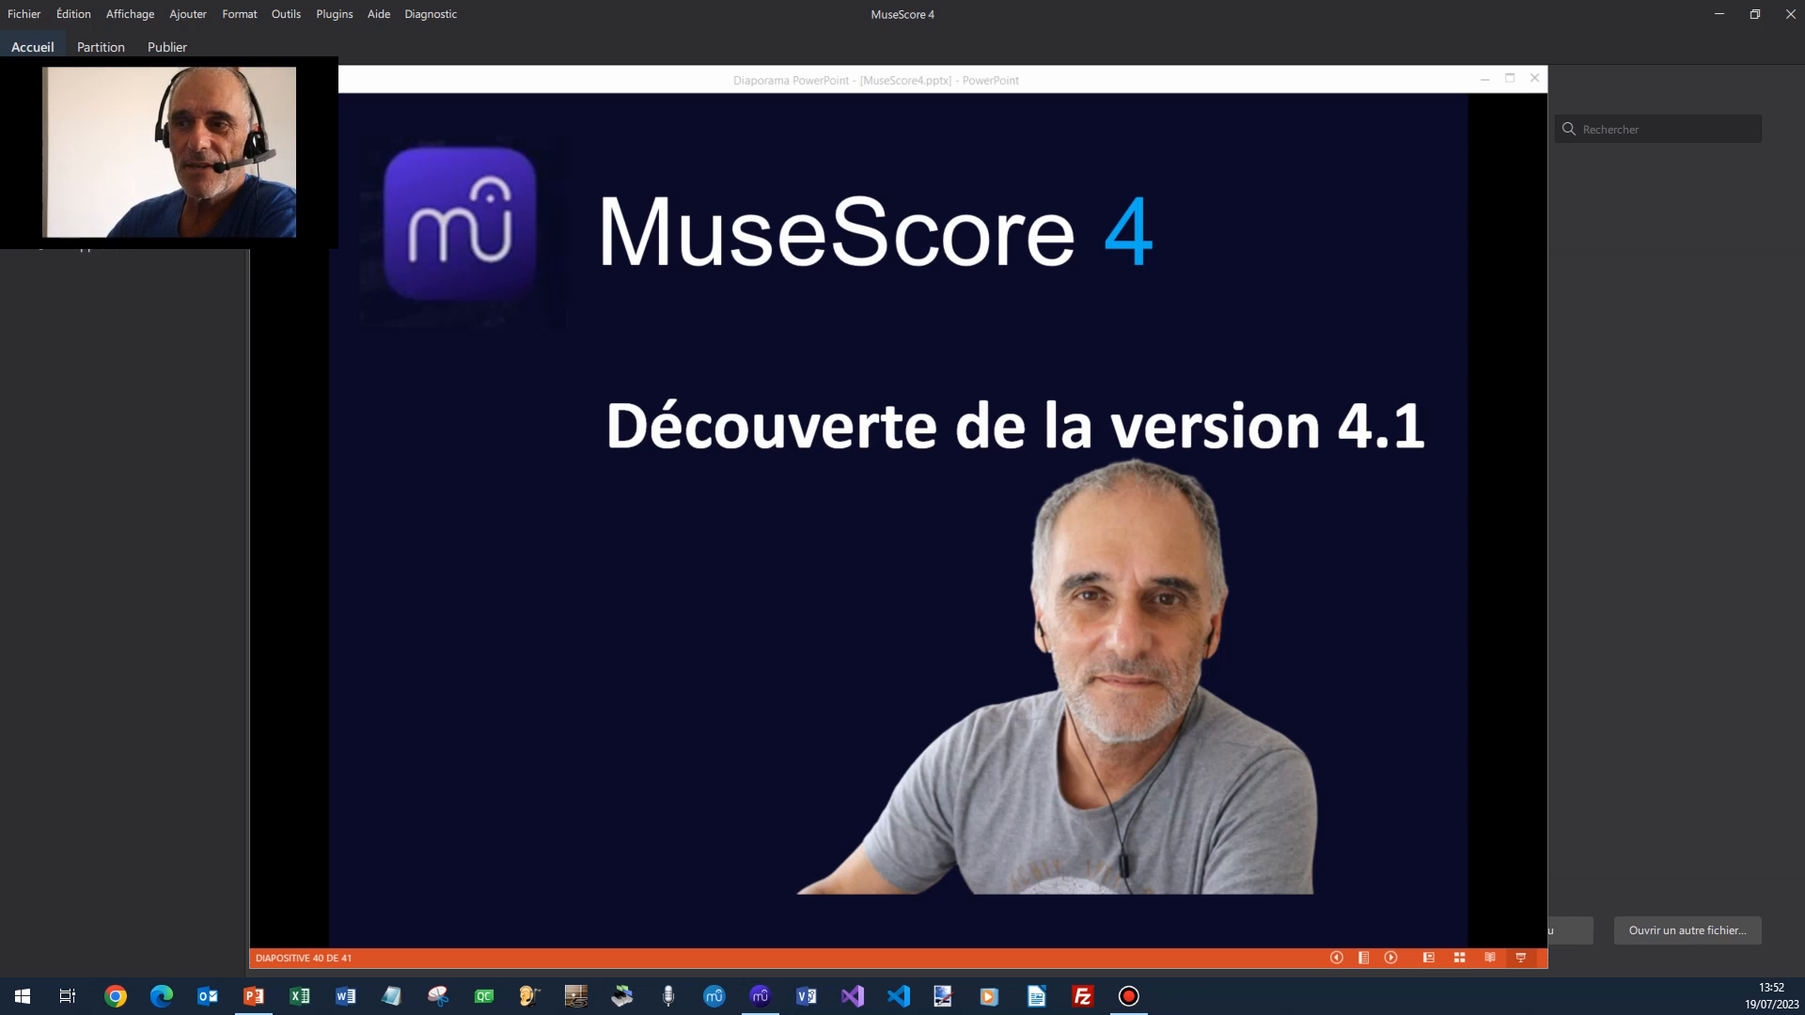
pyautogui.click(419, 441)
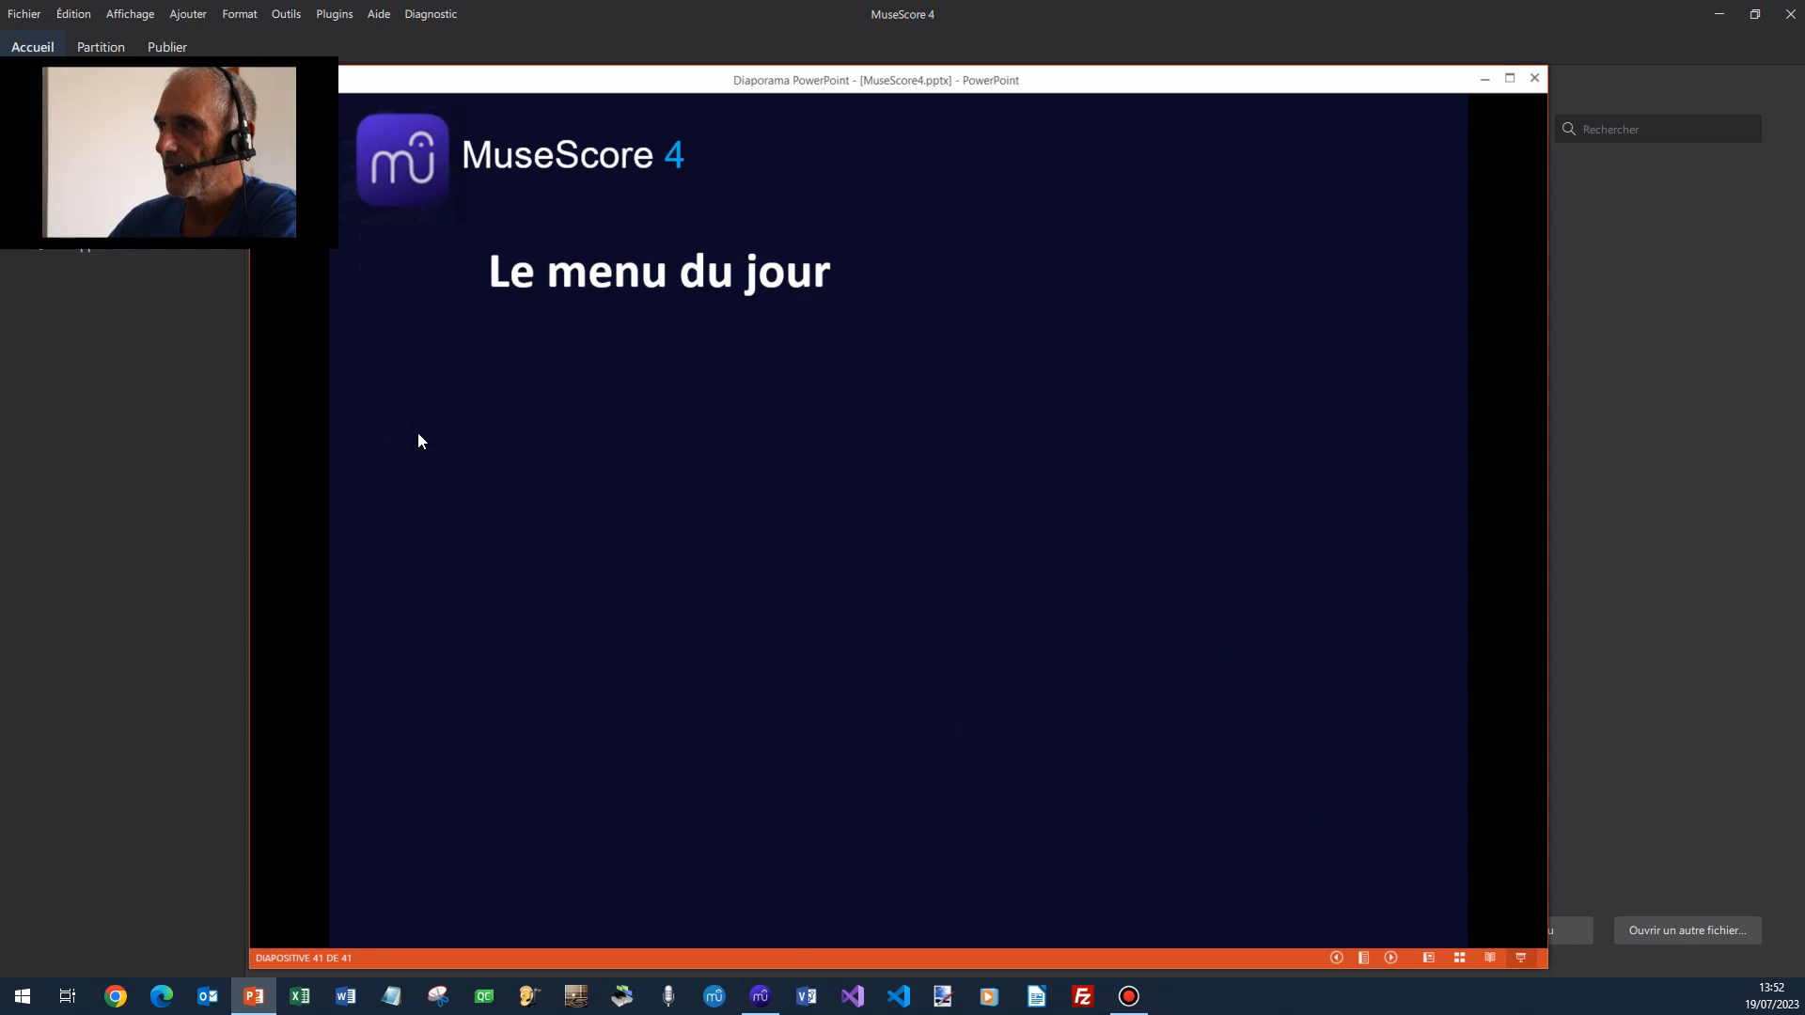
pyautogui.click(419, 441)
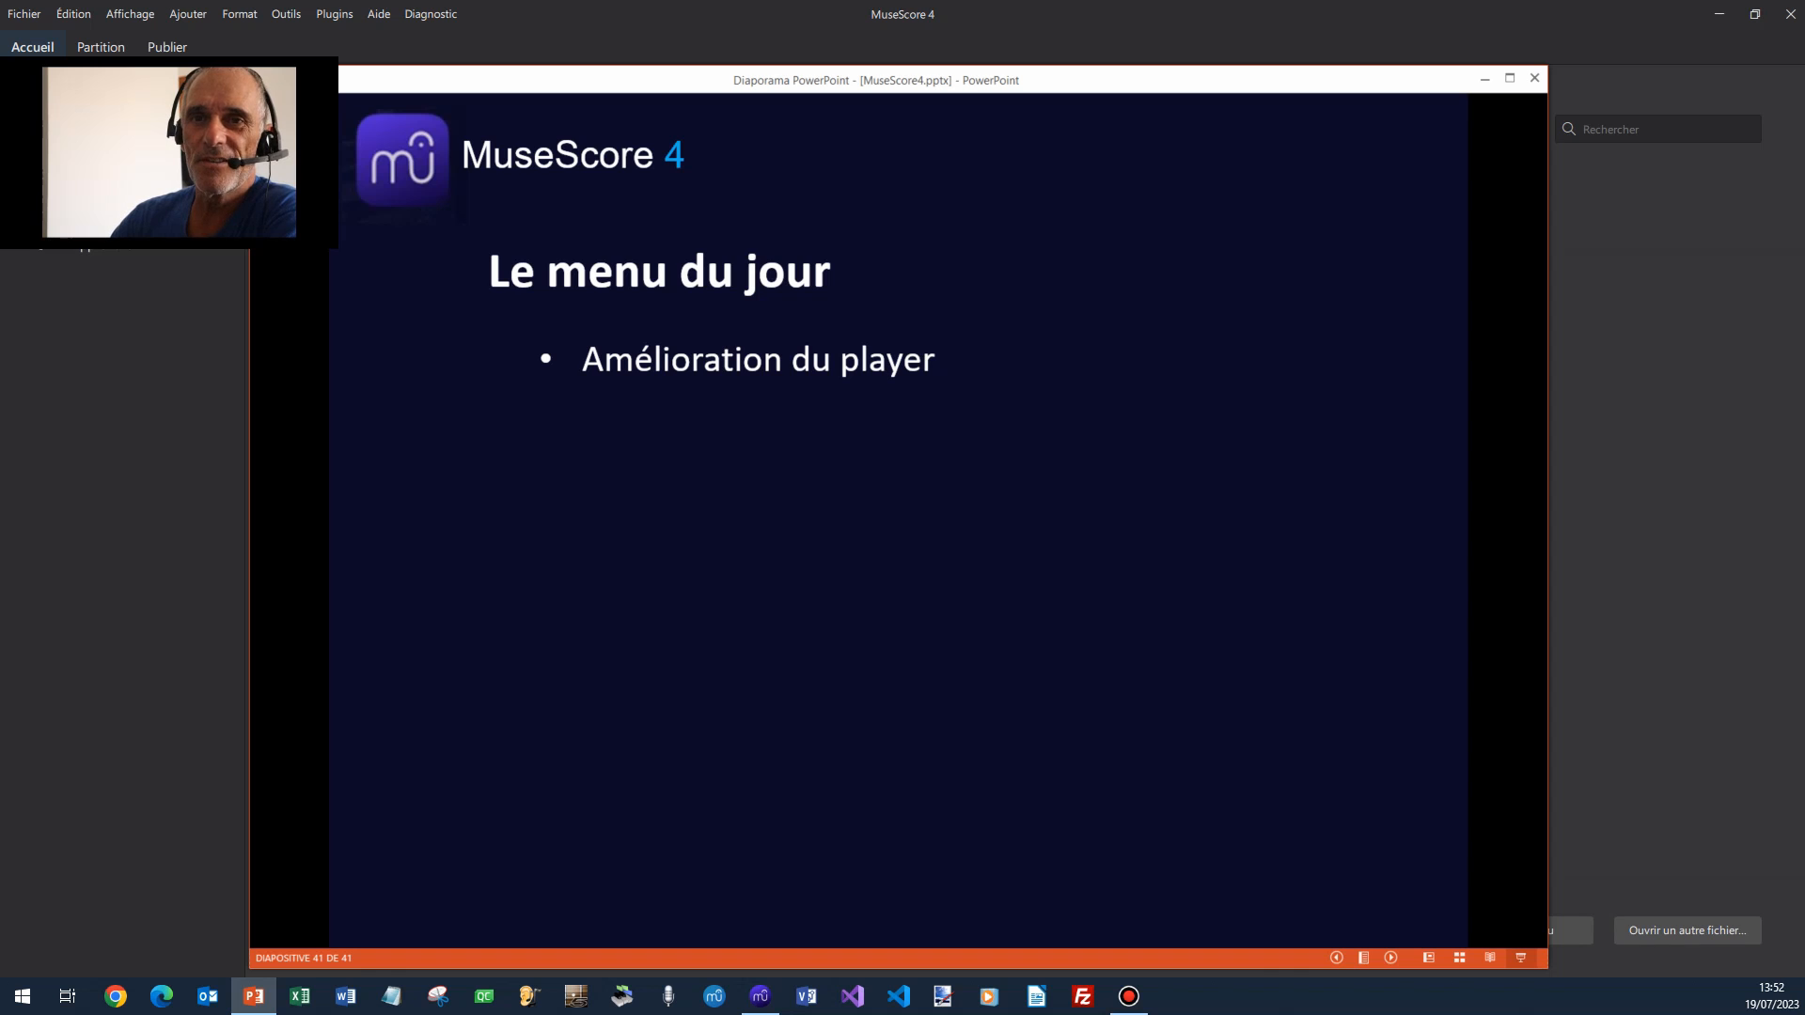
pyautogui.press('Right')
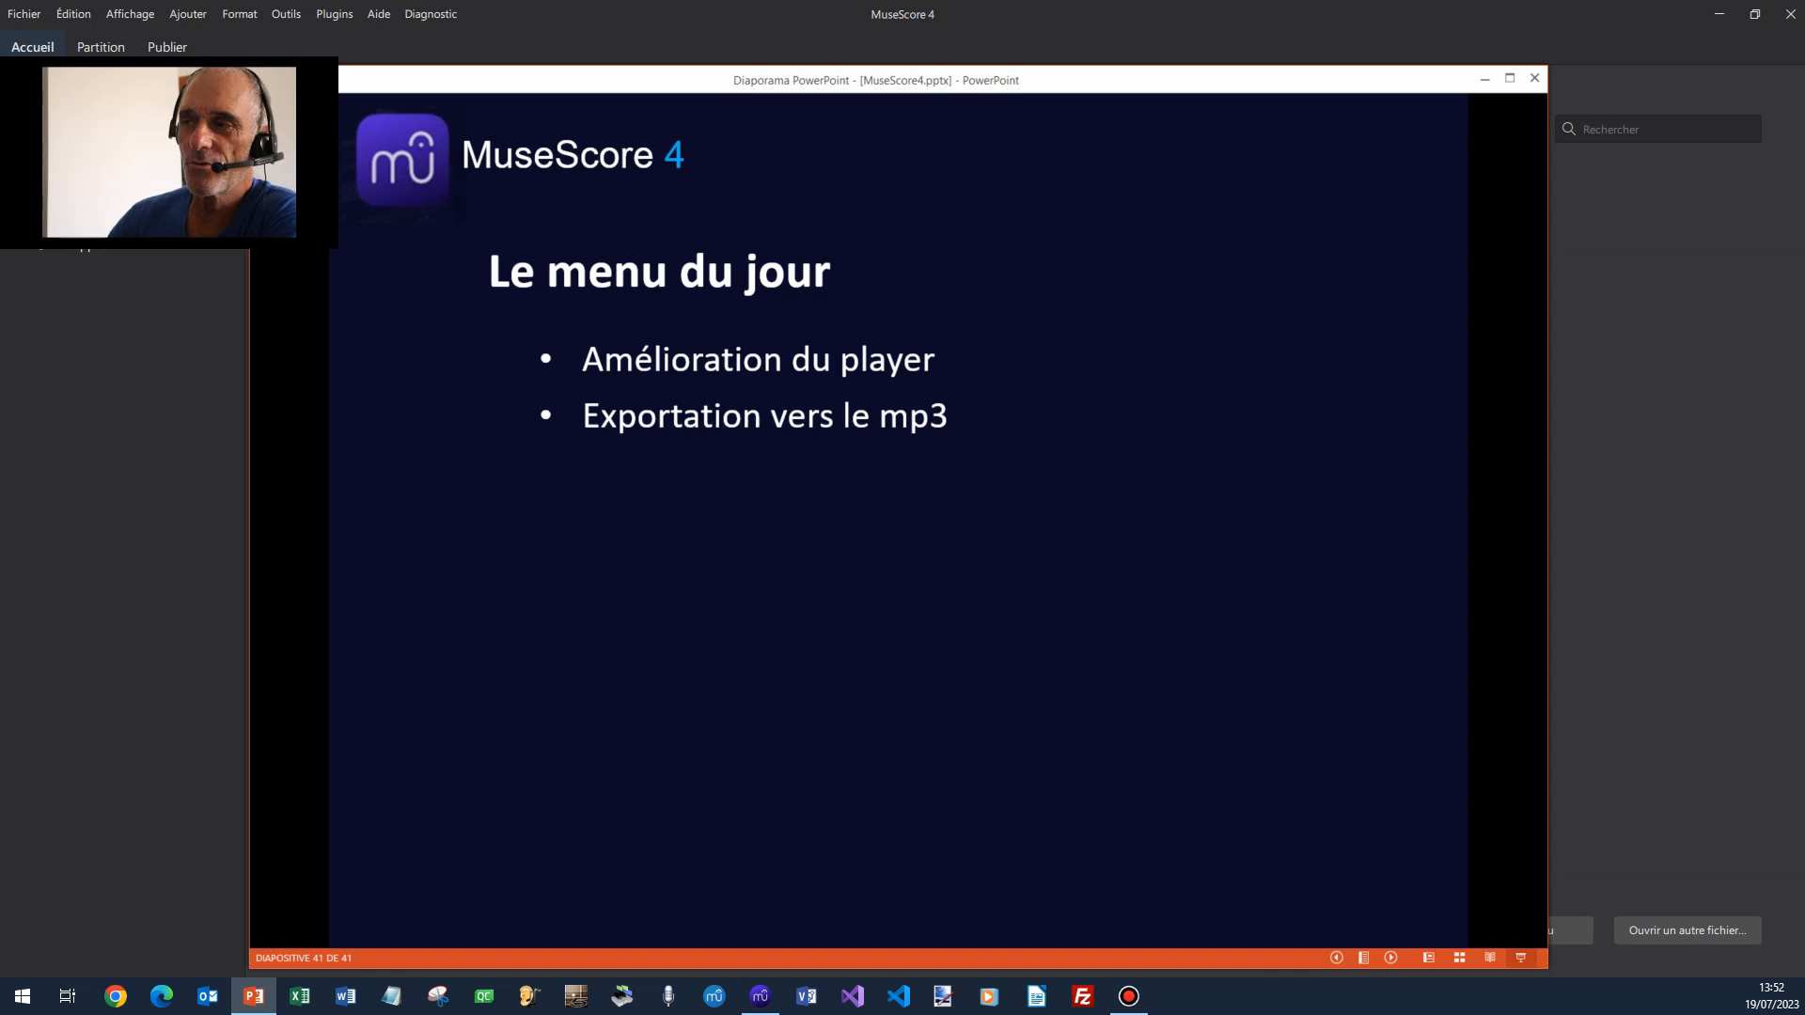
pyautogui.press('Right')
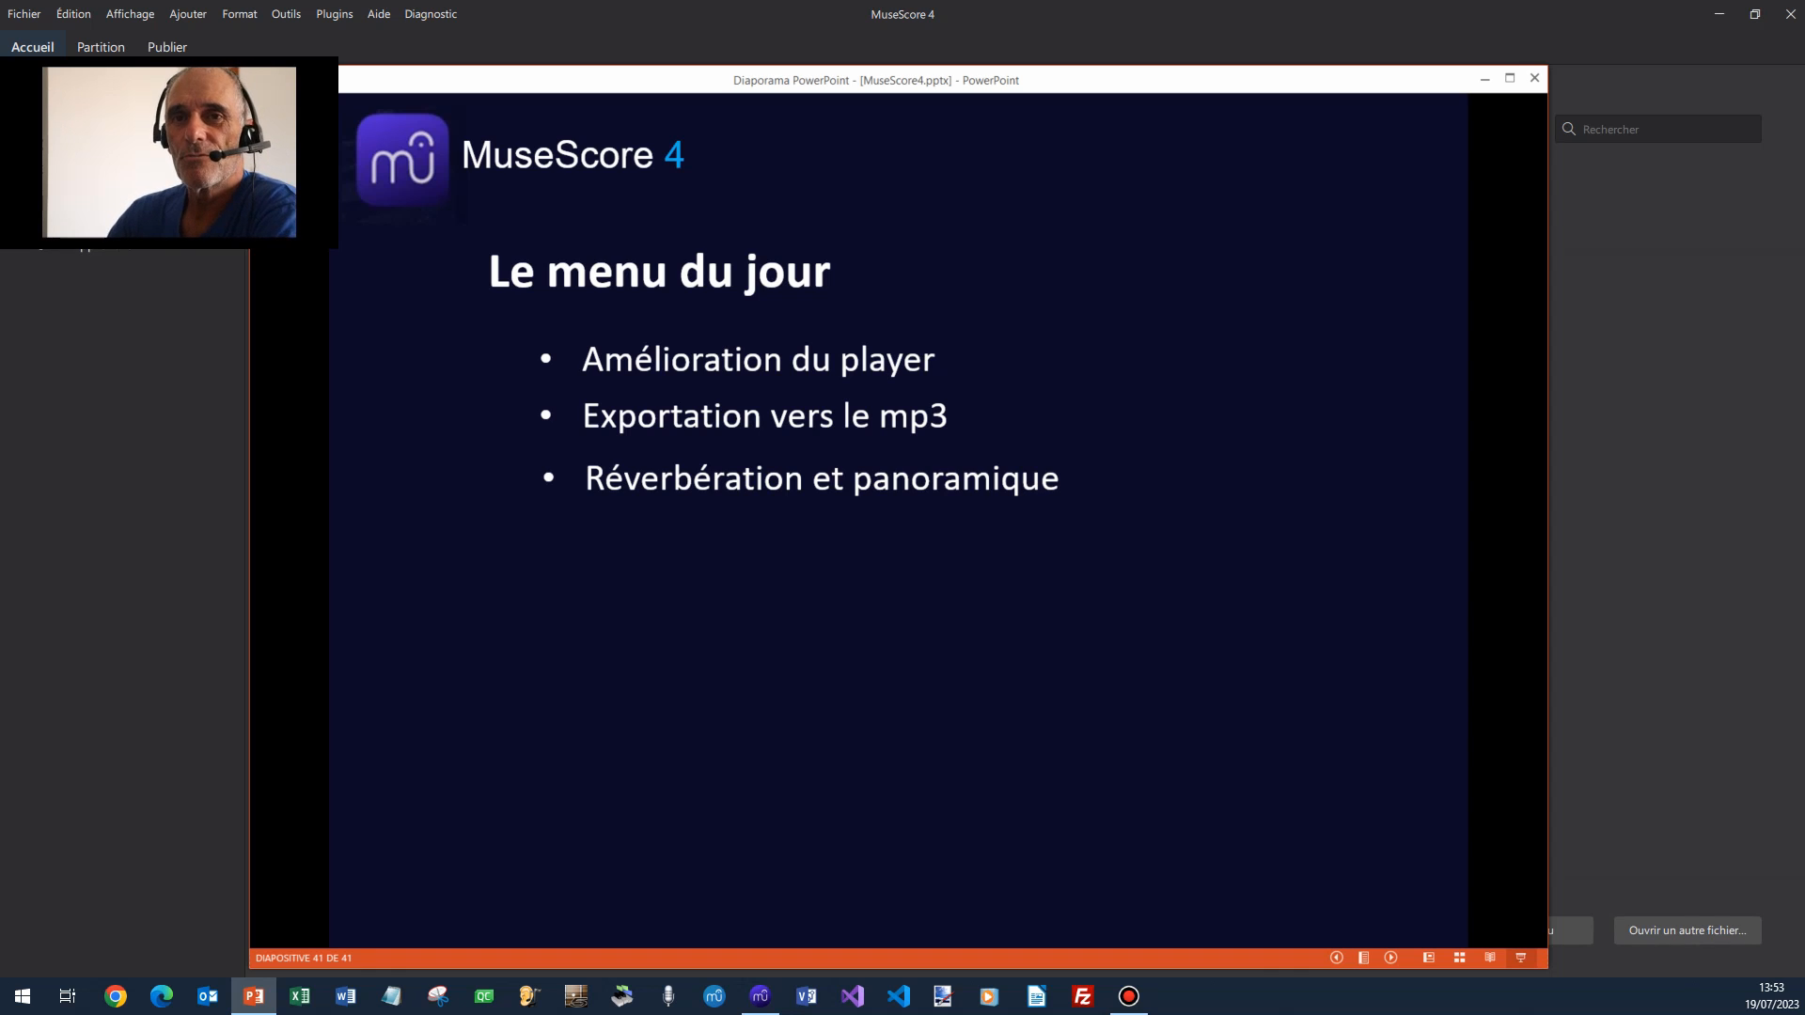
pyautogui.press('Right')
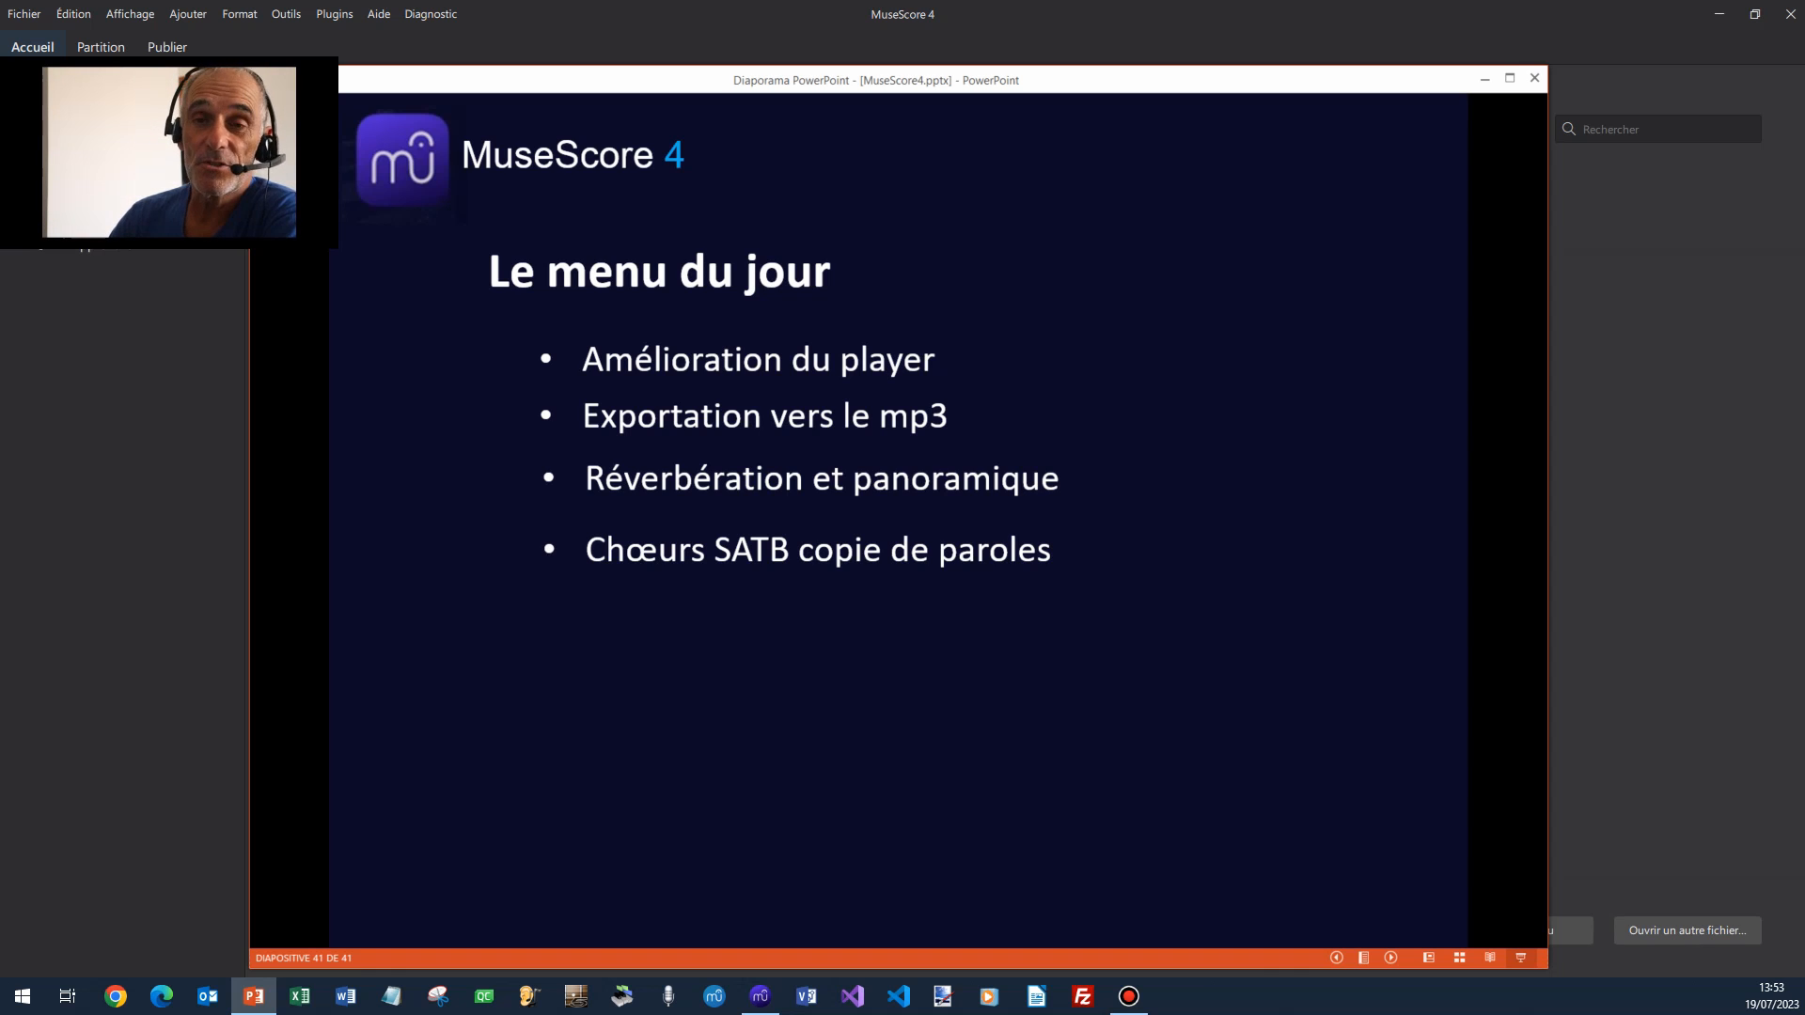
pyautogui.press('Right')
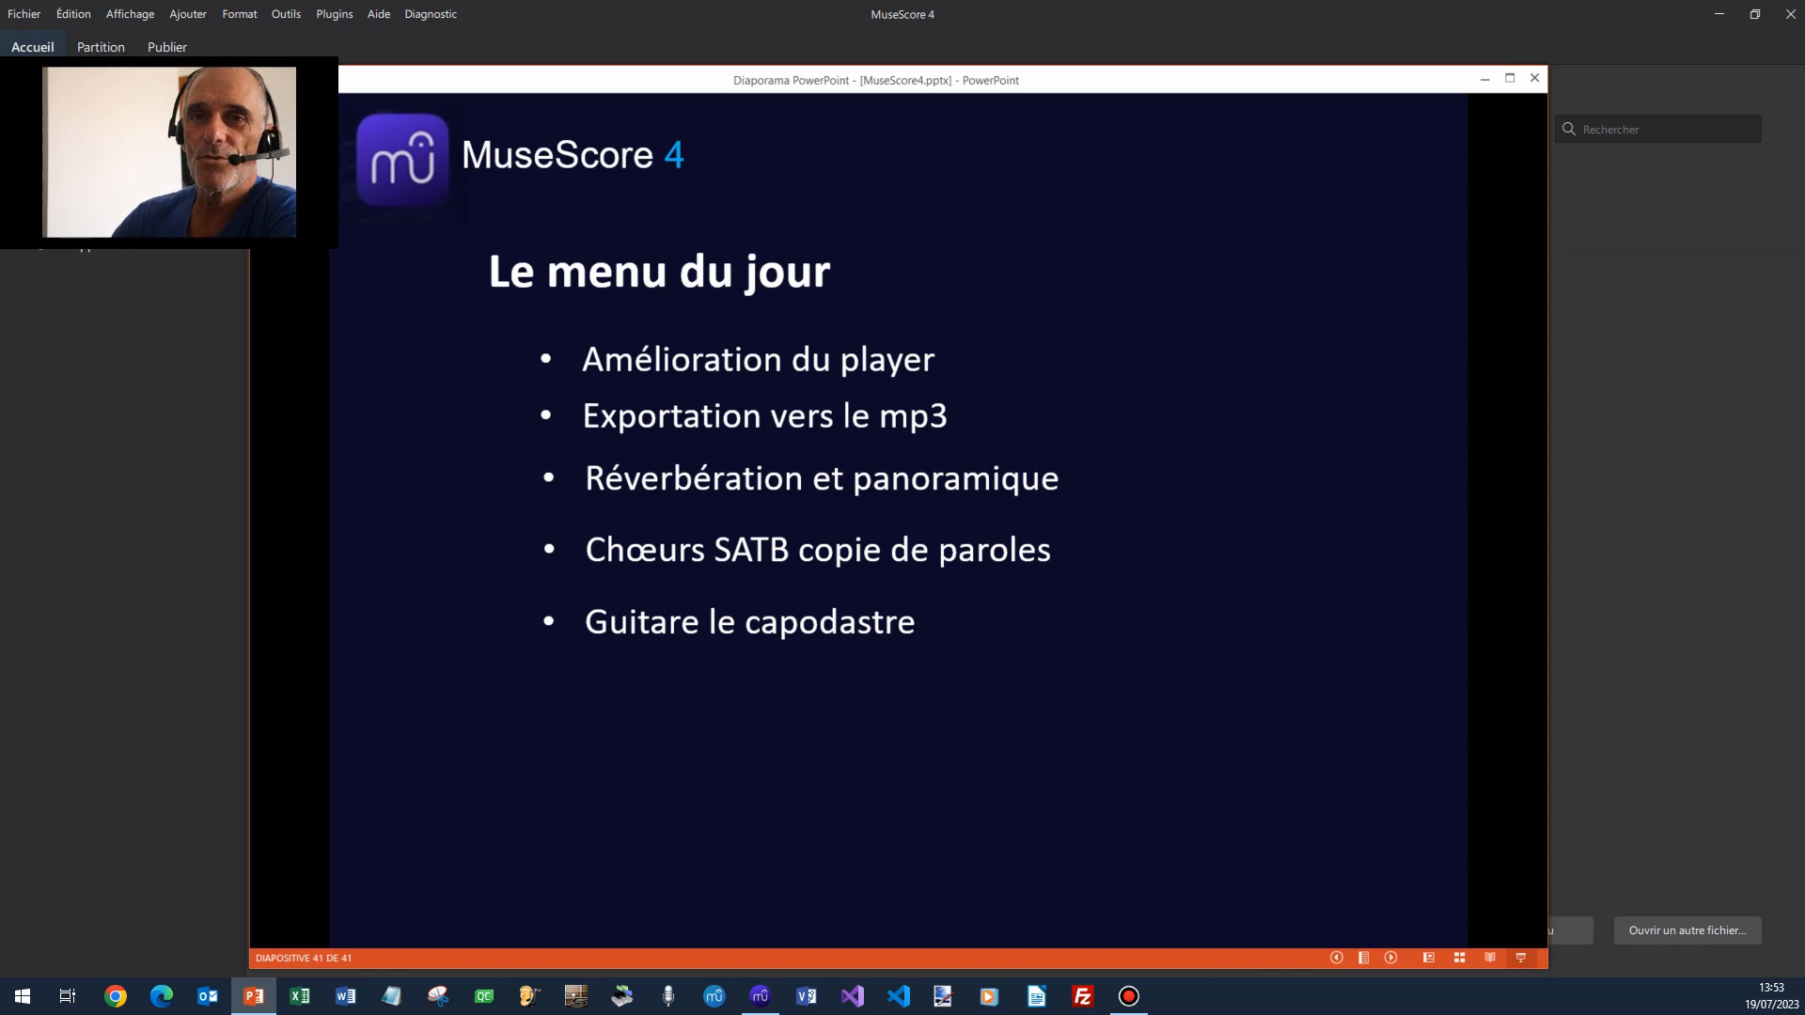
pyautogui.press('Right')
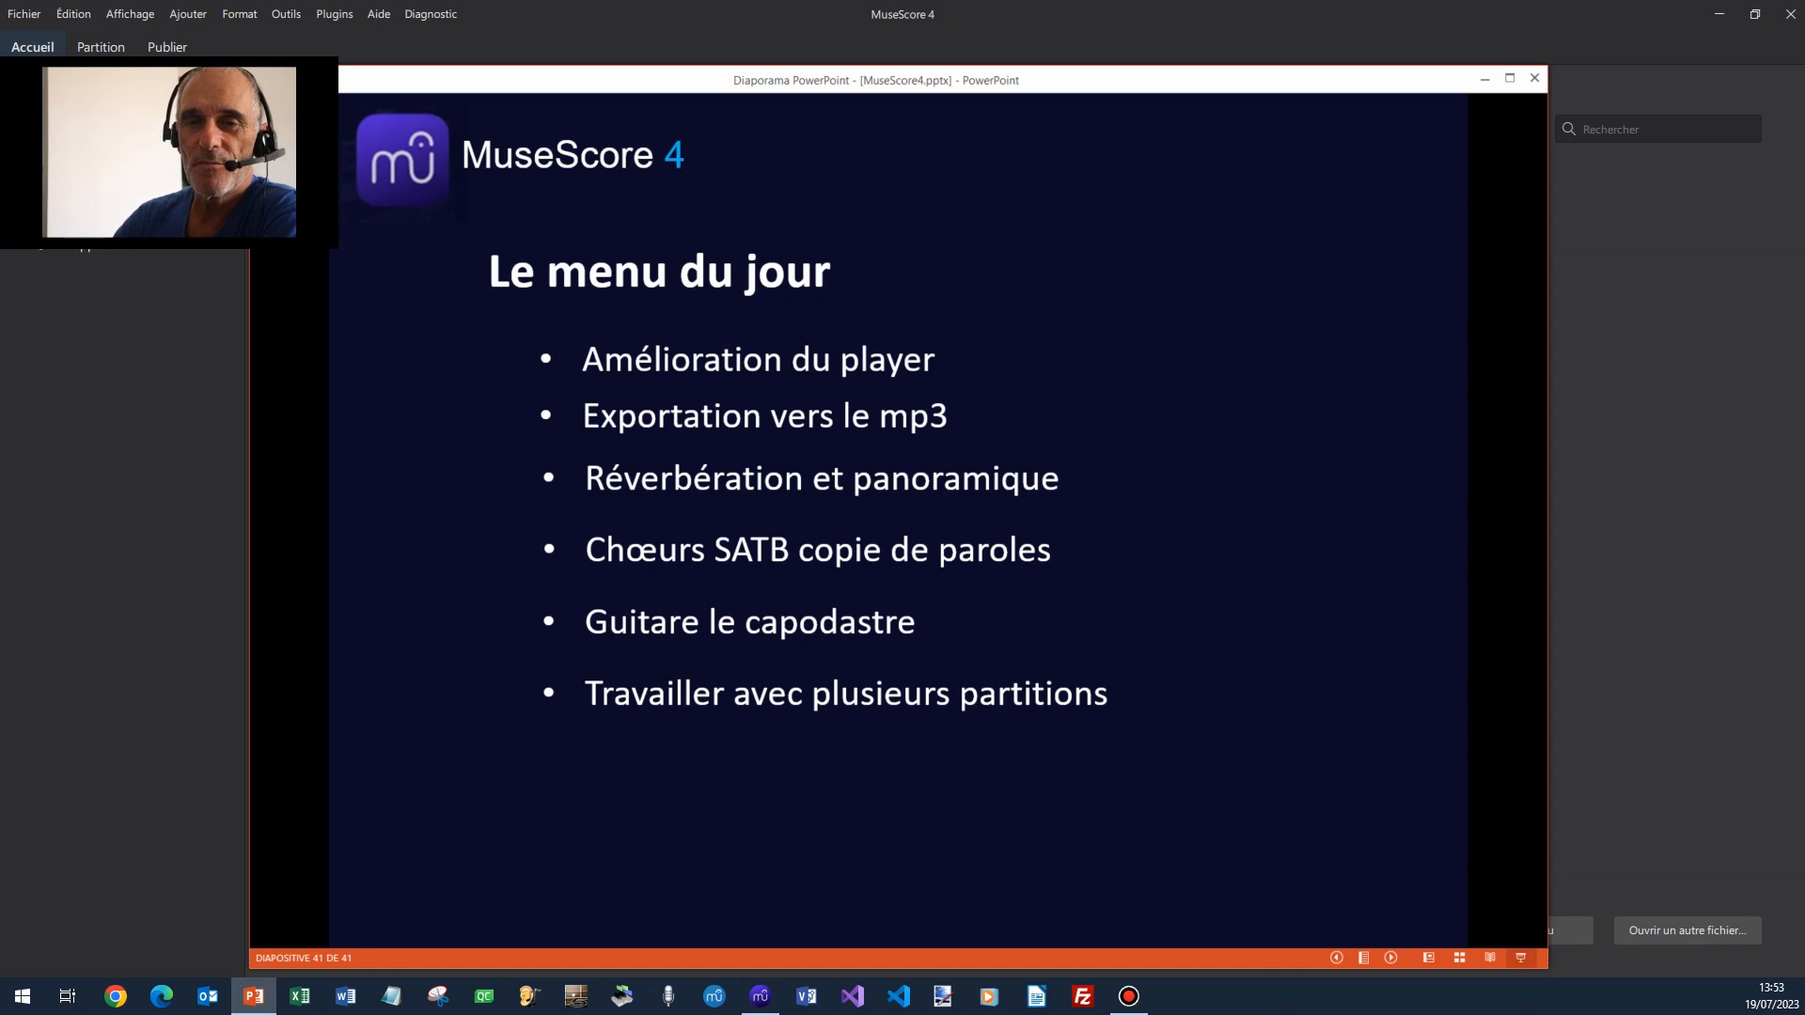
pyautogui.press('Right')
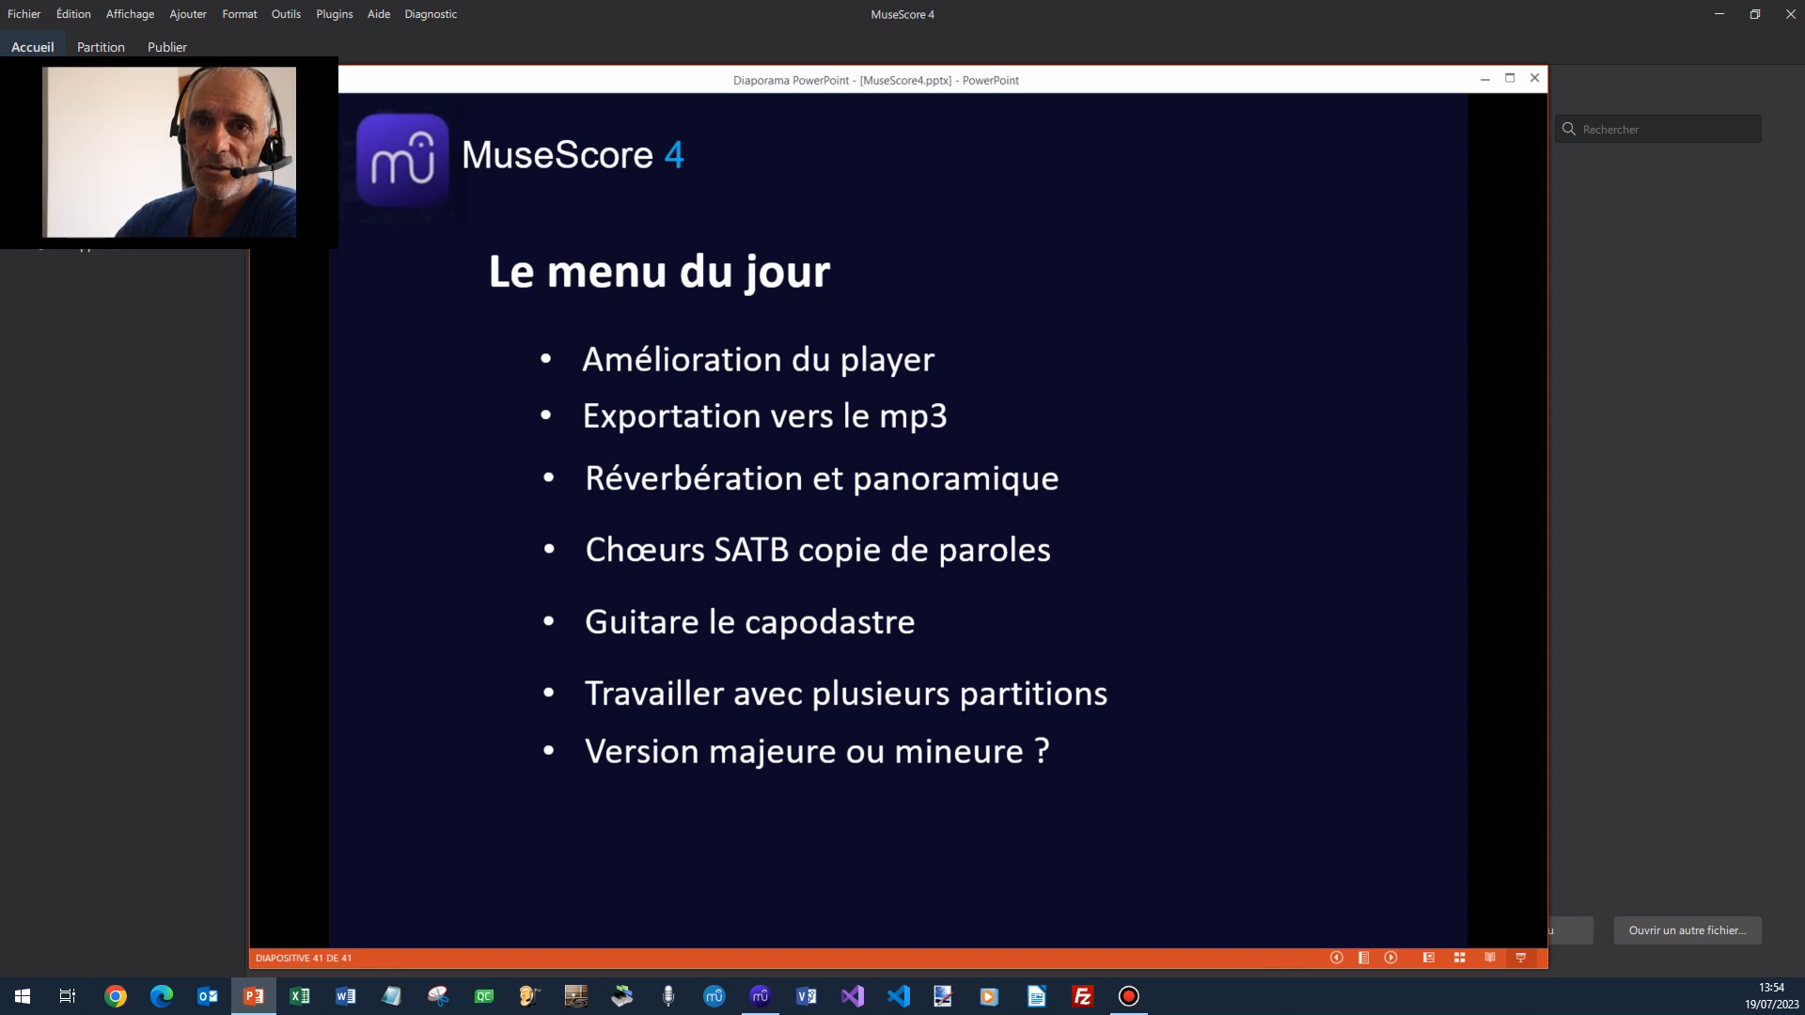
pyautogui.press('Right')
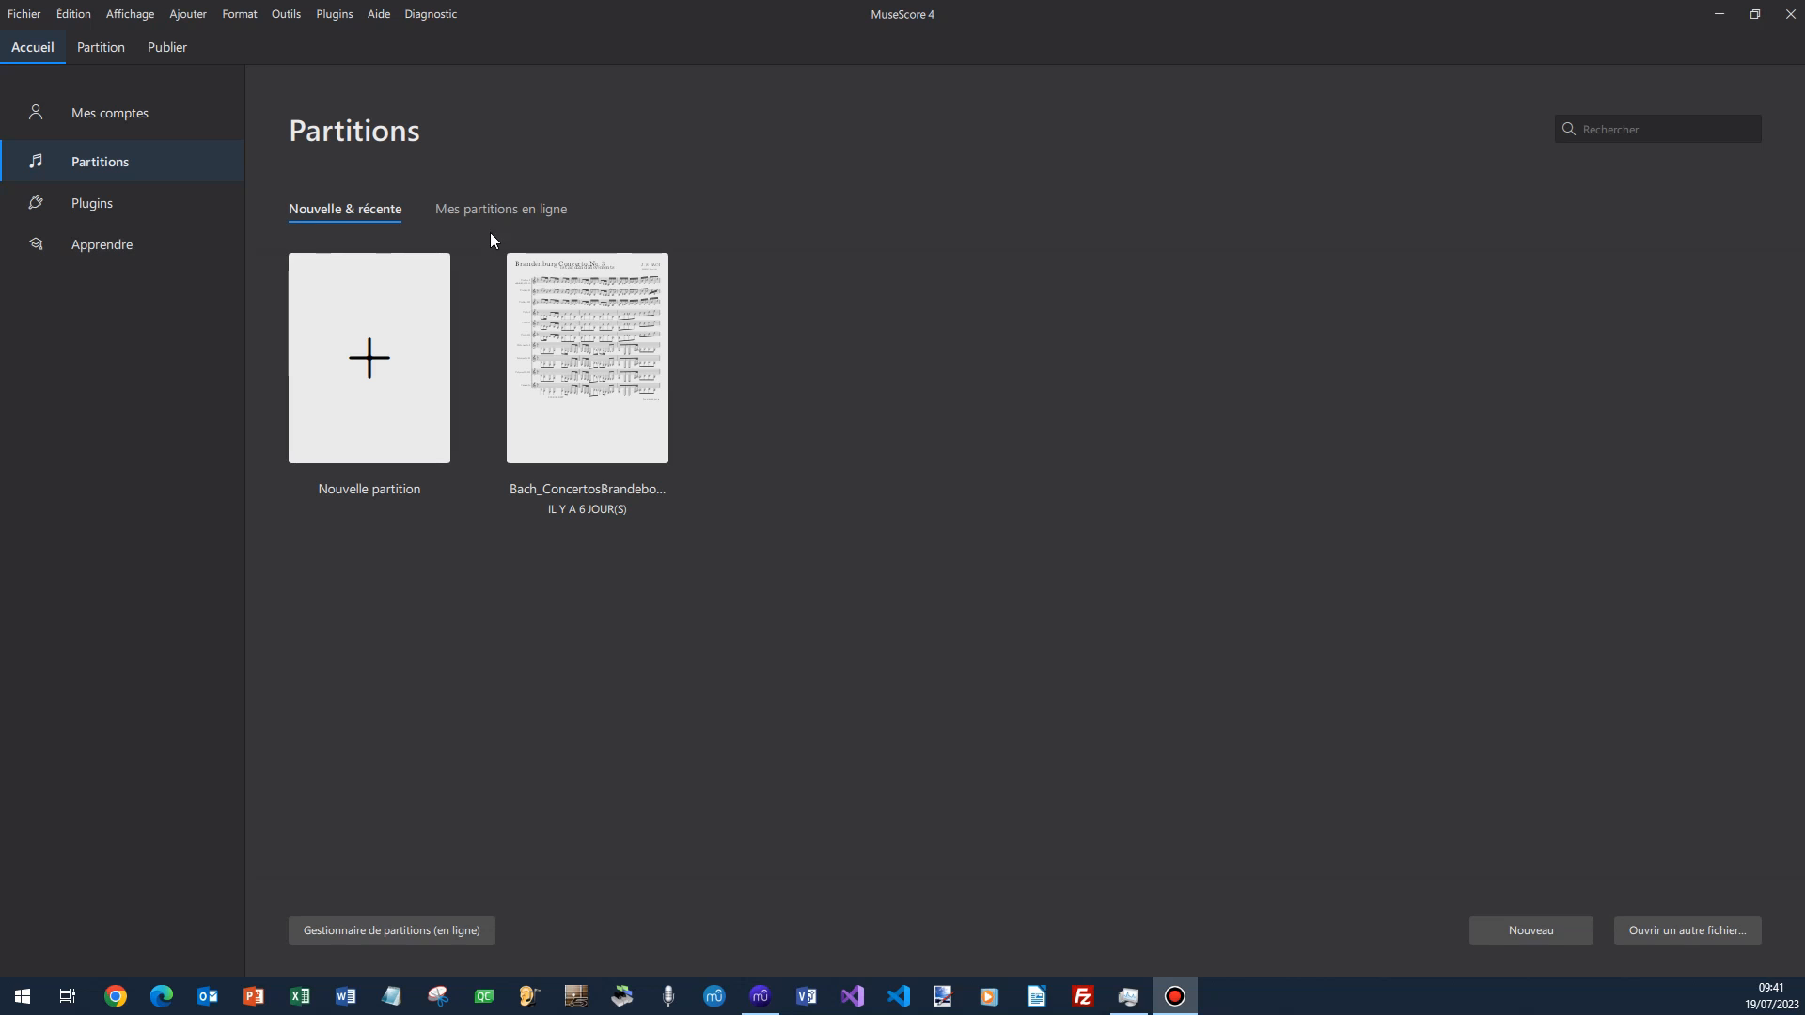
# Open the recent Bach Brandenburg concerto score and play its opening measures while viewing the processor load in Task Manager, and pause playback.
pyautogui.click(632, 391)
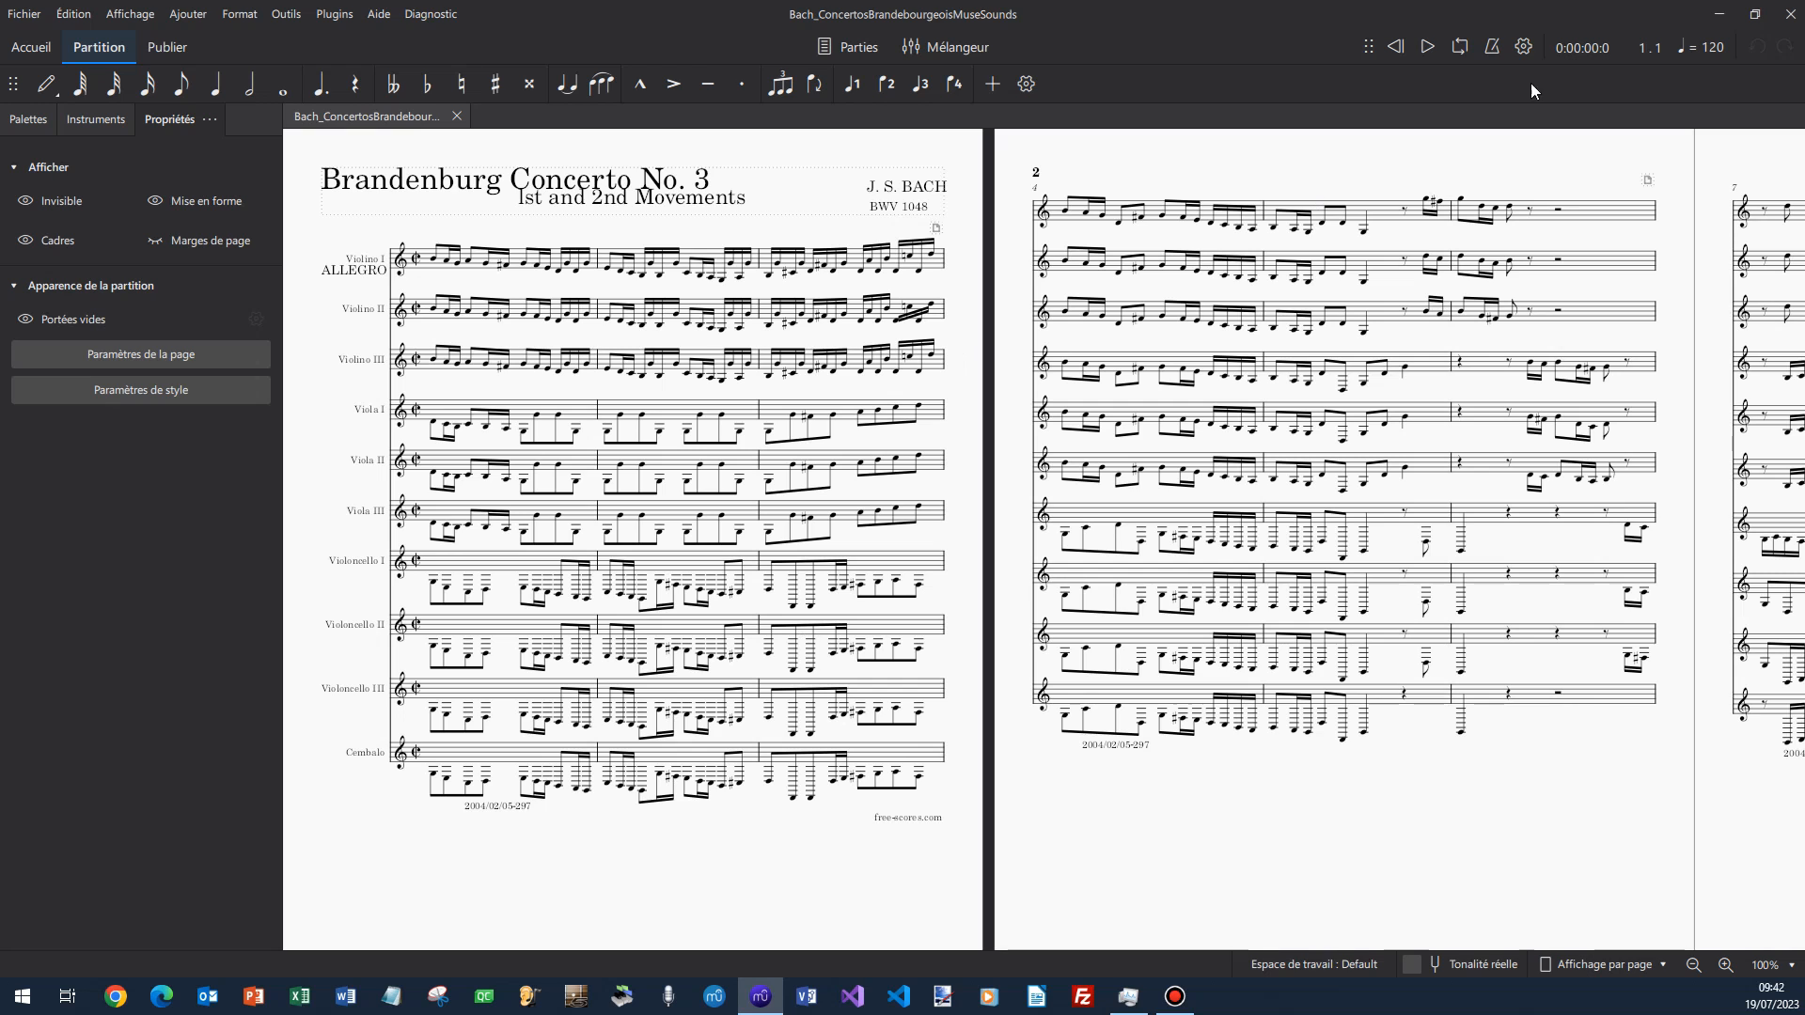
pyautogui.click(1427, 47)
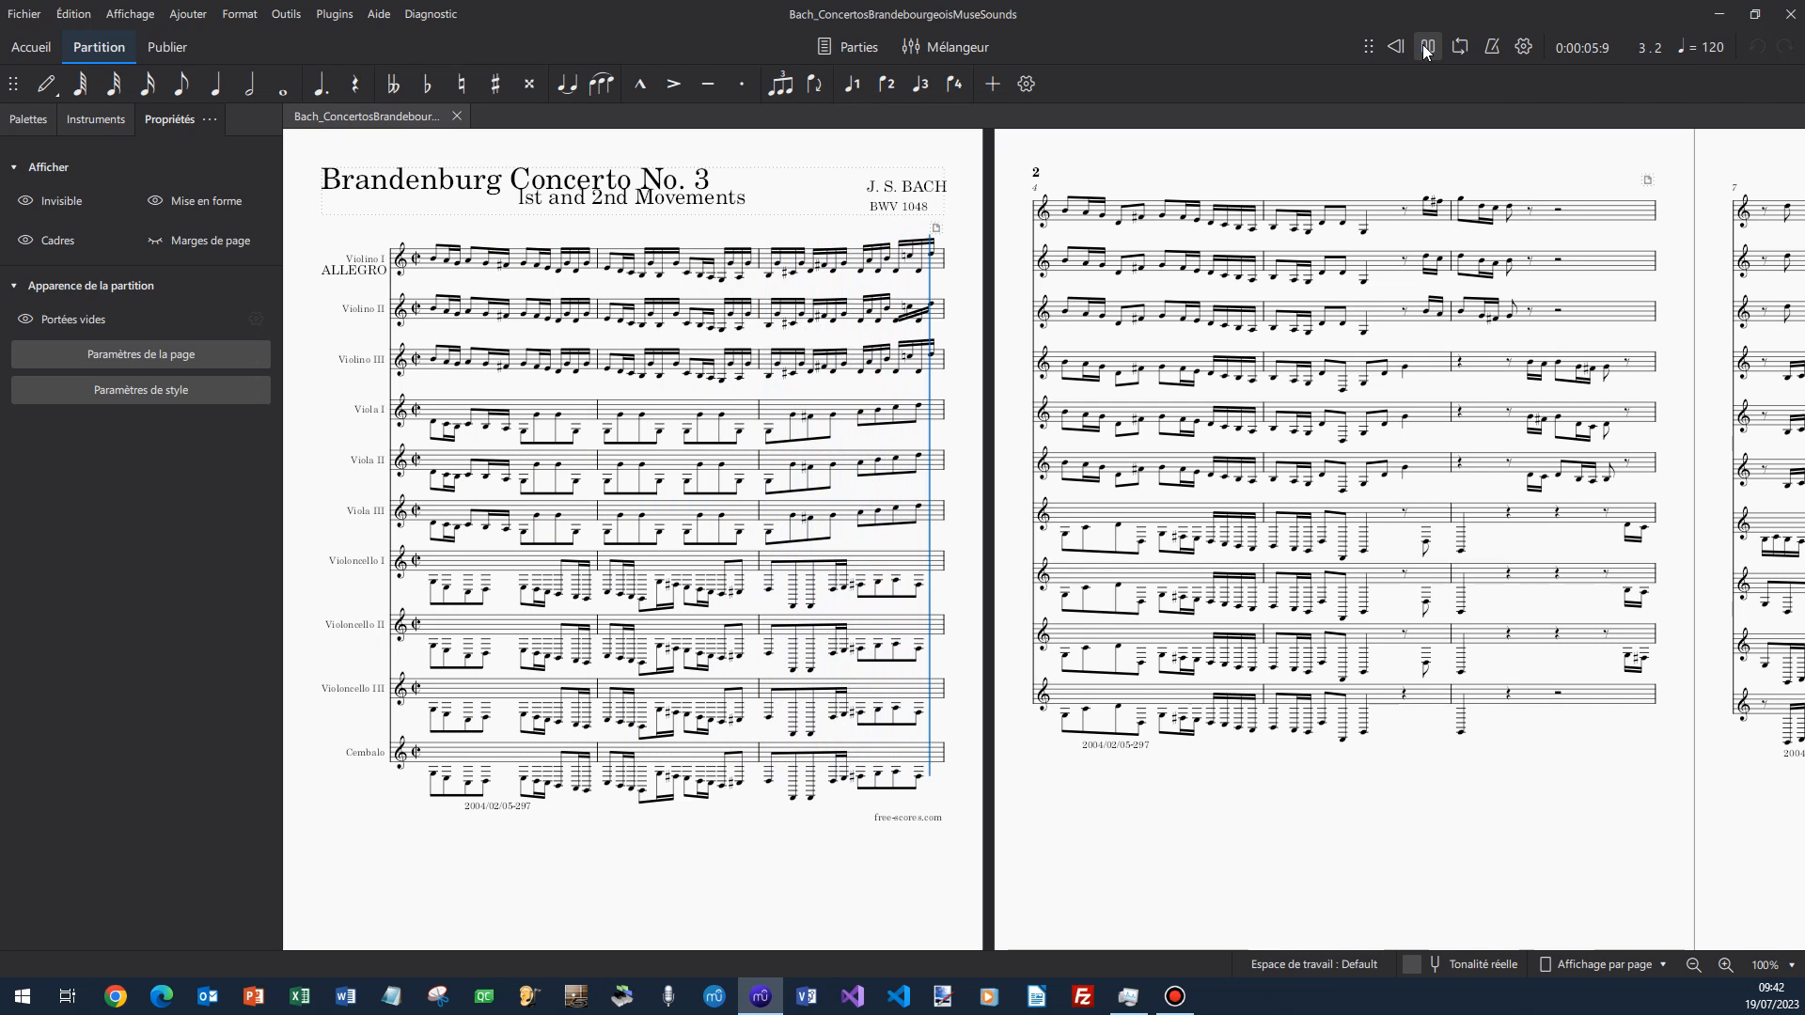
pyautogui.click(1427, 47)
pyautogui.click(1426, 51)
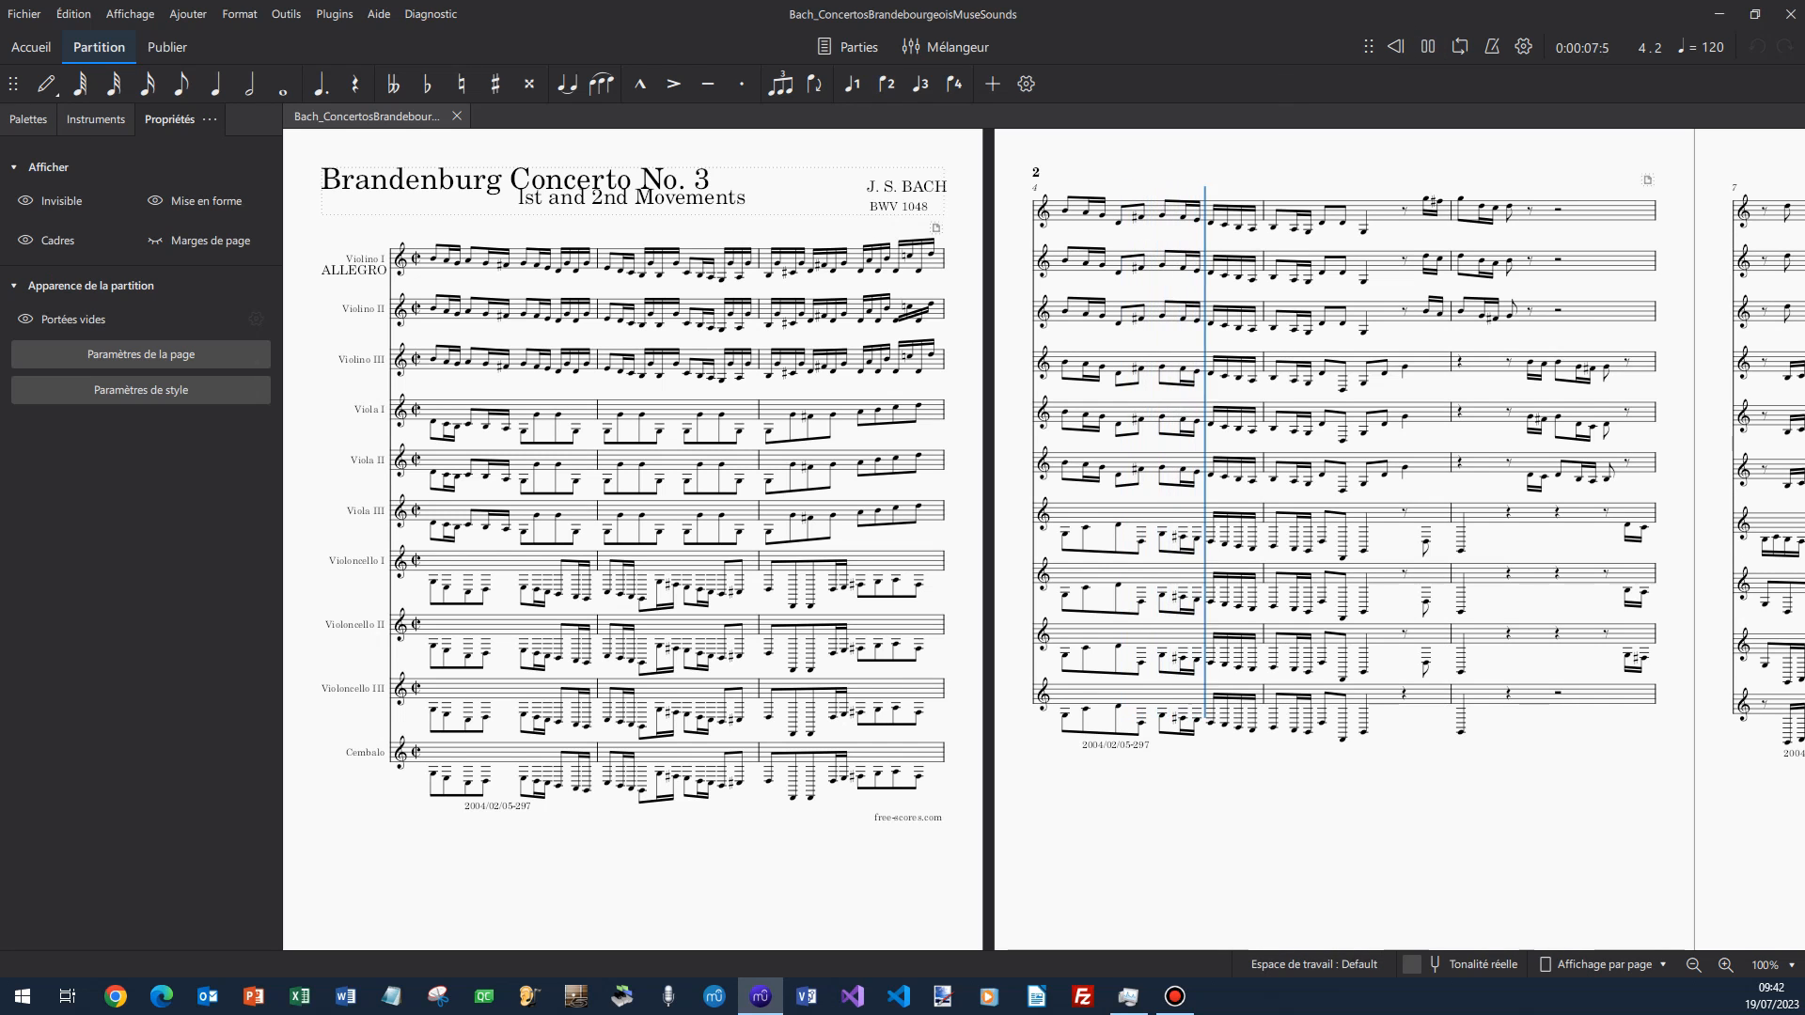
pyautogui.hotkey('alt', 'Tab')
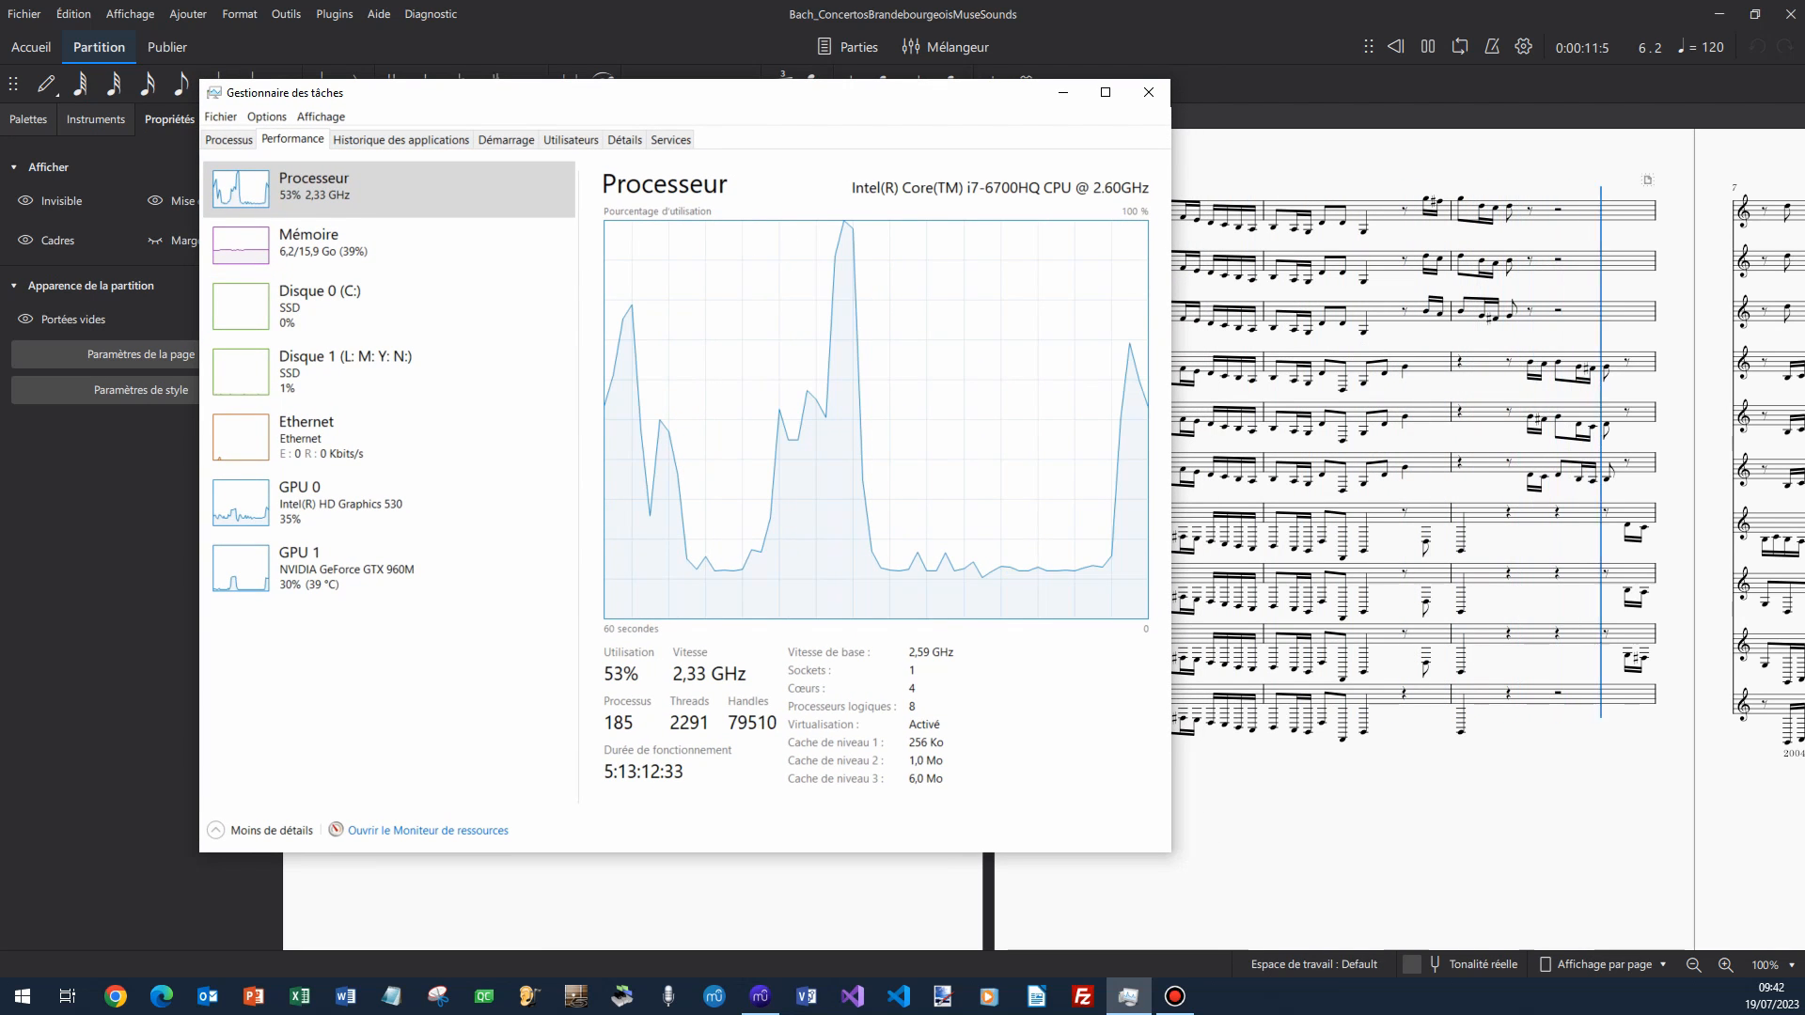
pyautogui.click(1428, 47)
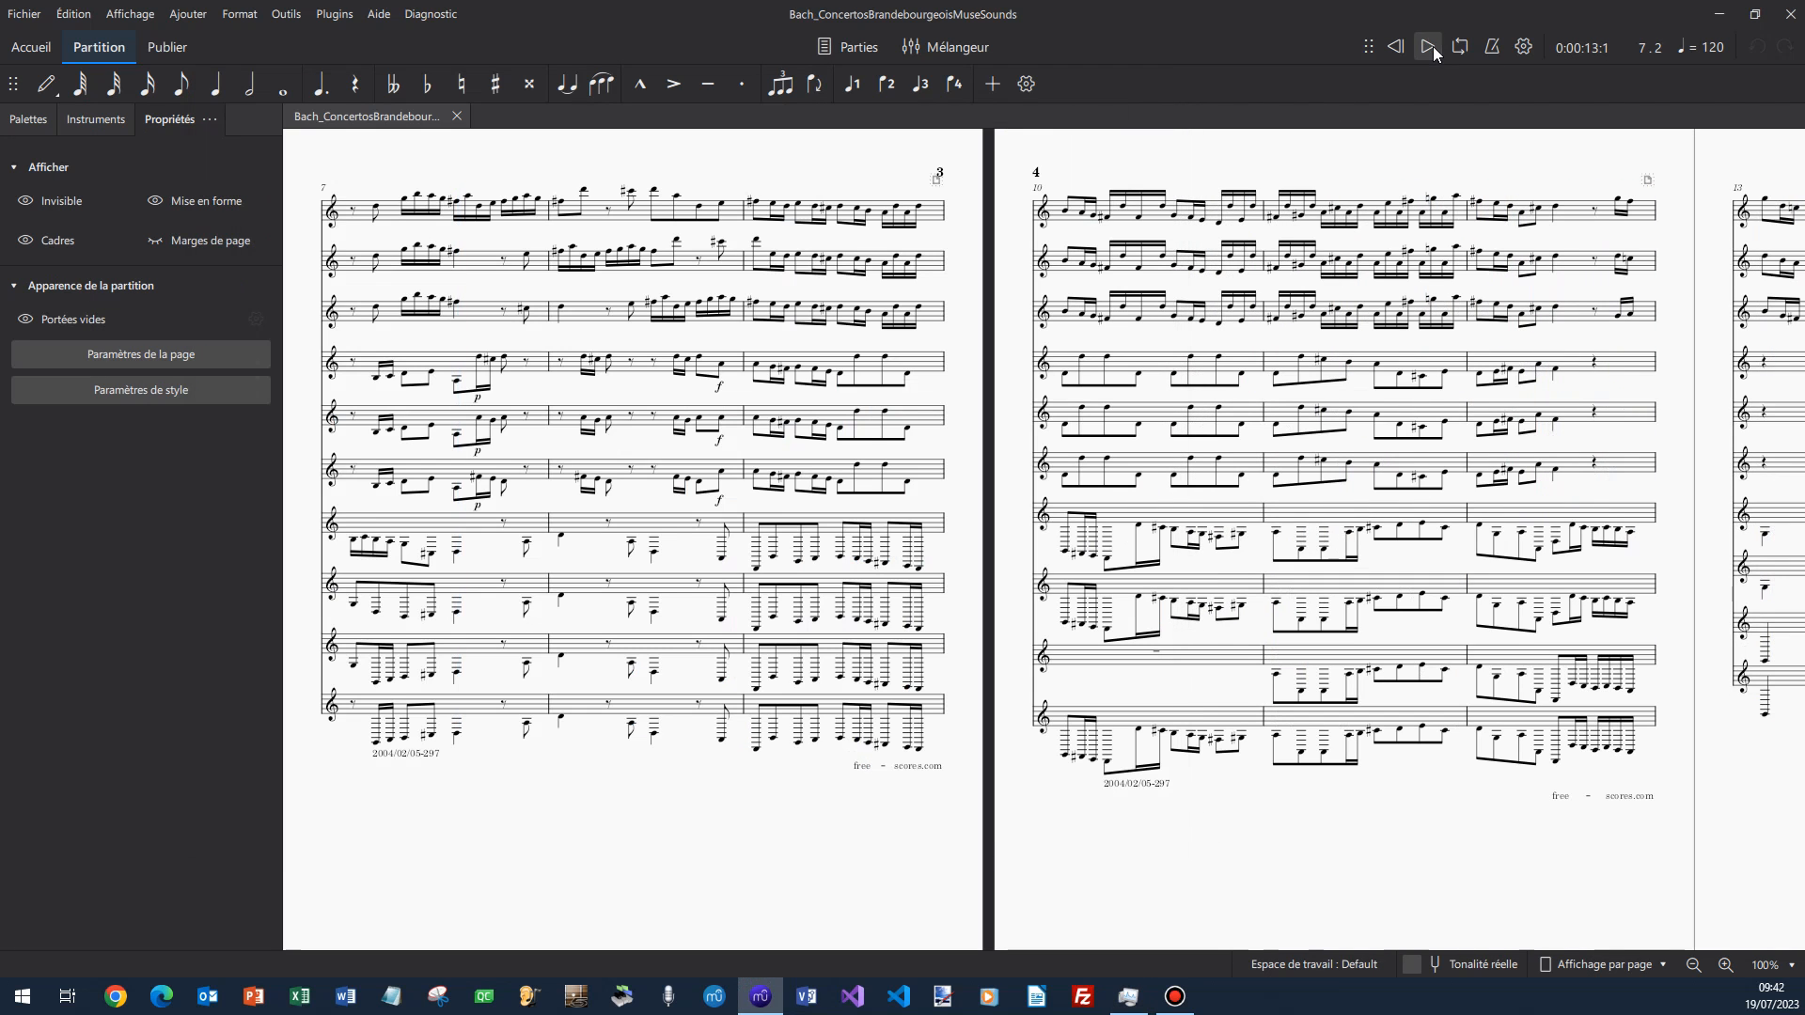
# Lower the Master channel's volume fader to its minimum in the mixer and hide the mixer.
pyautogui.click(132, 13)
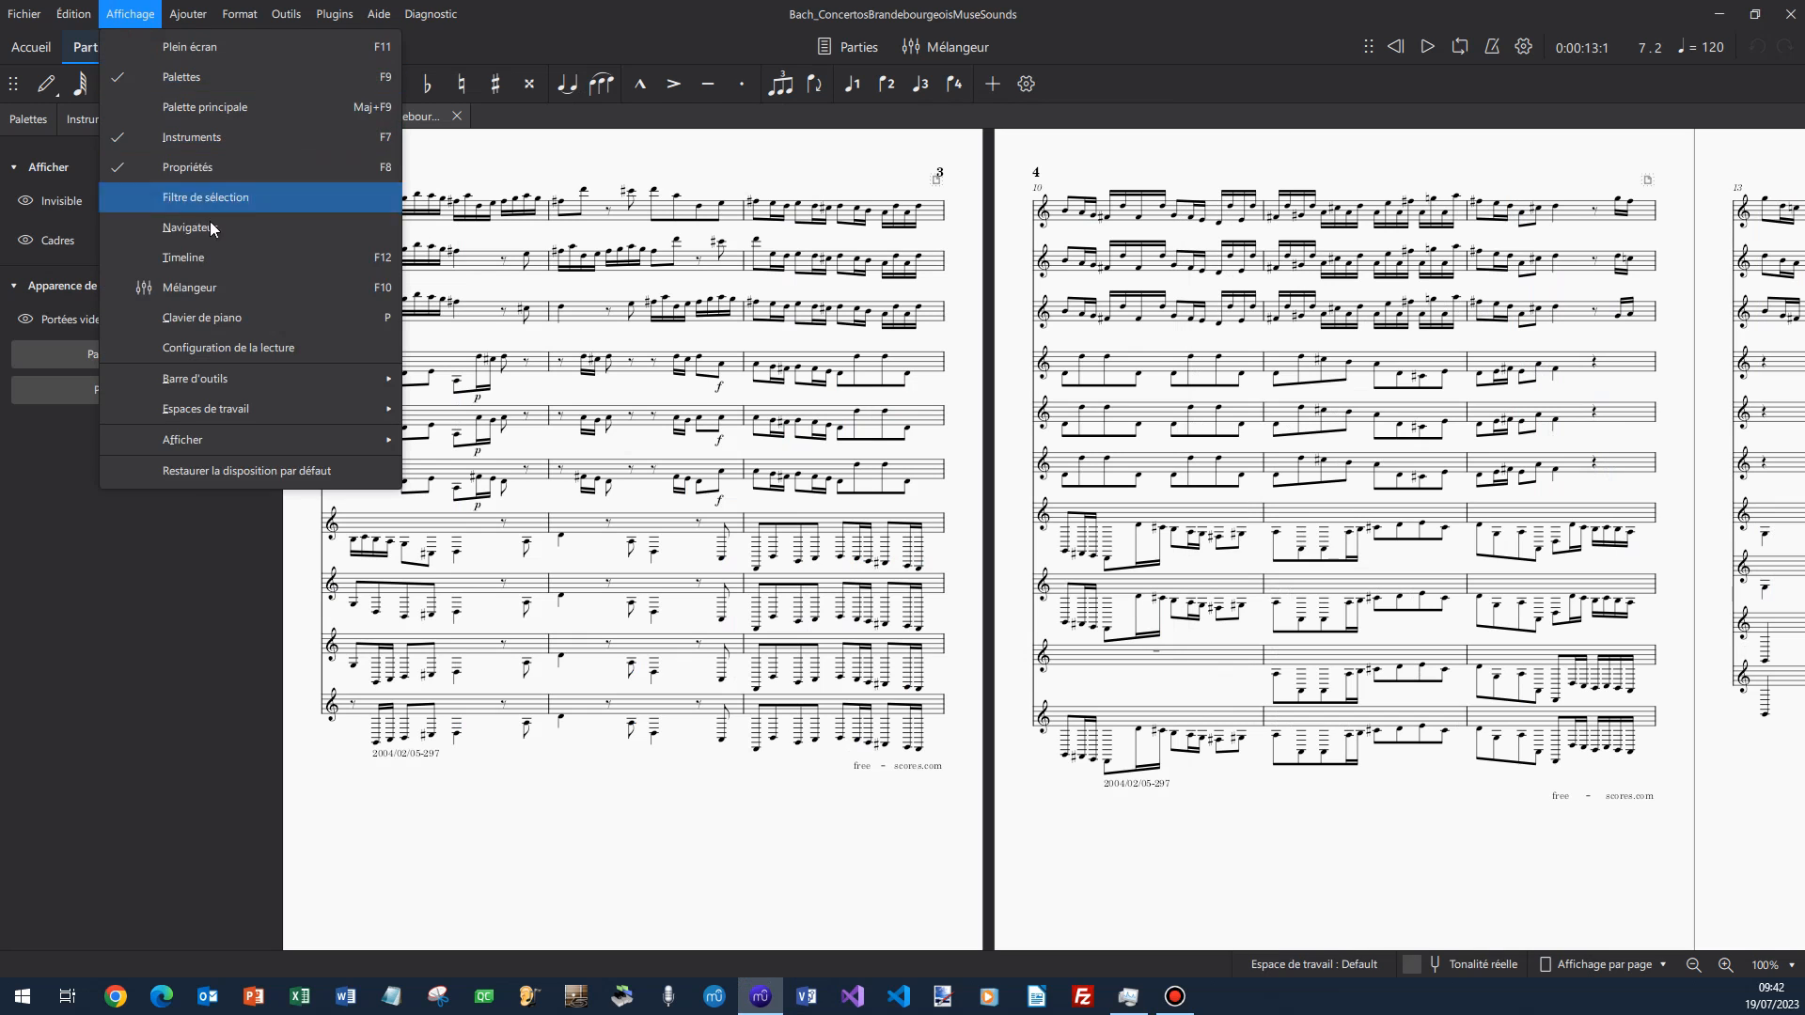
pyautogui.click(253, 287)
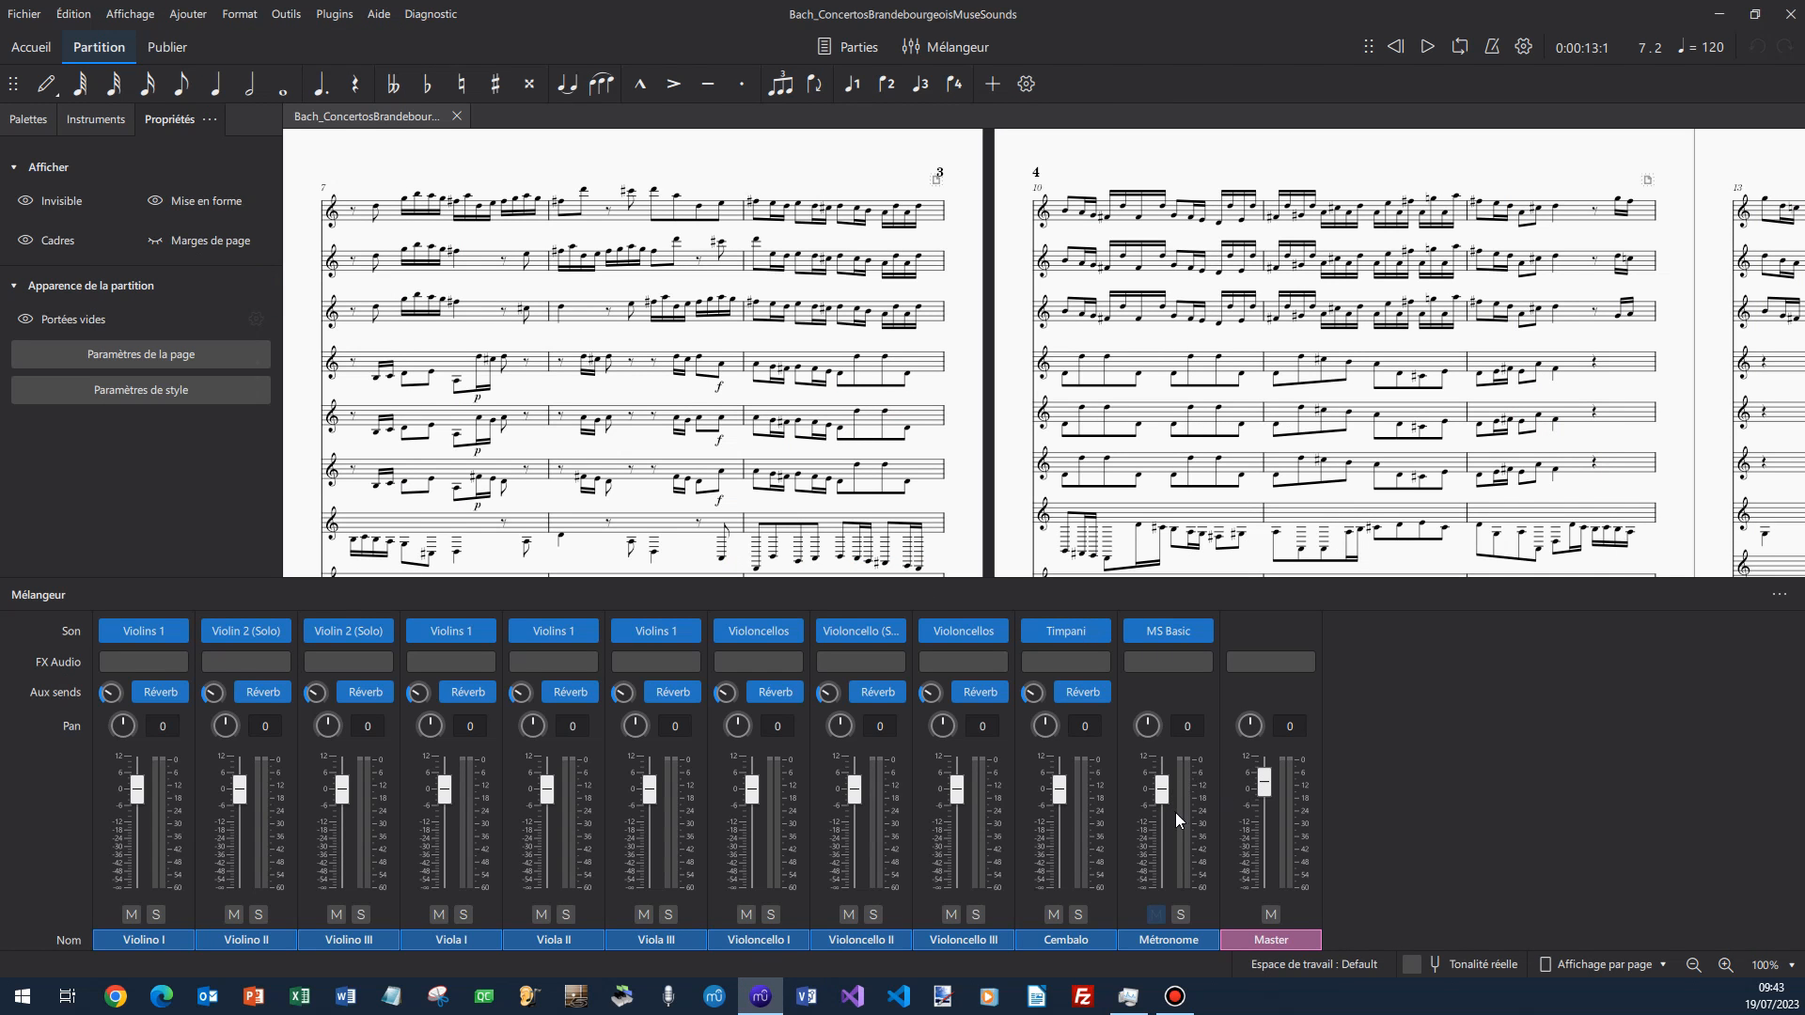
pyautogui.moveTo(1266, 778); pyautogui.dragTo(1268, 829)
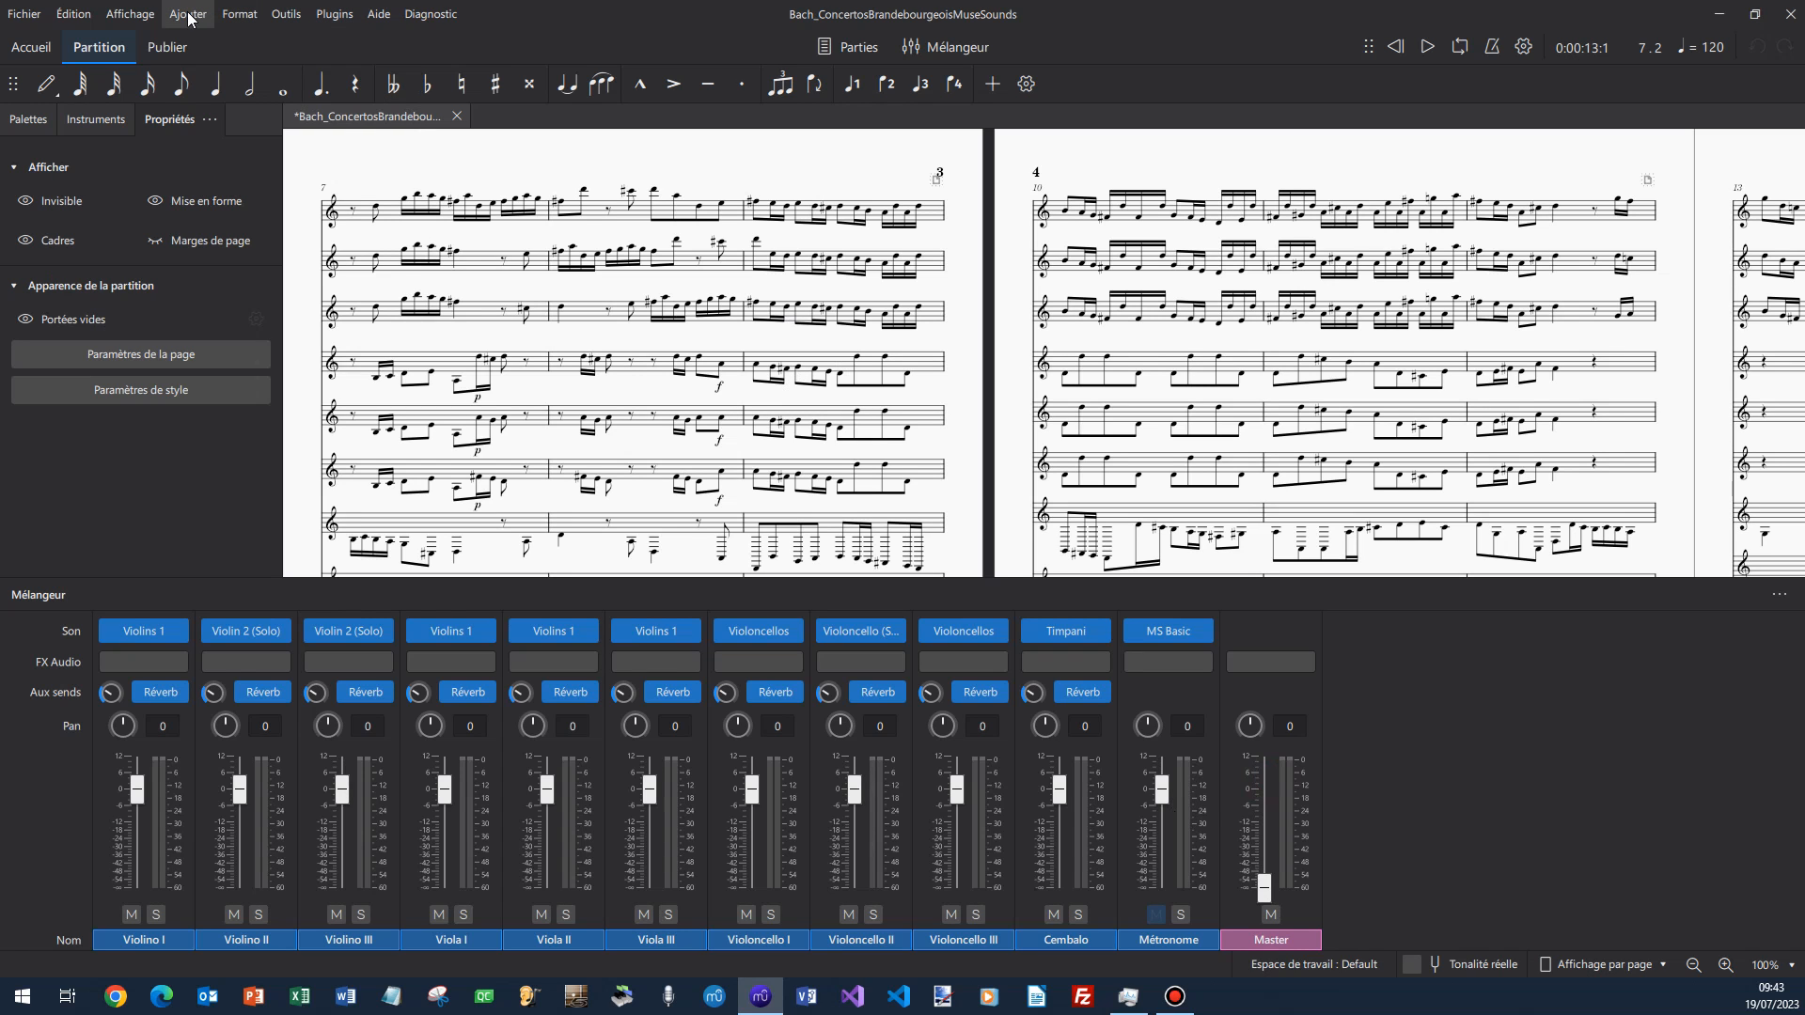
pyautogui.click(128, 14)
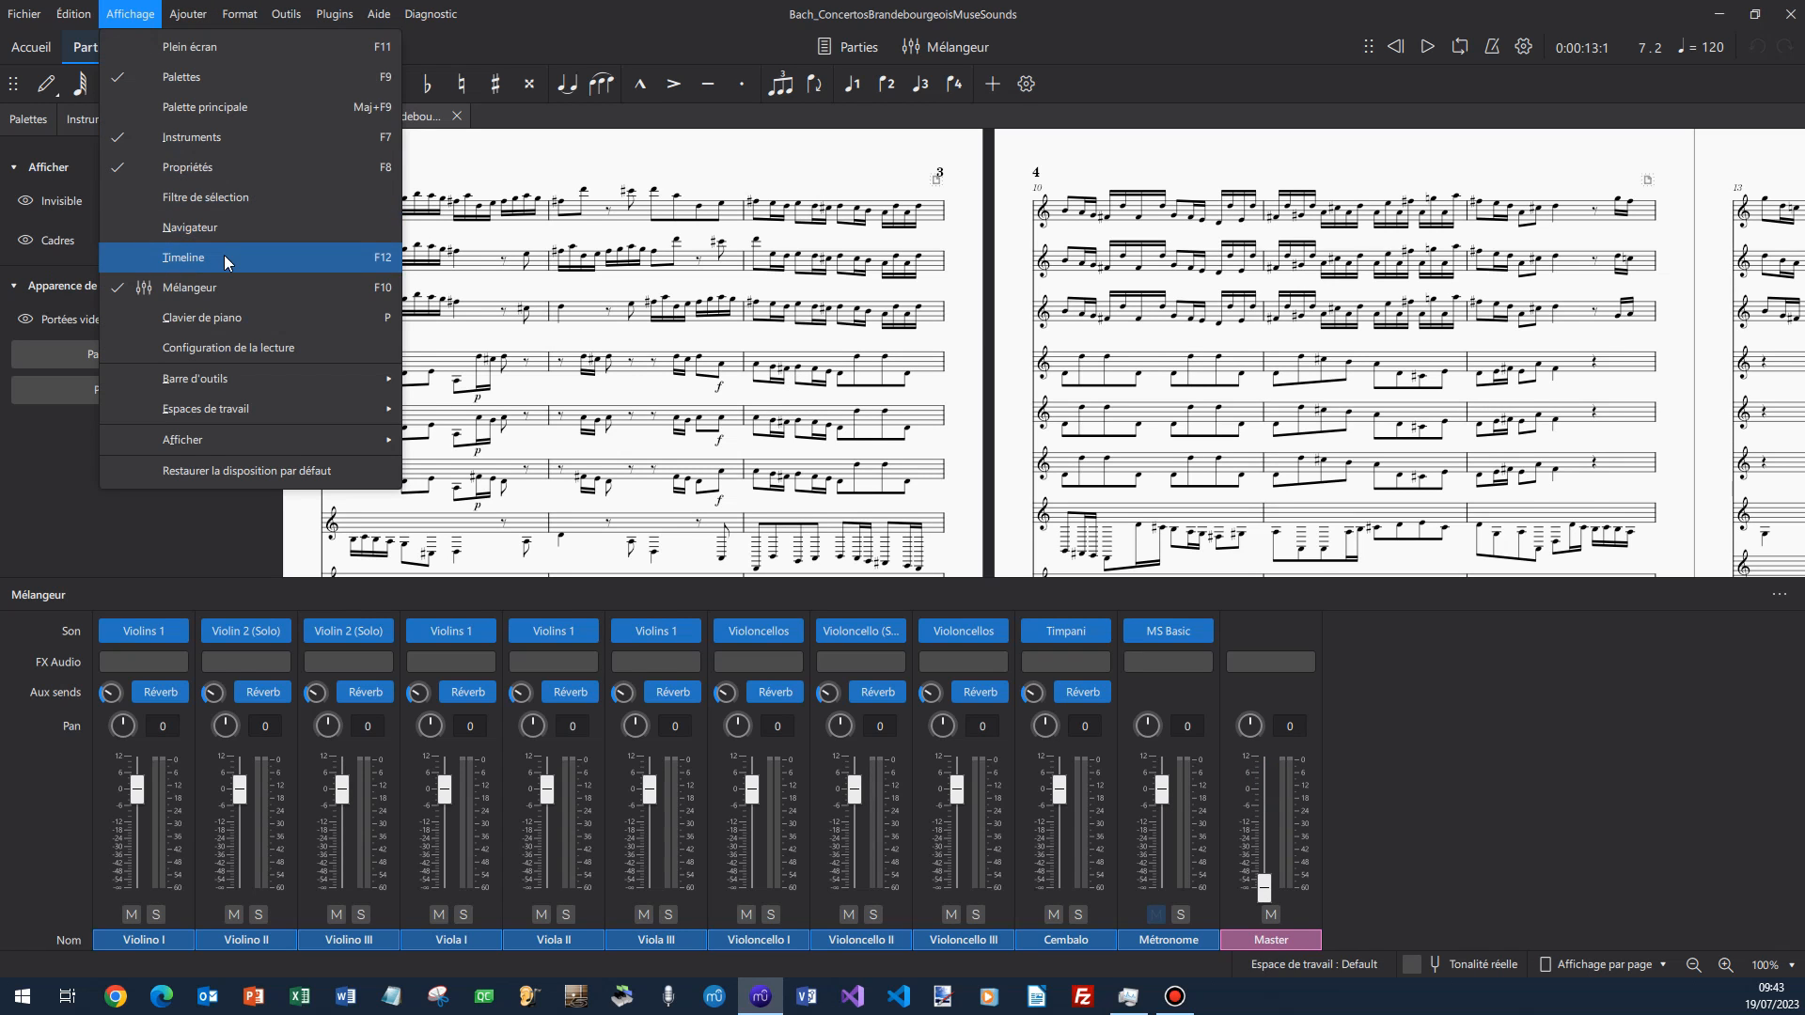
pyautogui.click(224, 284)
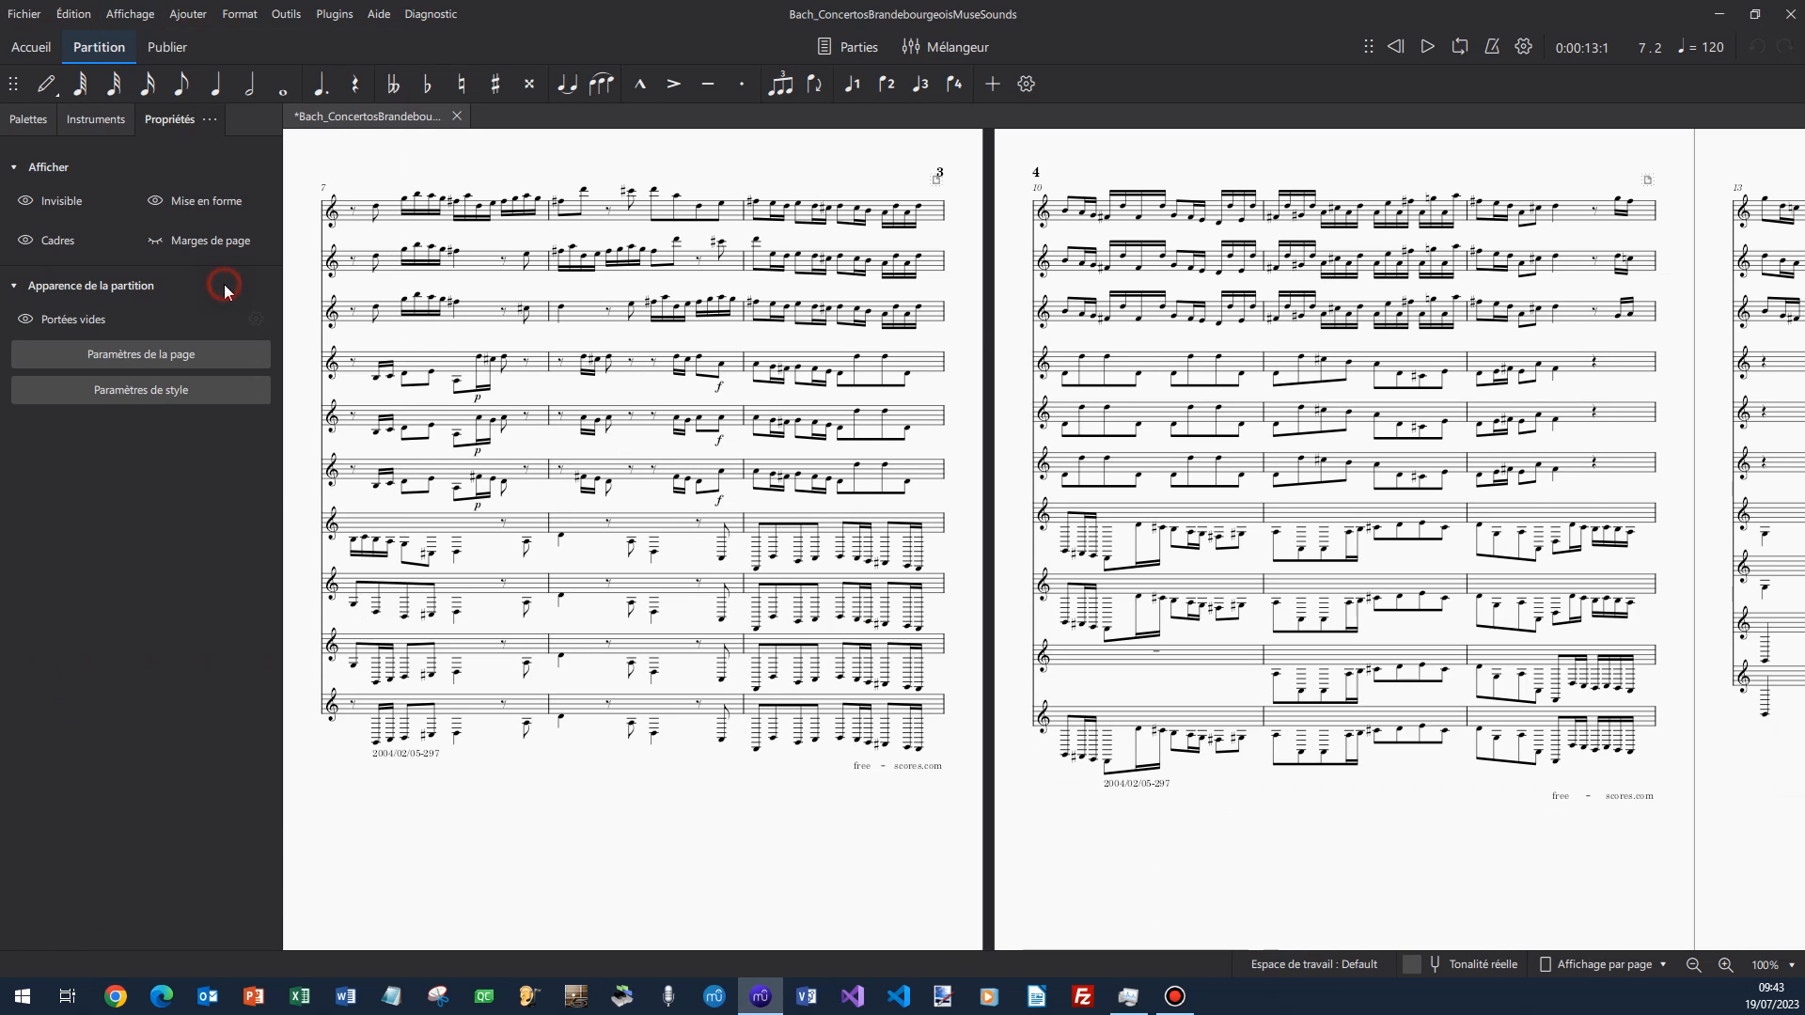
# Play the score while monitoring processor usage in Task Manager, including with the score window minimized, and pause playback.
pyautogui.click(1428, 46)
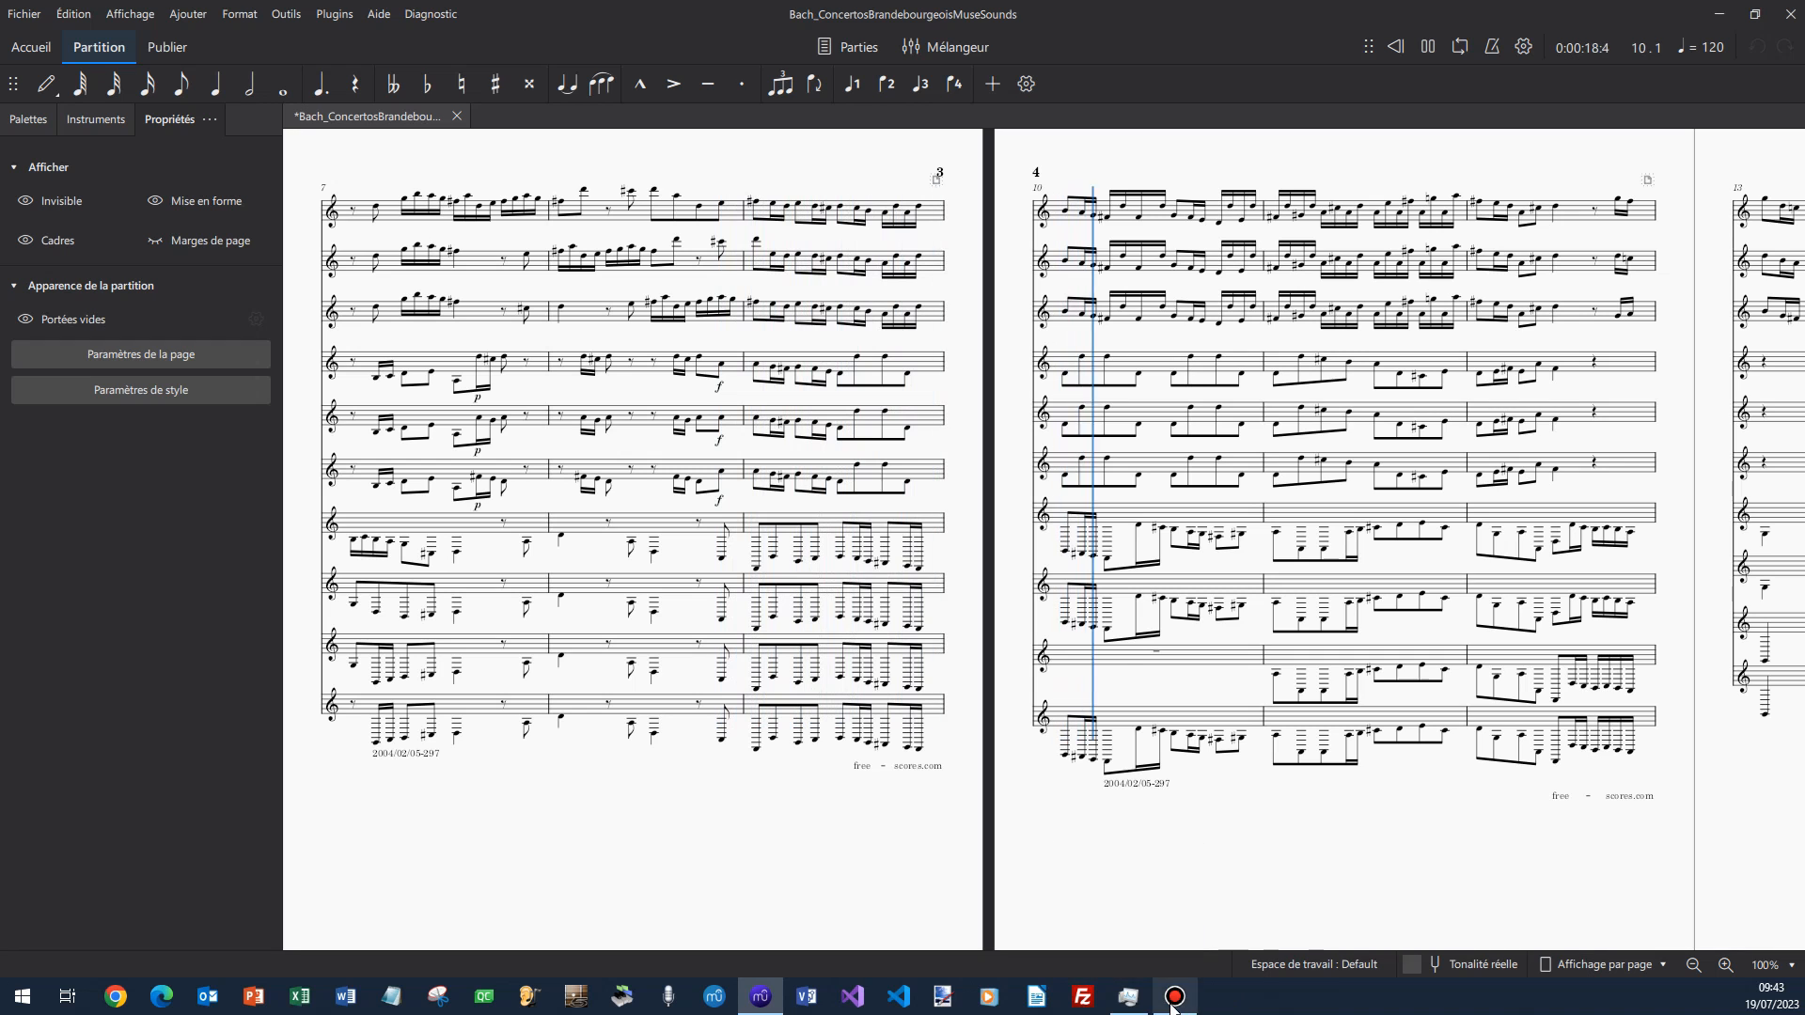
pyautogui.click(1128, 996)
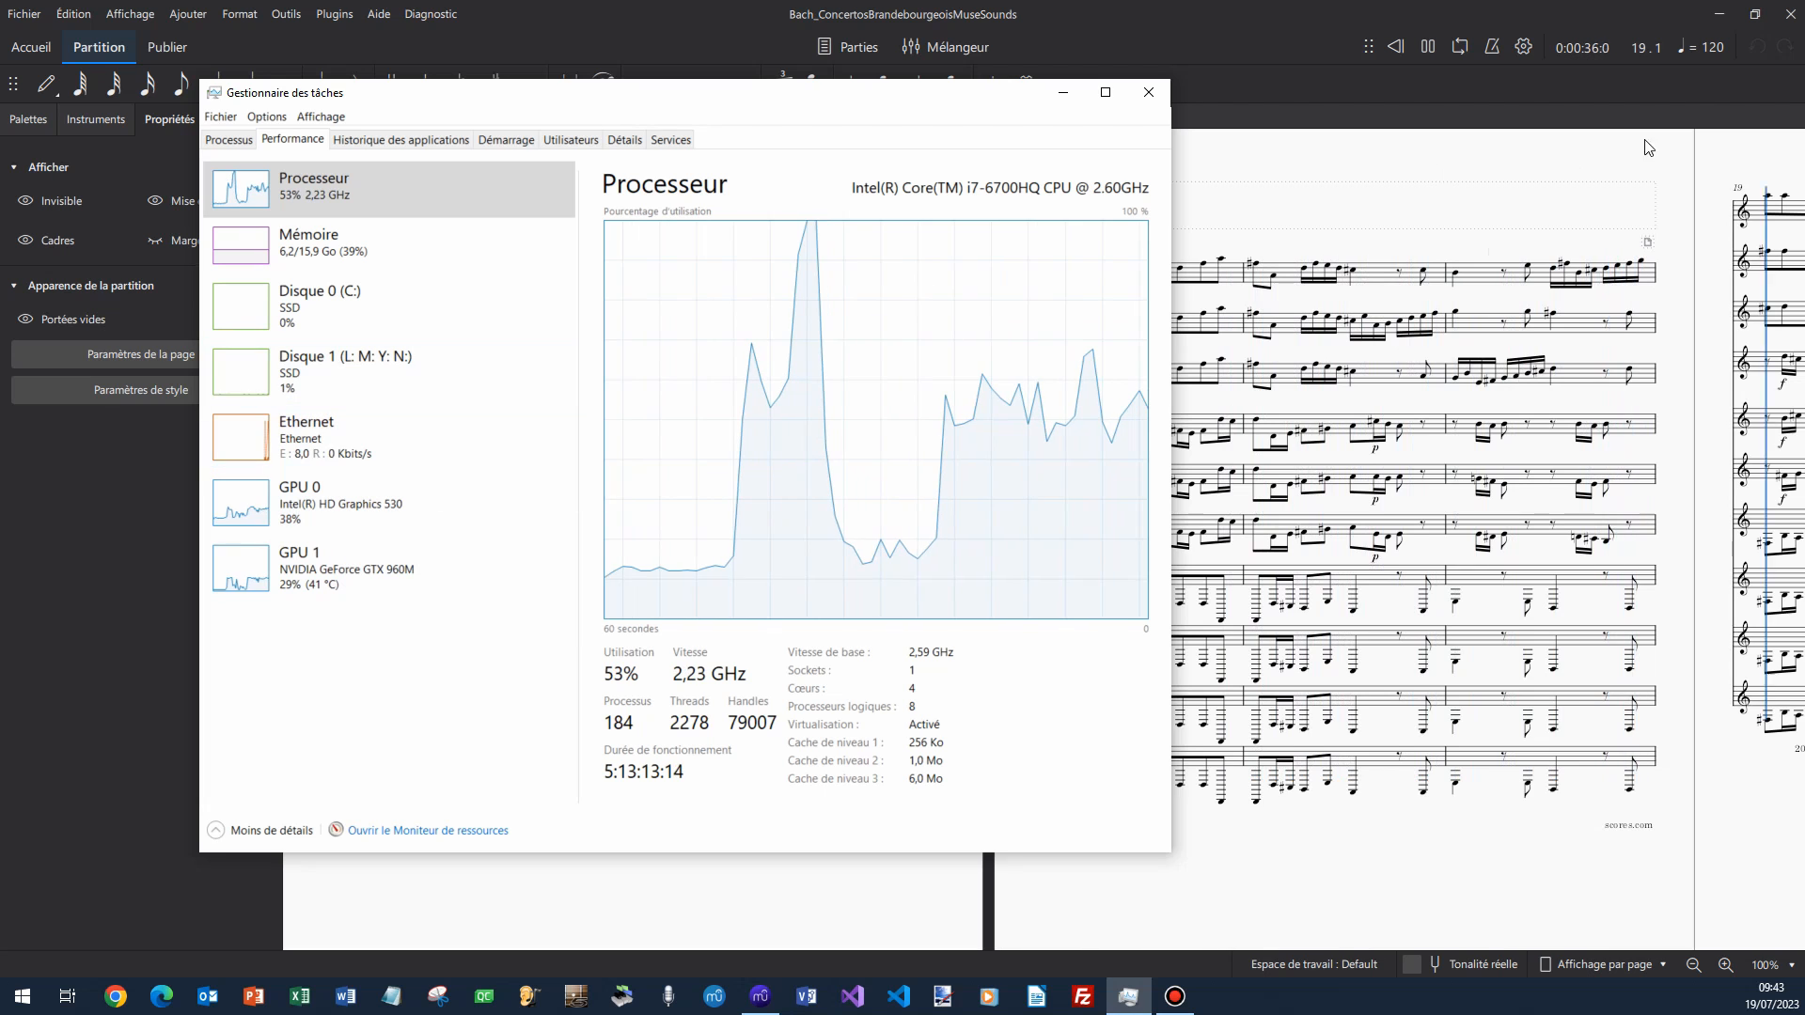
pyautogui.click(1719, 14)
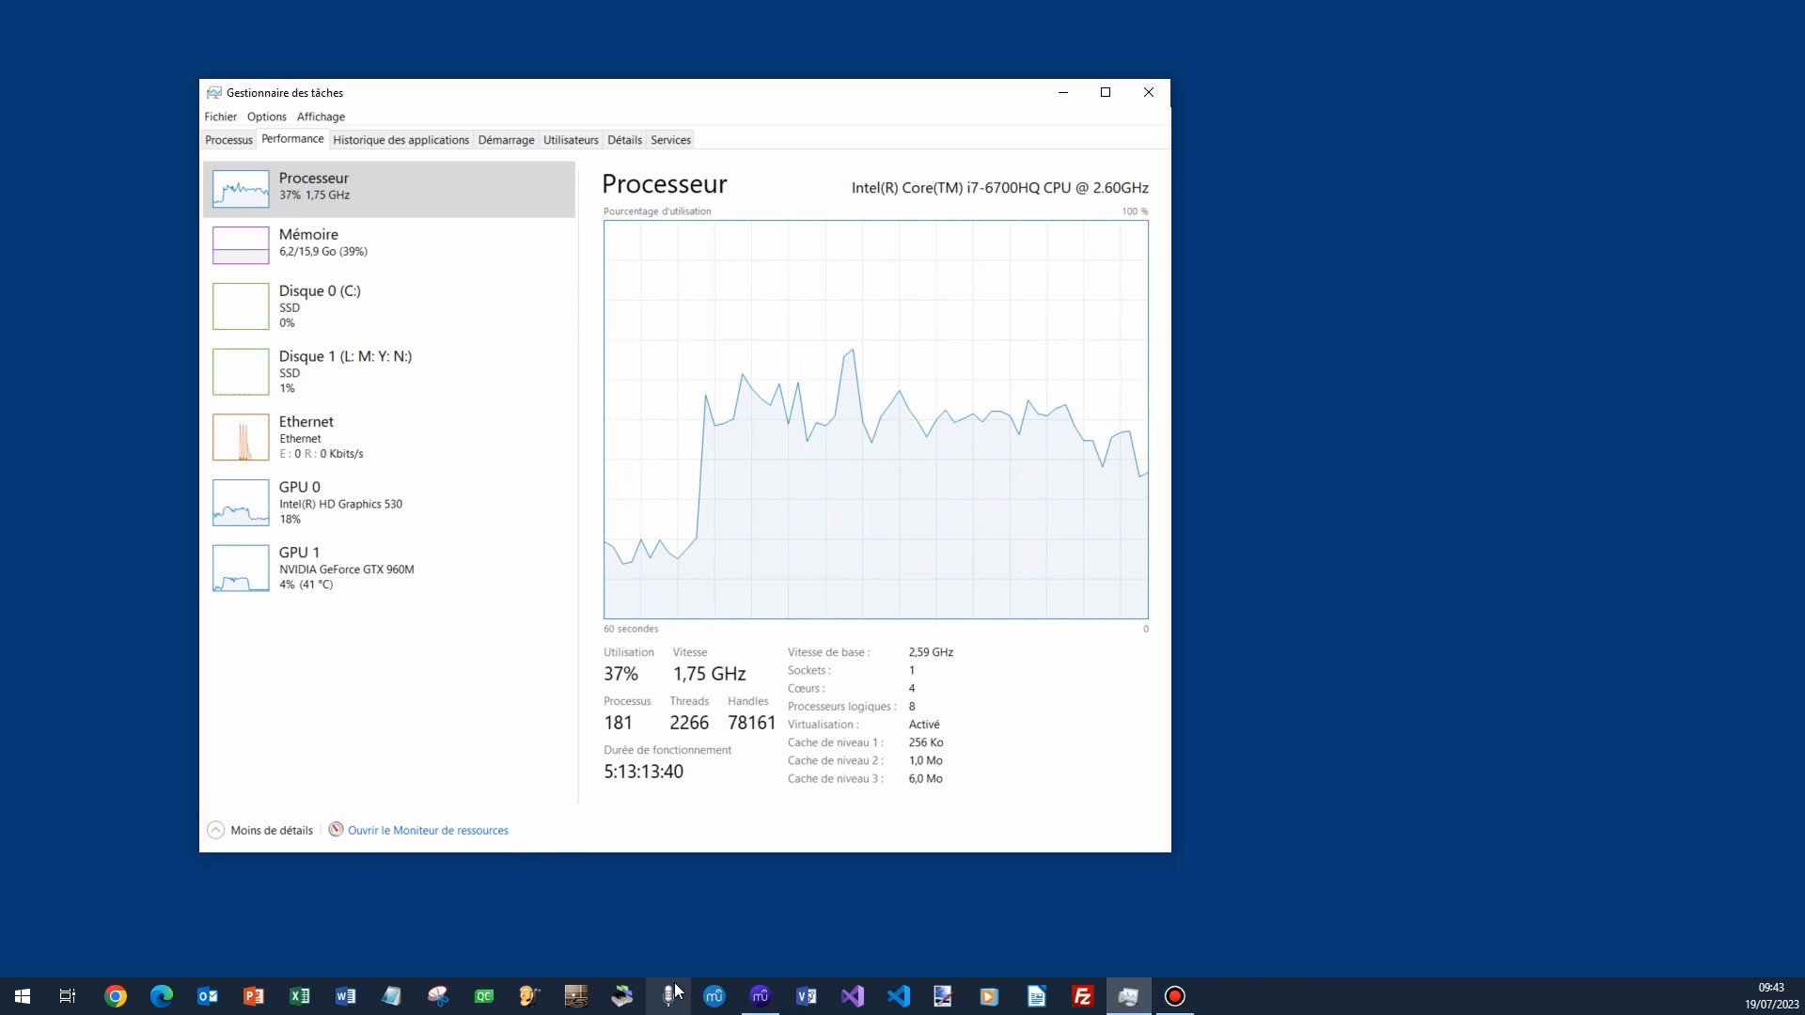
pyautogui.click(753, 995)
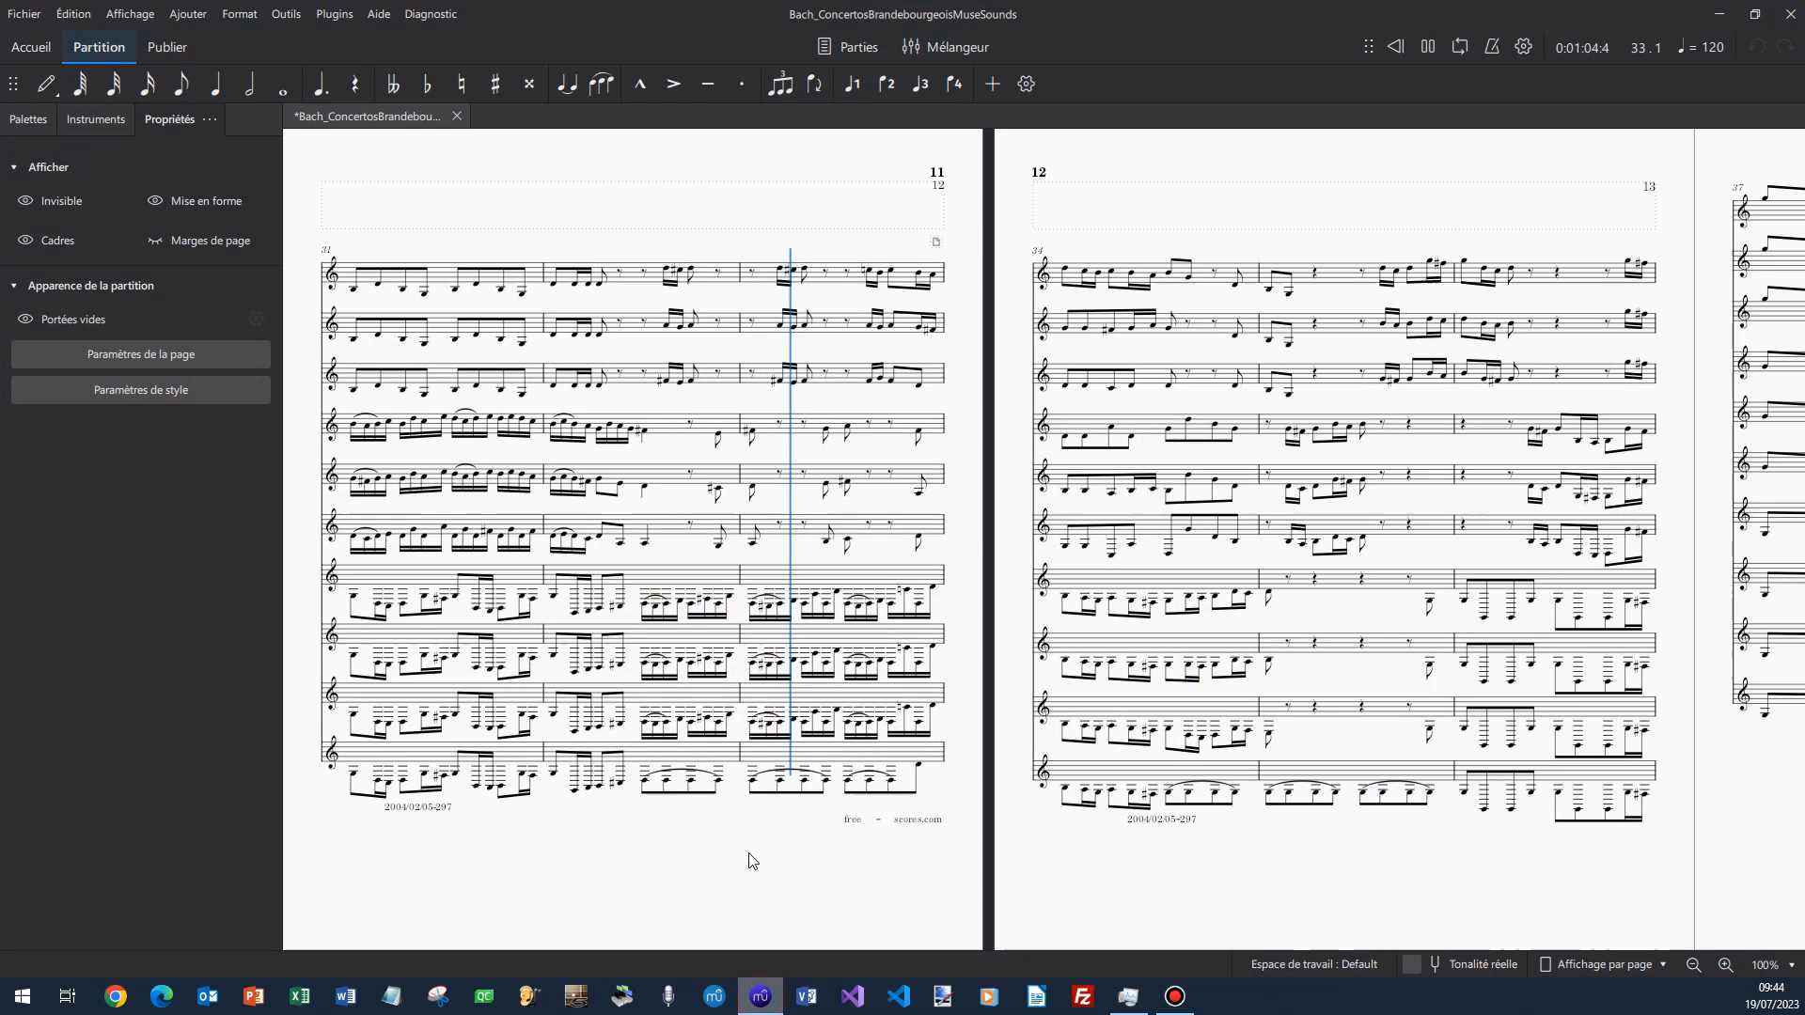
pyautogui.click(1428, 47)
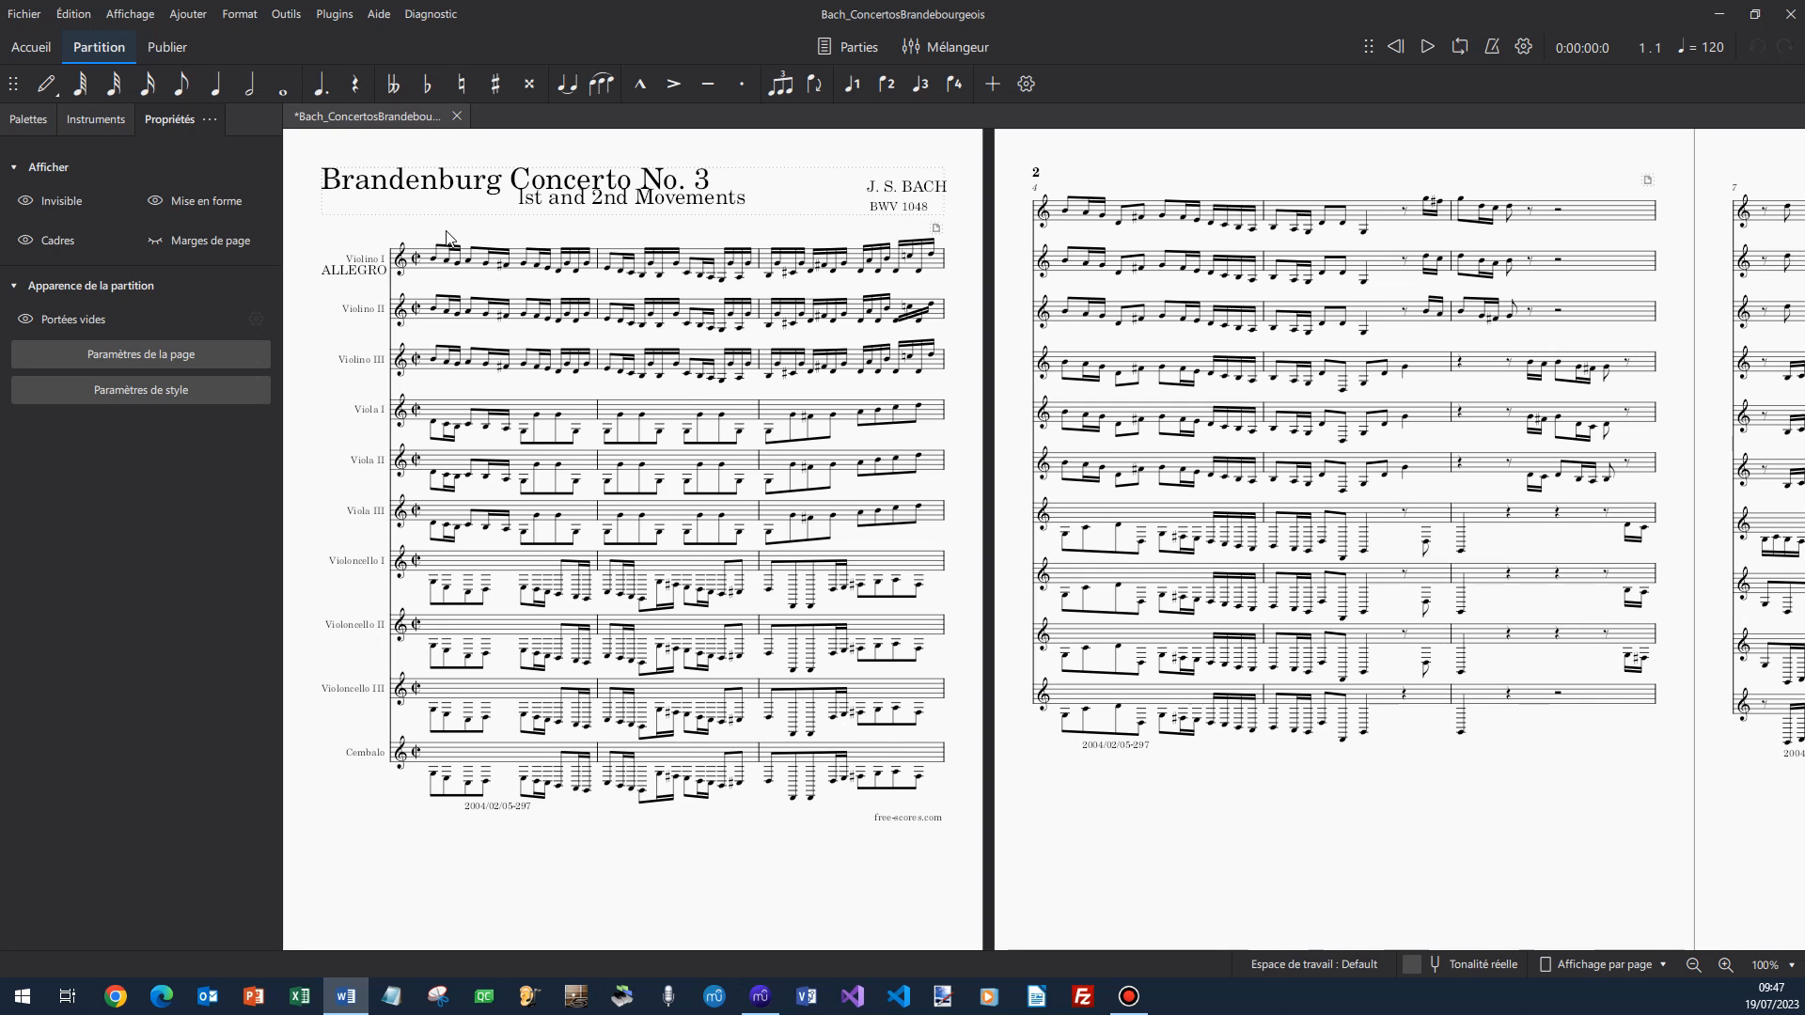
# Export the main score as MP3 audio at 44100 Hz and 128 kBit/s to Bach_ConcertosBrandebourgeois.mp3 in the Partitions folder.
pyautogui.click(31, 14)
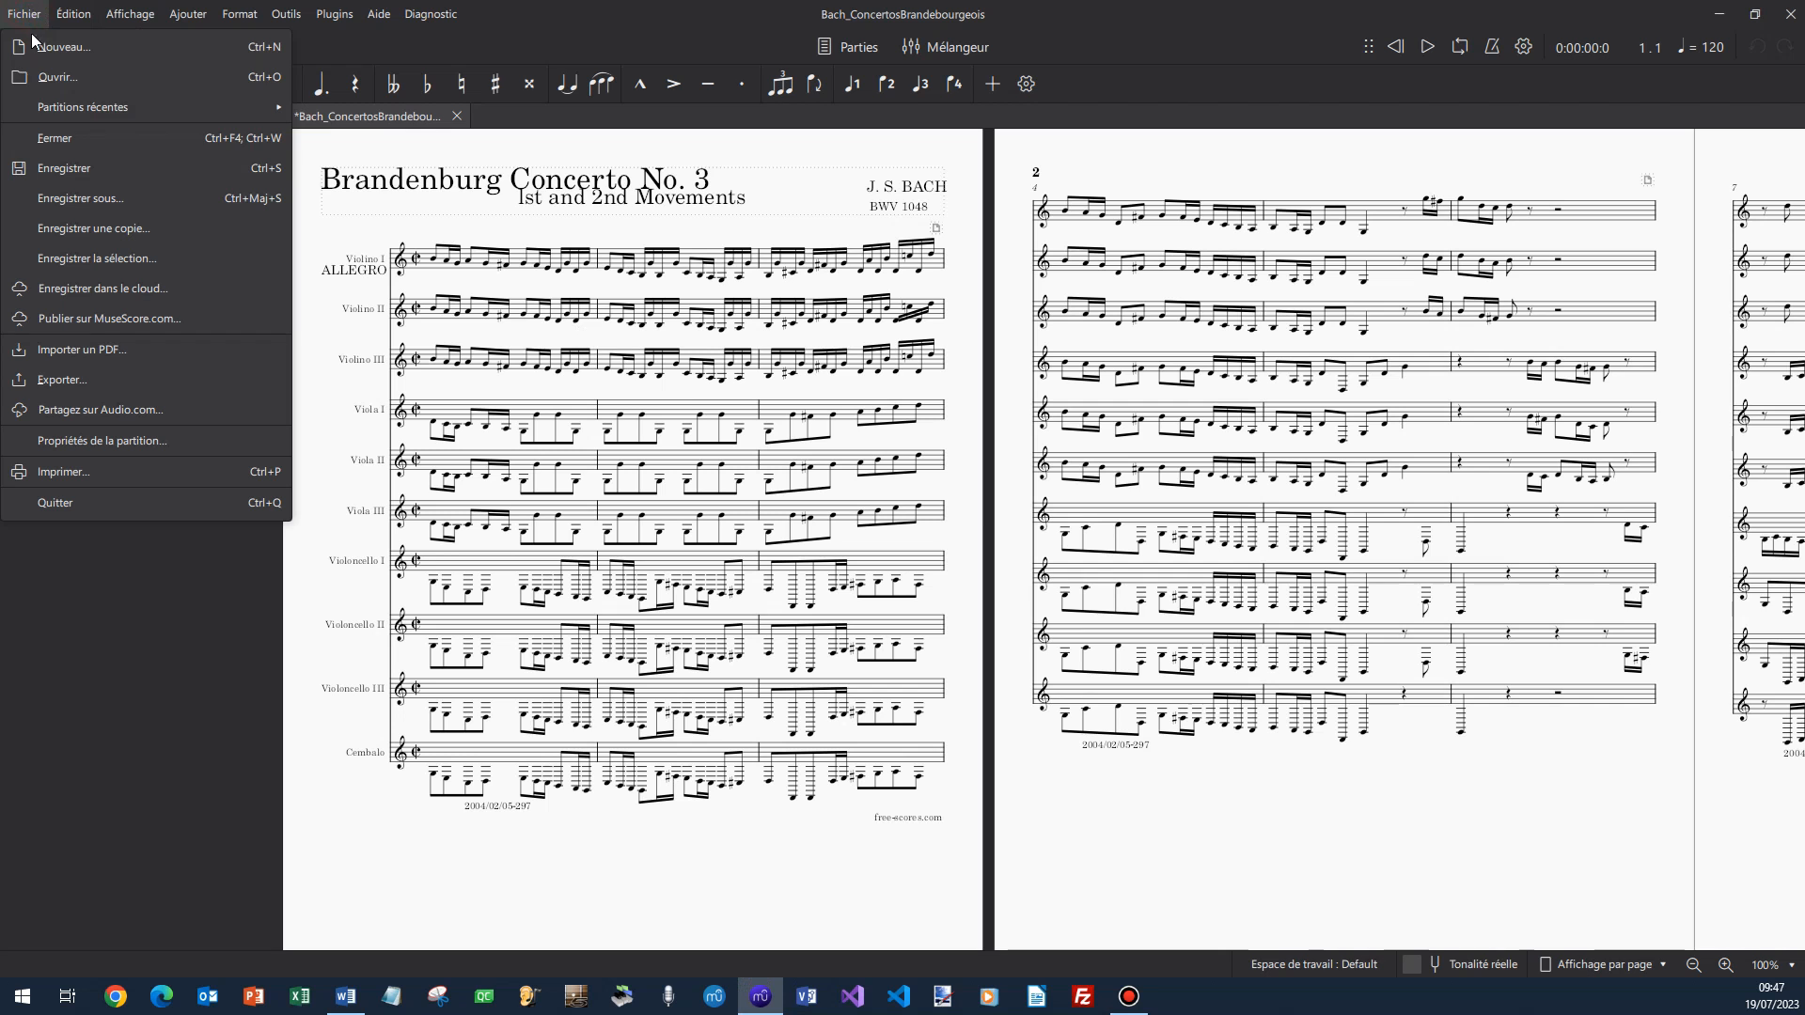
pyautogui.click(122, 378)
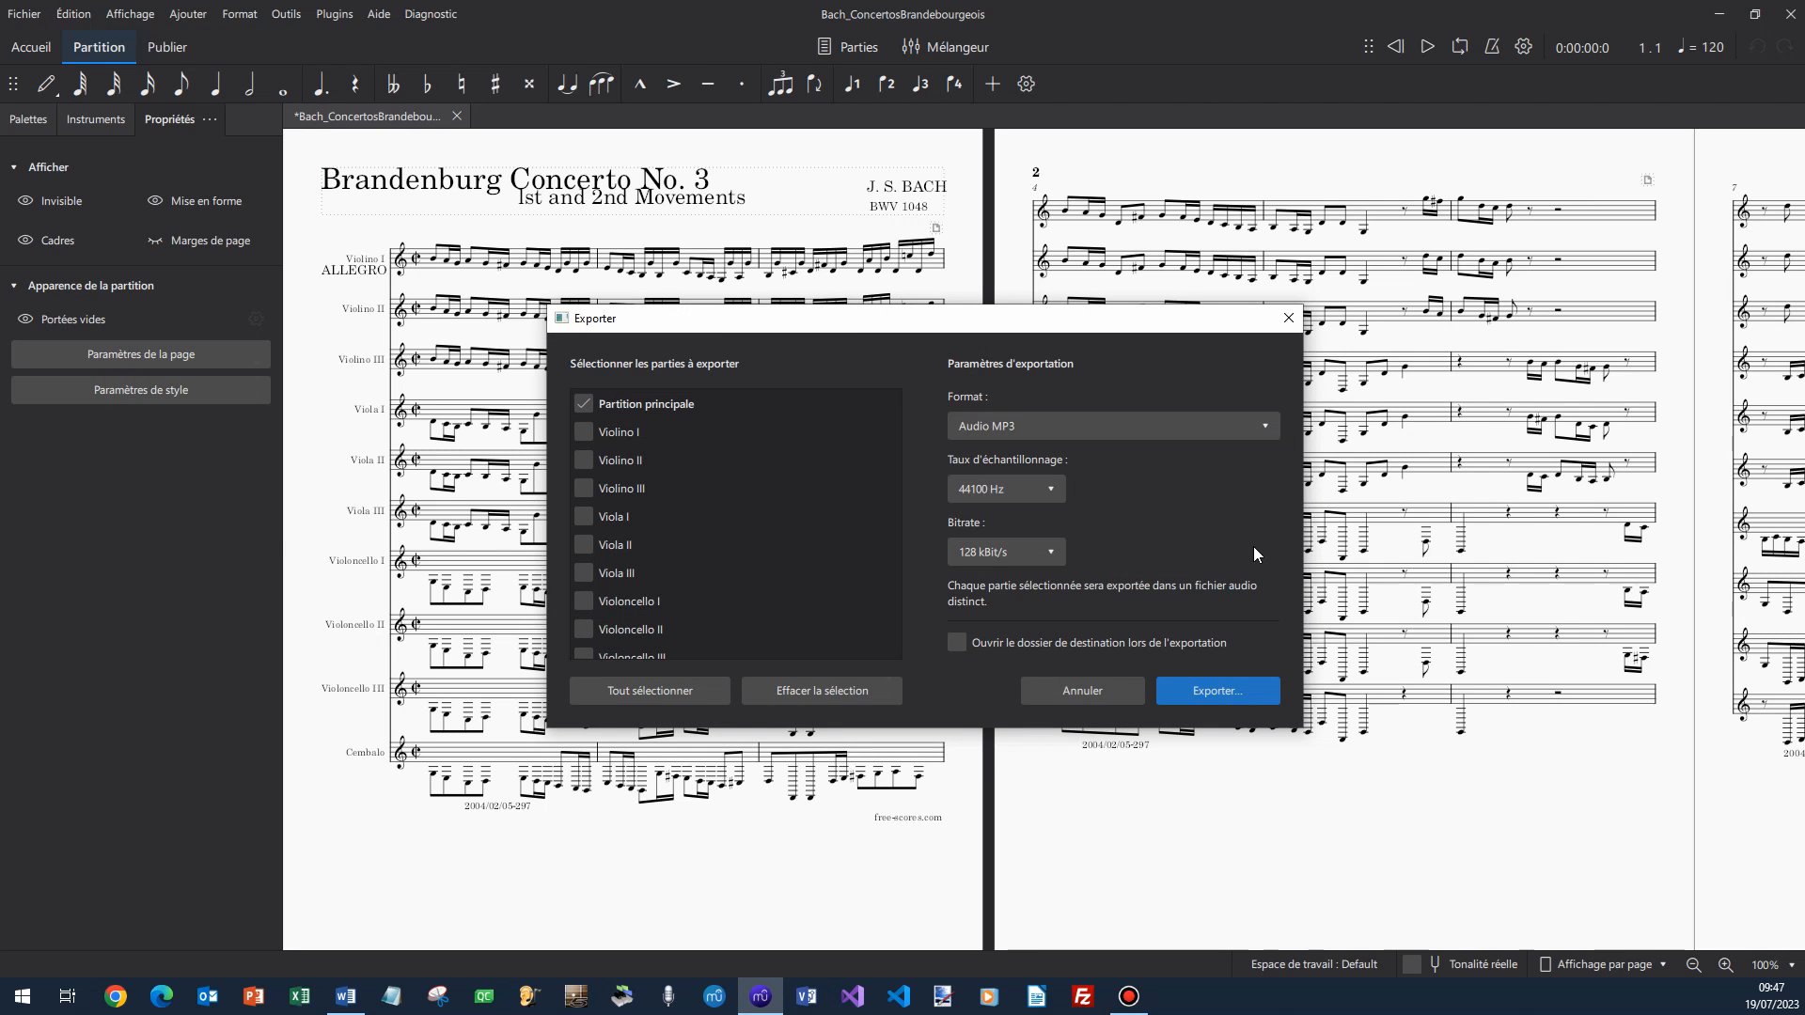
pyautogui.click(1222, 694)
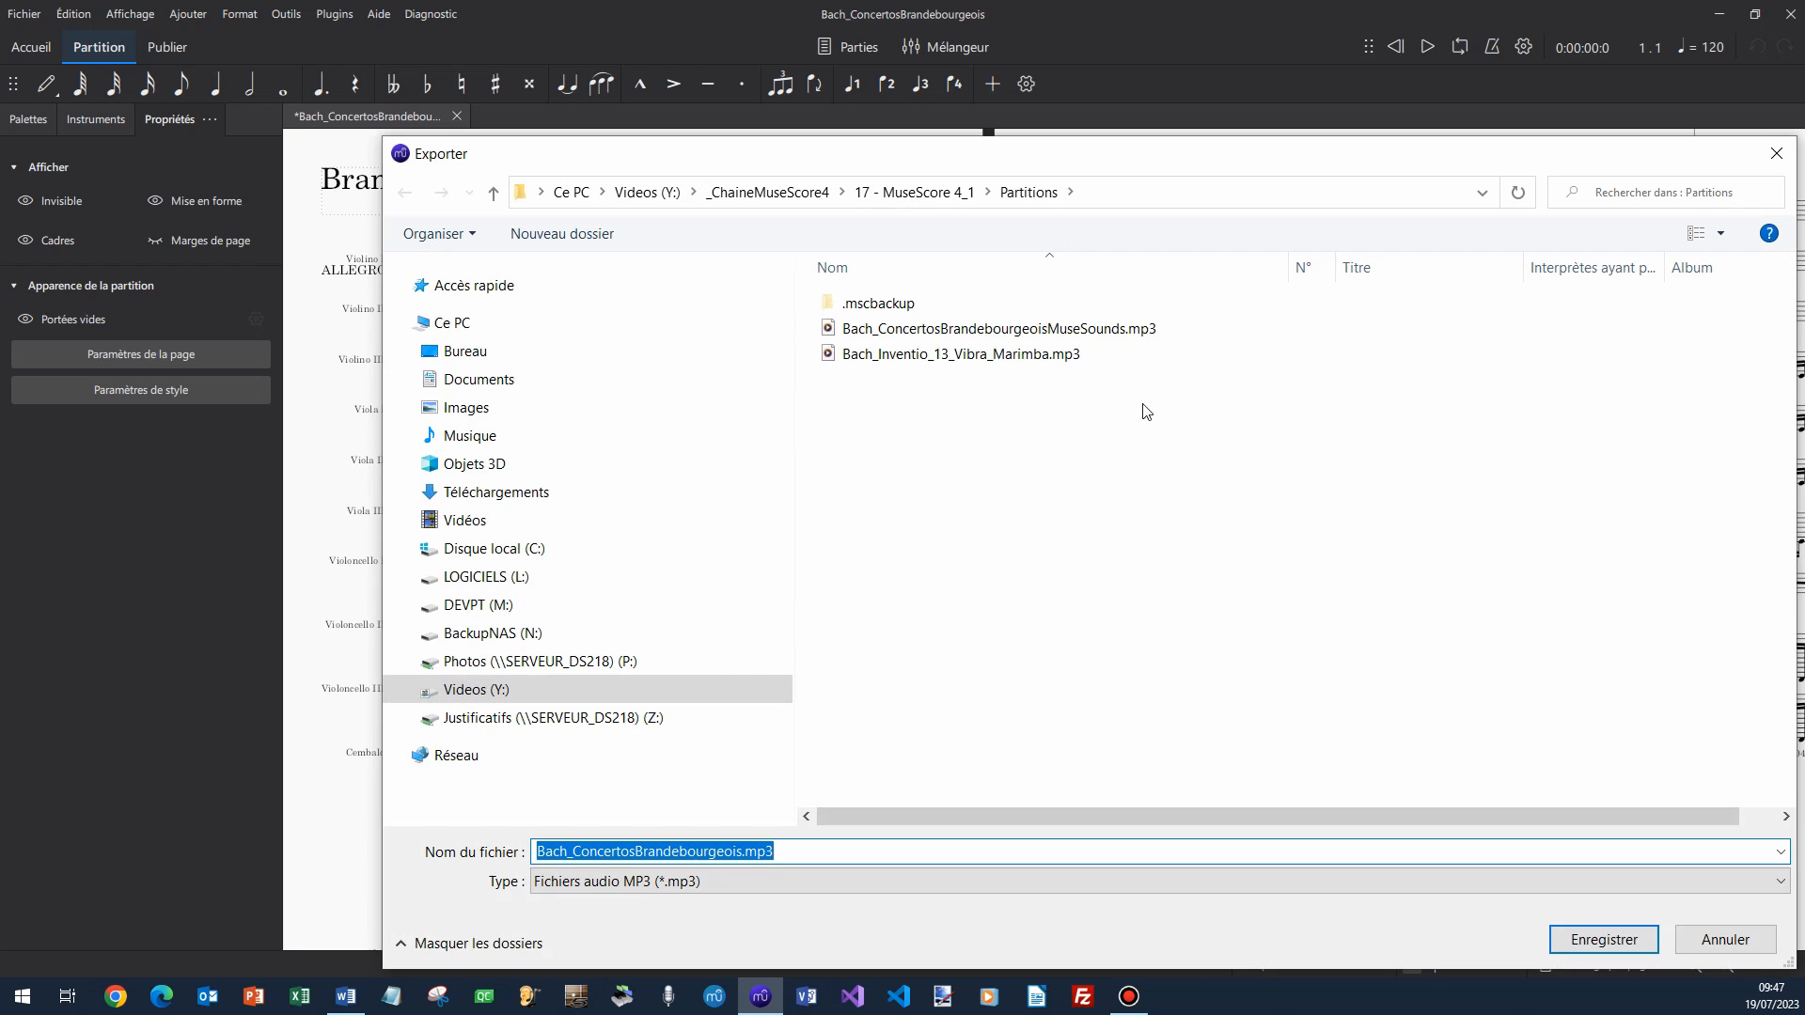
pyautogui.click(1623, 942)
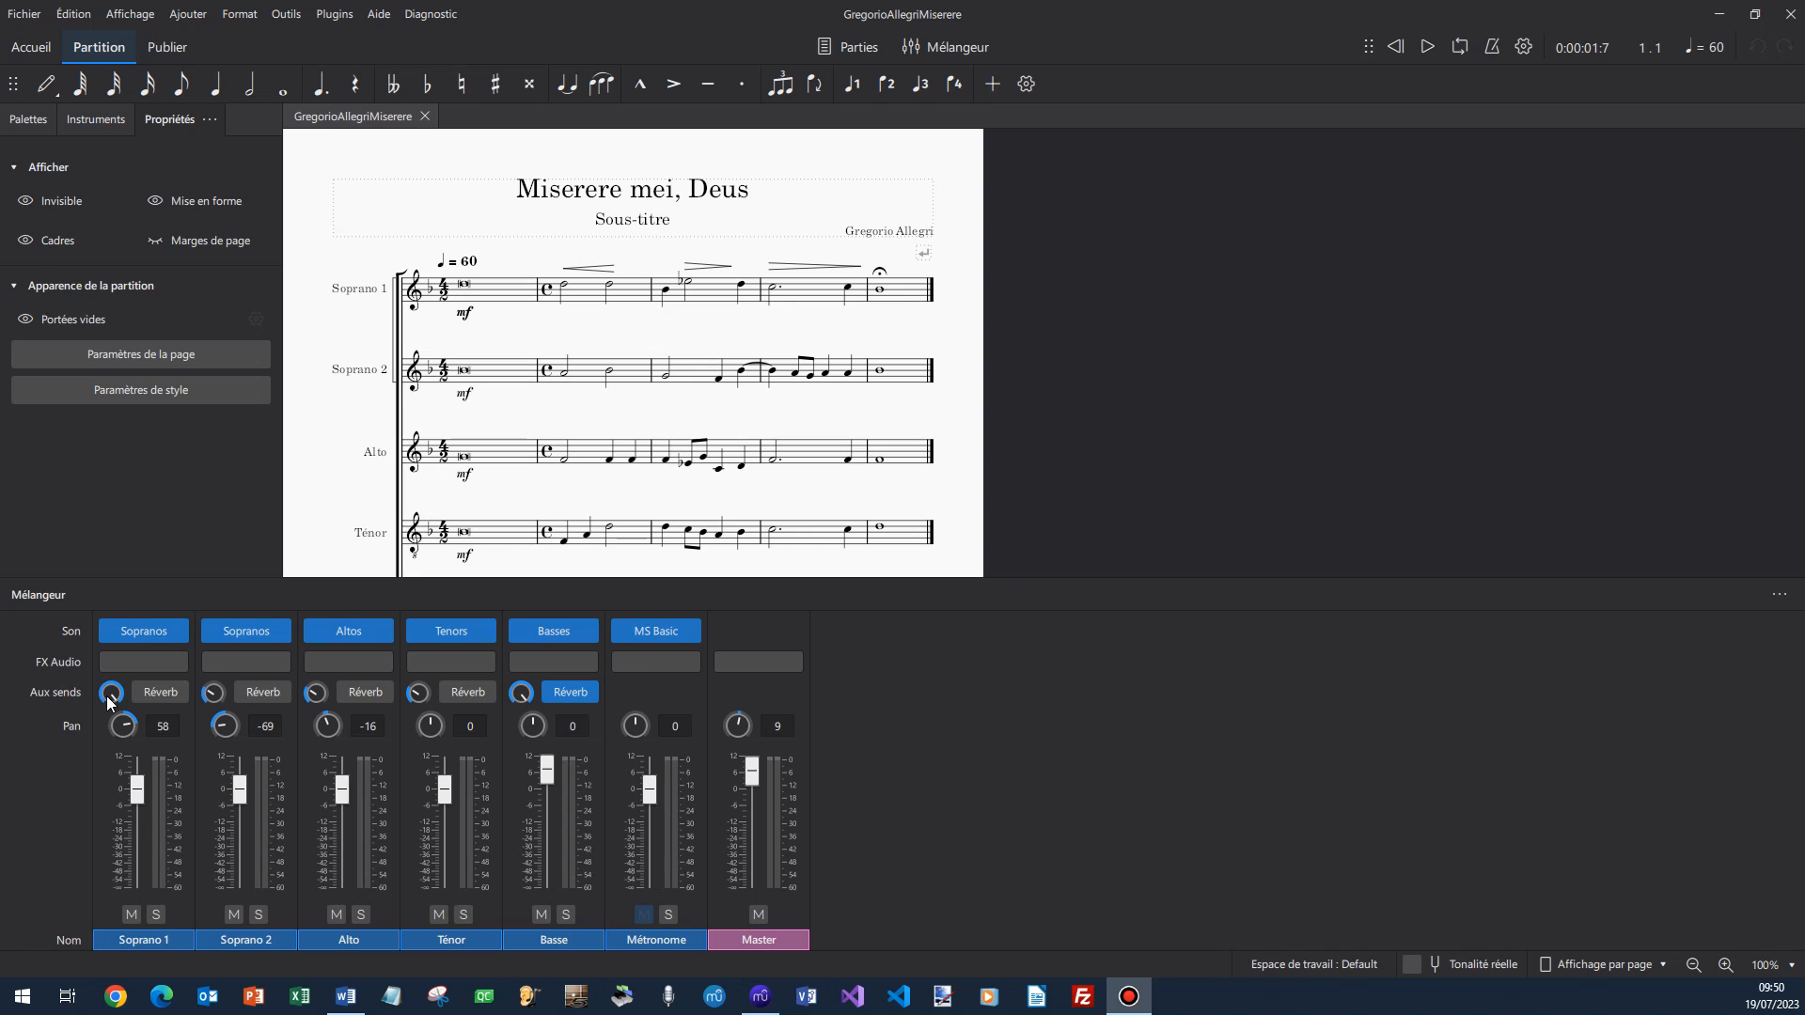
# Enable reverb on the Soprano 1, Soprano 2, Alto and Ténor channels, and disable it again on Alto and both sopranos.
pyautogui.click(163, 696)
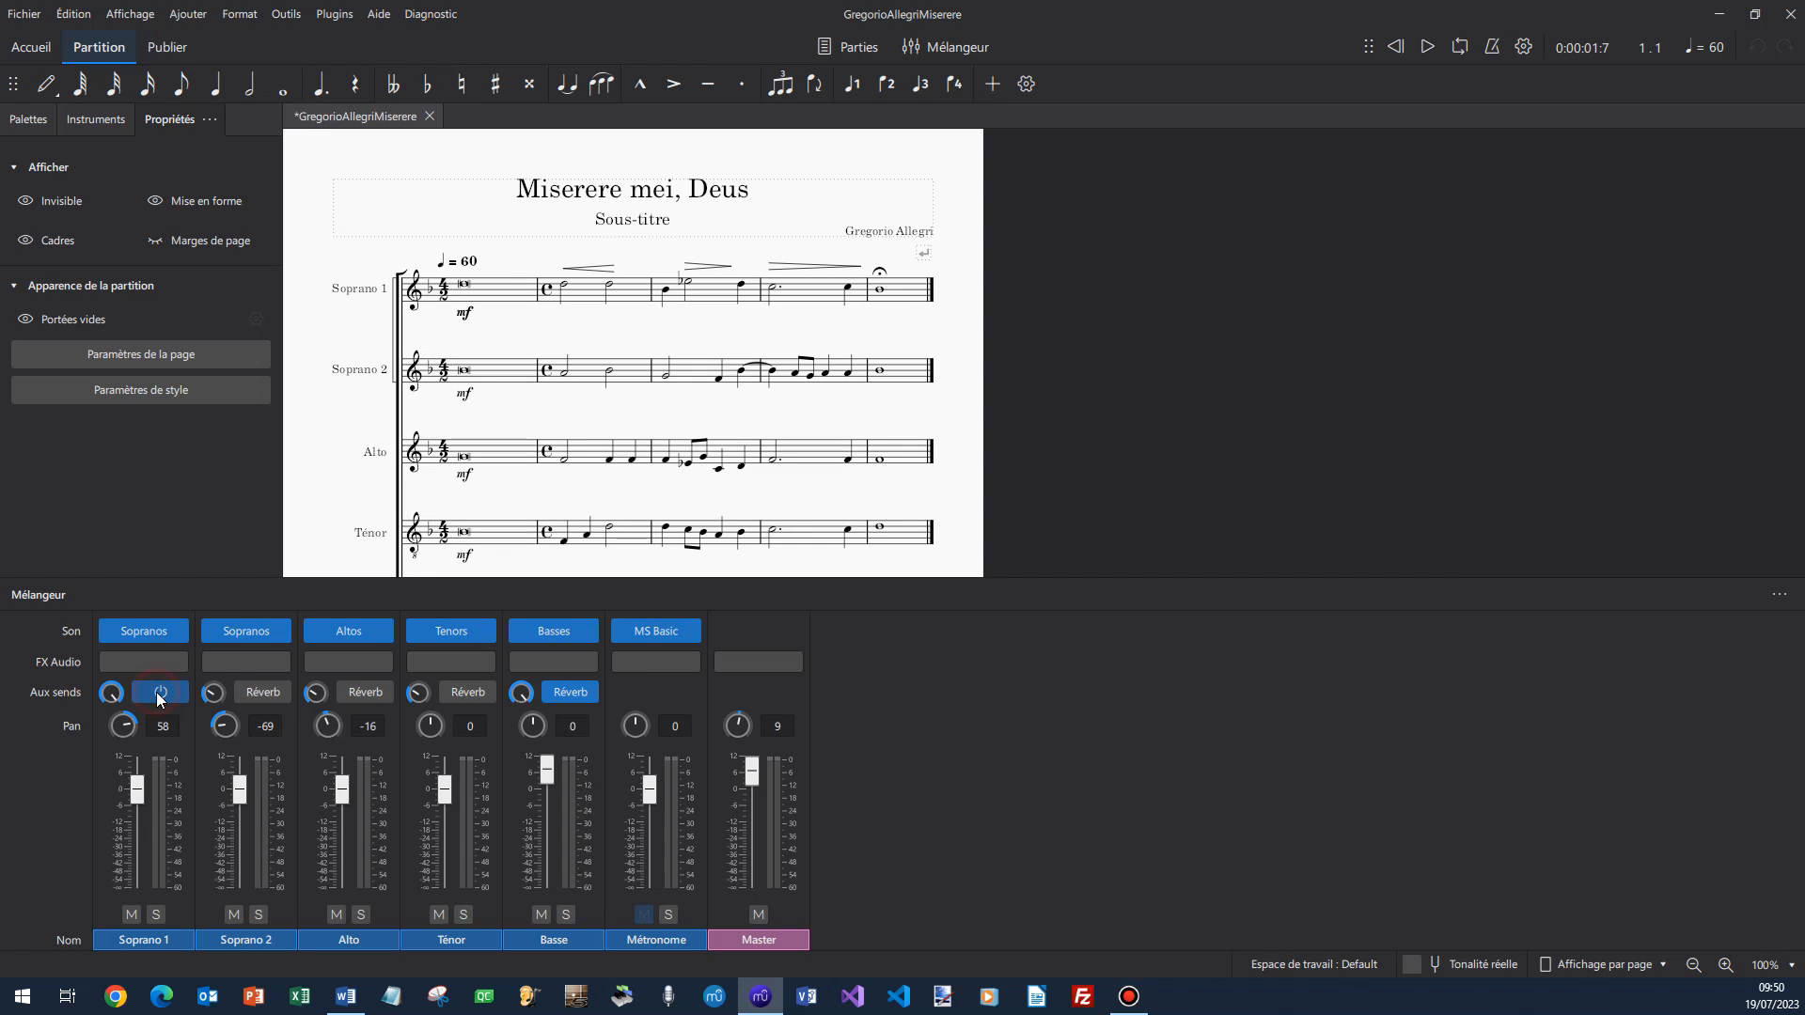
pyautogui.click(357, 696)
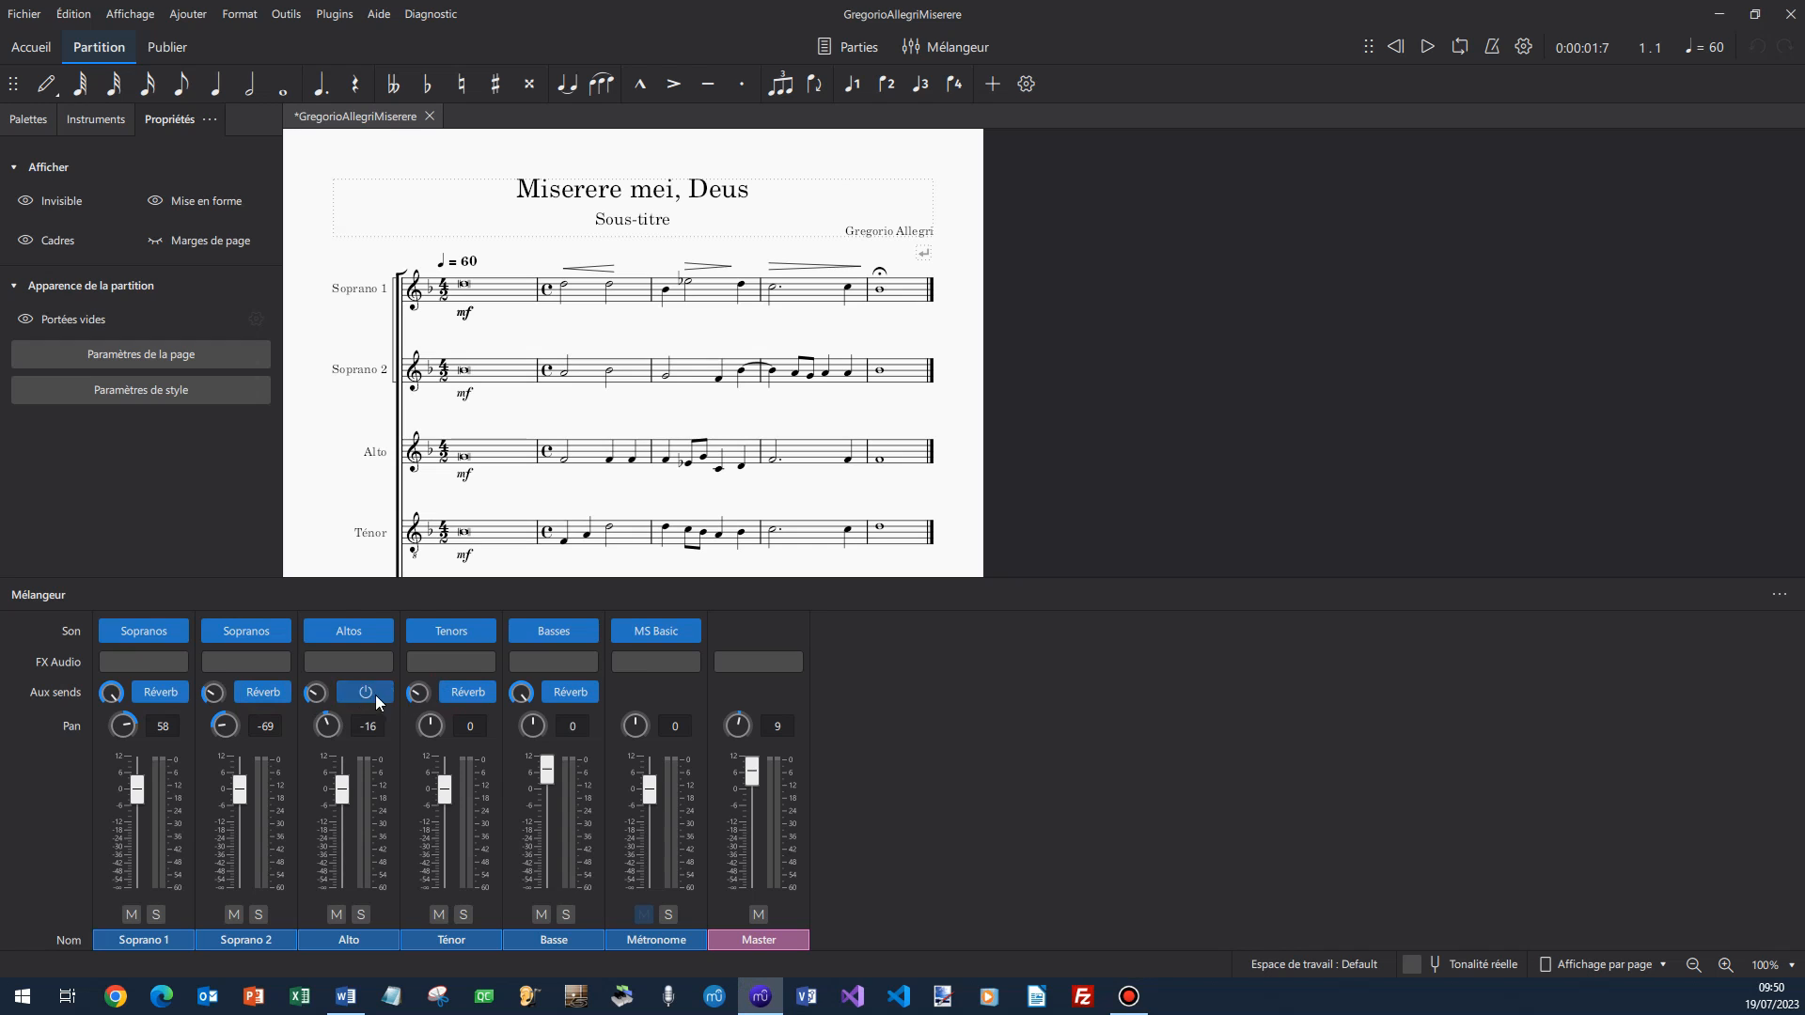
pyautogui.click(375, 696)
pyautogui.click(263, 693)
pyautogui.click(161, 693)
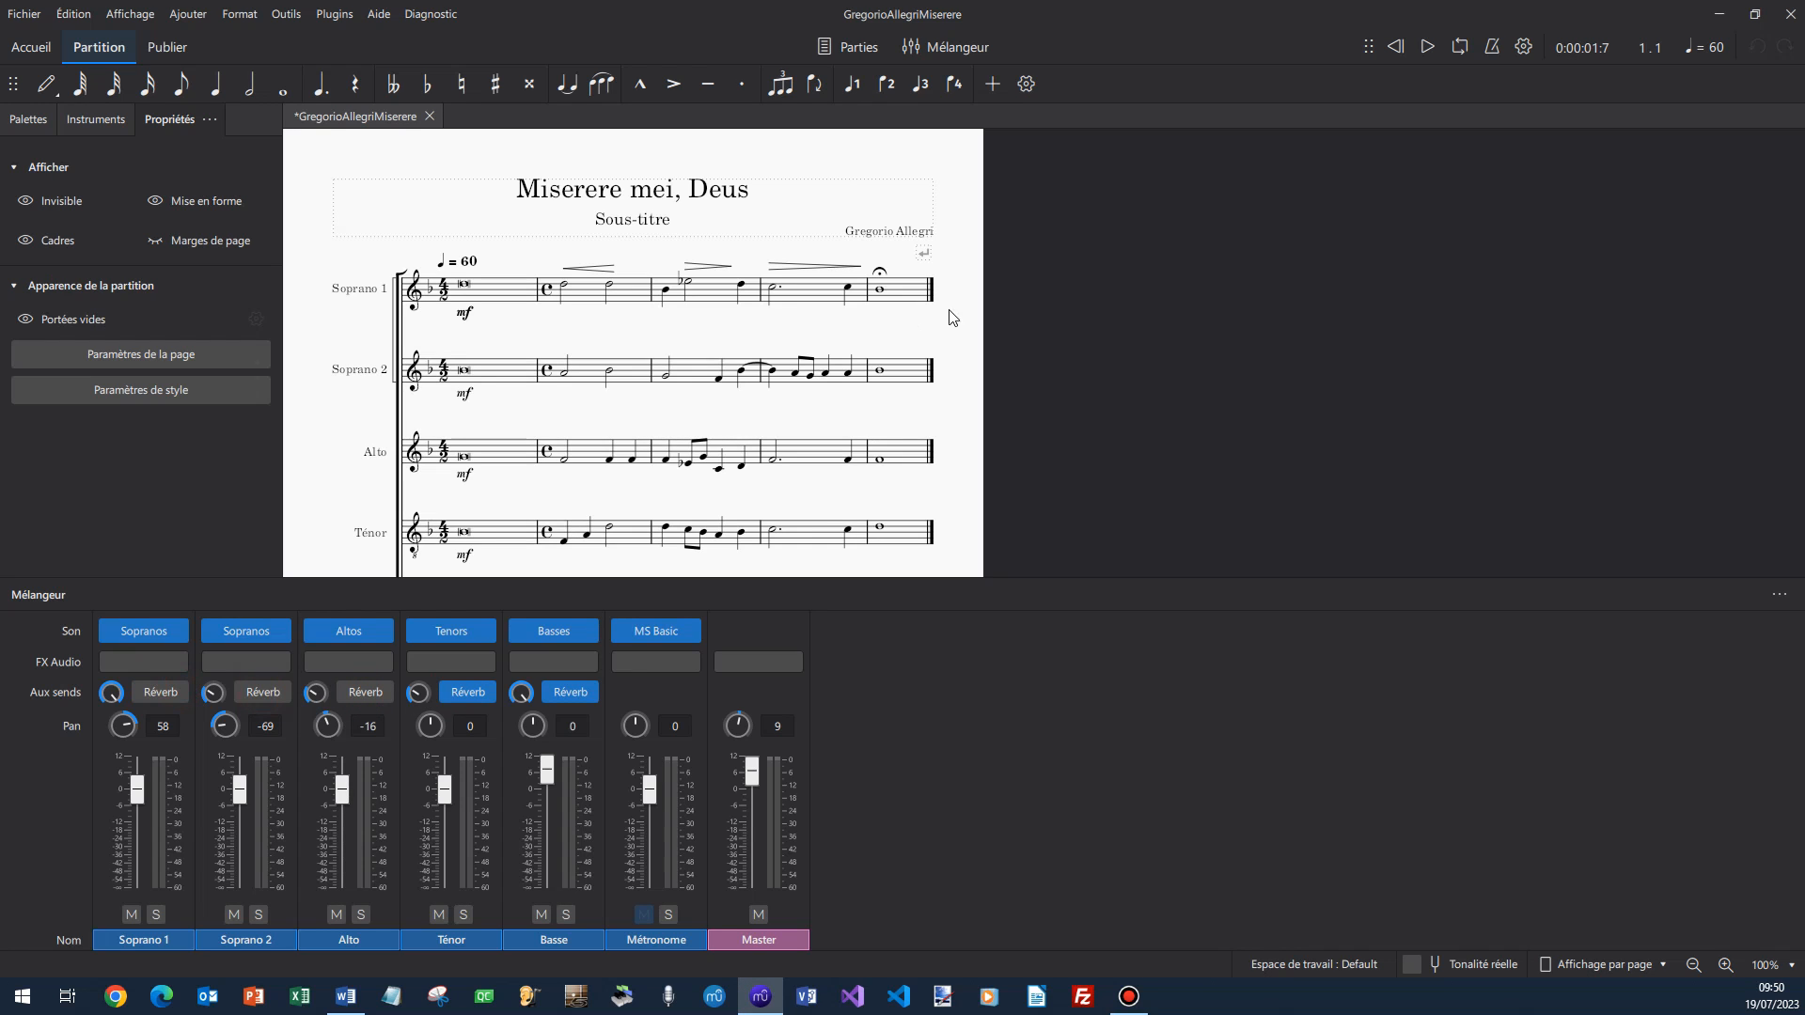
# Play the Miserere score, disable the Ténor reverb, and compare the Basse channel with reverb off and on, leaving it enabled.
pyautogui.click(1428, 47)
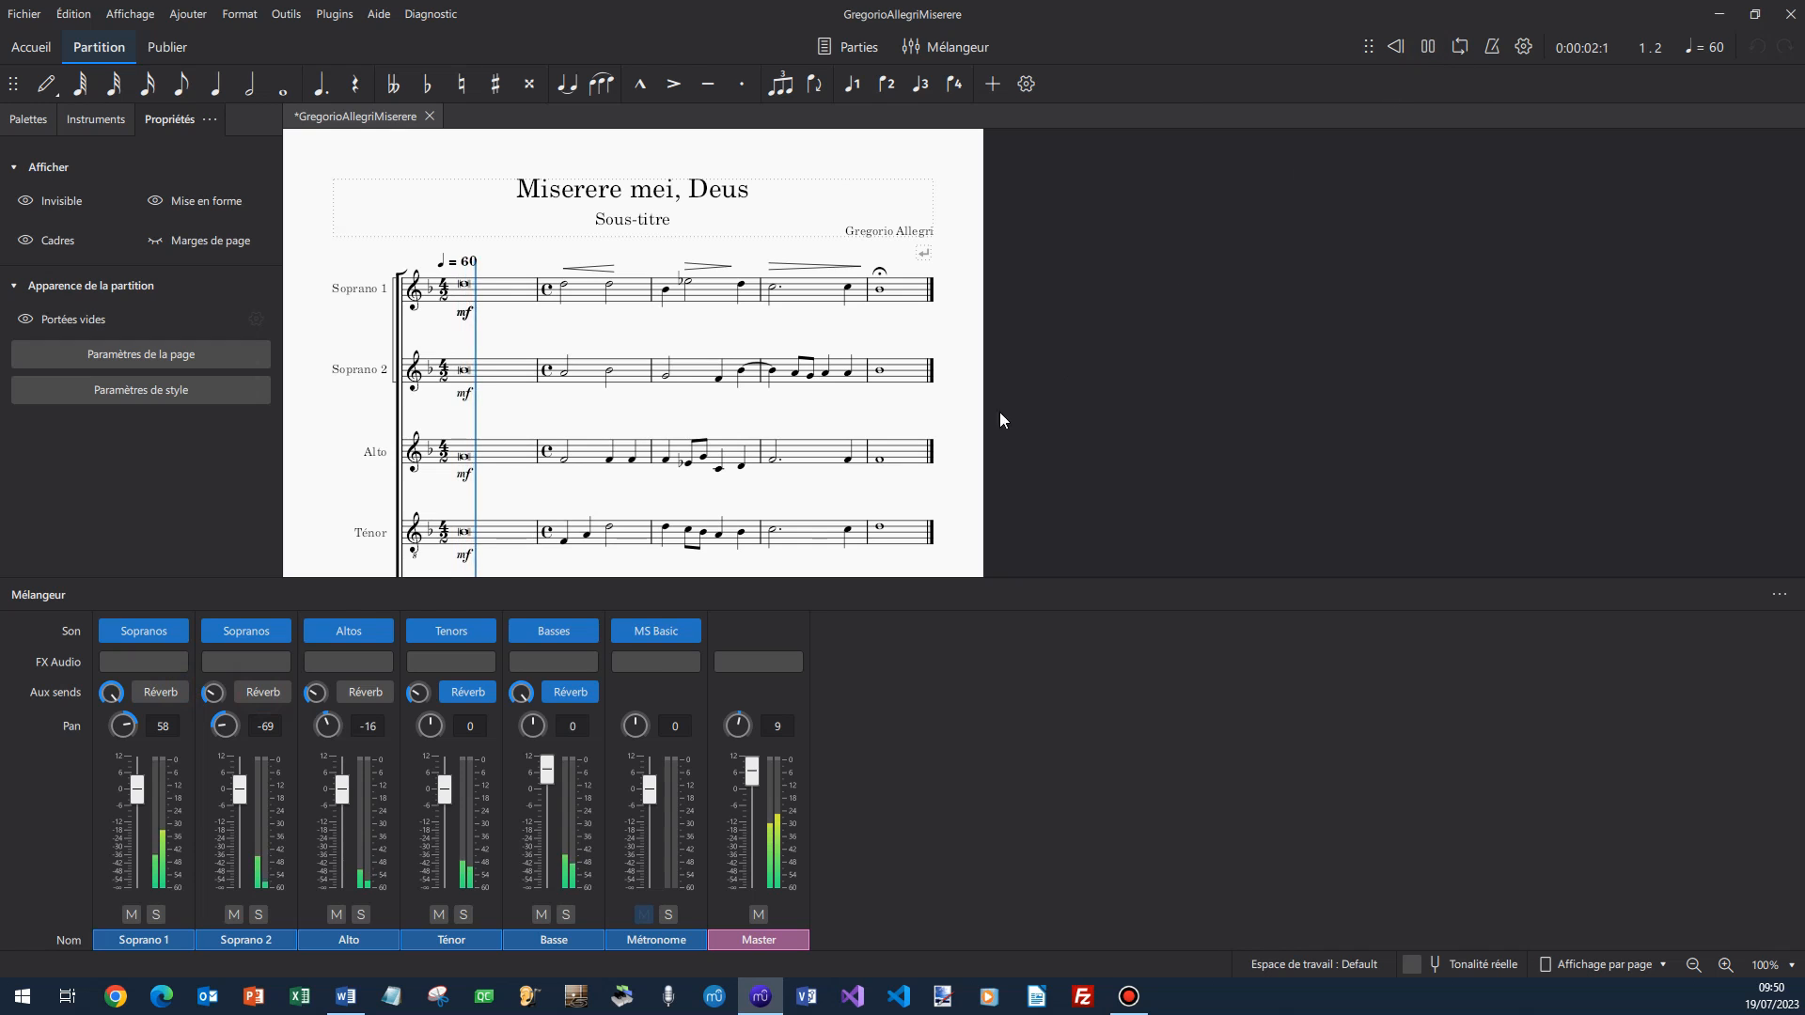
pyautogui.click(470, 693)
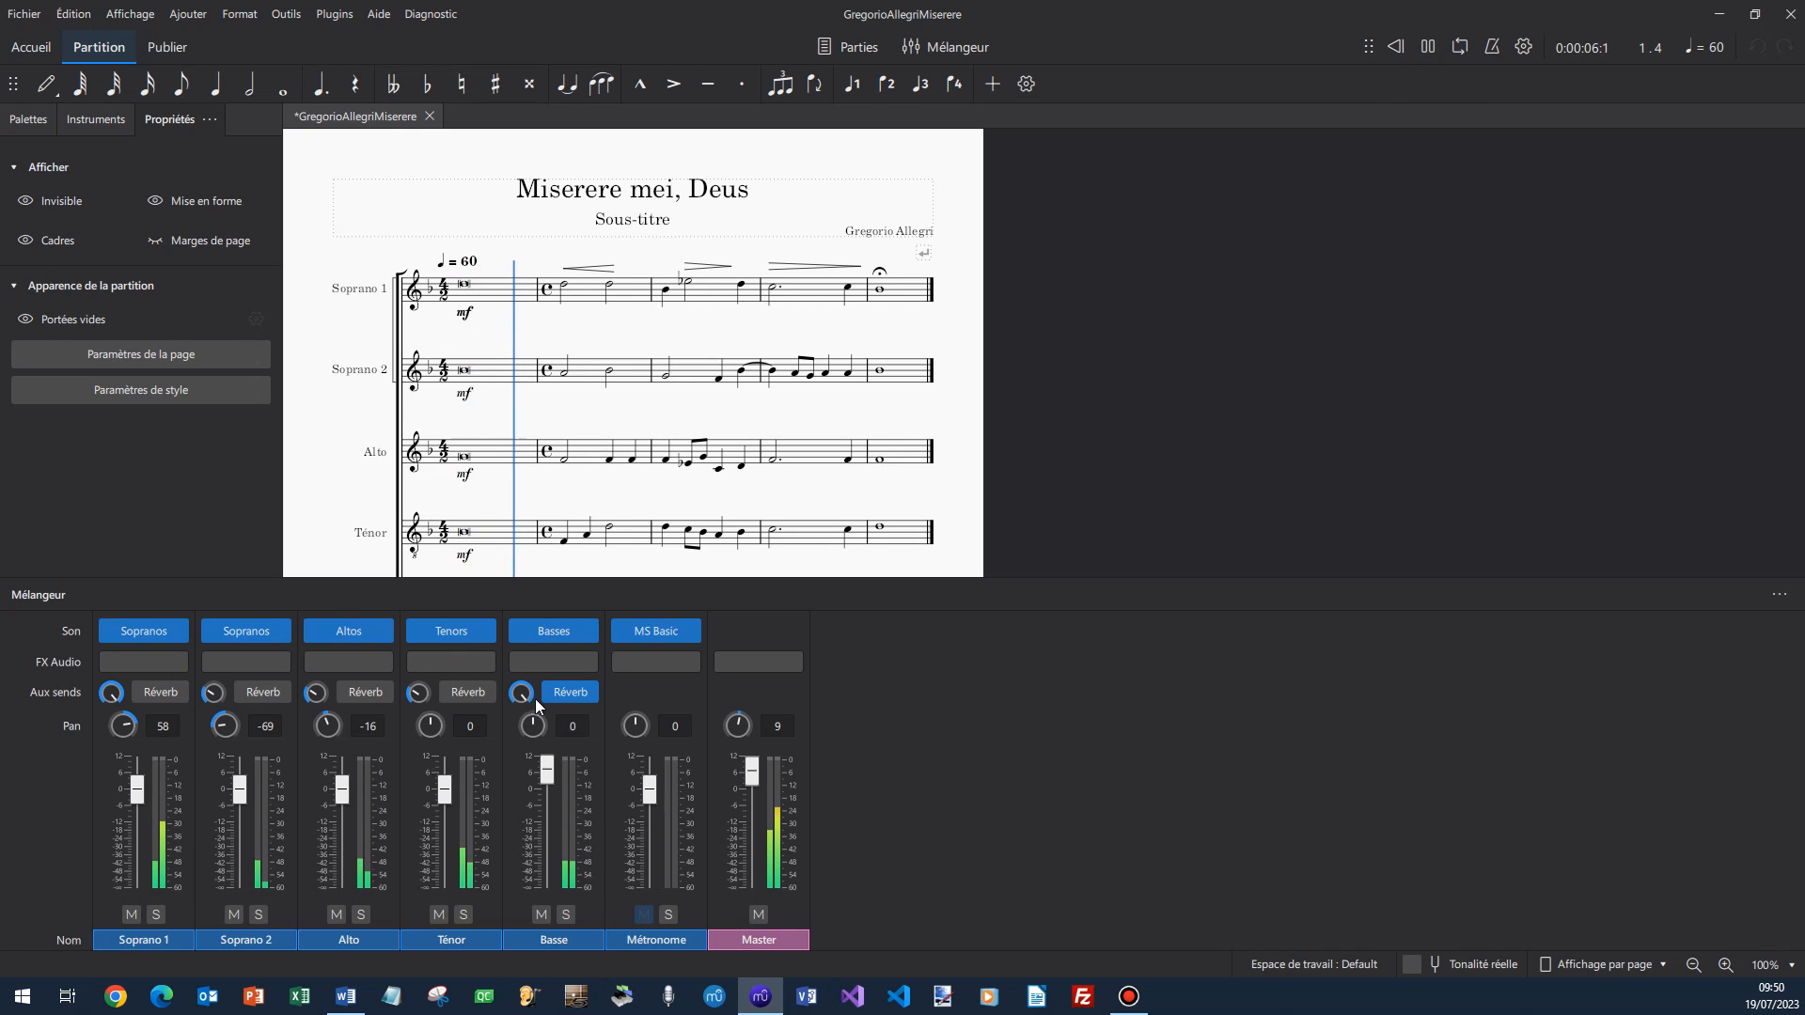
pyautogui.click(565, 694)
pyautogui.click(564, 694)
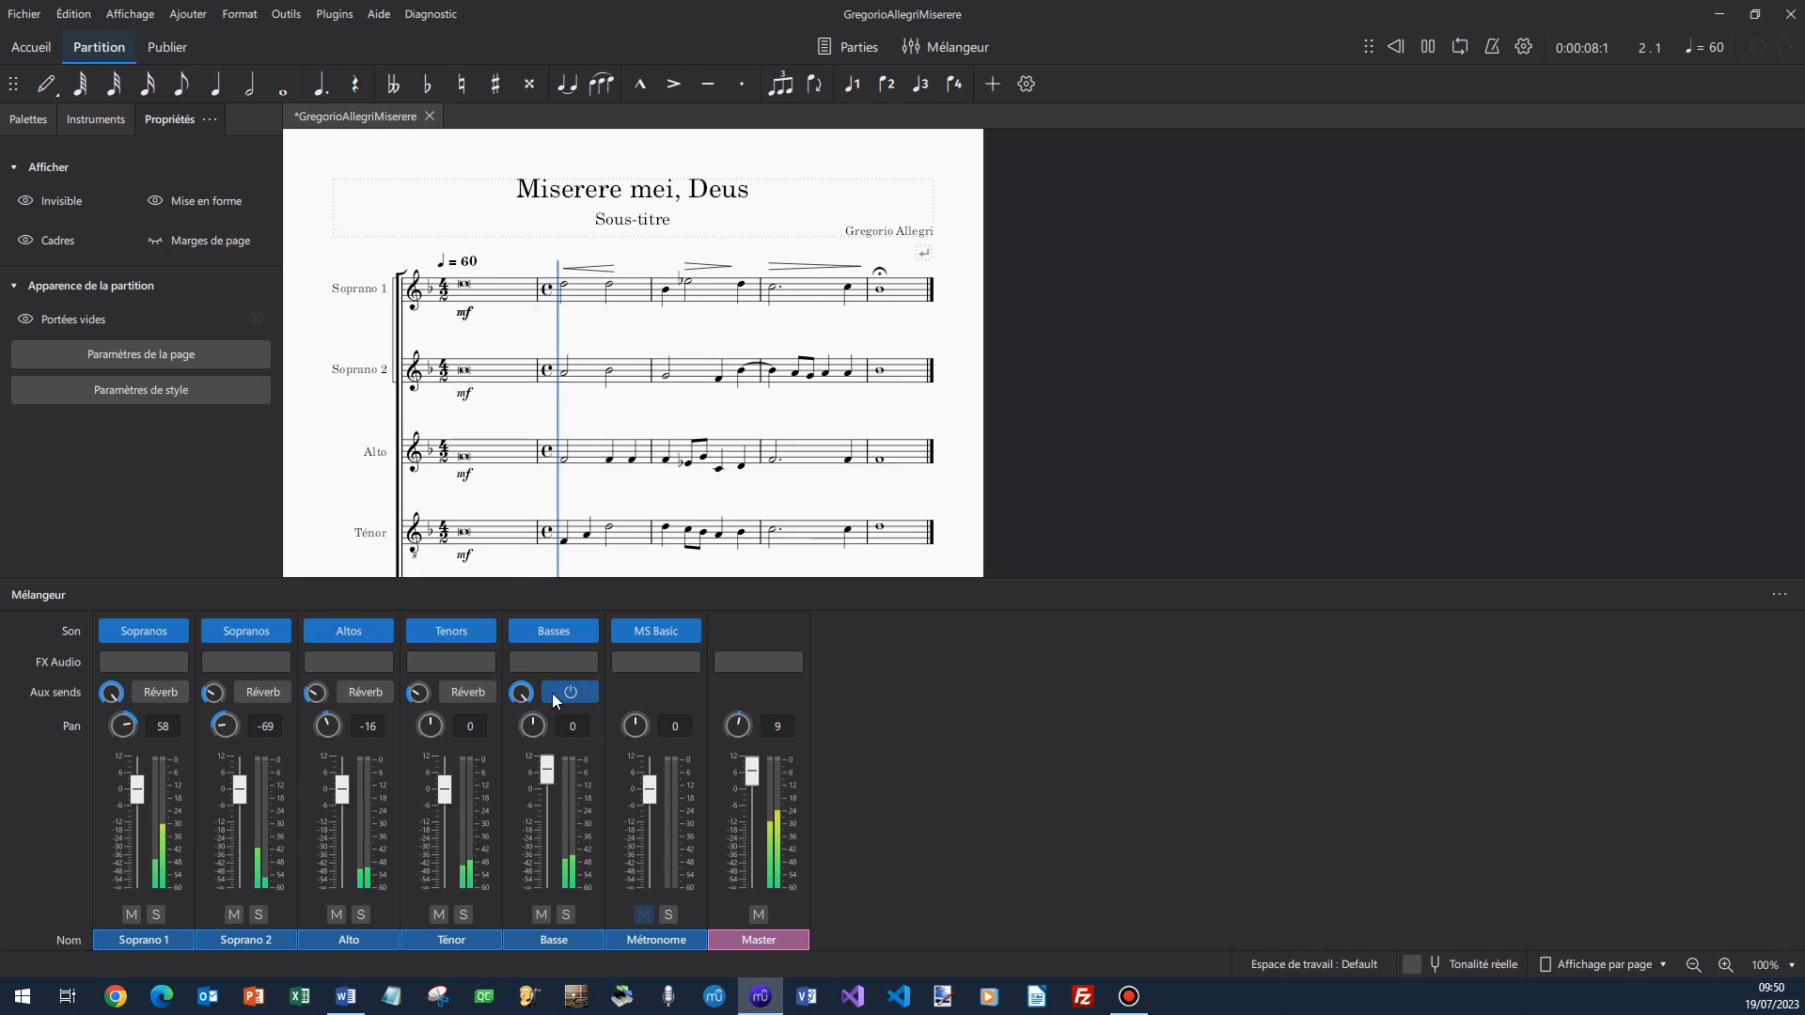
pyautogui.moveTo(520, 697)
pyautogui.mouseDown()
pyautogui.moveTo(419, 695)
pyautogui.moveTo(530, 690)
pyautogui.mouseUp()
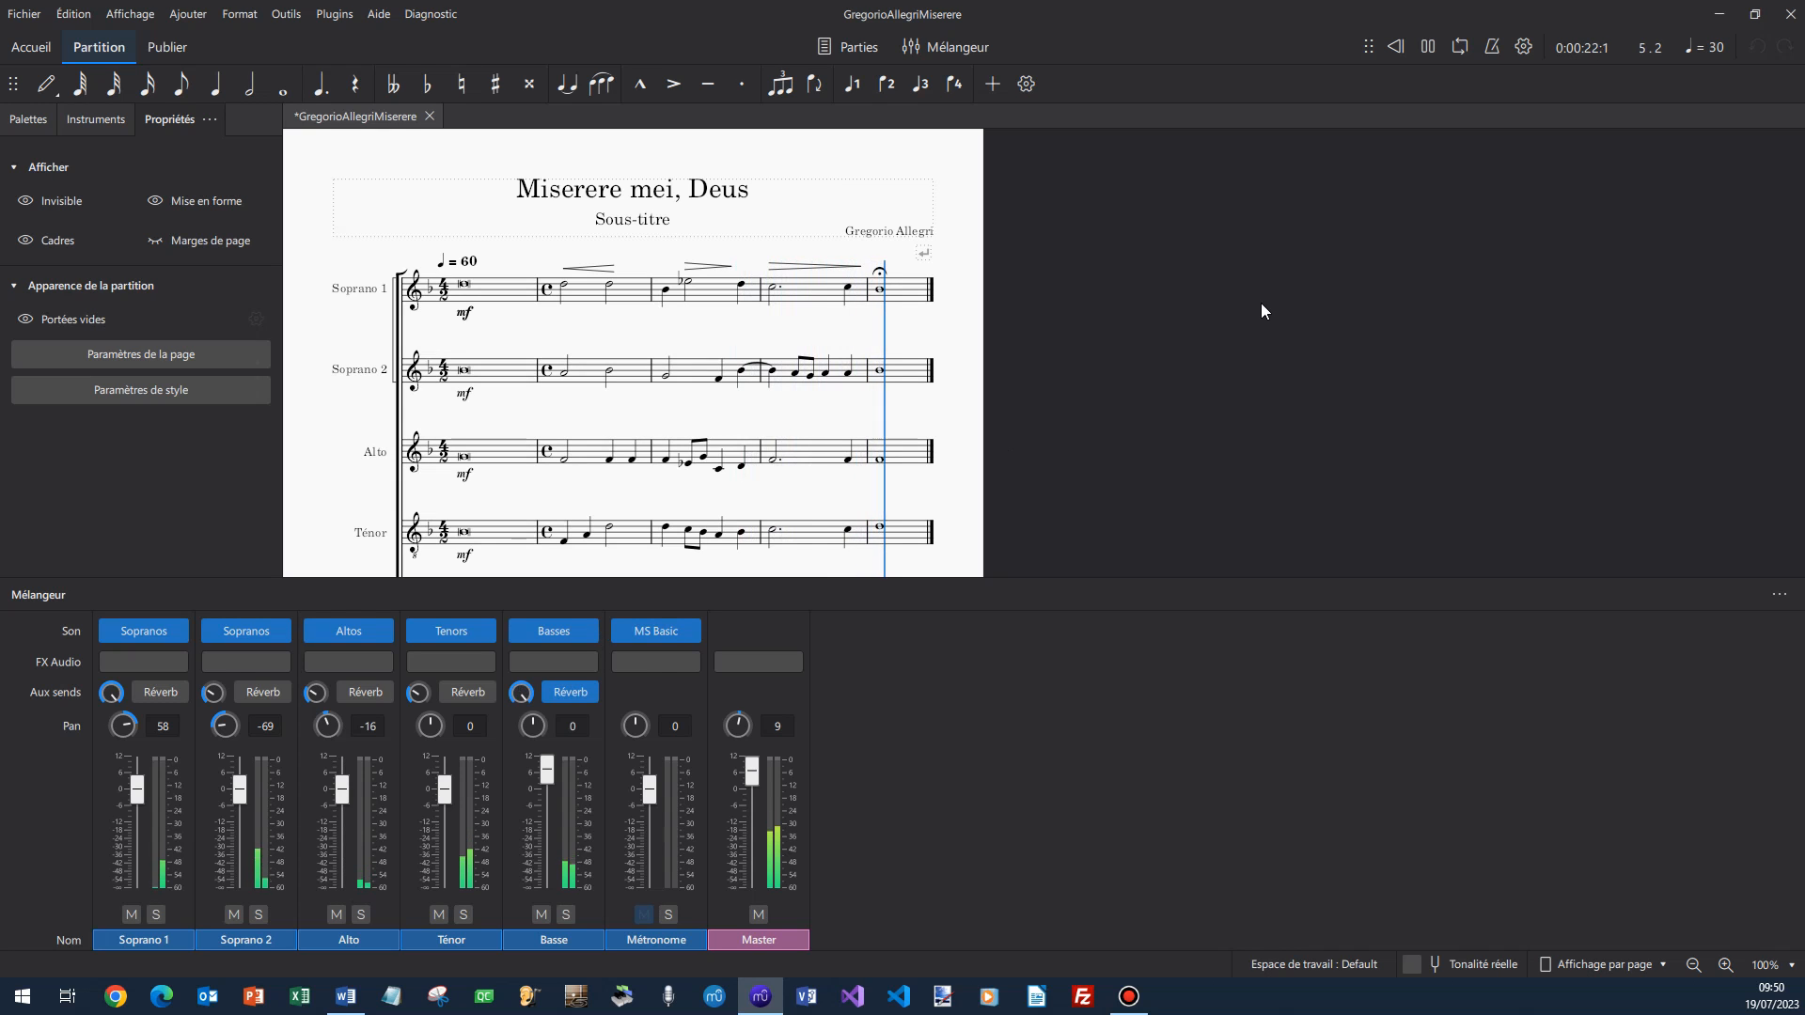
# Mute Soprano 1, Soprano 2, Alto and Ténor, and replay the score from the start to hear Basse alone with its reverb at 100%.
pyautogui.click(133, 914)
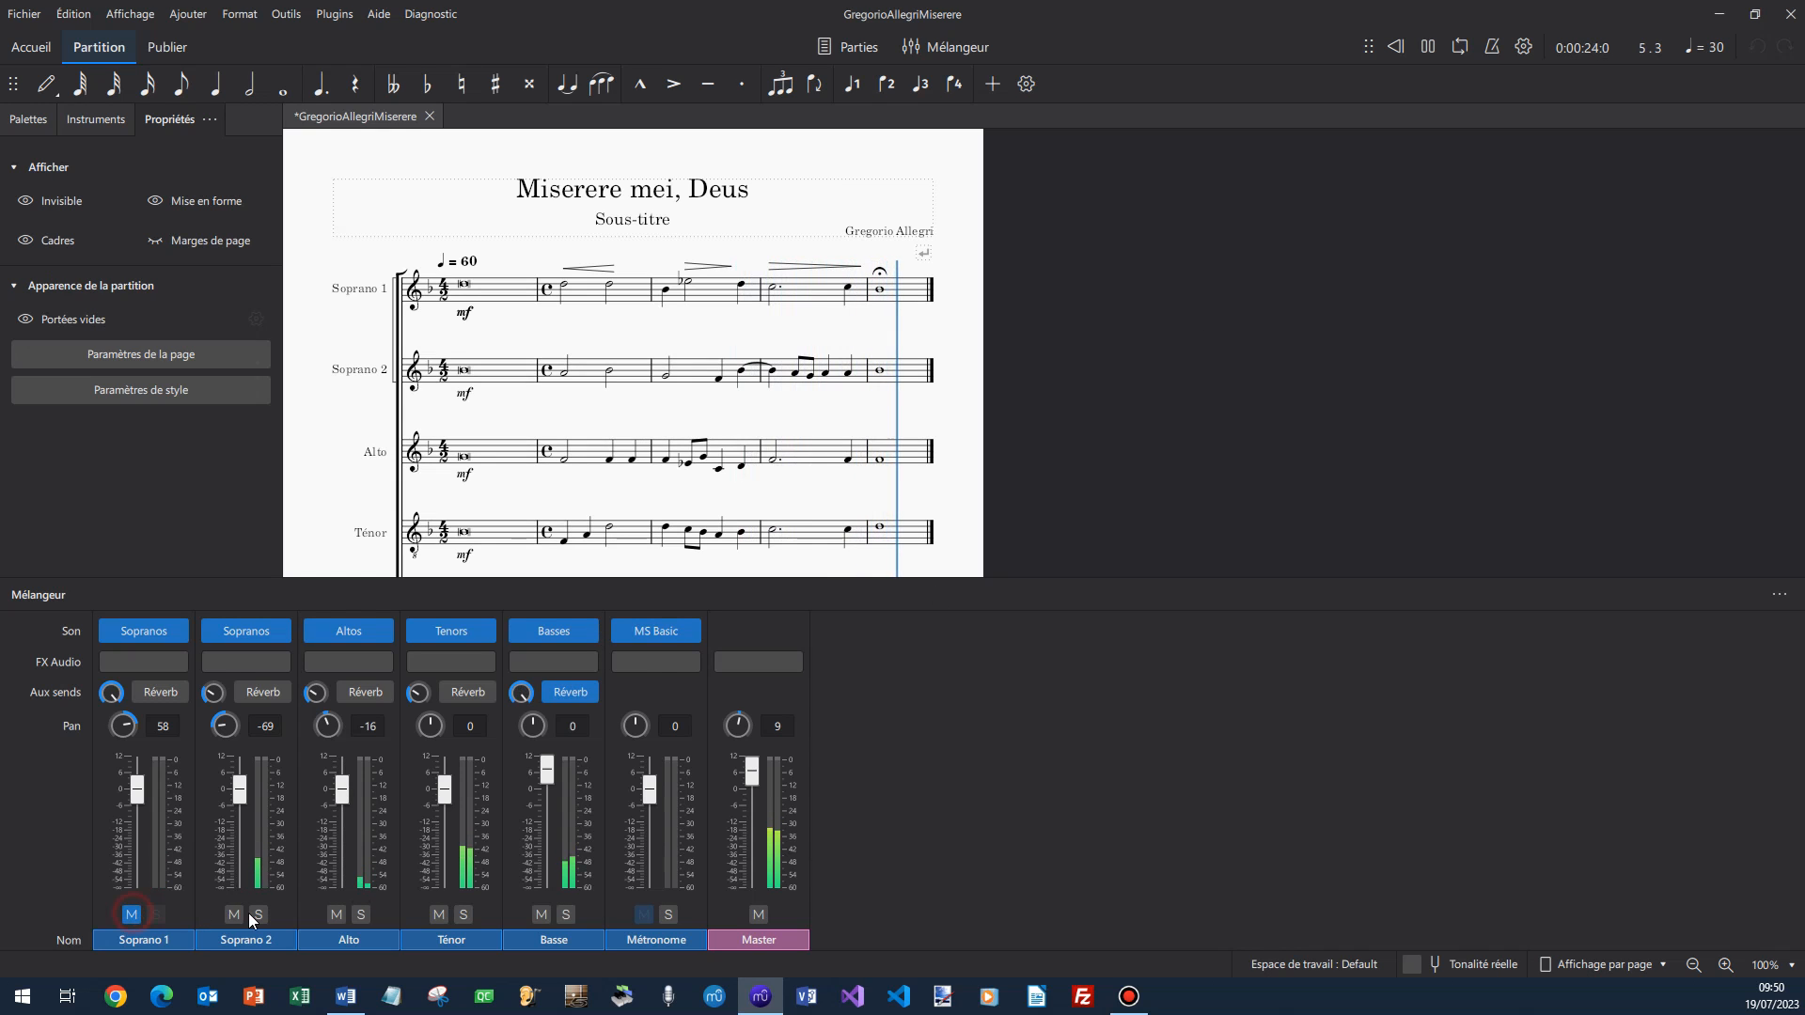
pyautogui.click(235, 914)
pyautogui.click(338, 914)
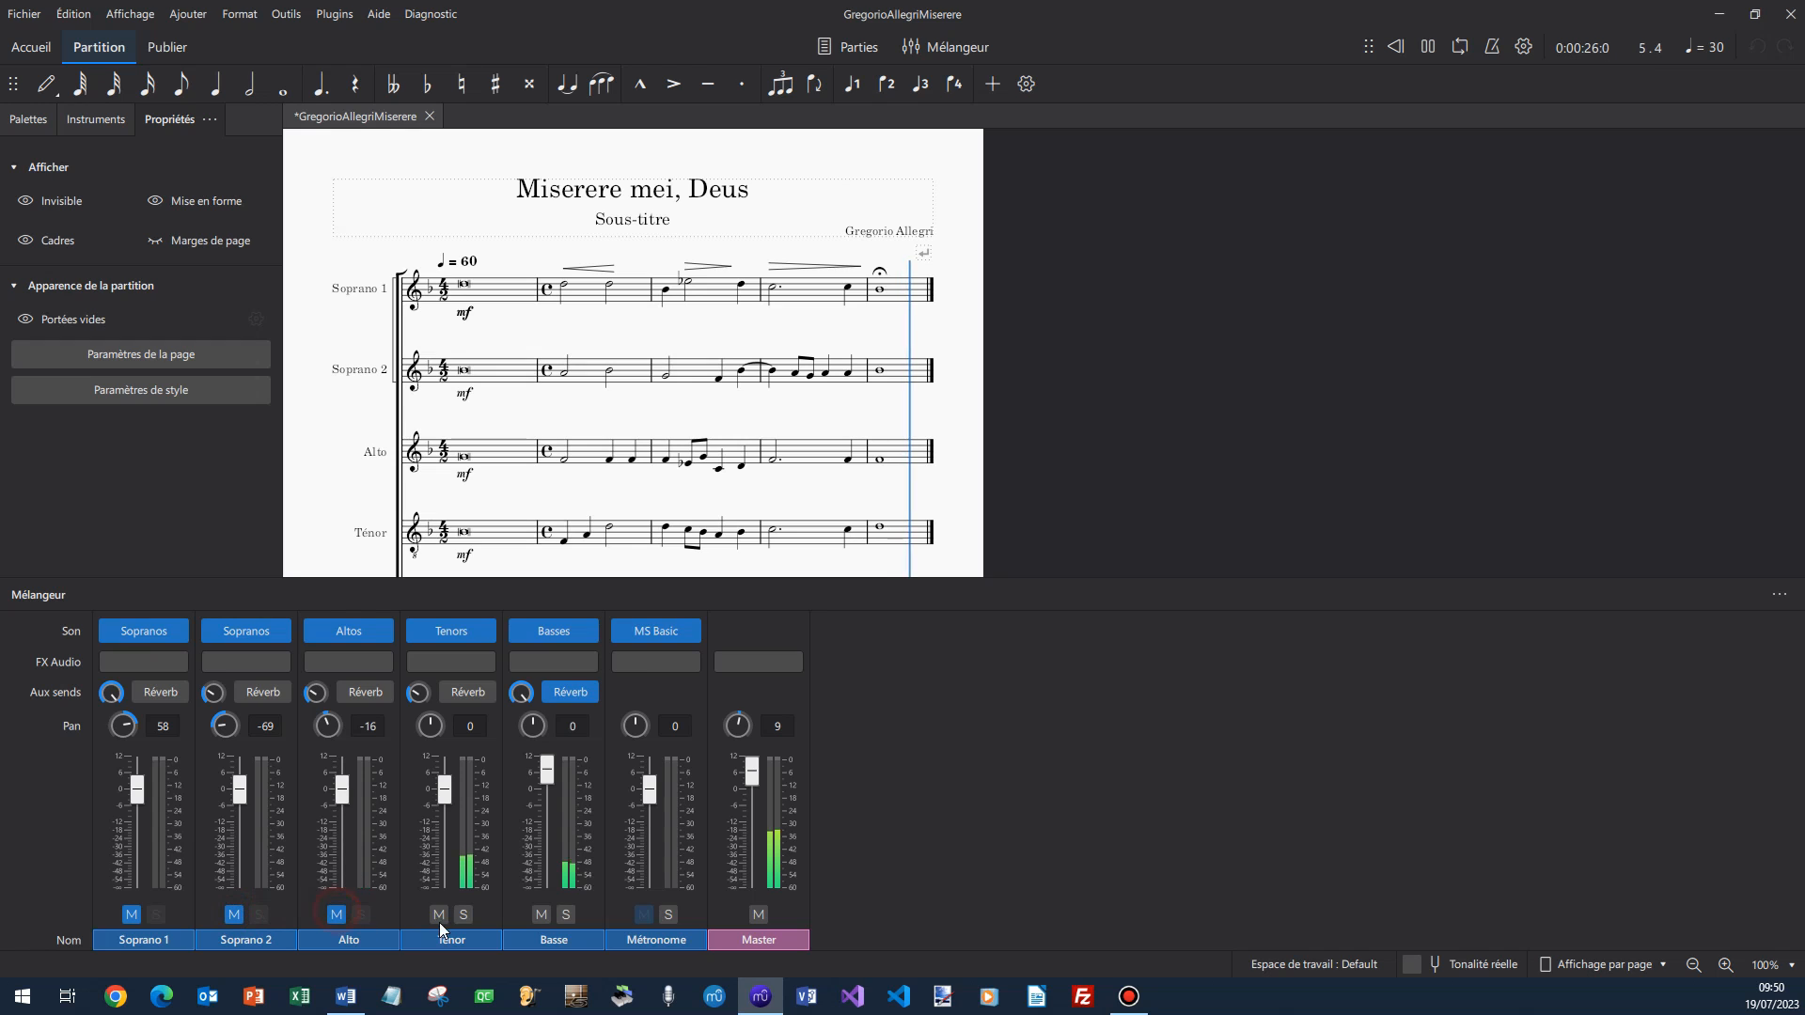
pyautogui.click(438, 914)
pyautogui.click(1398, 47)
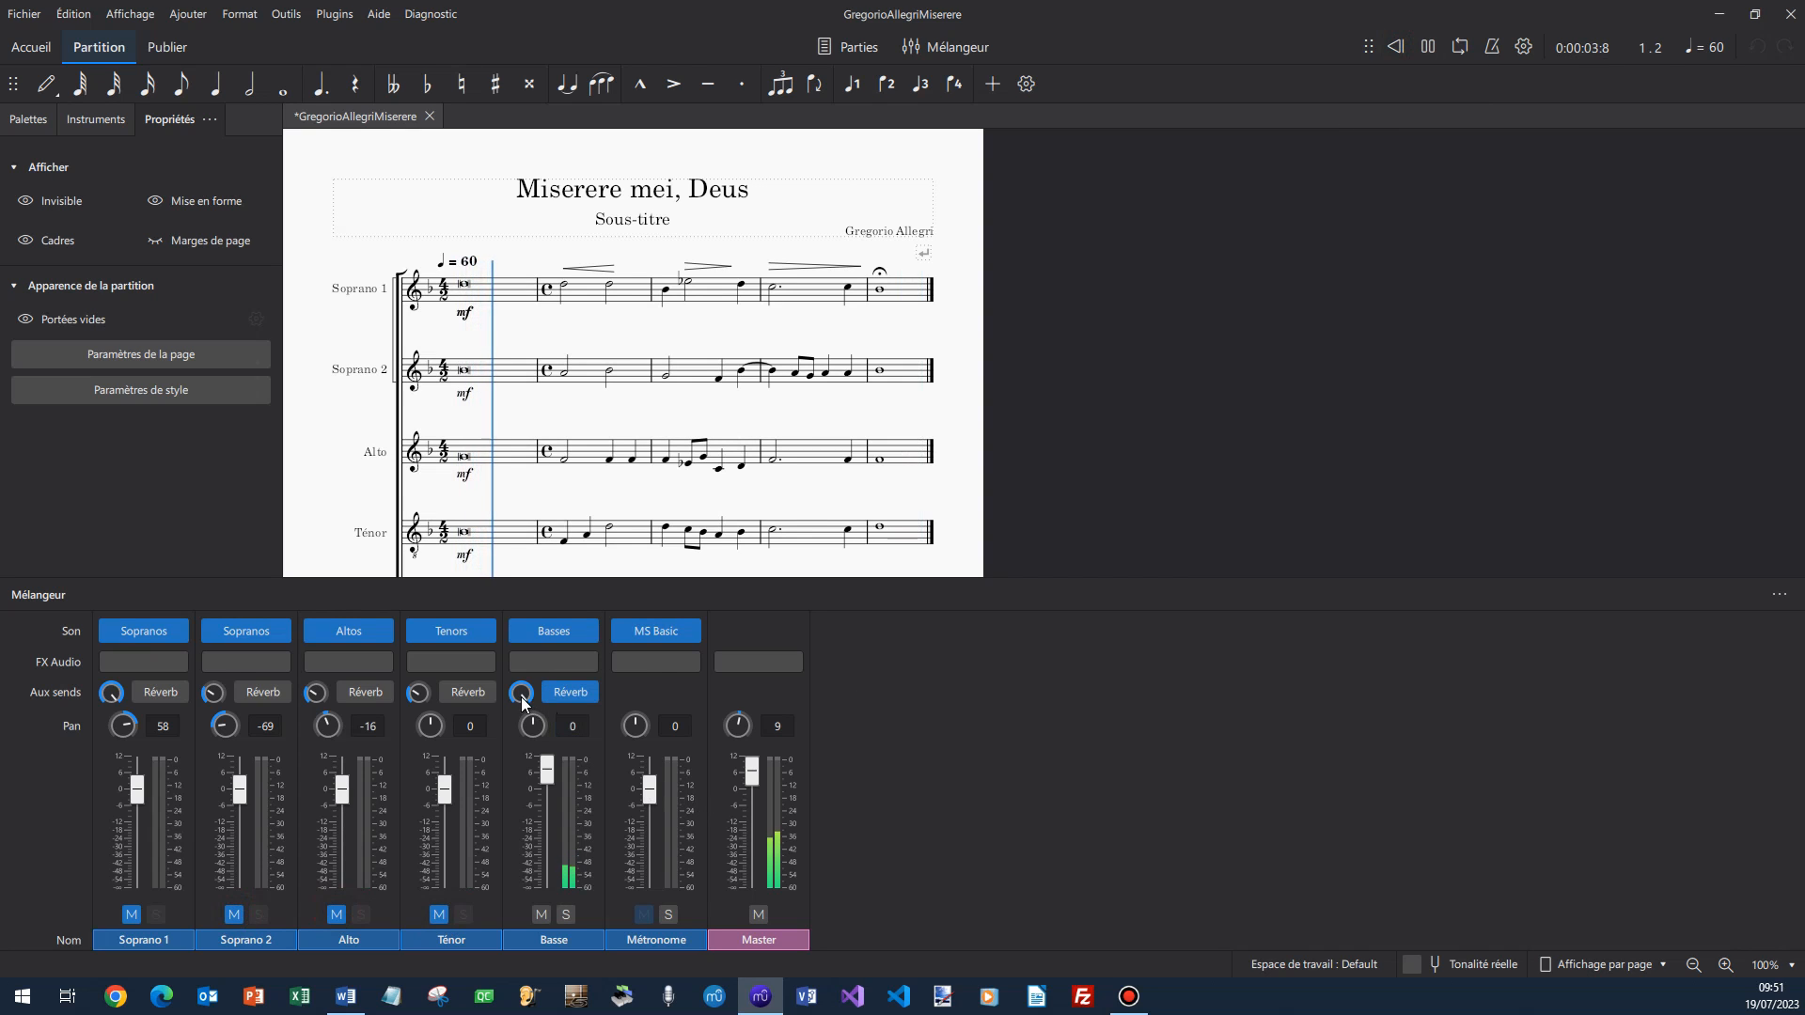
pyautogui.moveTo(532, 697)
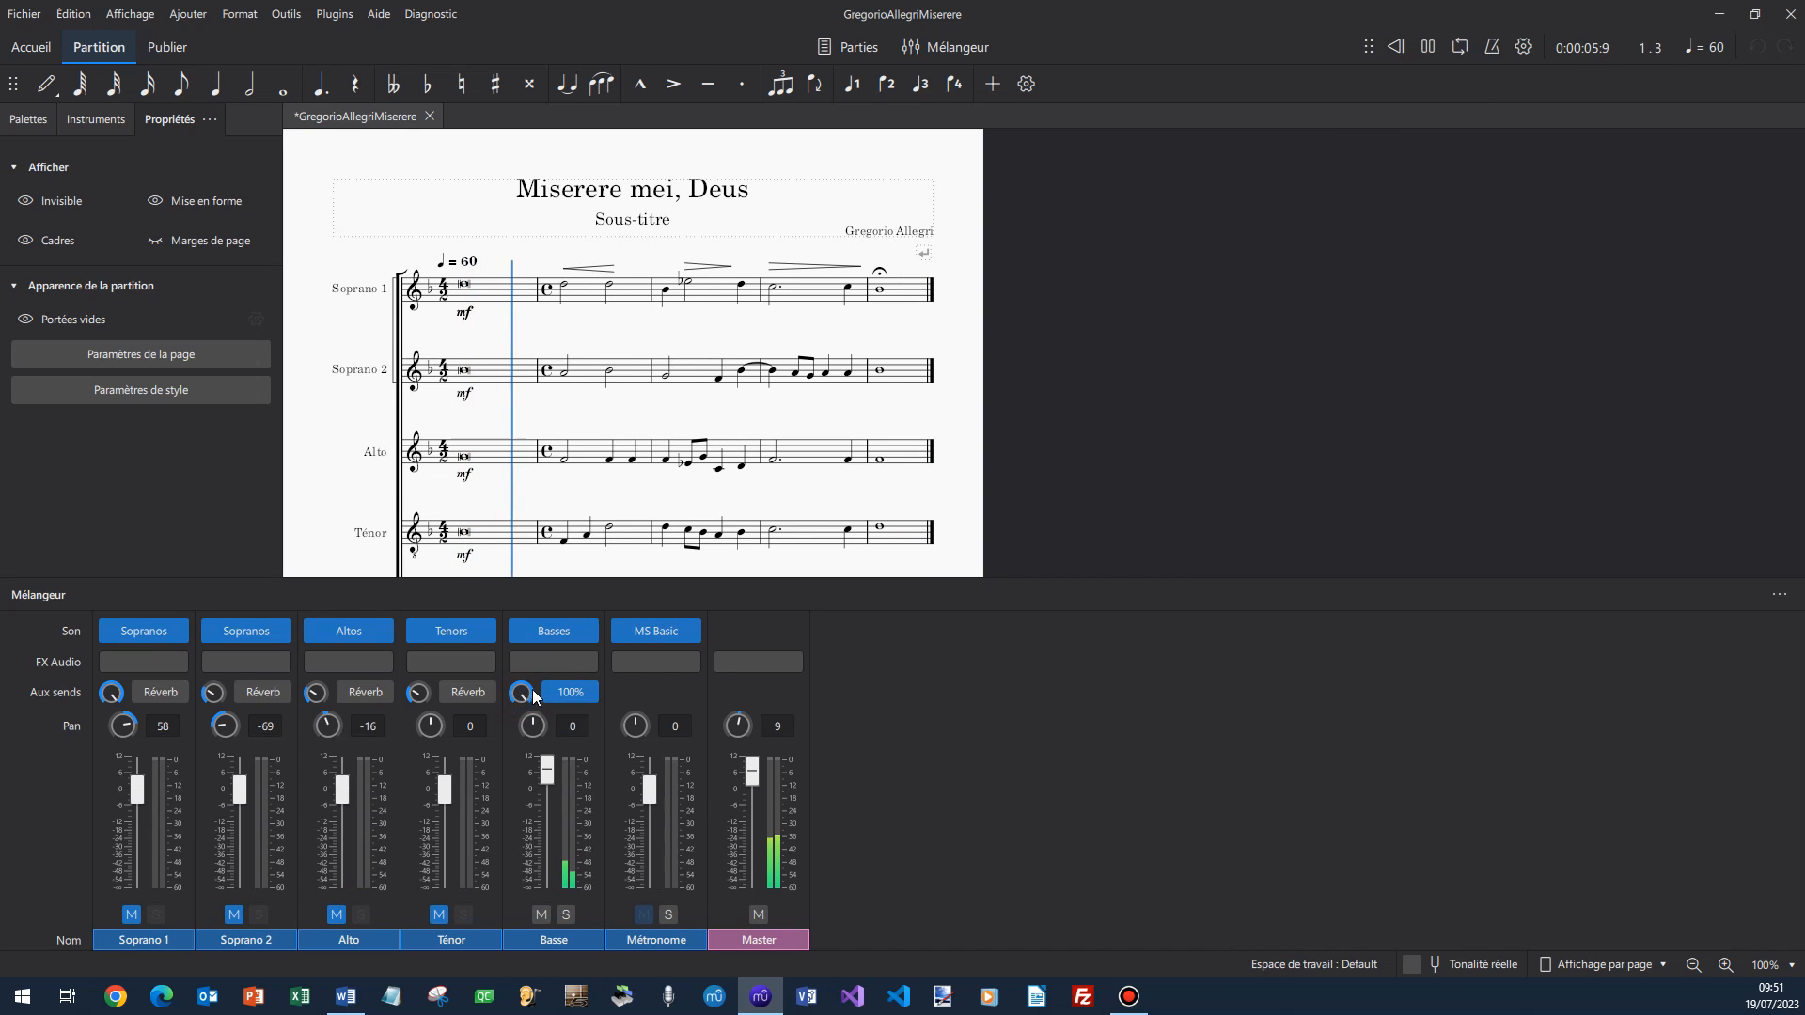
pyautogui.moveTo(534, 695); pyautogui.dragTo(575, 701)
# Unmute the Ténor, Alto, Soprano 2 and Soprano 1 channels during playback.
pyautogui.click(438, 914)
pyautogui.click(336, 915)
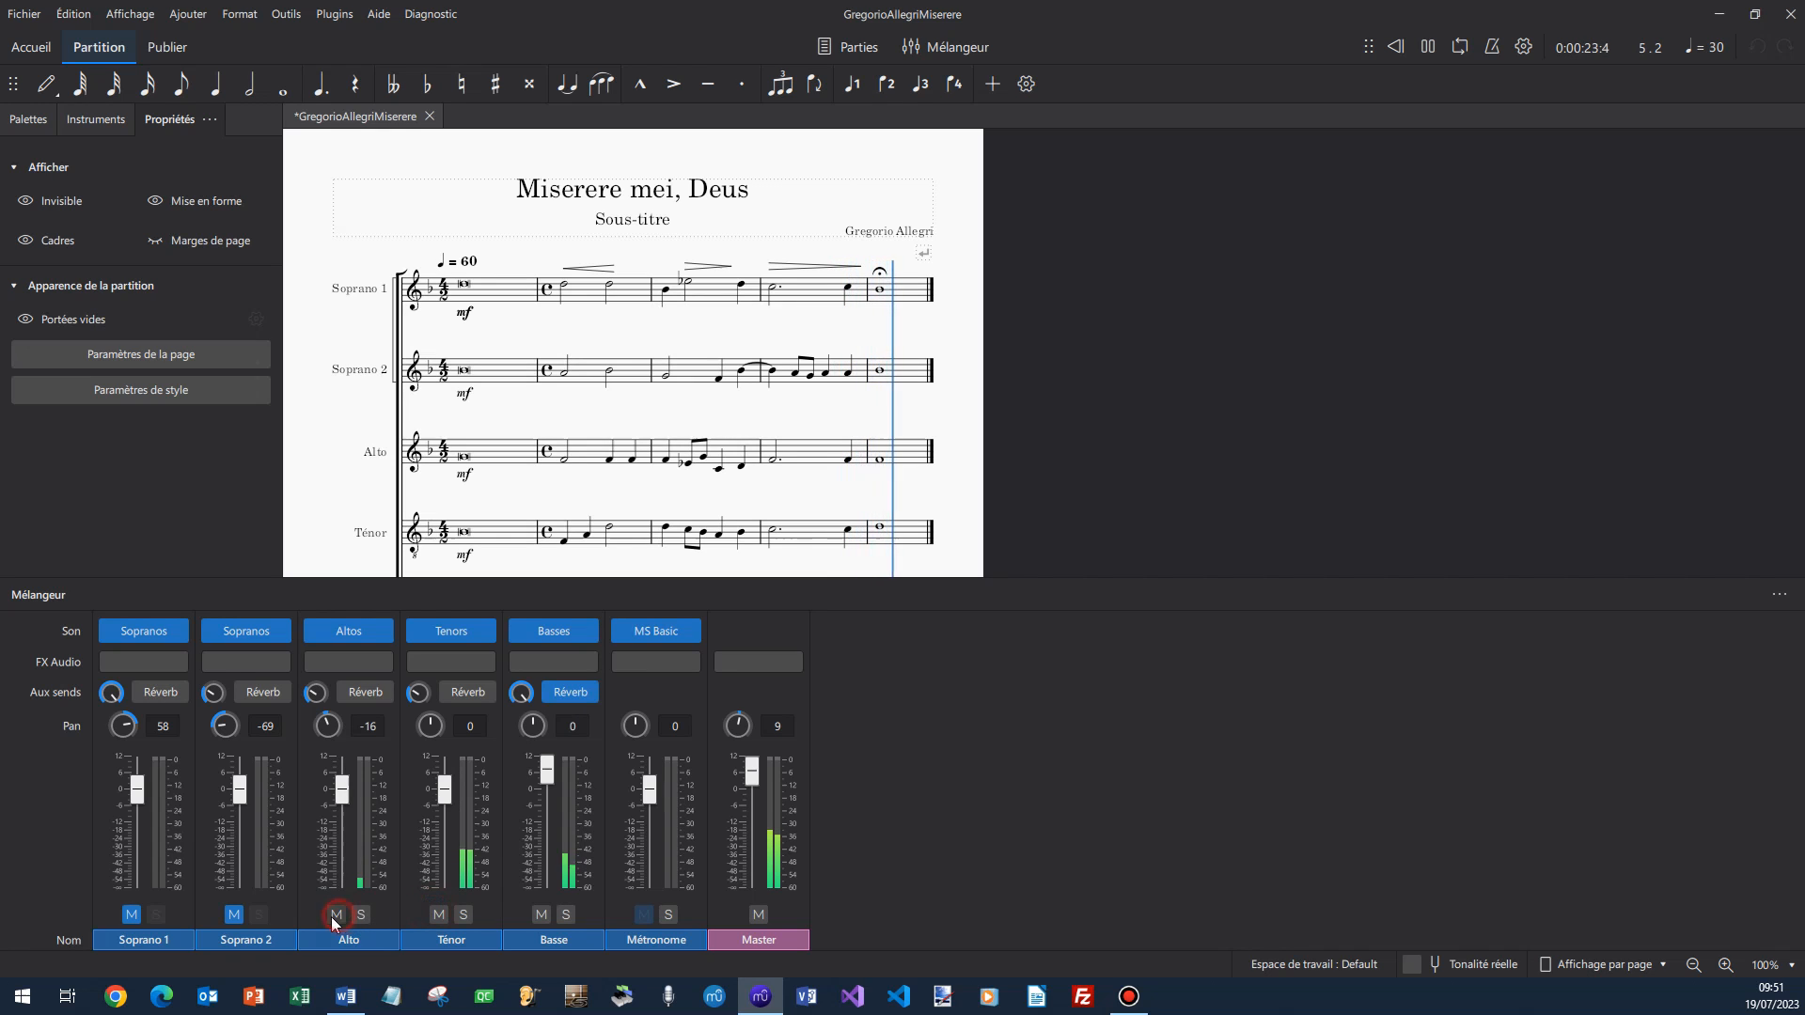
pyautogui.click(234, 915)
pyautogui.click(133, 914)
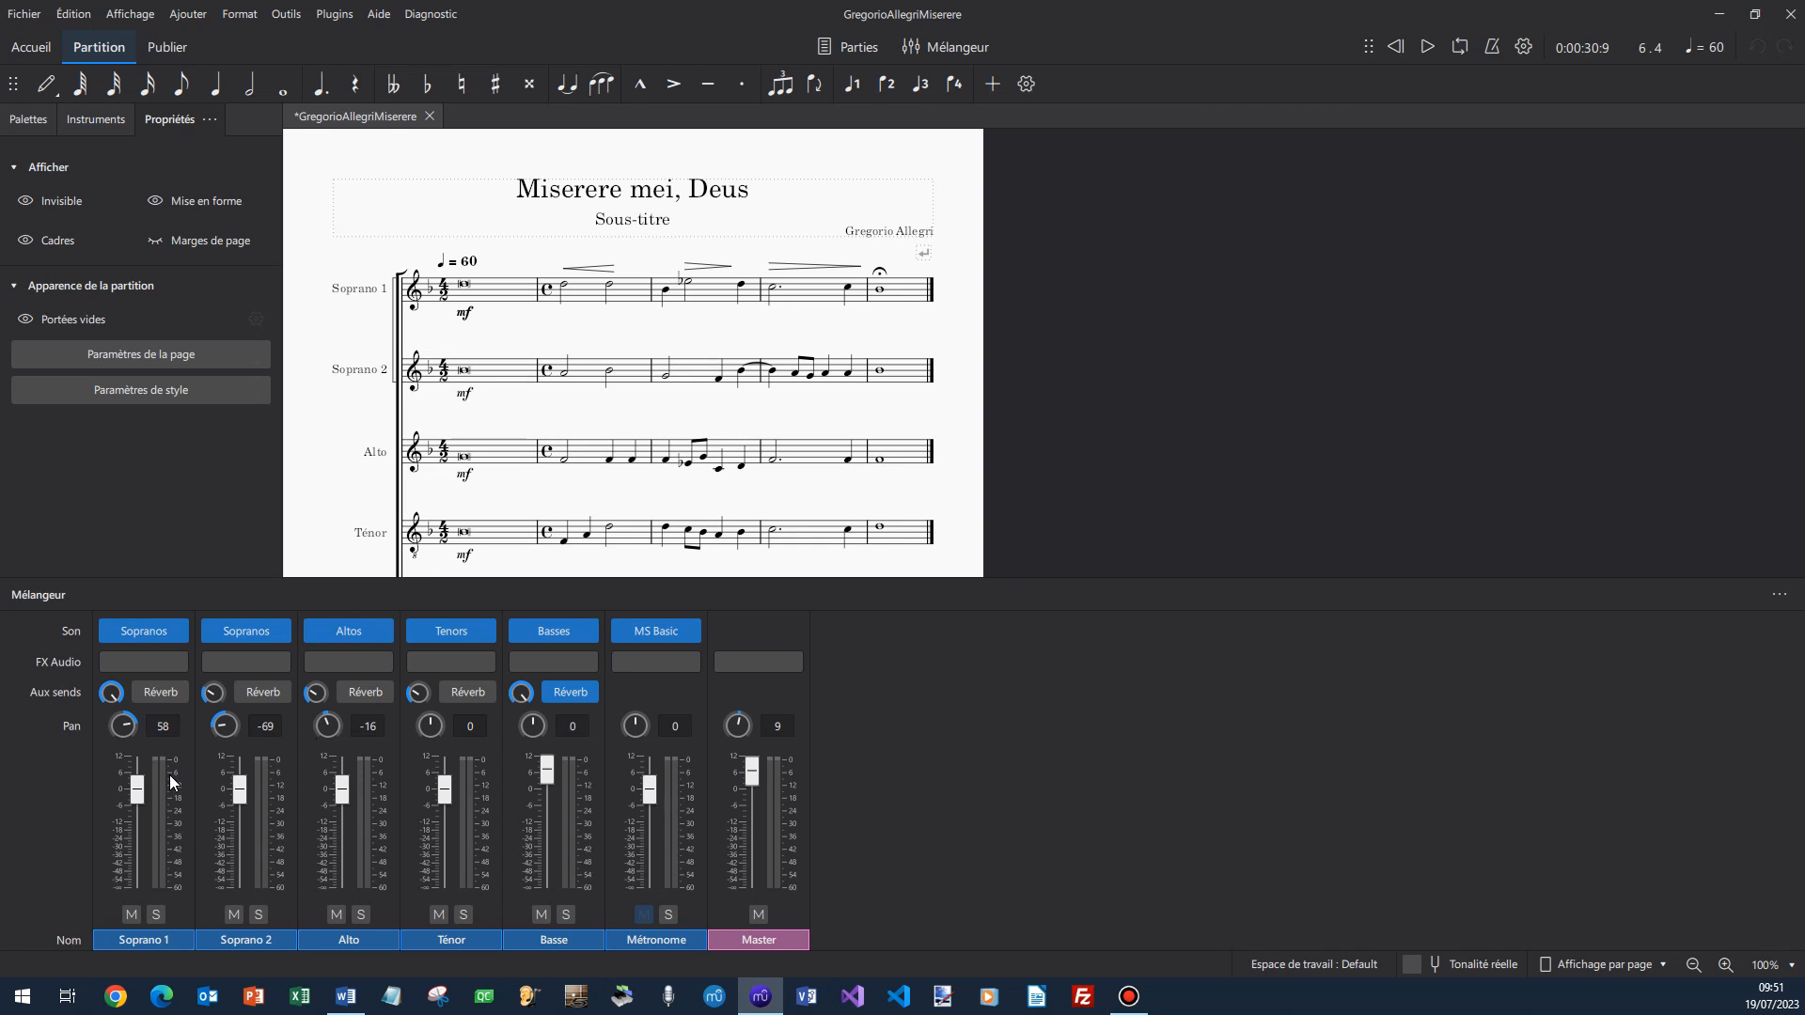
# Isolate Soprano 1 by muting the four other voices, and pan it to -88 while playing the score from the start.
pyautogui.click(173, 727)
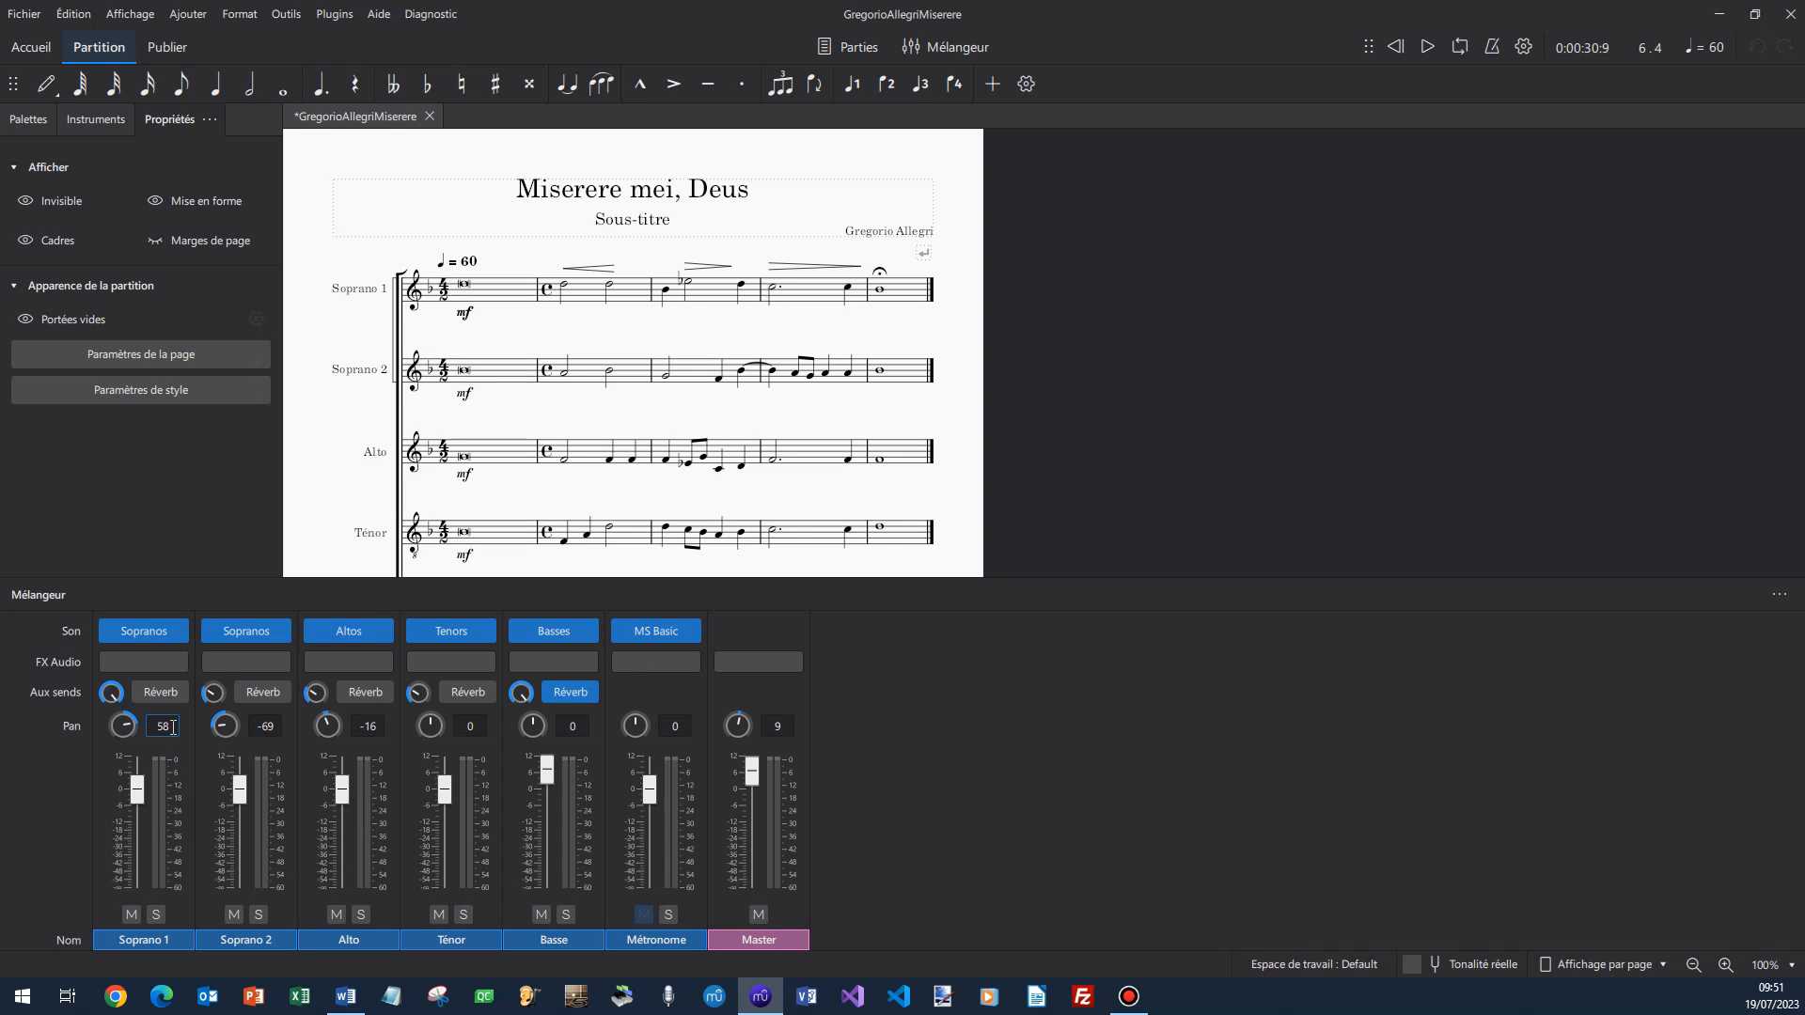
pyautogui.click(1404, 47)
pyautogui.click(233, 915)
pyautogui.click(337, 915)
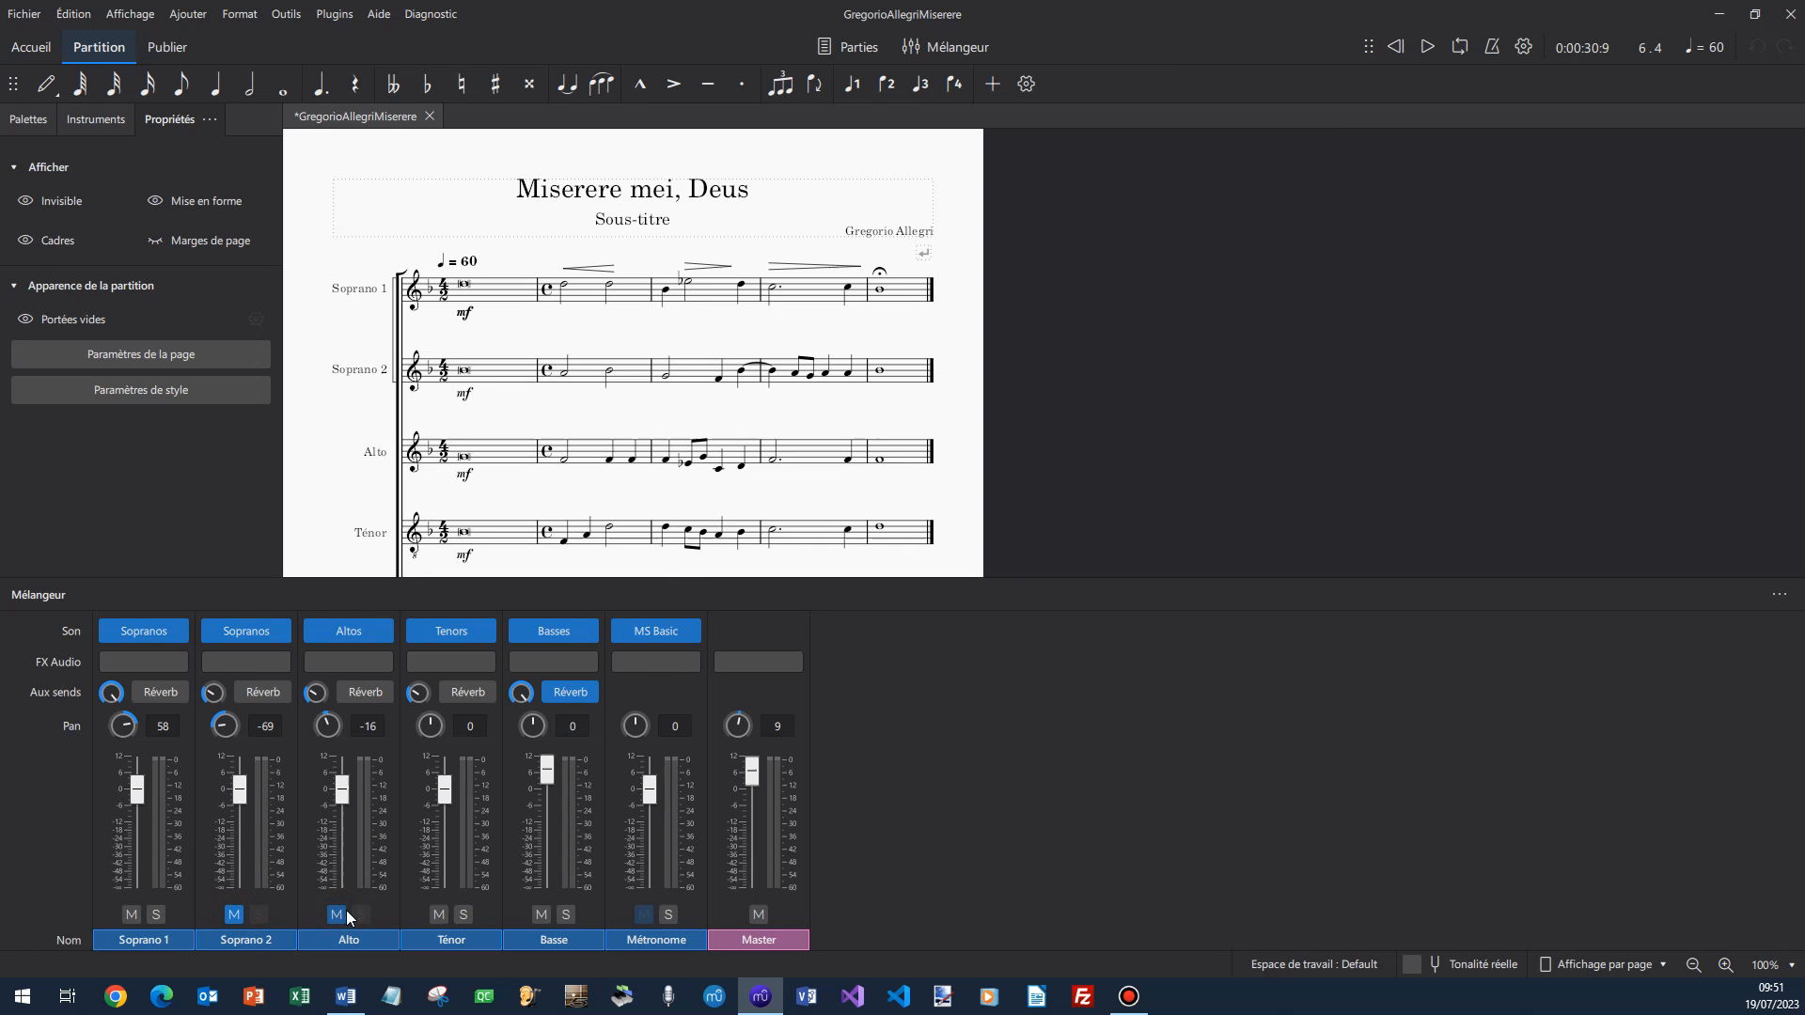
pyautogui.click(439, 914)
pyautogui.click(543, 914)
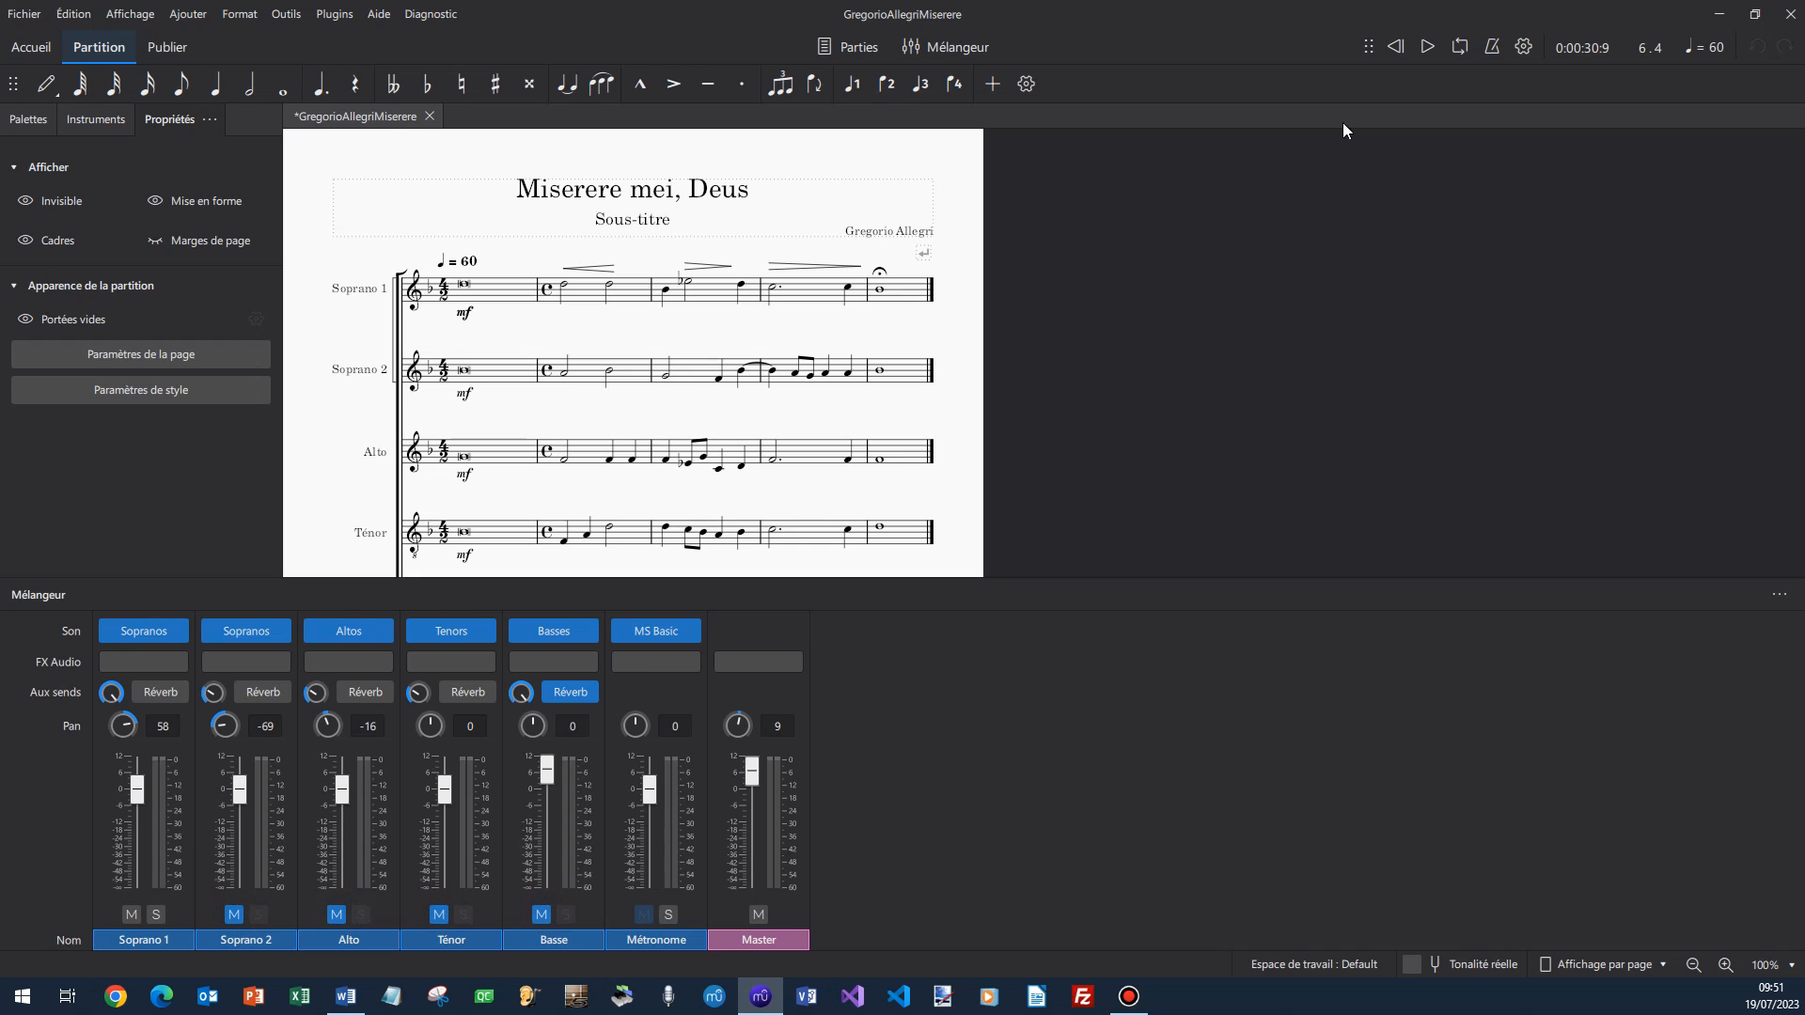
pyautogui.click(1426, 47)
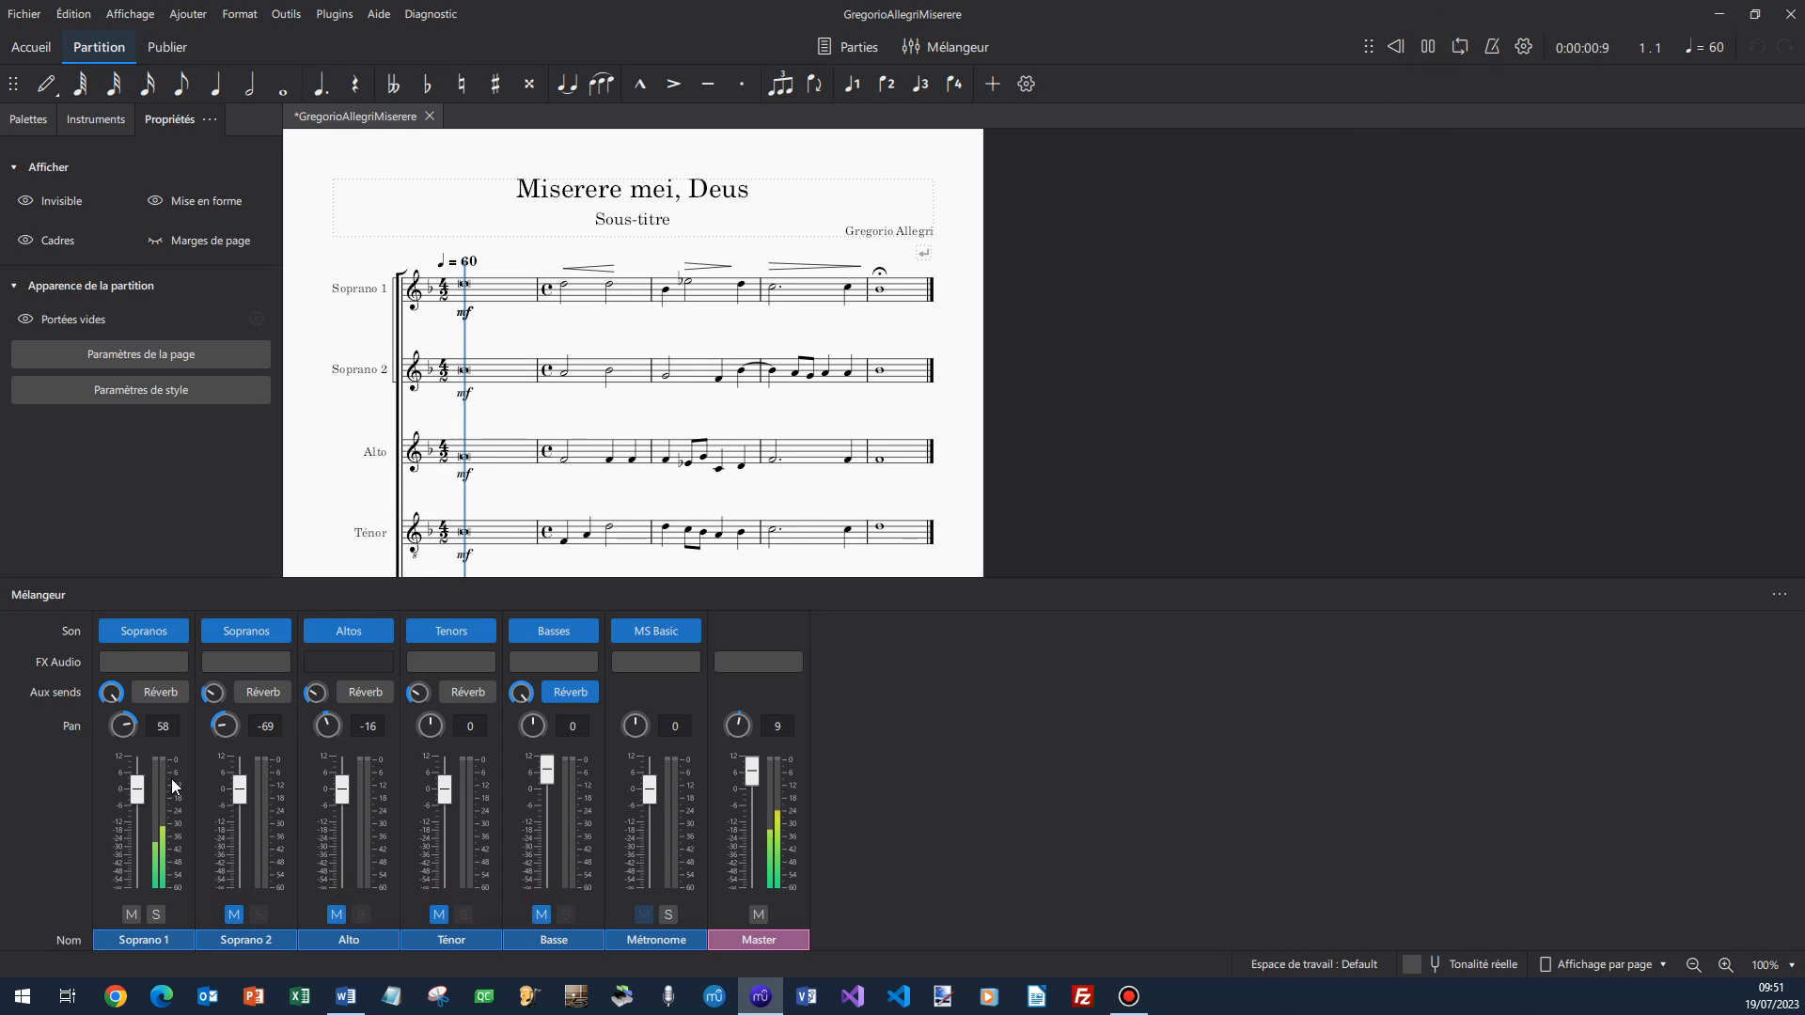
pyautogui.moveTo(129, 725)
pyautogui.mouseDown()
pyautogui.moveTo(0, 735)
pyautogui.moveTo(51, 714)
pyautogui.moveTo(148, 719)
pyautogui.moveTo(0, 736)
pyautogui.mouseUp()
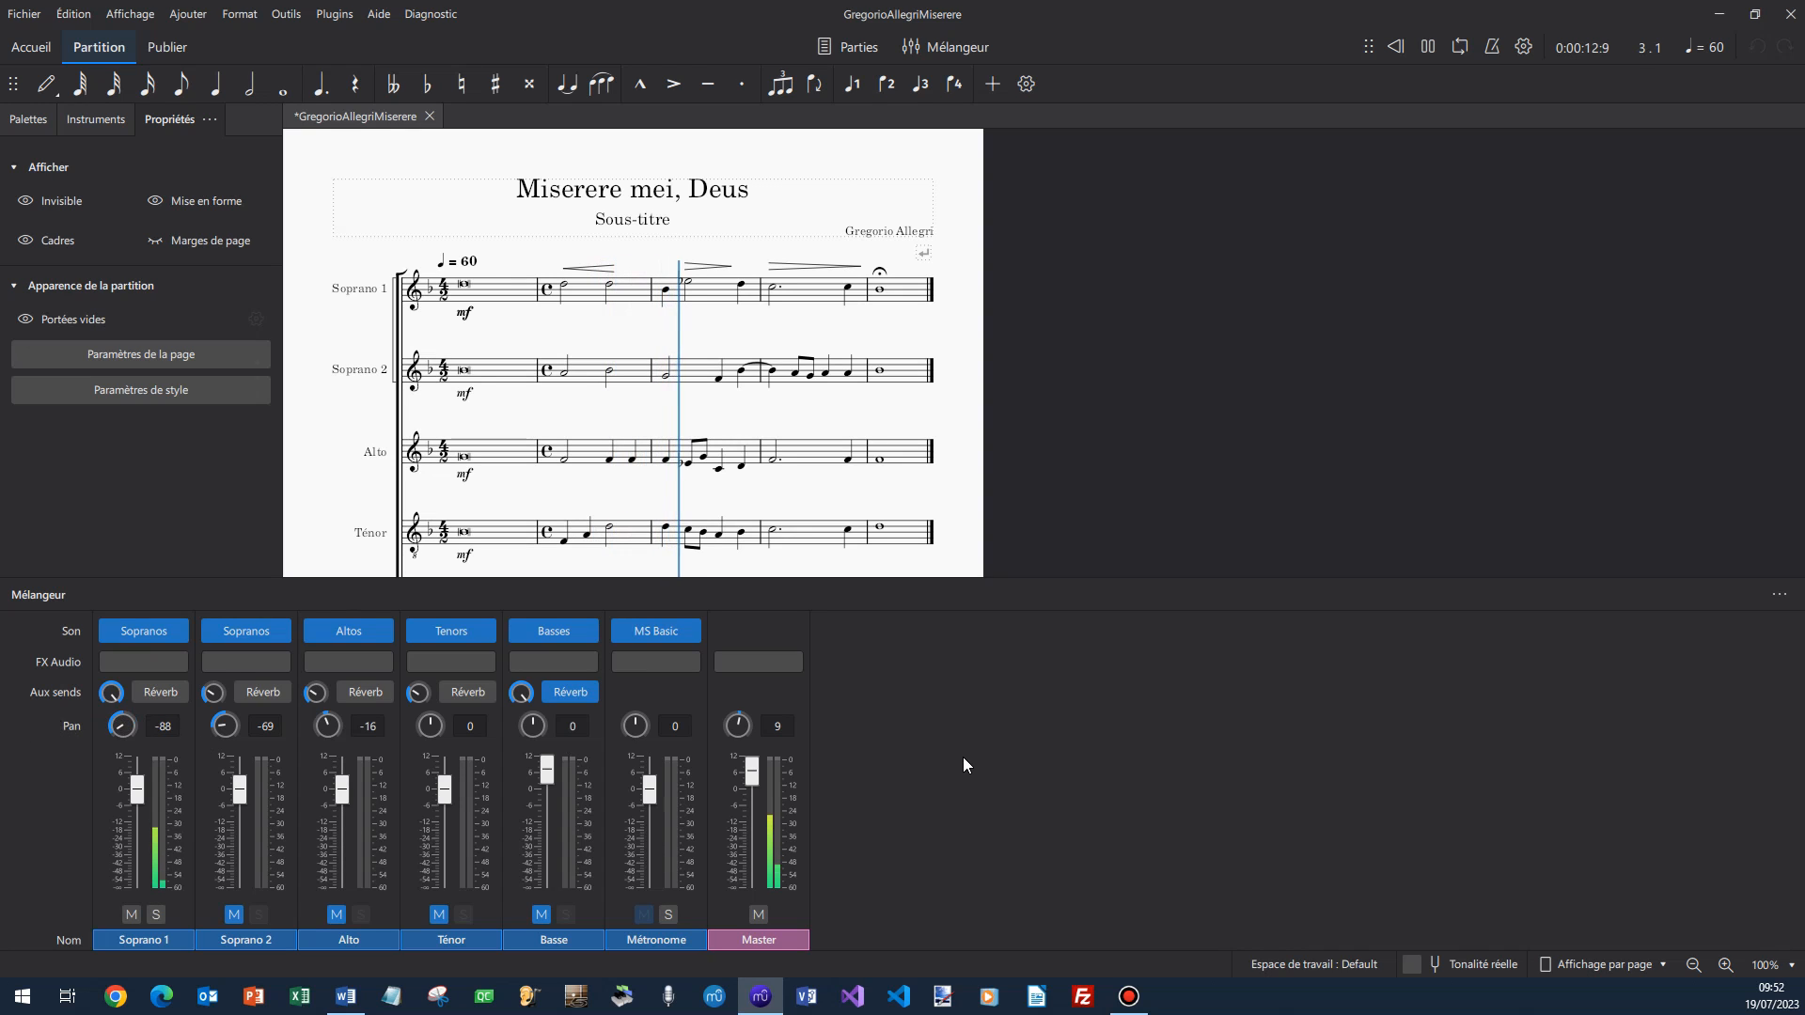
pyautogui.click(1425, 51)
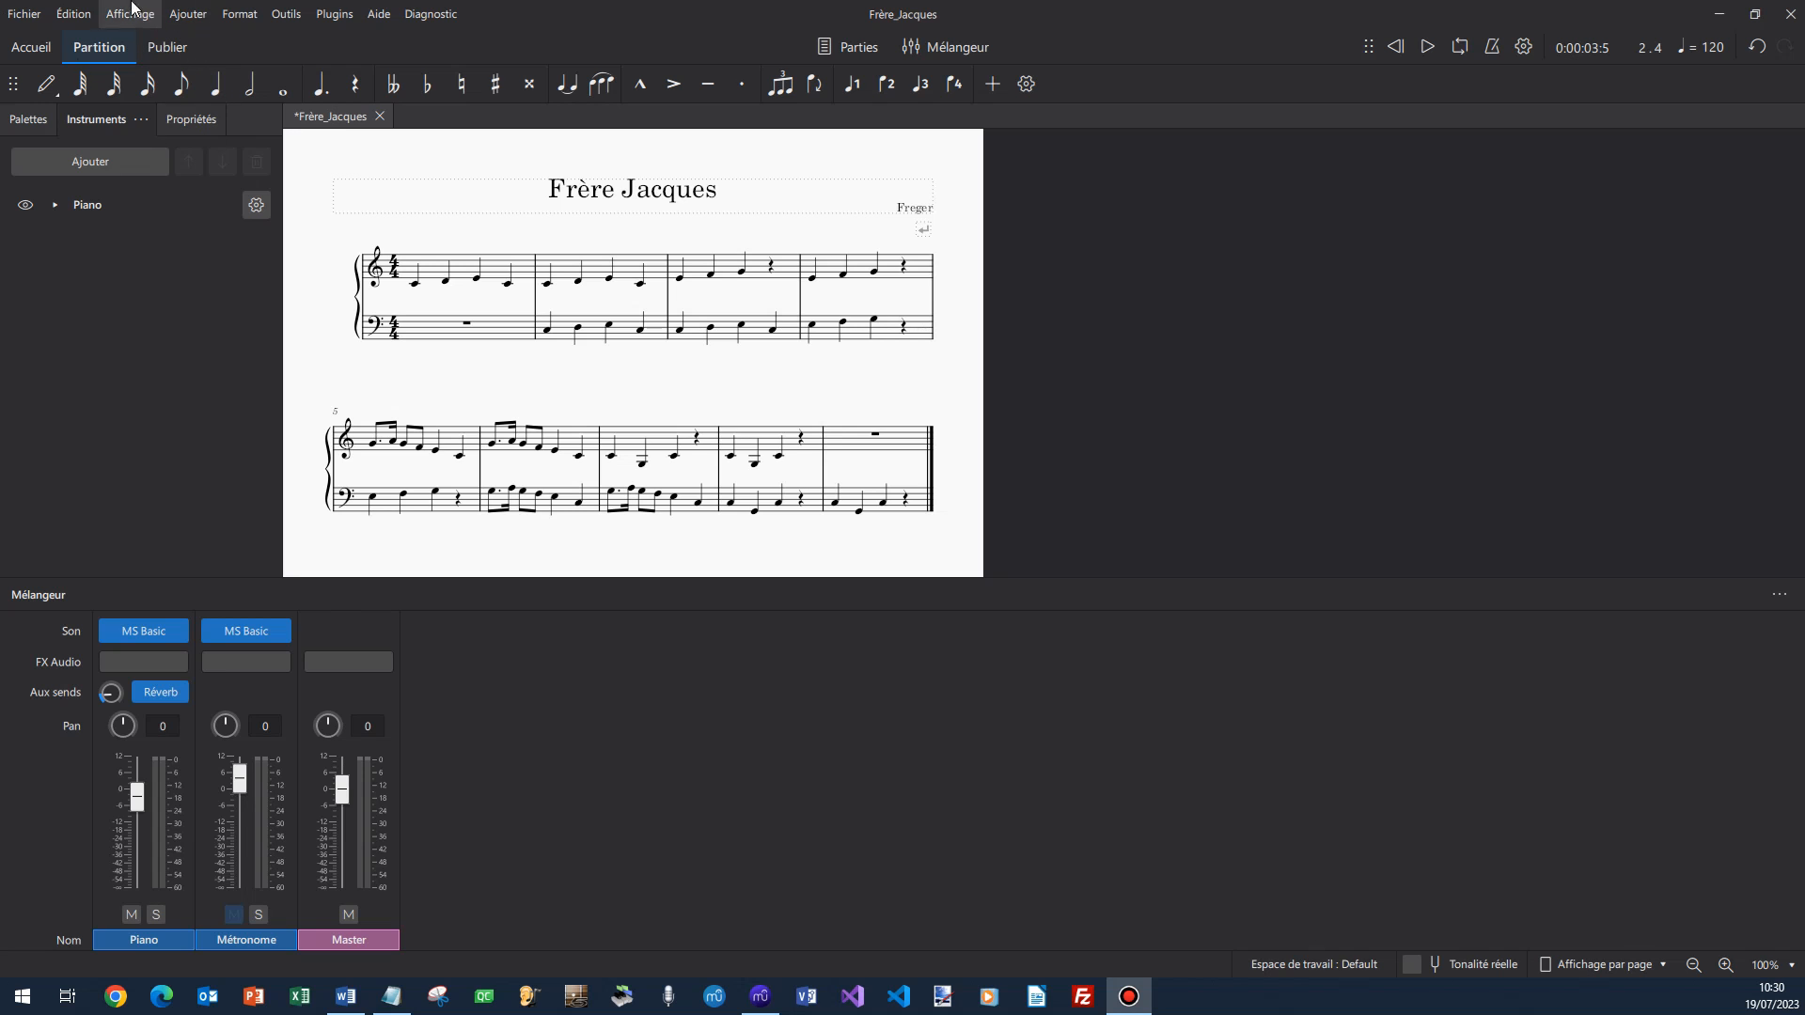
# Add the choir instruments Ténor and Basse to the Frère Jacques score.
pyautogui.click(69, 162)
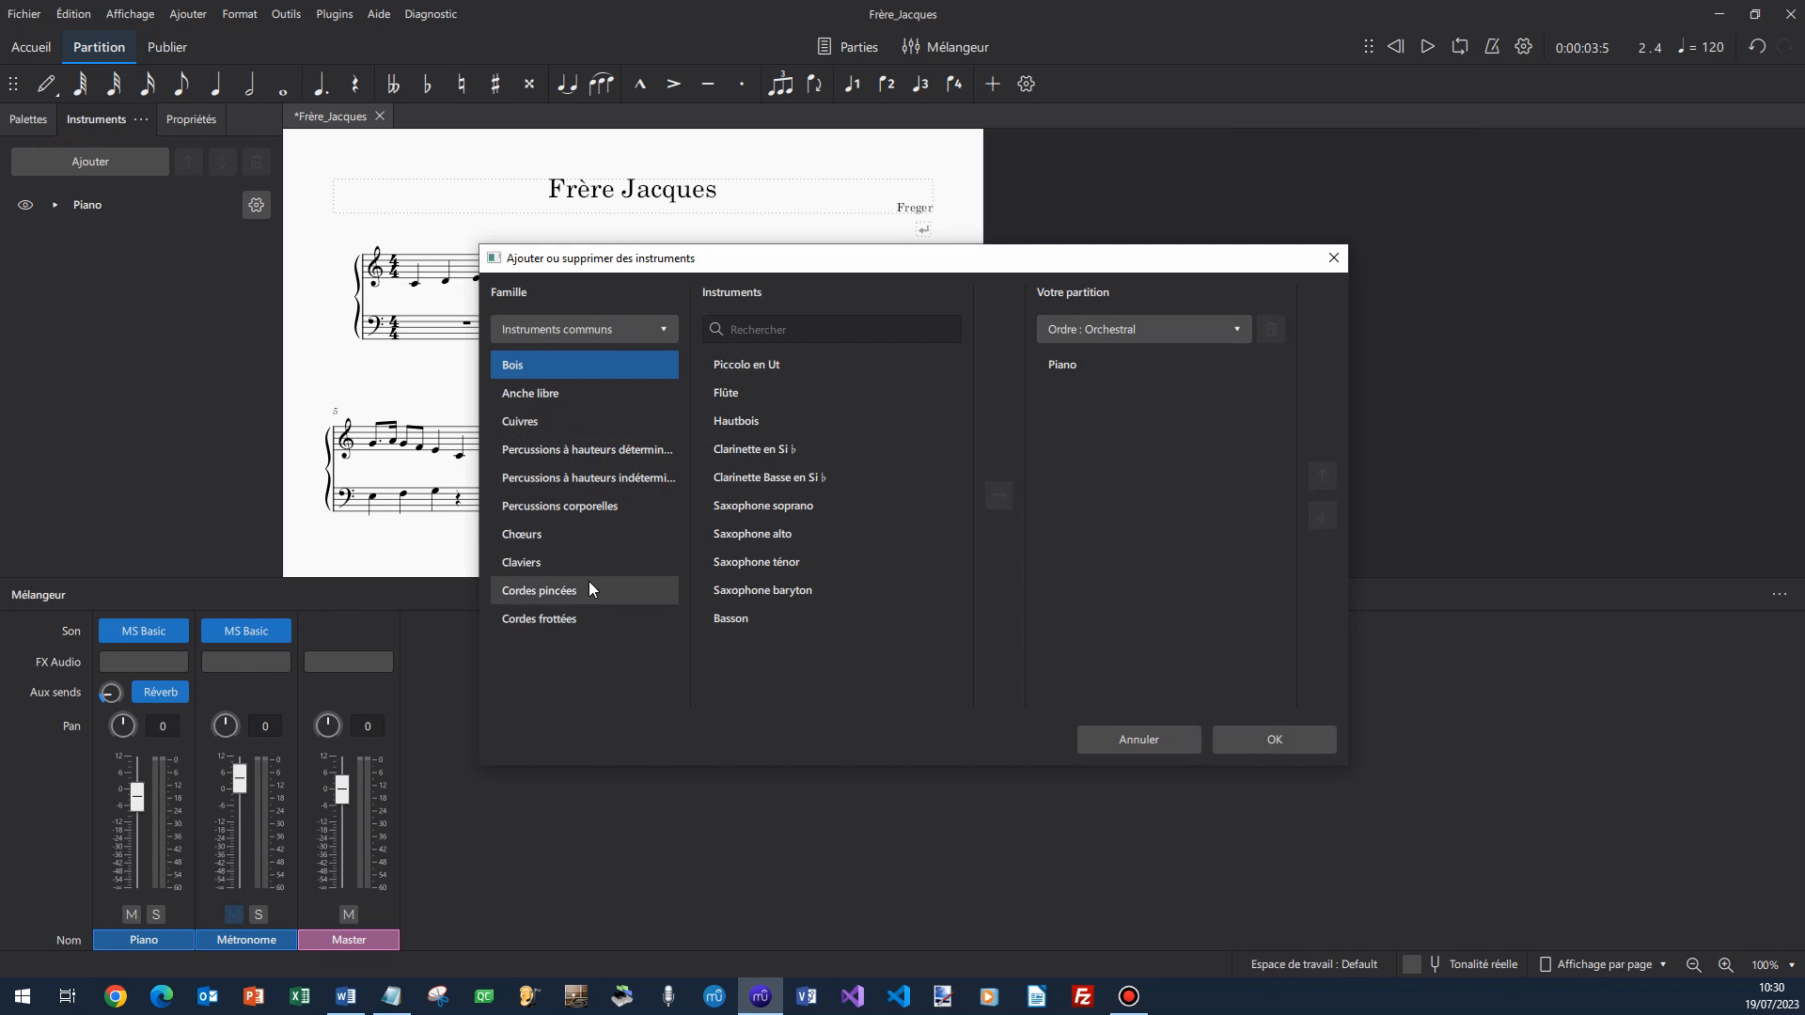
pyautogui.click(564, 532)
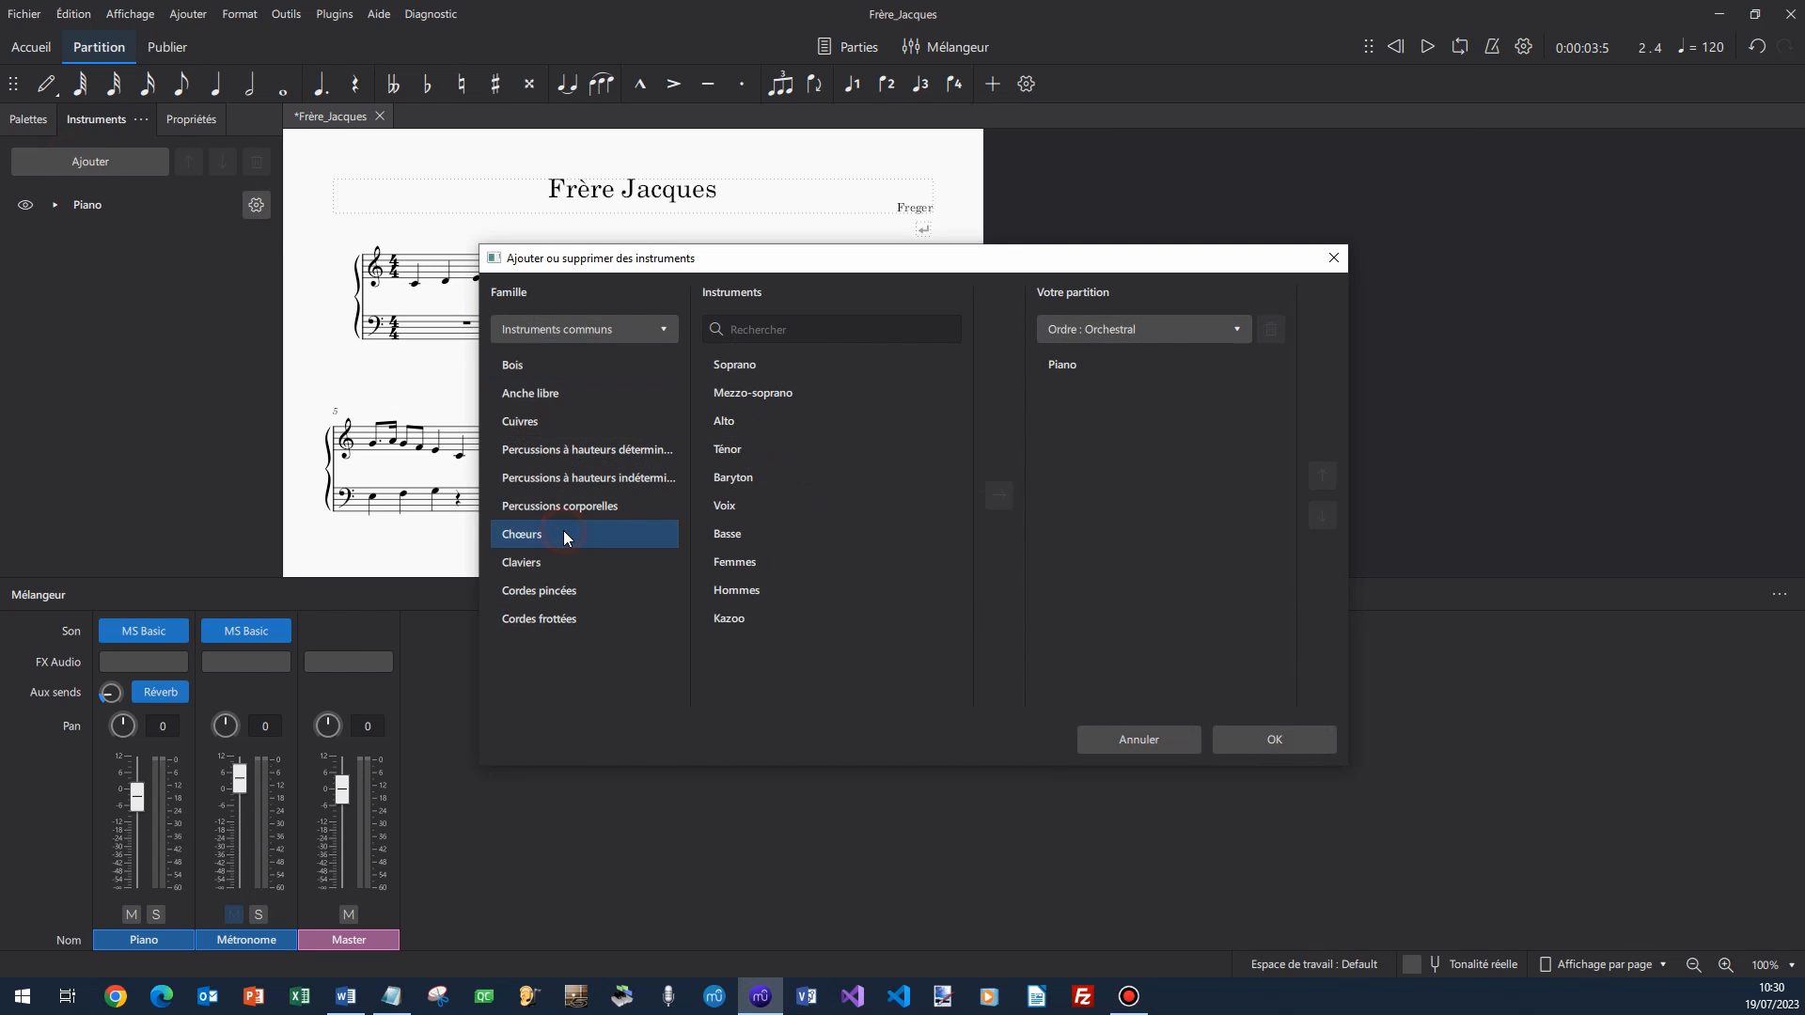
pyautogui.doubleClick(758, 451)
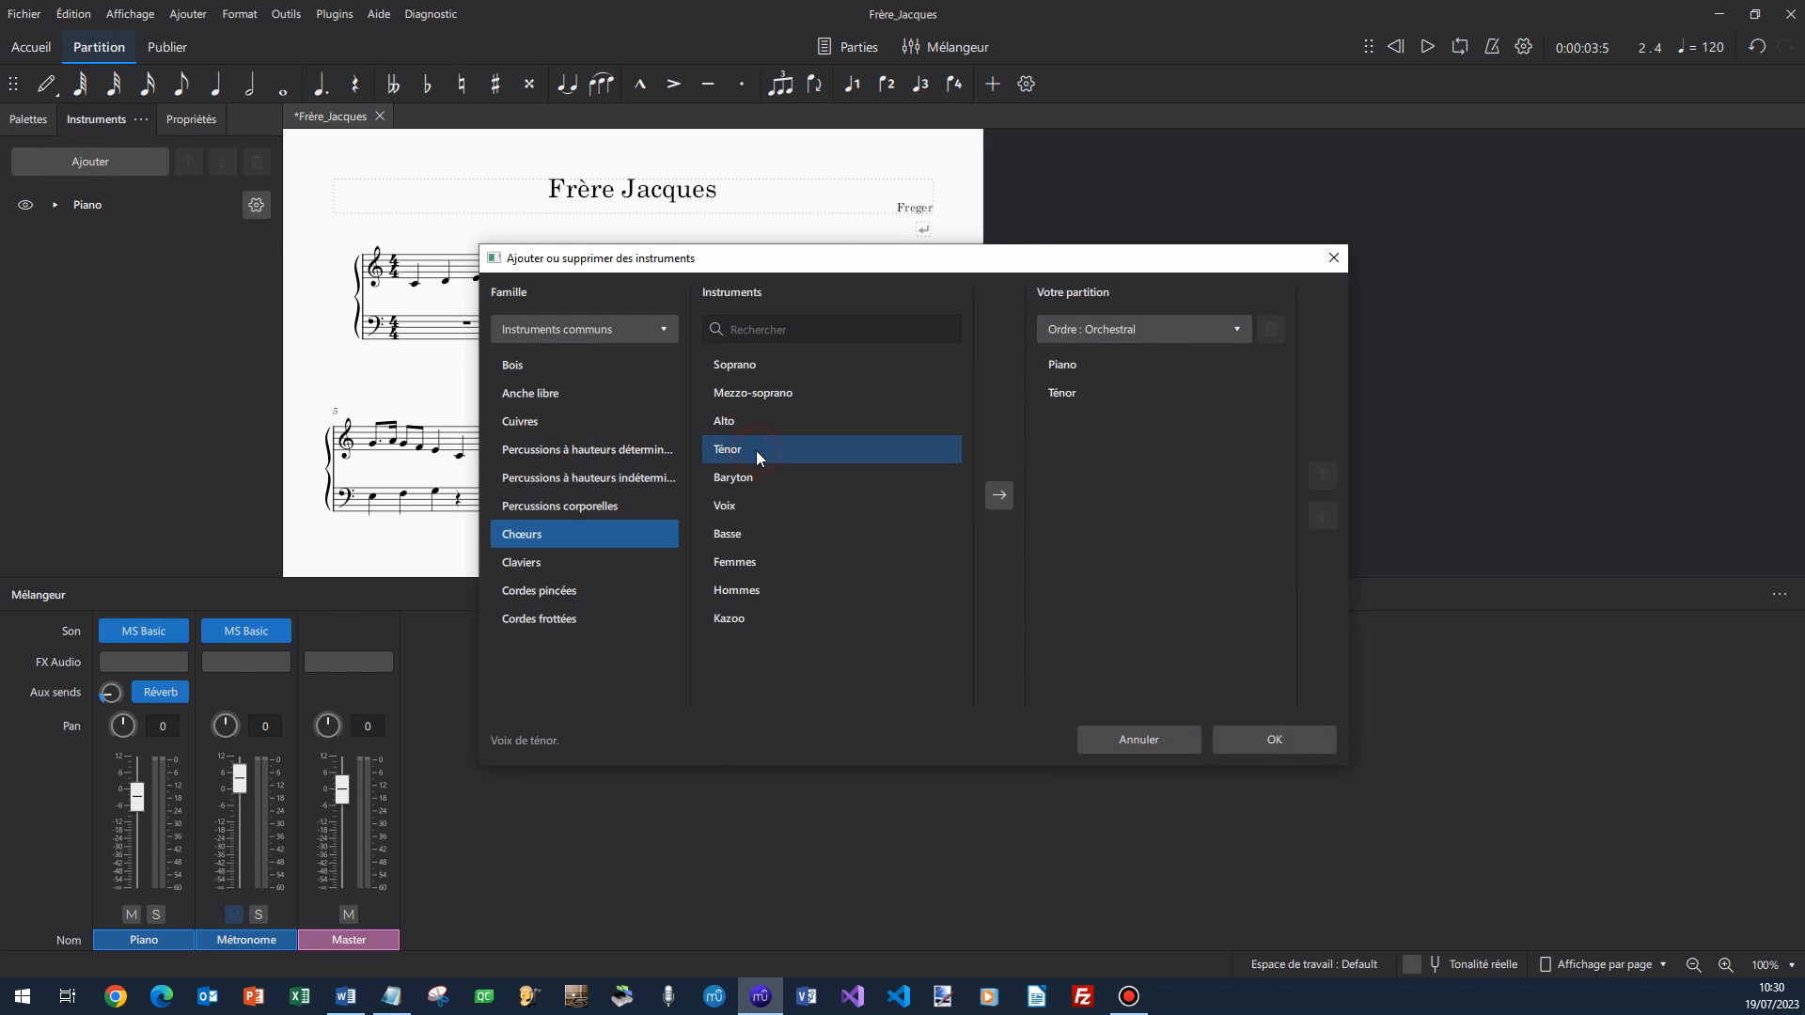
pyautogui.doubleClick(743, 534)
pyautogui.click(1274, 741)
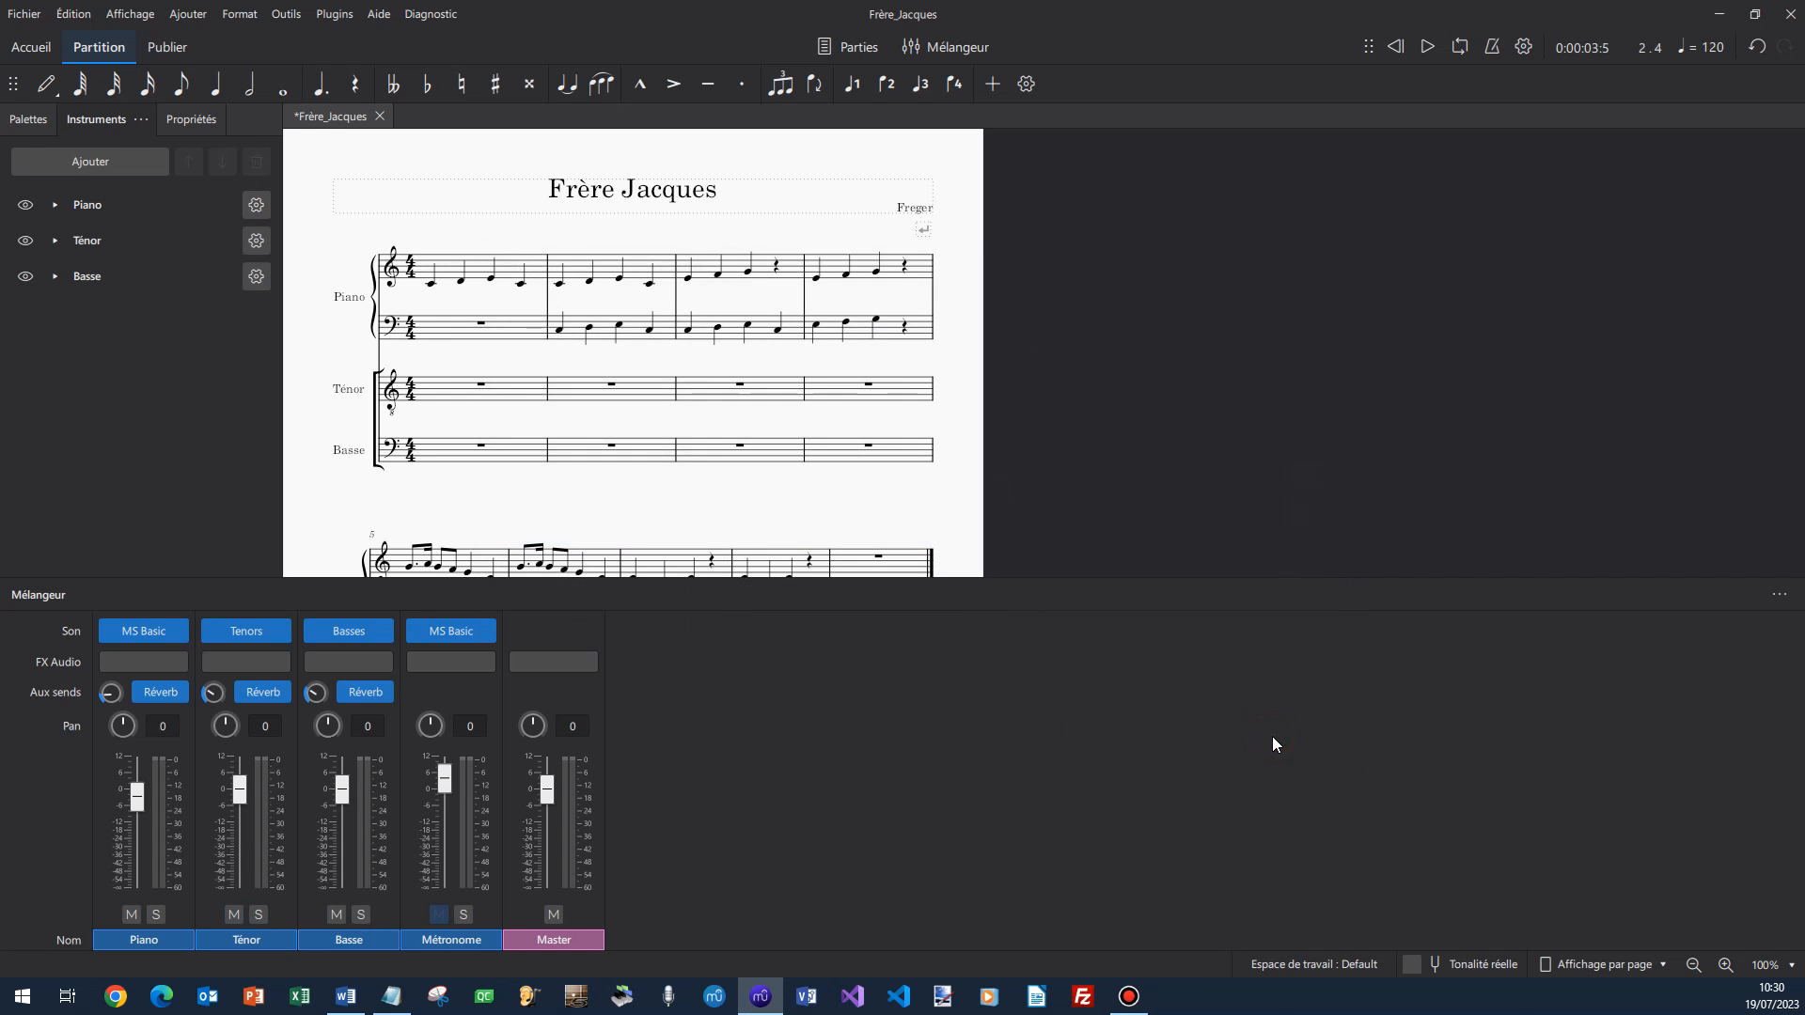
# Copy the whole upper piano staff and paste it into the Ténor staff from measure 1.
pyautogui.click(454, 275)
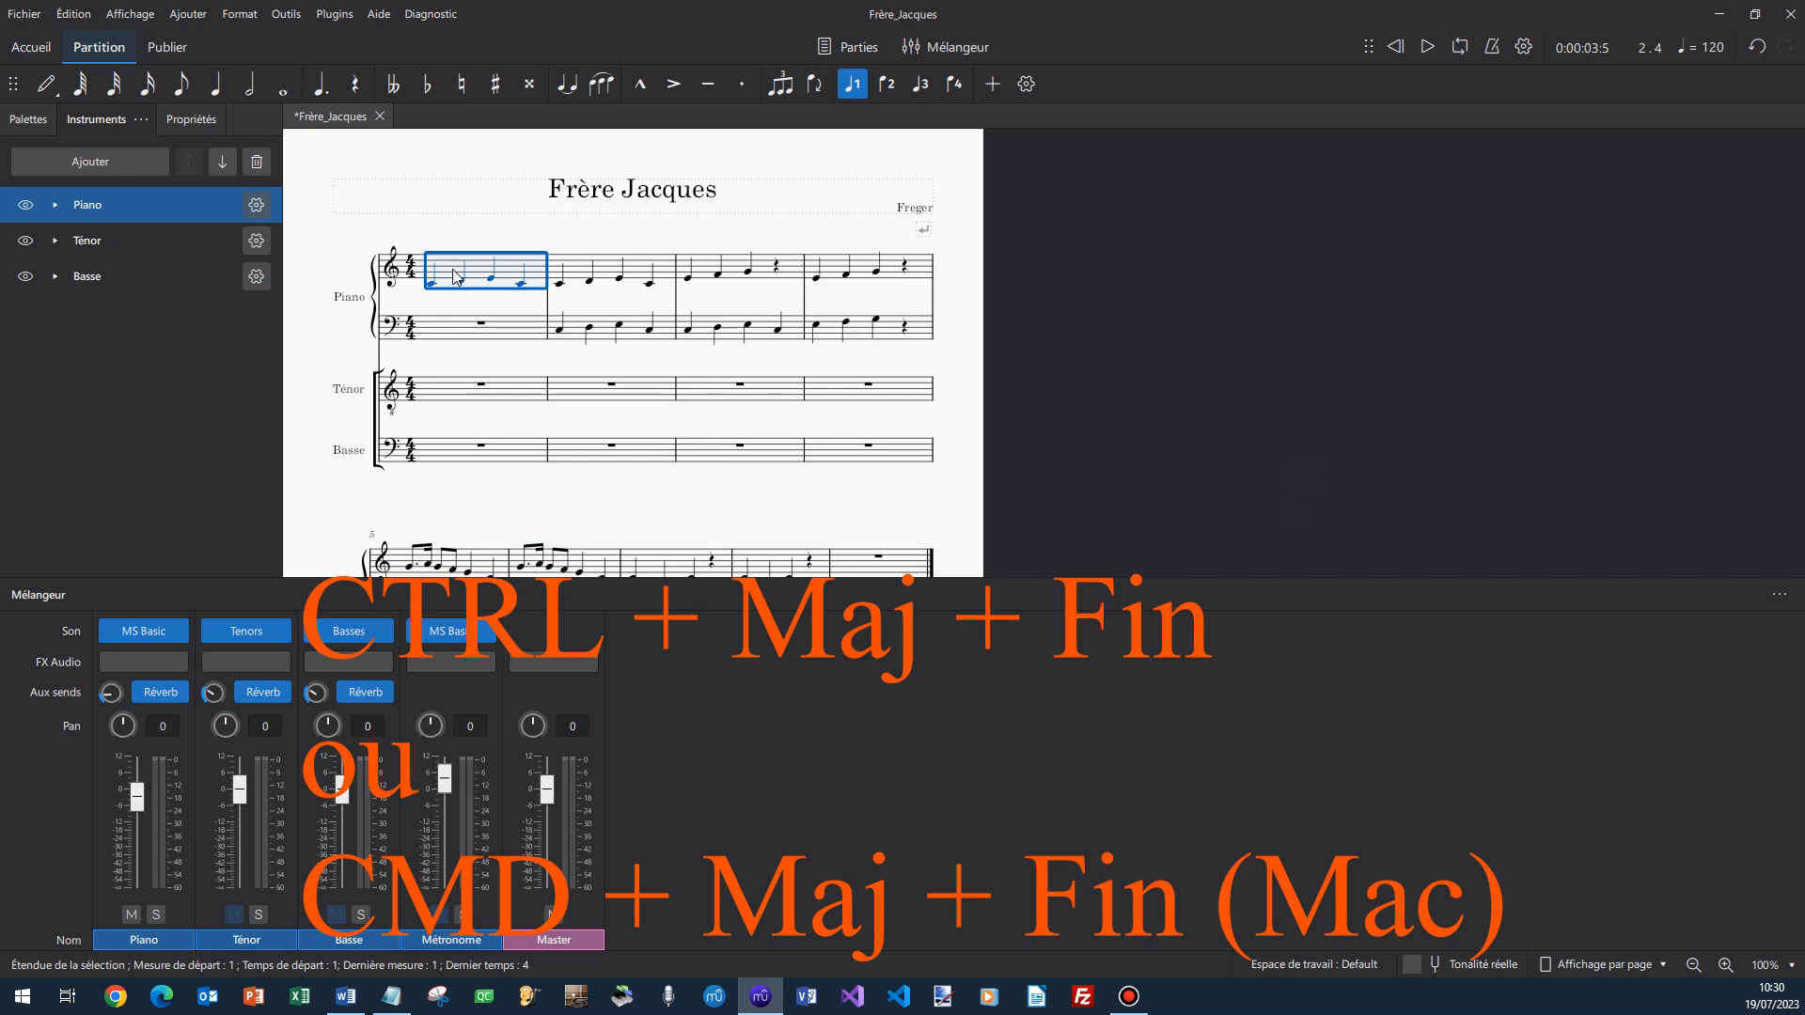
pyautogui.hotkey('ctrl', 'shift', 'End')
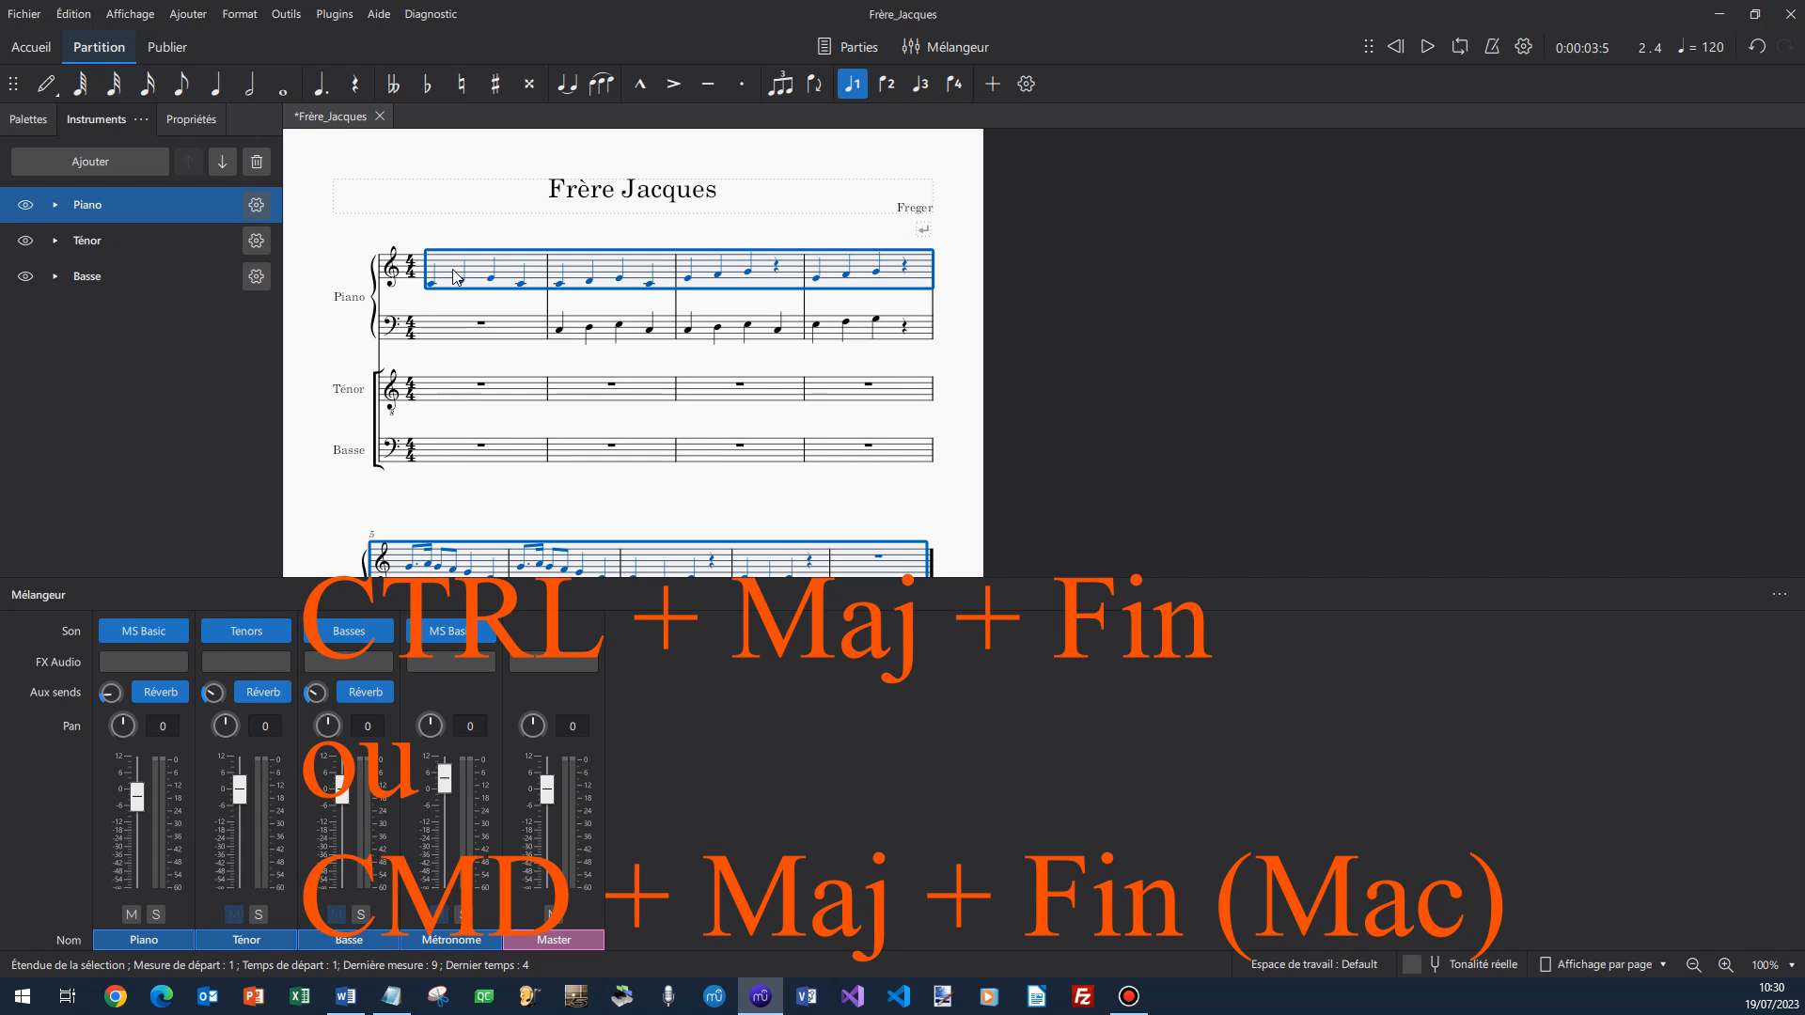
pyautogui.click(483, 387)
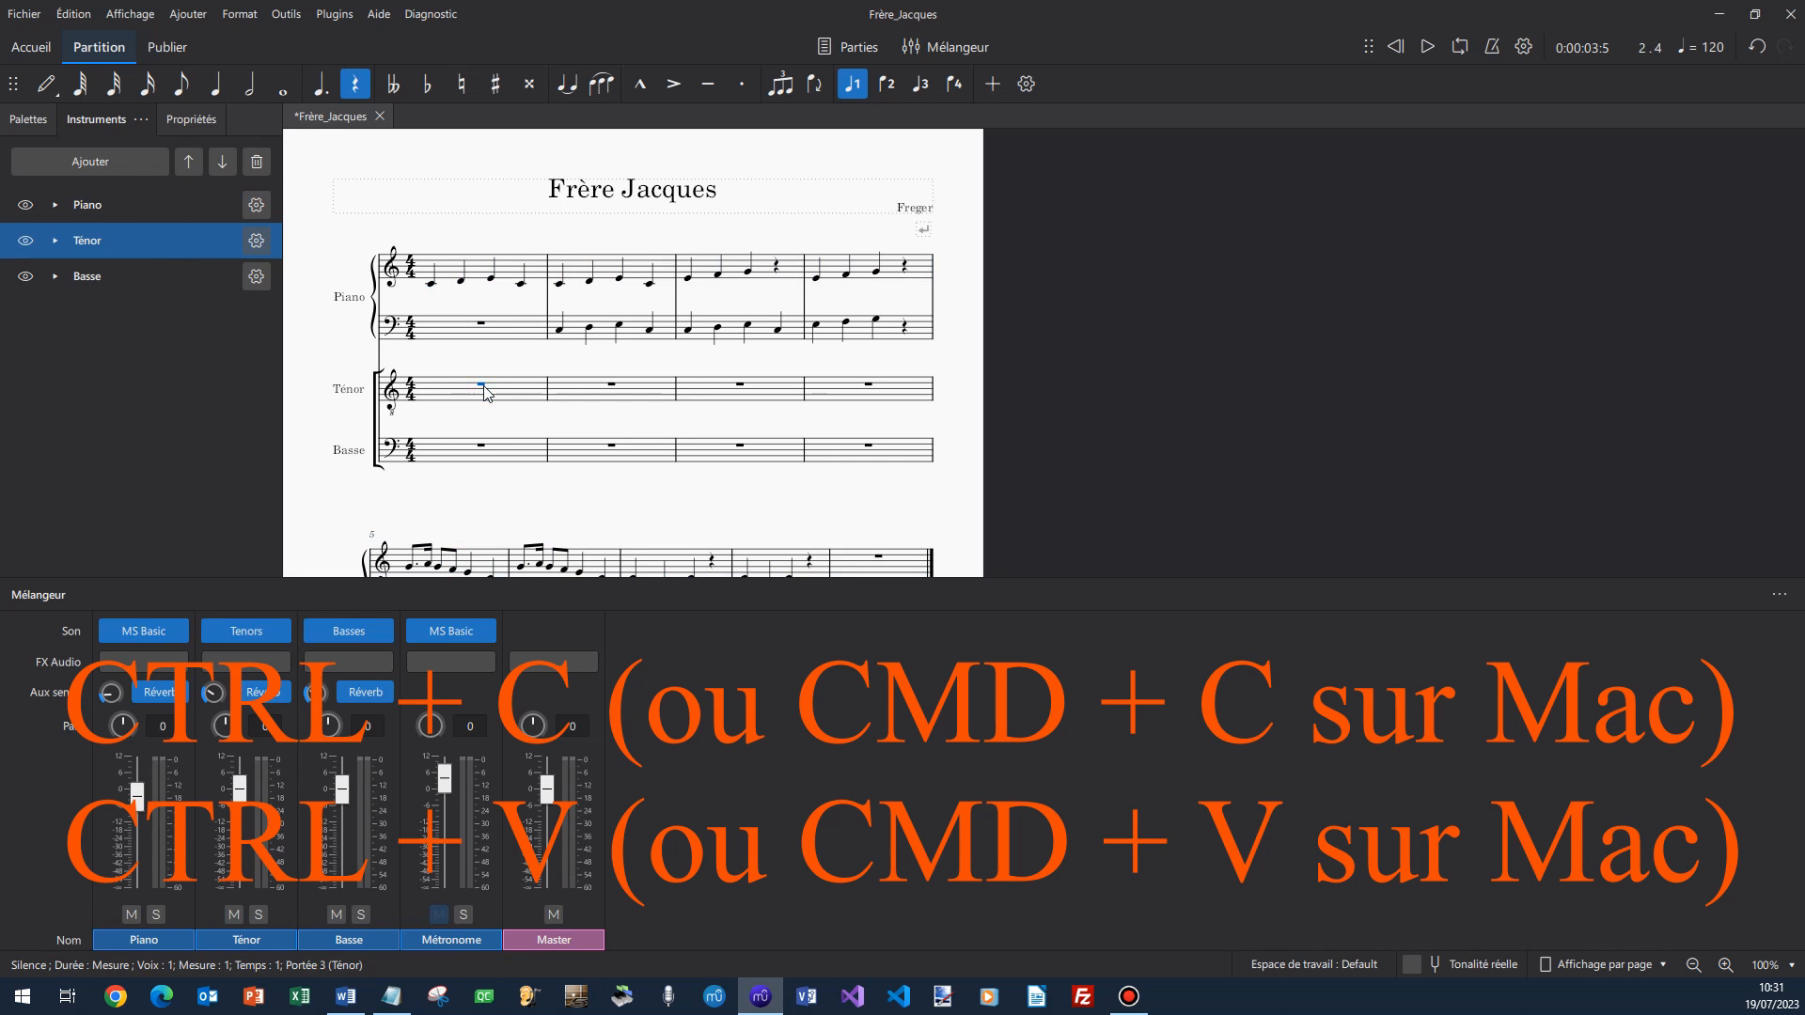
pyautogui.hotkey('ctrl', 'v')
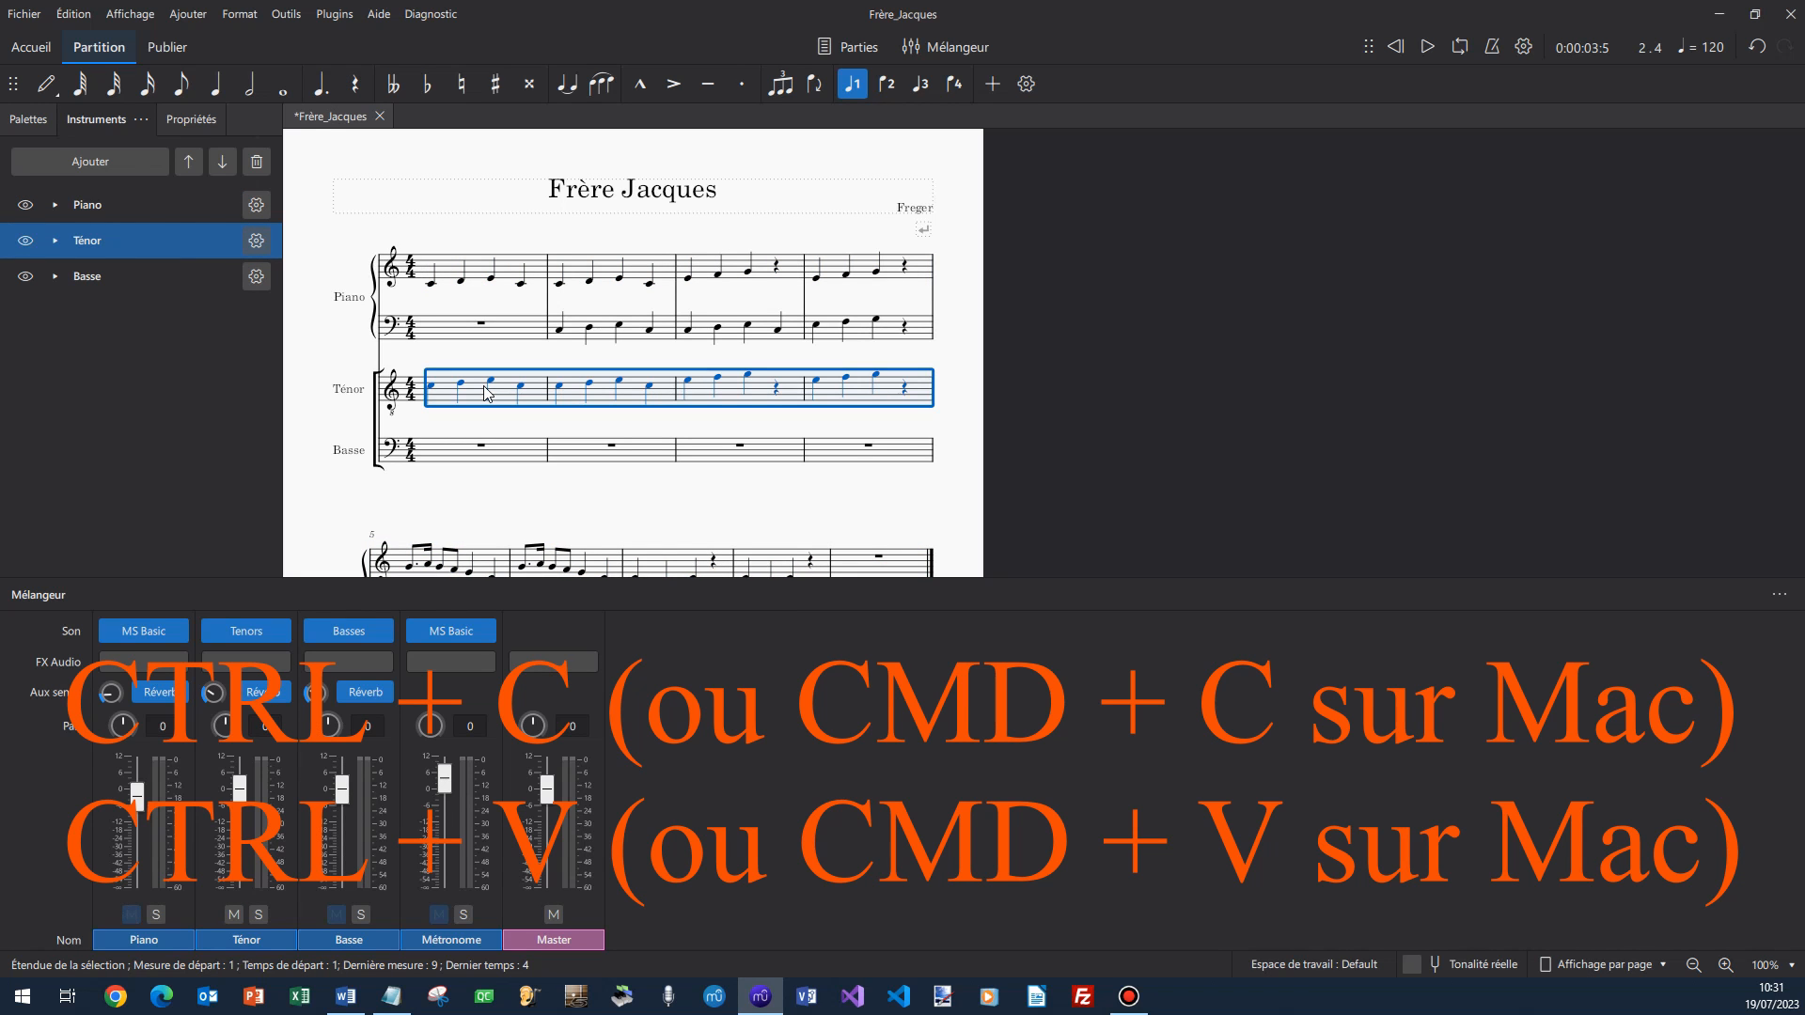
# Paste the copied melody into the Basse staff from measure 2 and transpose it down one octave.
pyautogui.click(614, 452)
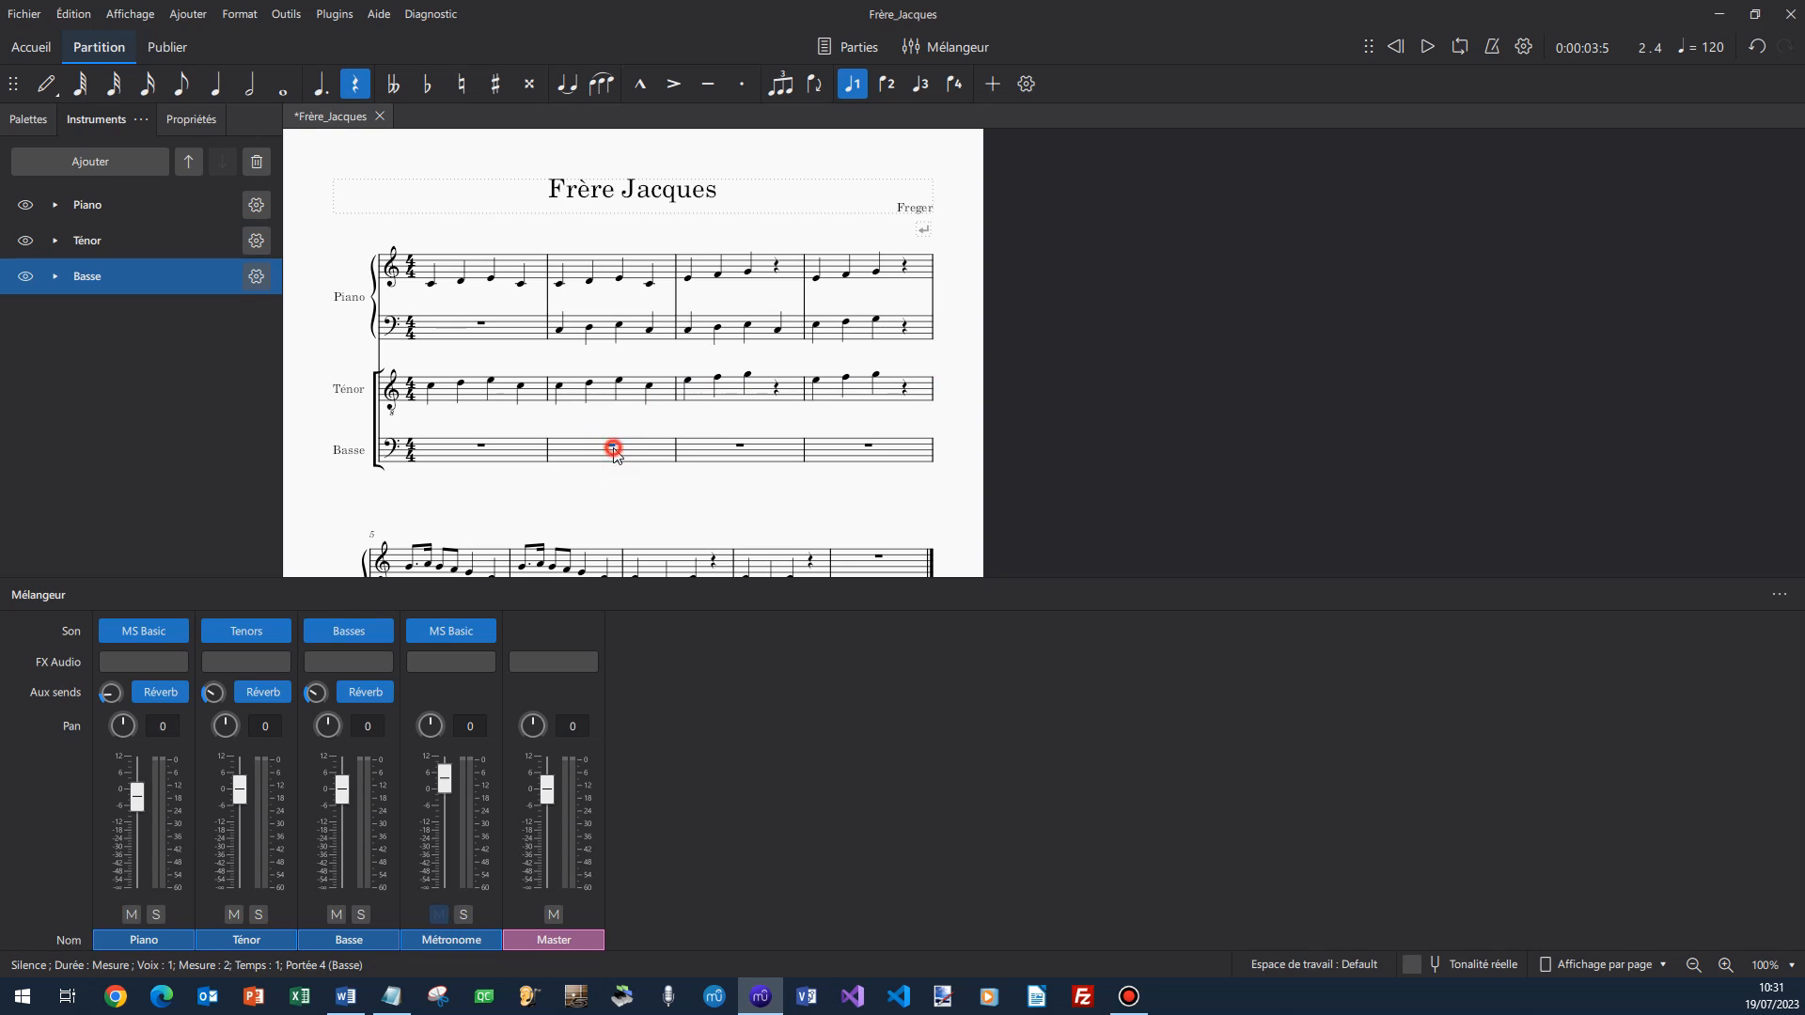
pyautogui.hotkey('ctrl', 'v')
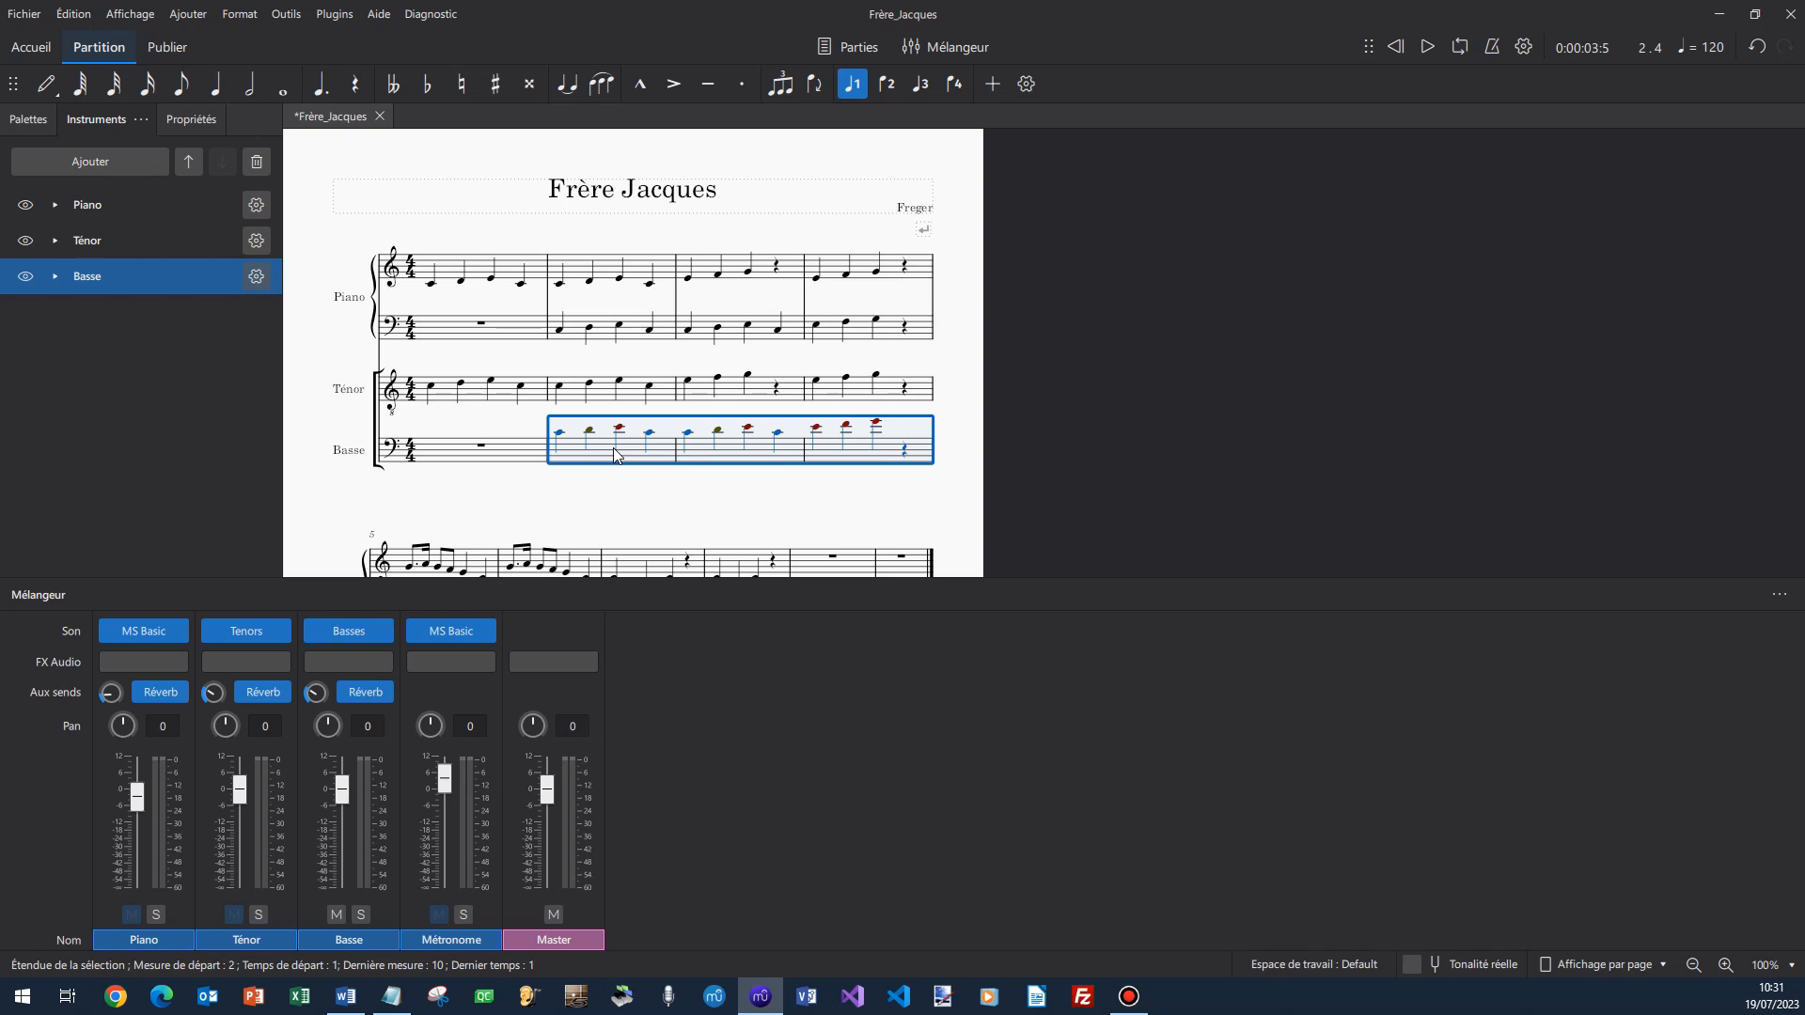
pyautogui.hotkey('ctrl', 'Down')
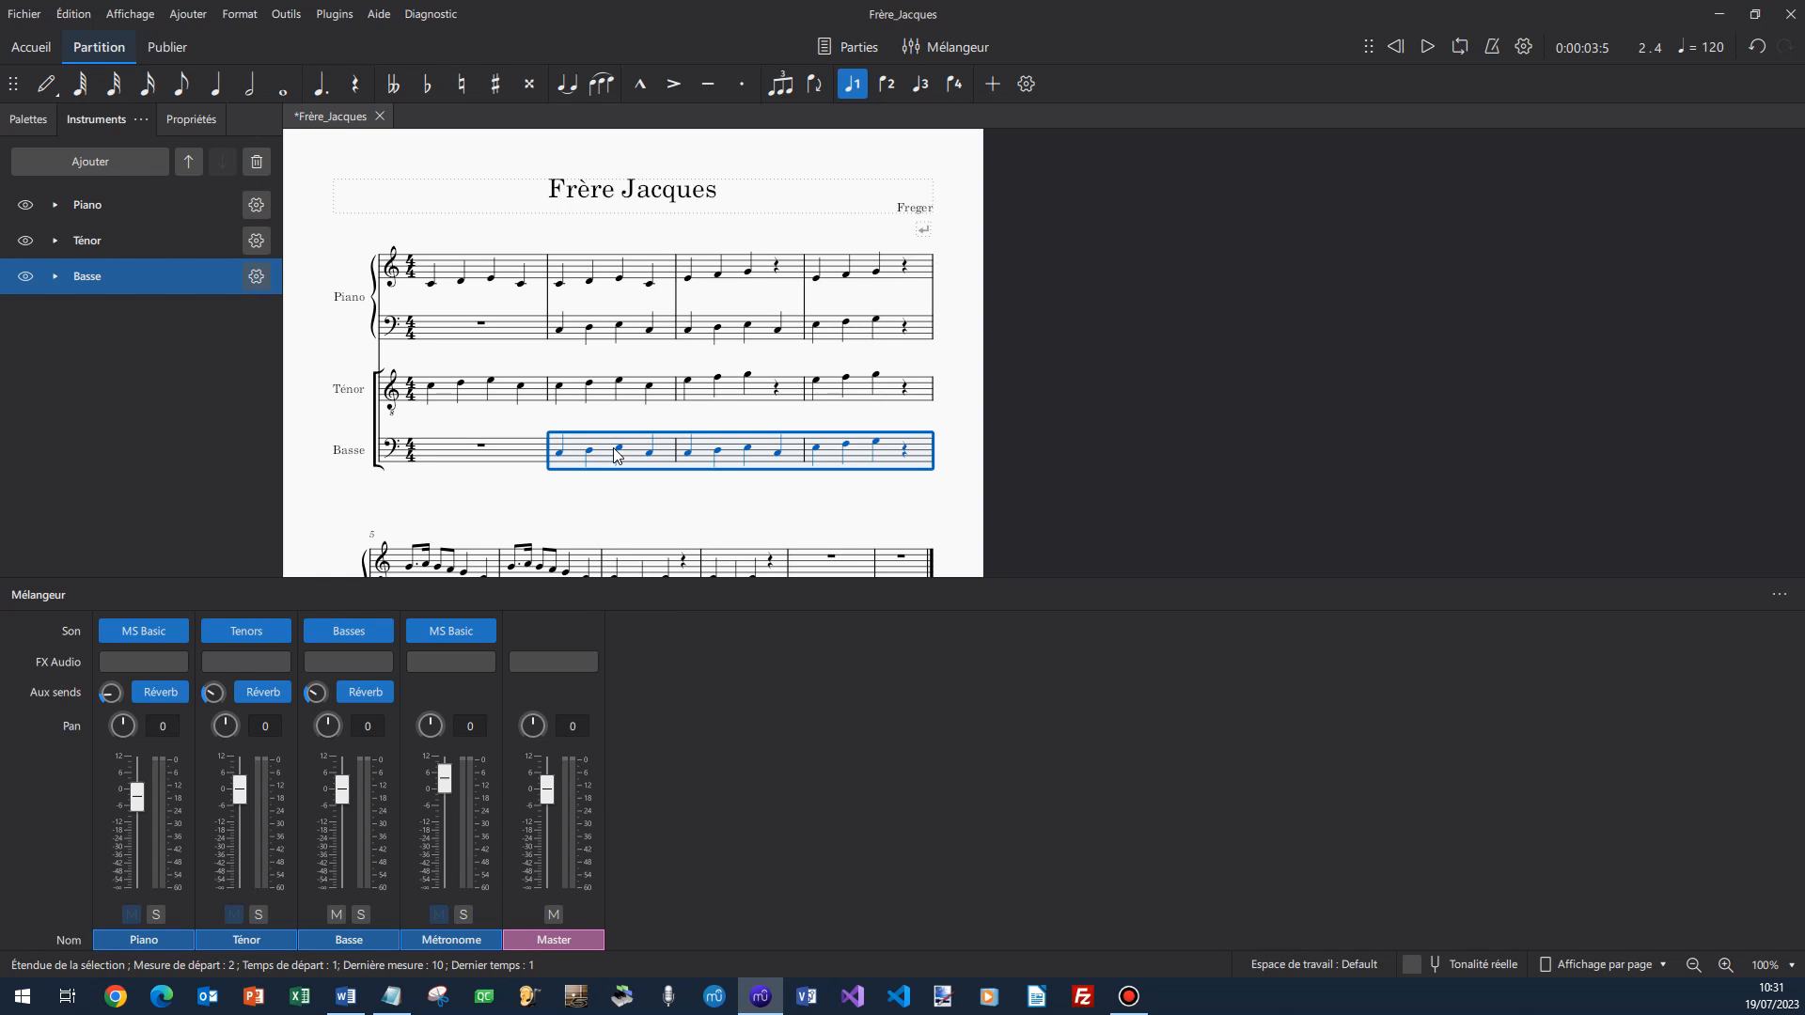
pyautogui.click(568, 510)
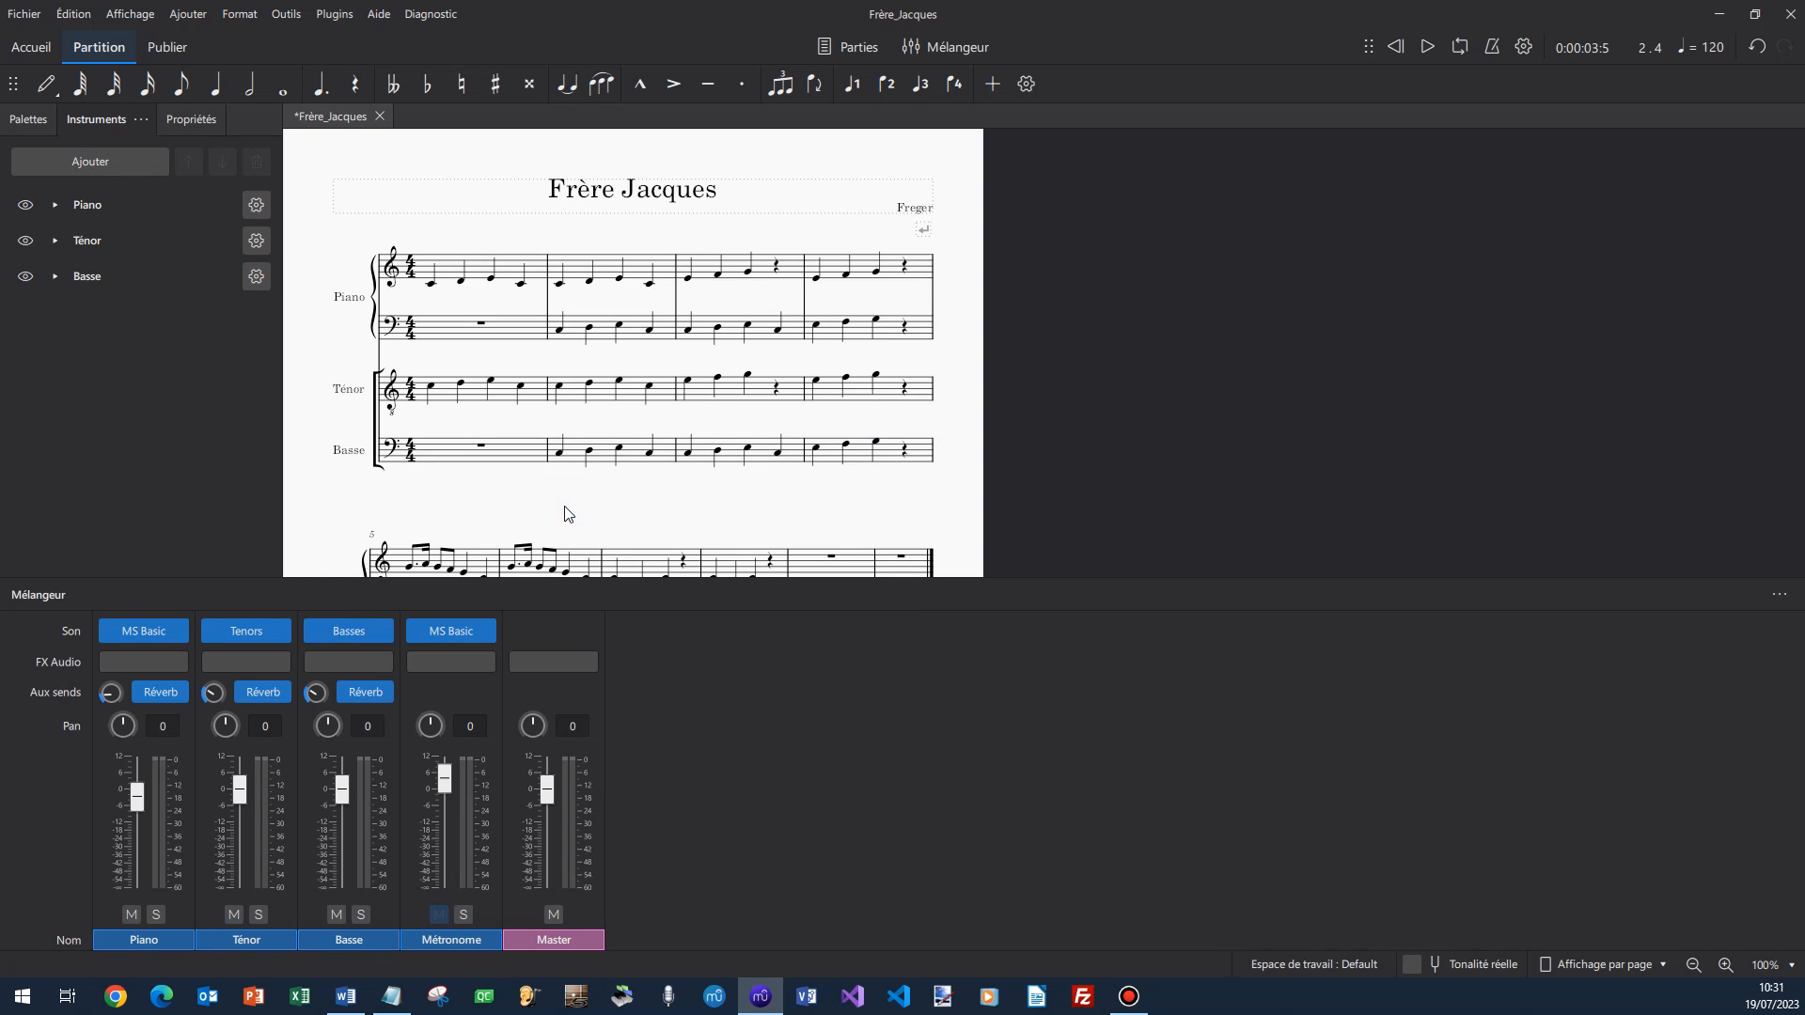
# Remove the Piano instrument from the Frère Jacques score.
pyautogui.click(133, 199)
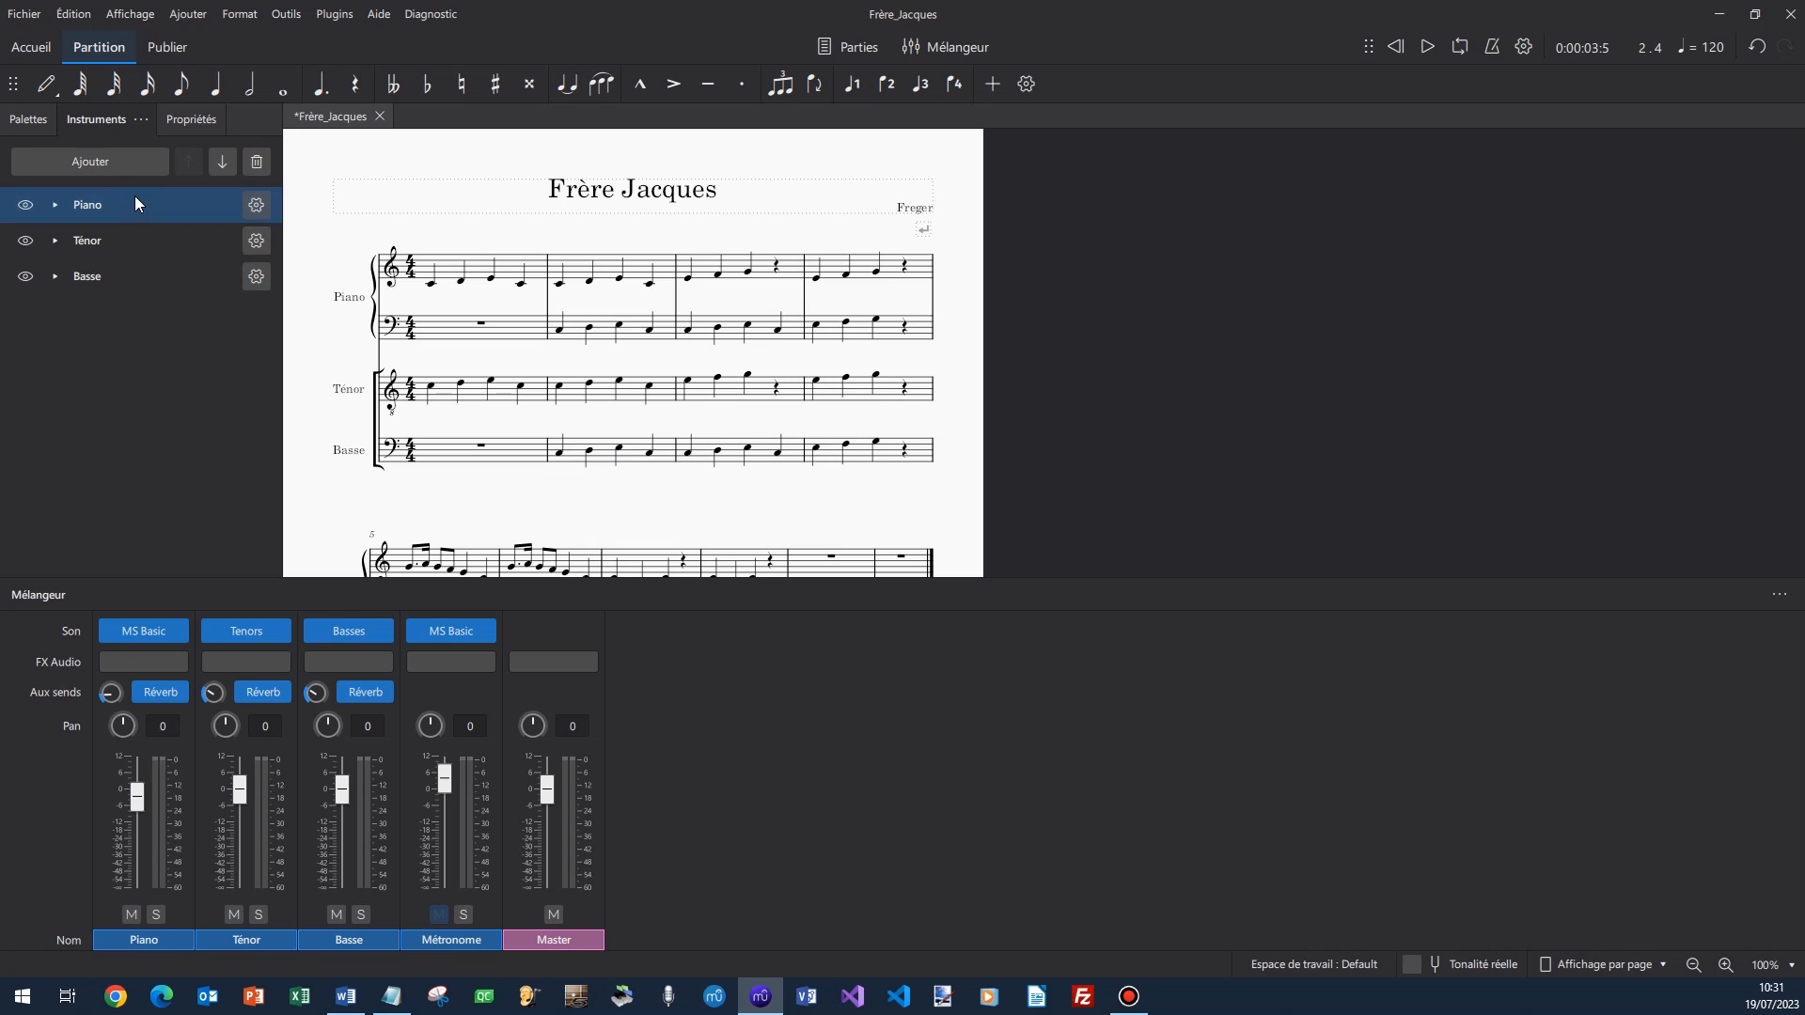
pyautogui.click(262, 162)
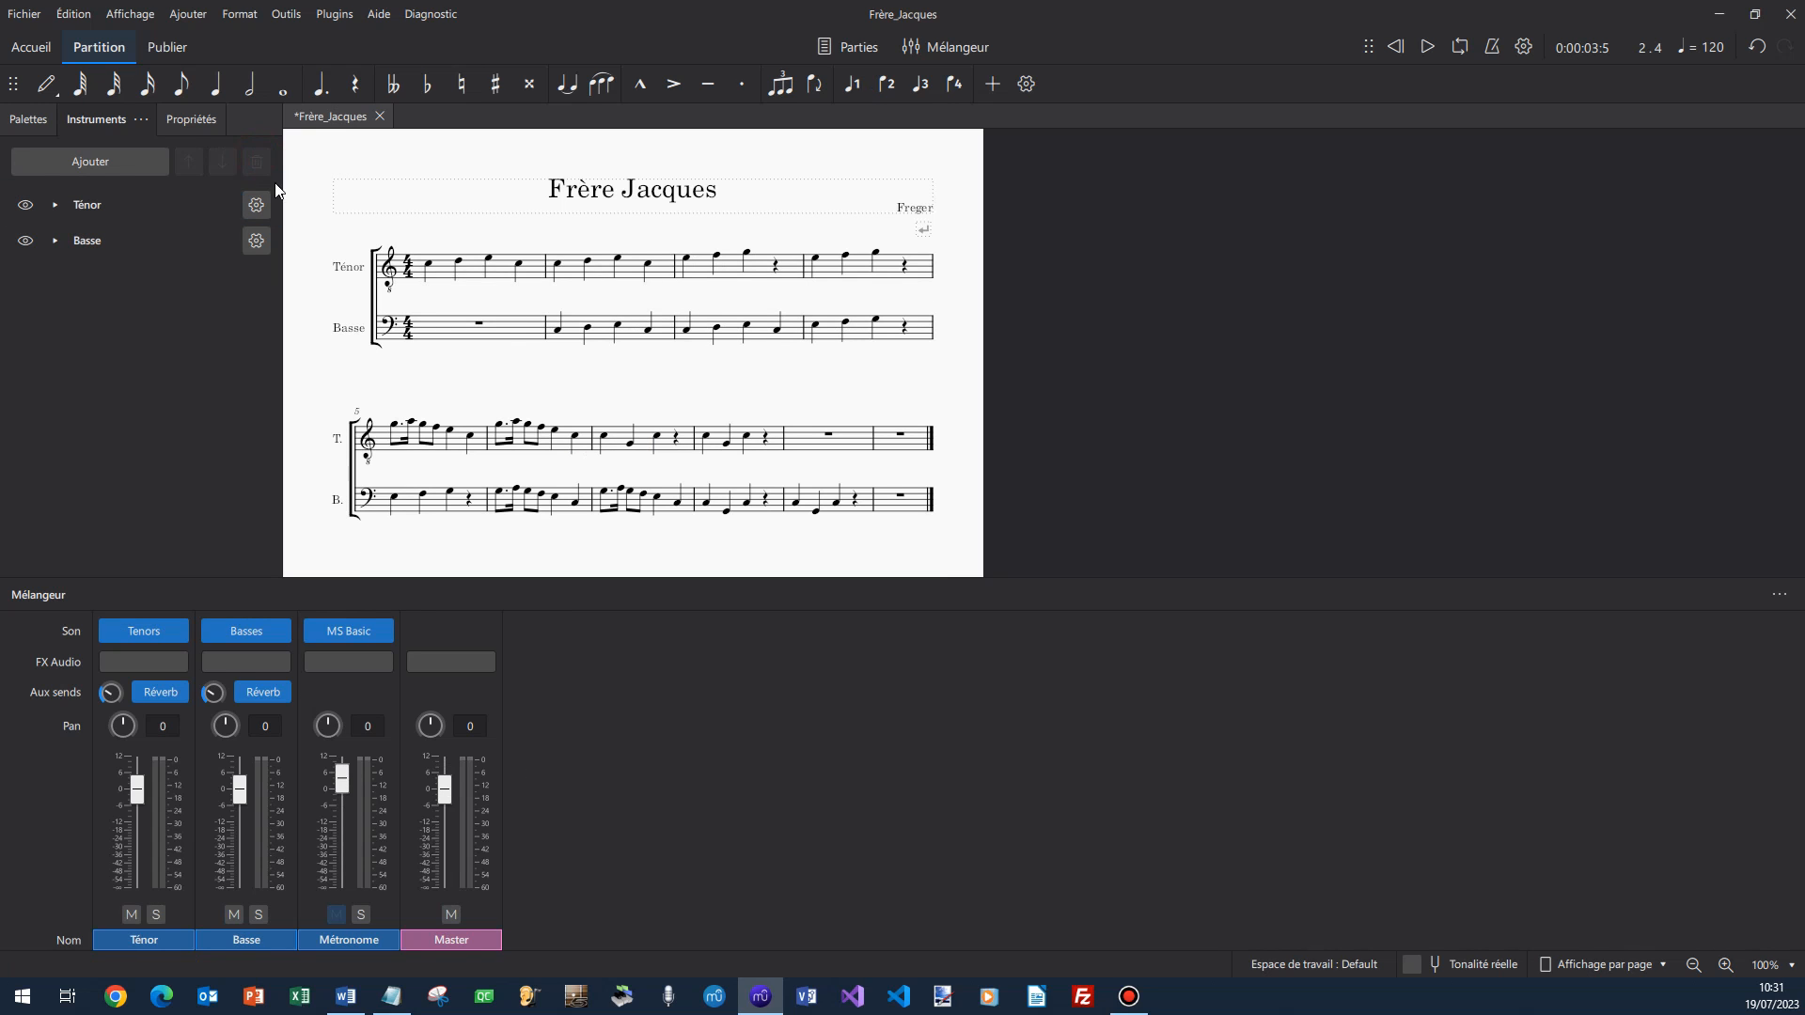
pyautogui.click(456, 361)
# Play the two-voice score, raise the Master volume to about 6 dB, and pause playback.
pyautogui.click(1429, 47)
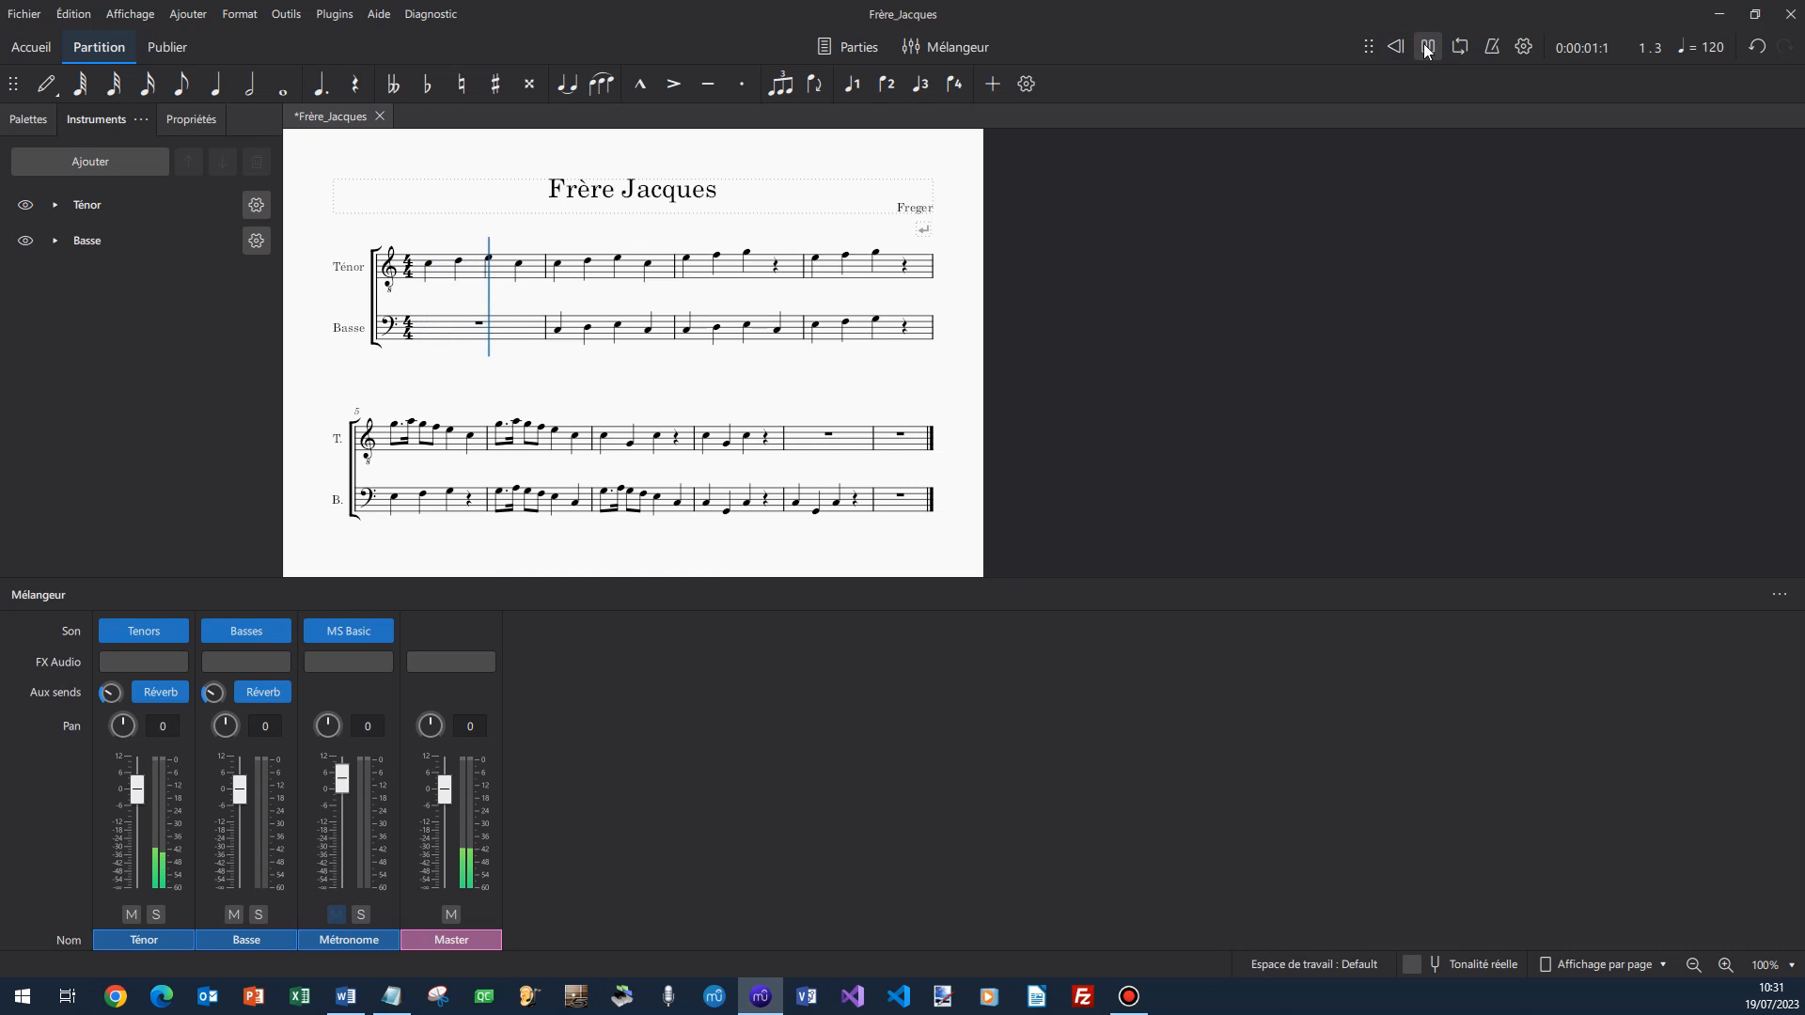
pyautogui.moveTo(444, 789); pyautogui.dragTo(450, 771)
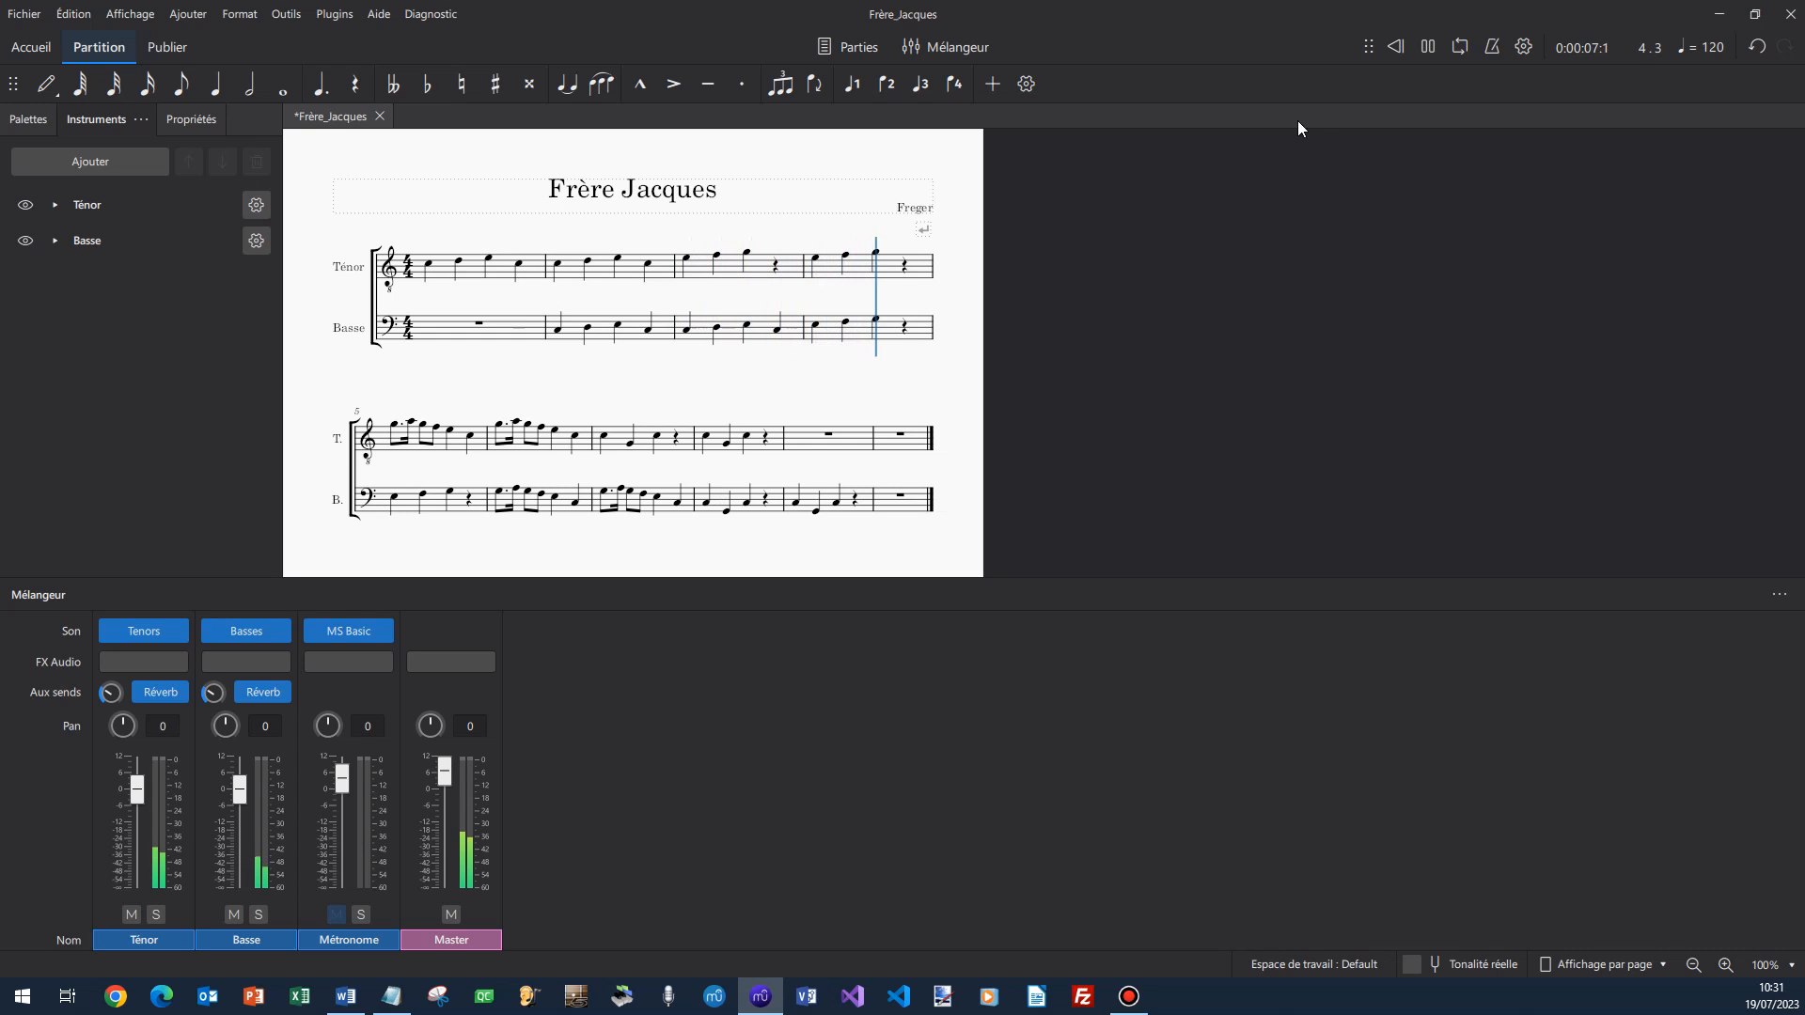
pyautogui.click(1423, 51)
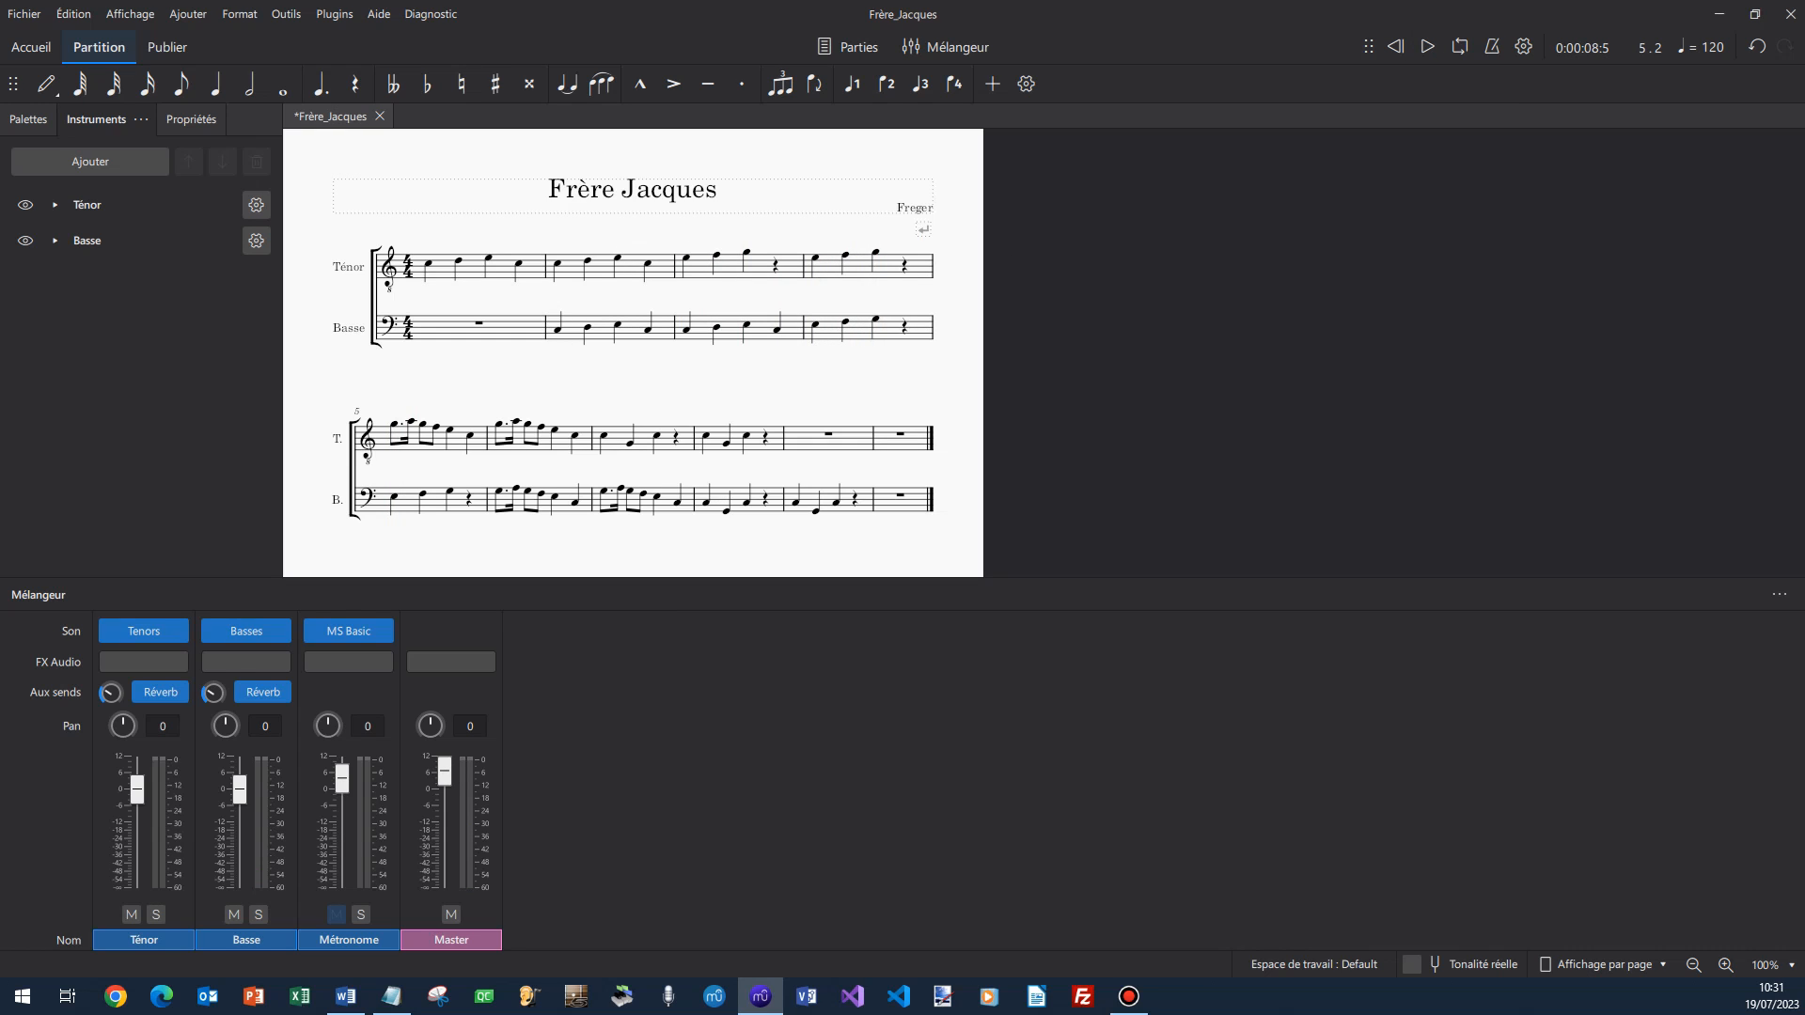
# Enter the lyrics "Fré-re Jac-ques Fré" syllable by syllable under the Ténor staff, starting at the first note of measure 1.
pyautogui.hotkey('alt', 'Tab')
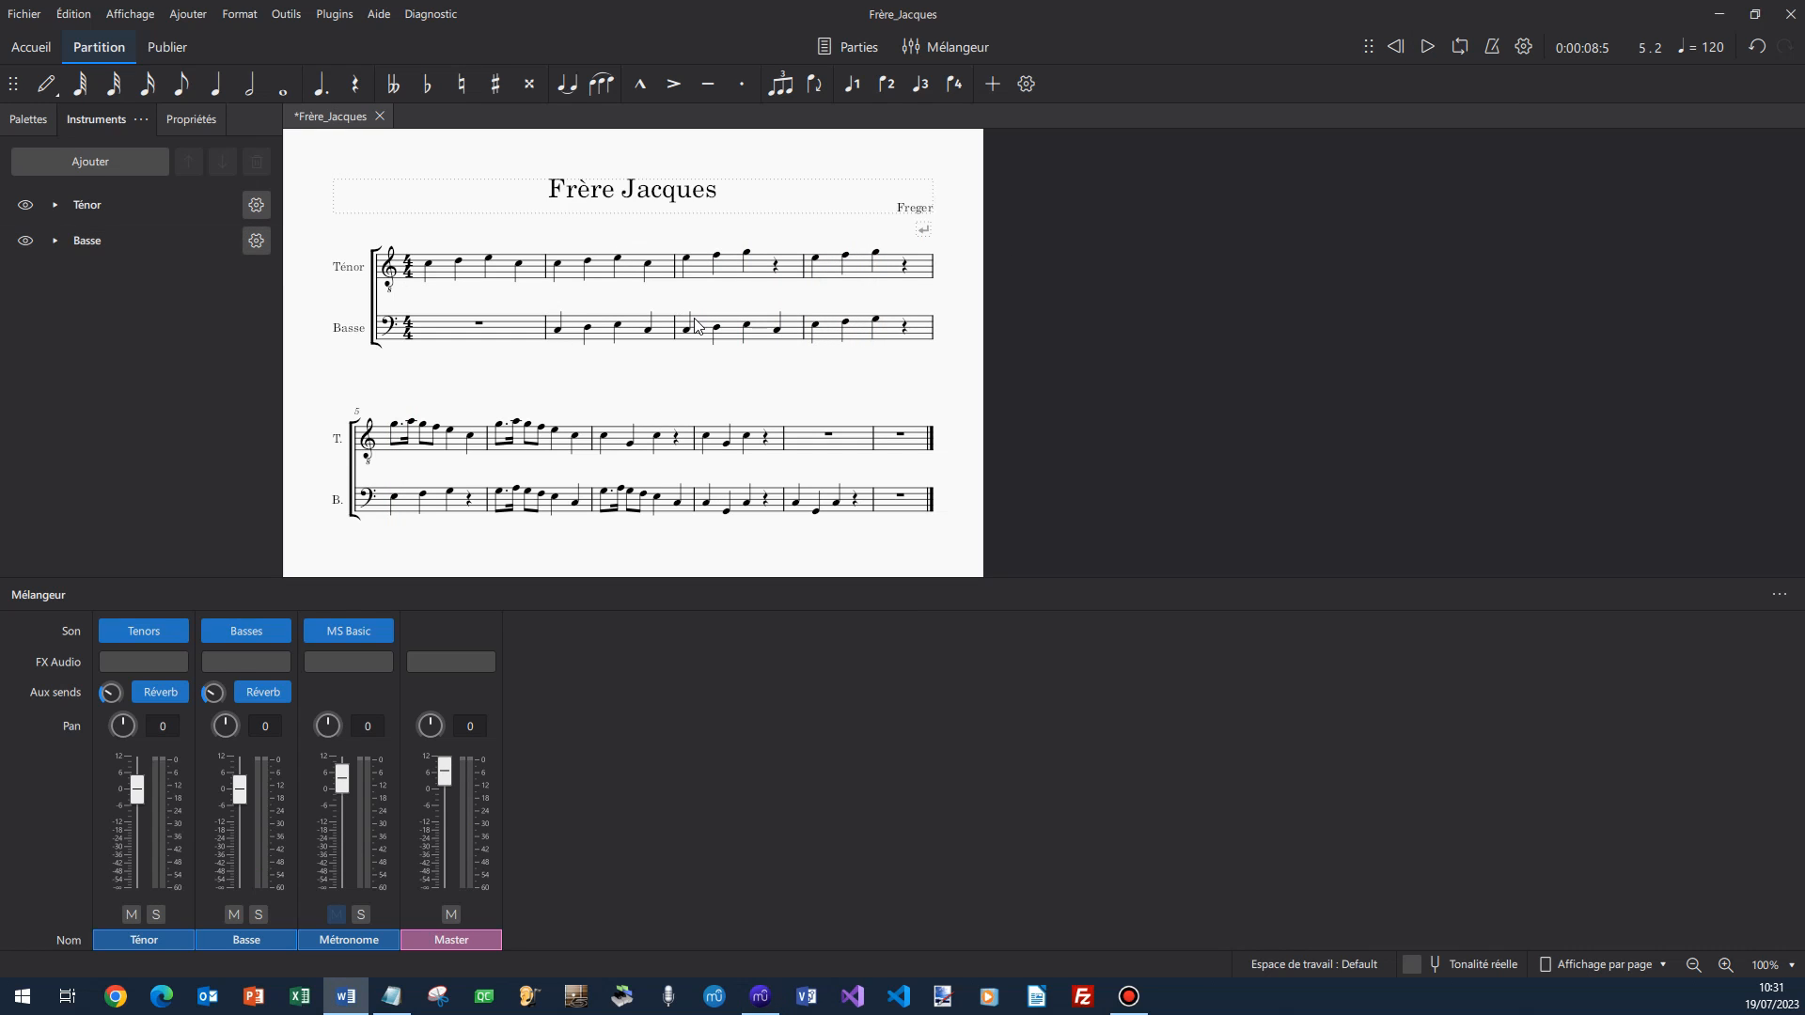
pyautogui.click(429, 267)
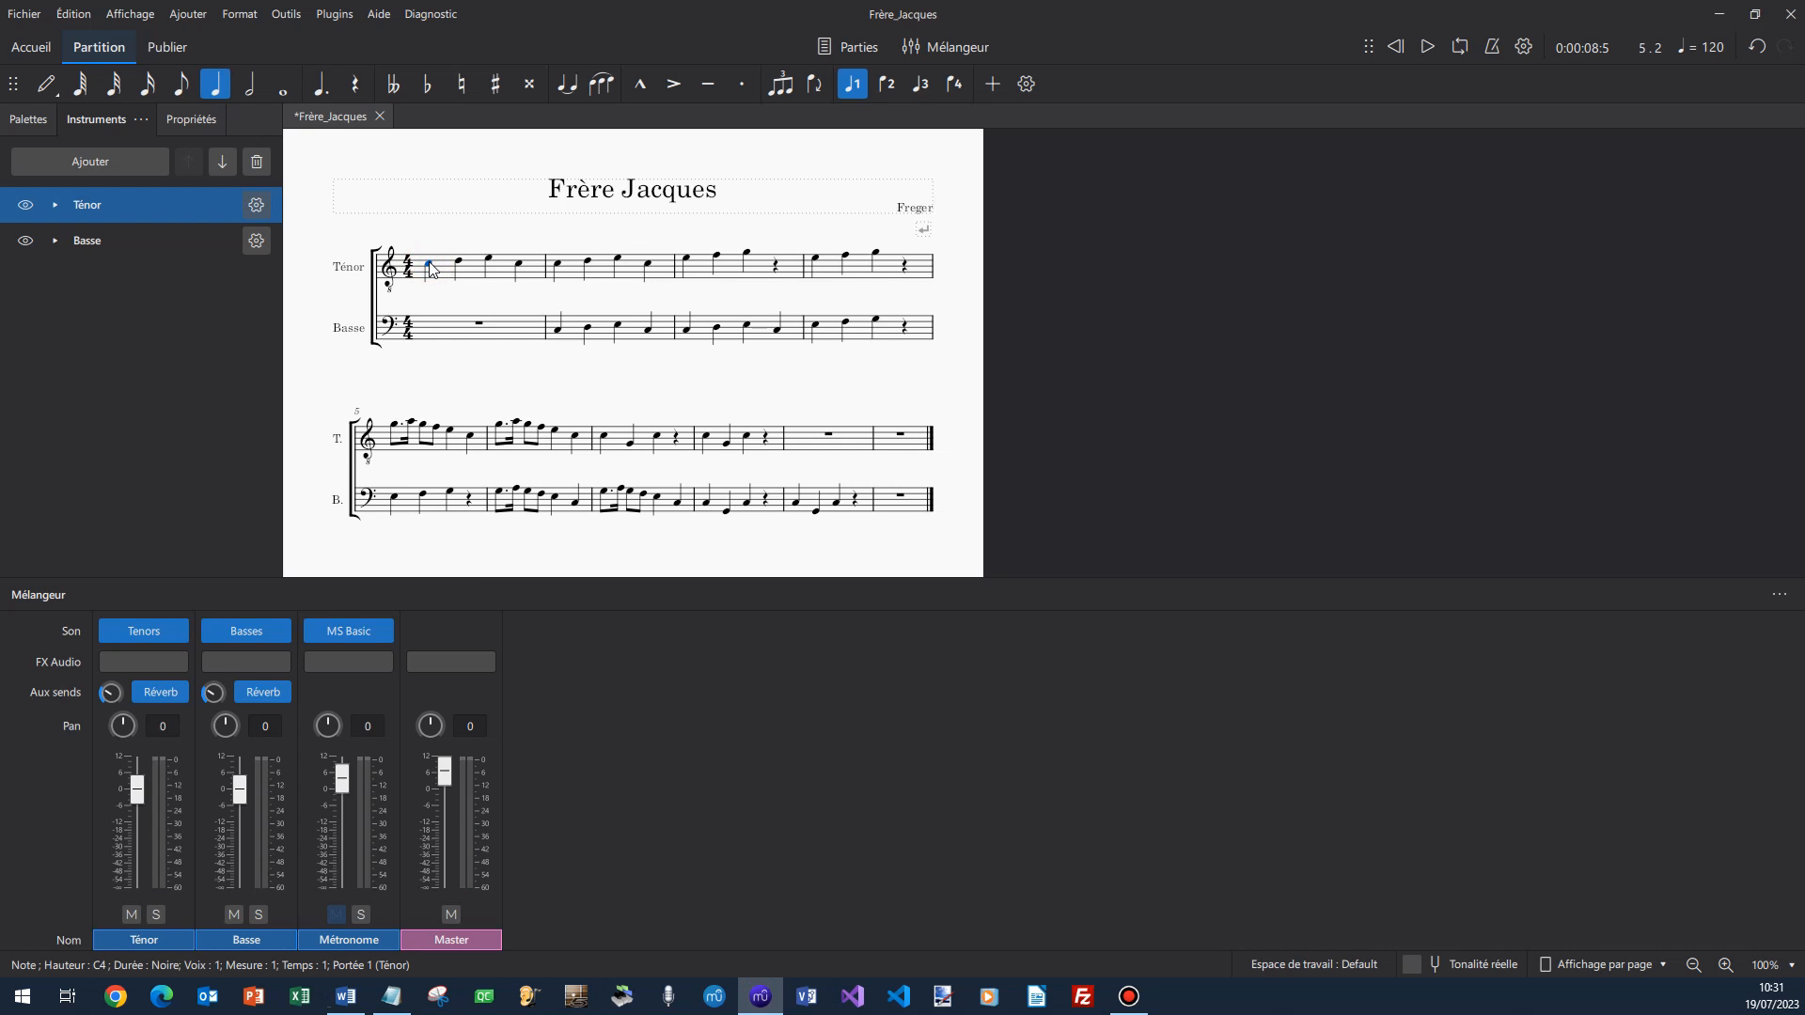
pyautogui.hotkey('ctrl', 'l')
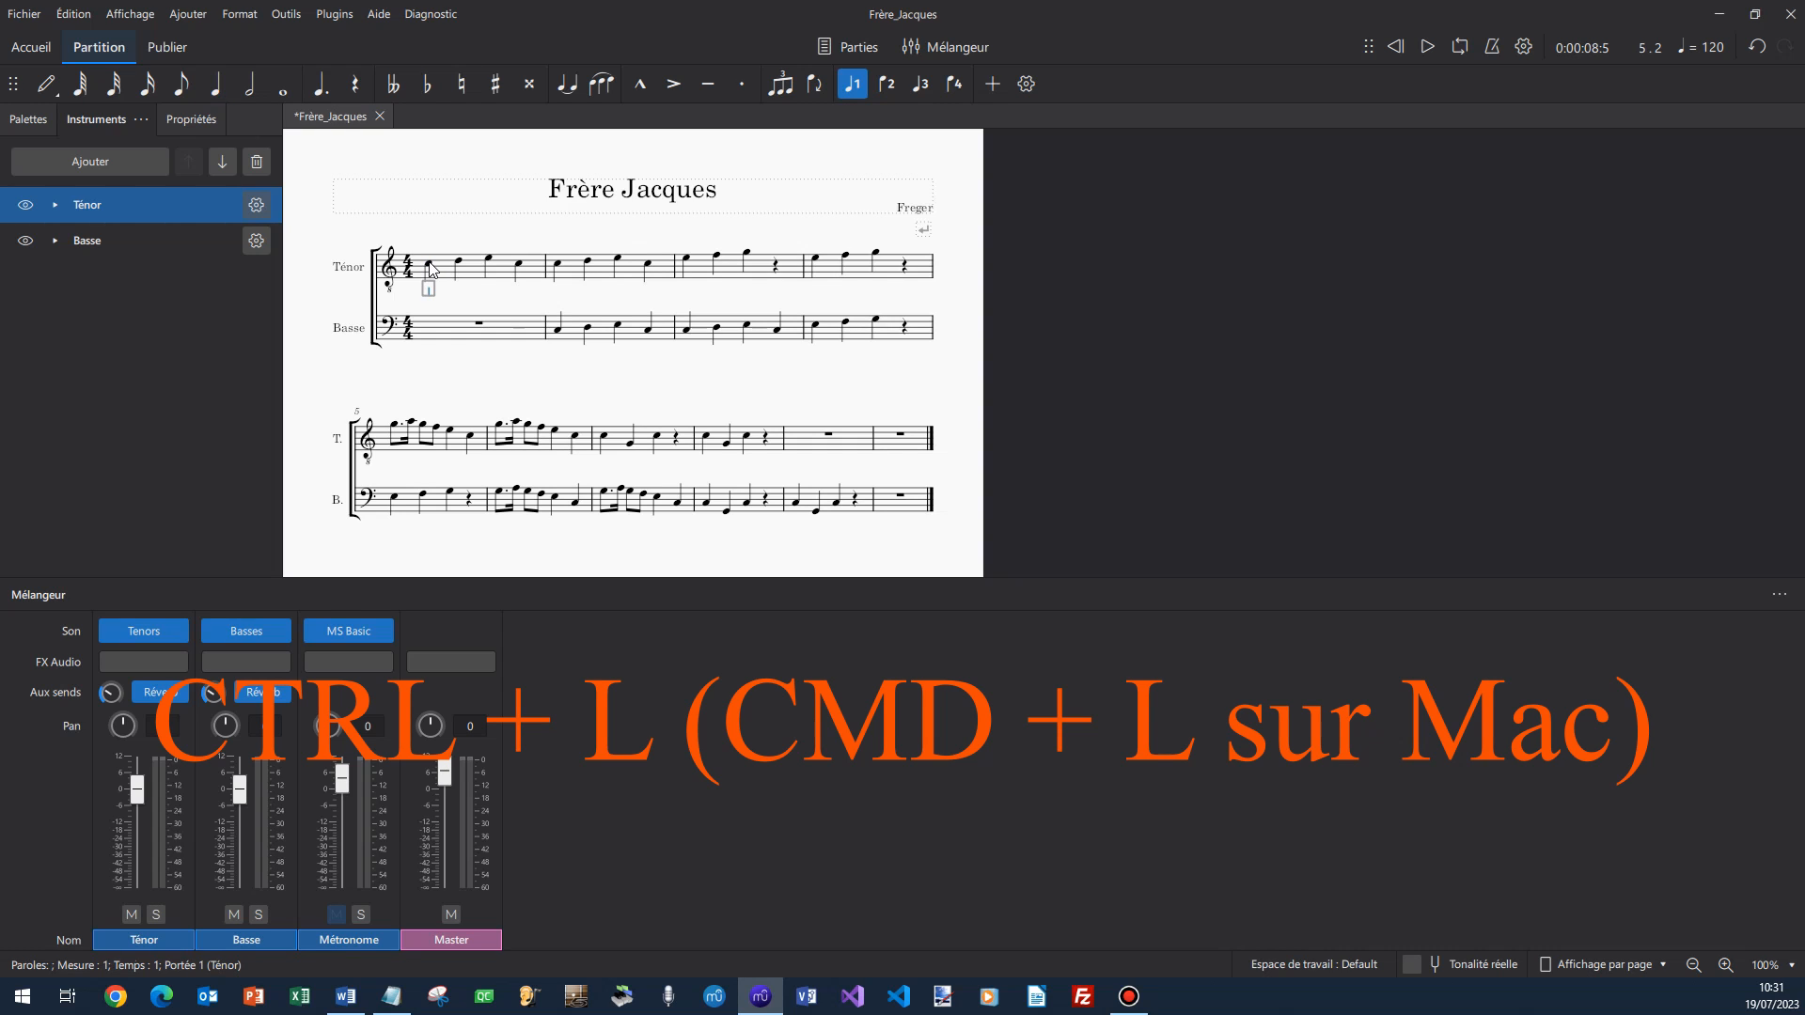
pyautogui.write('F')
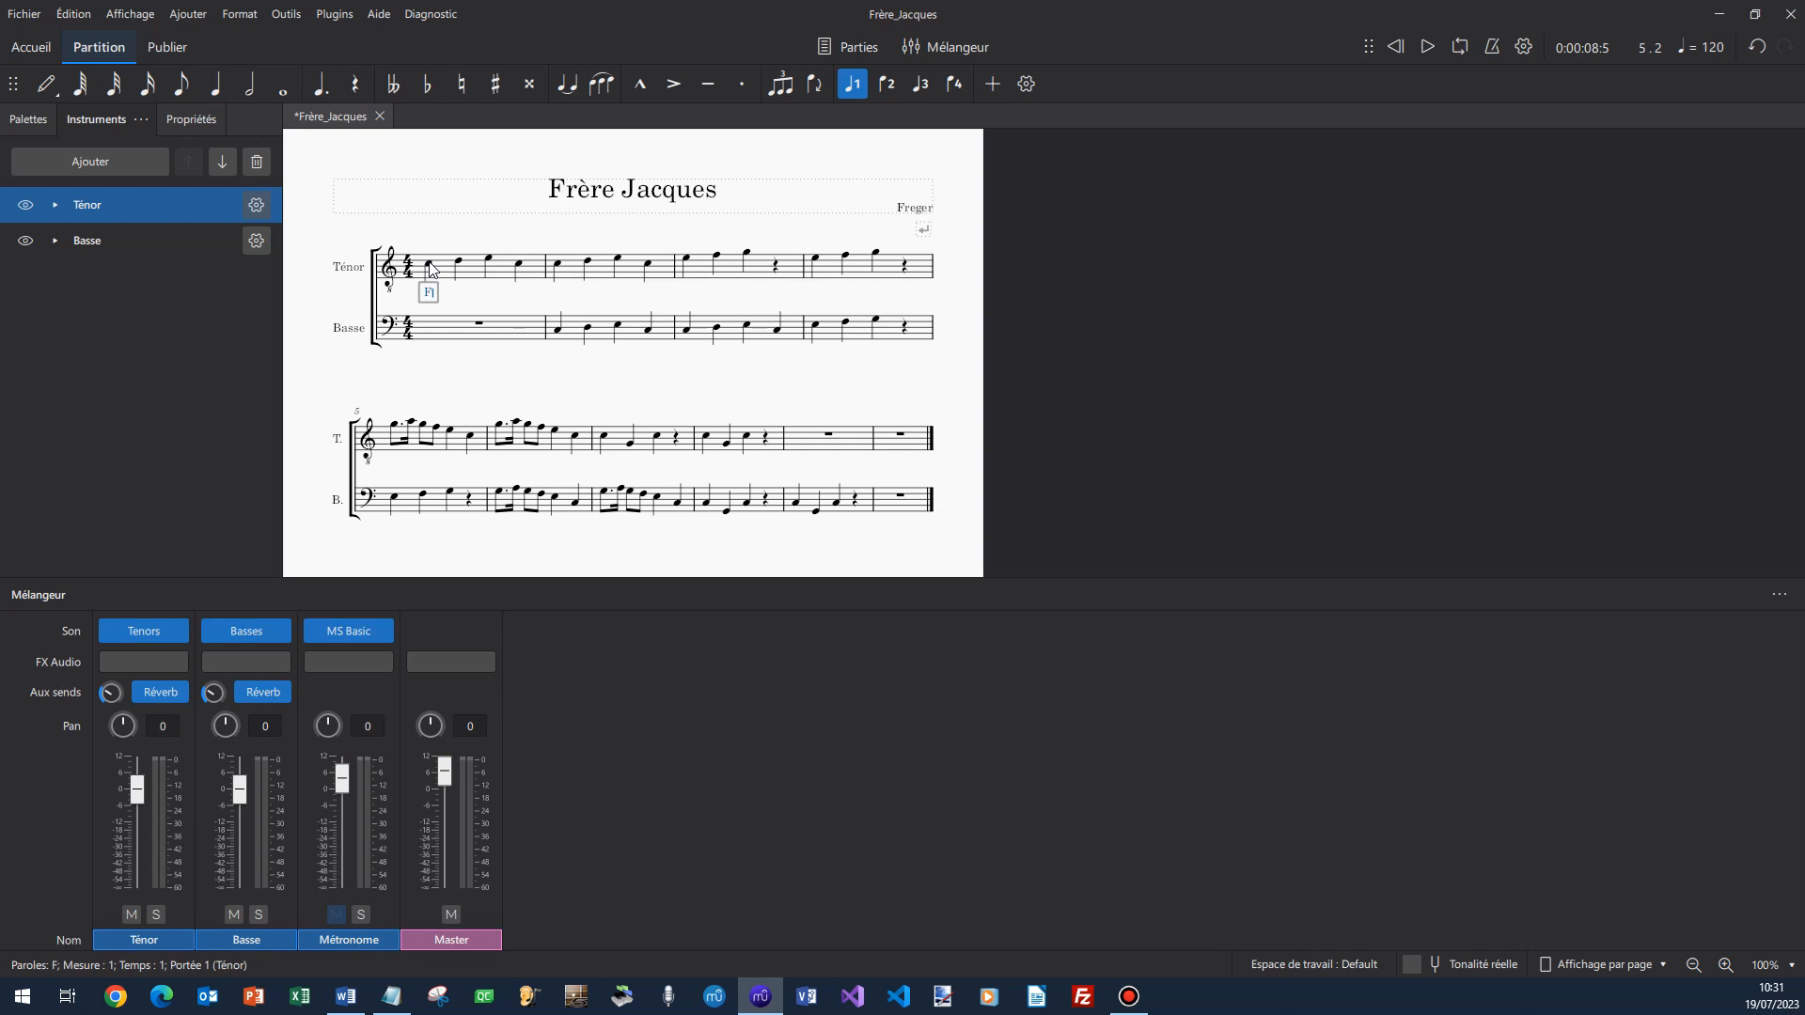
pyautogui.write('ré ')
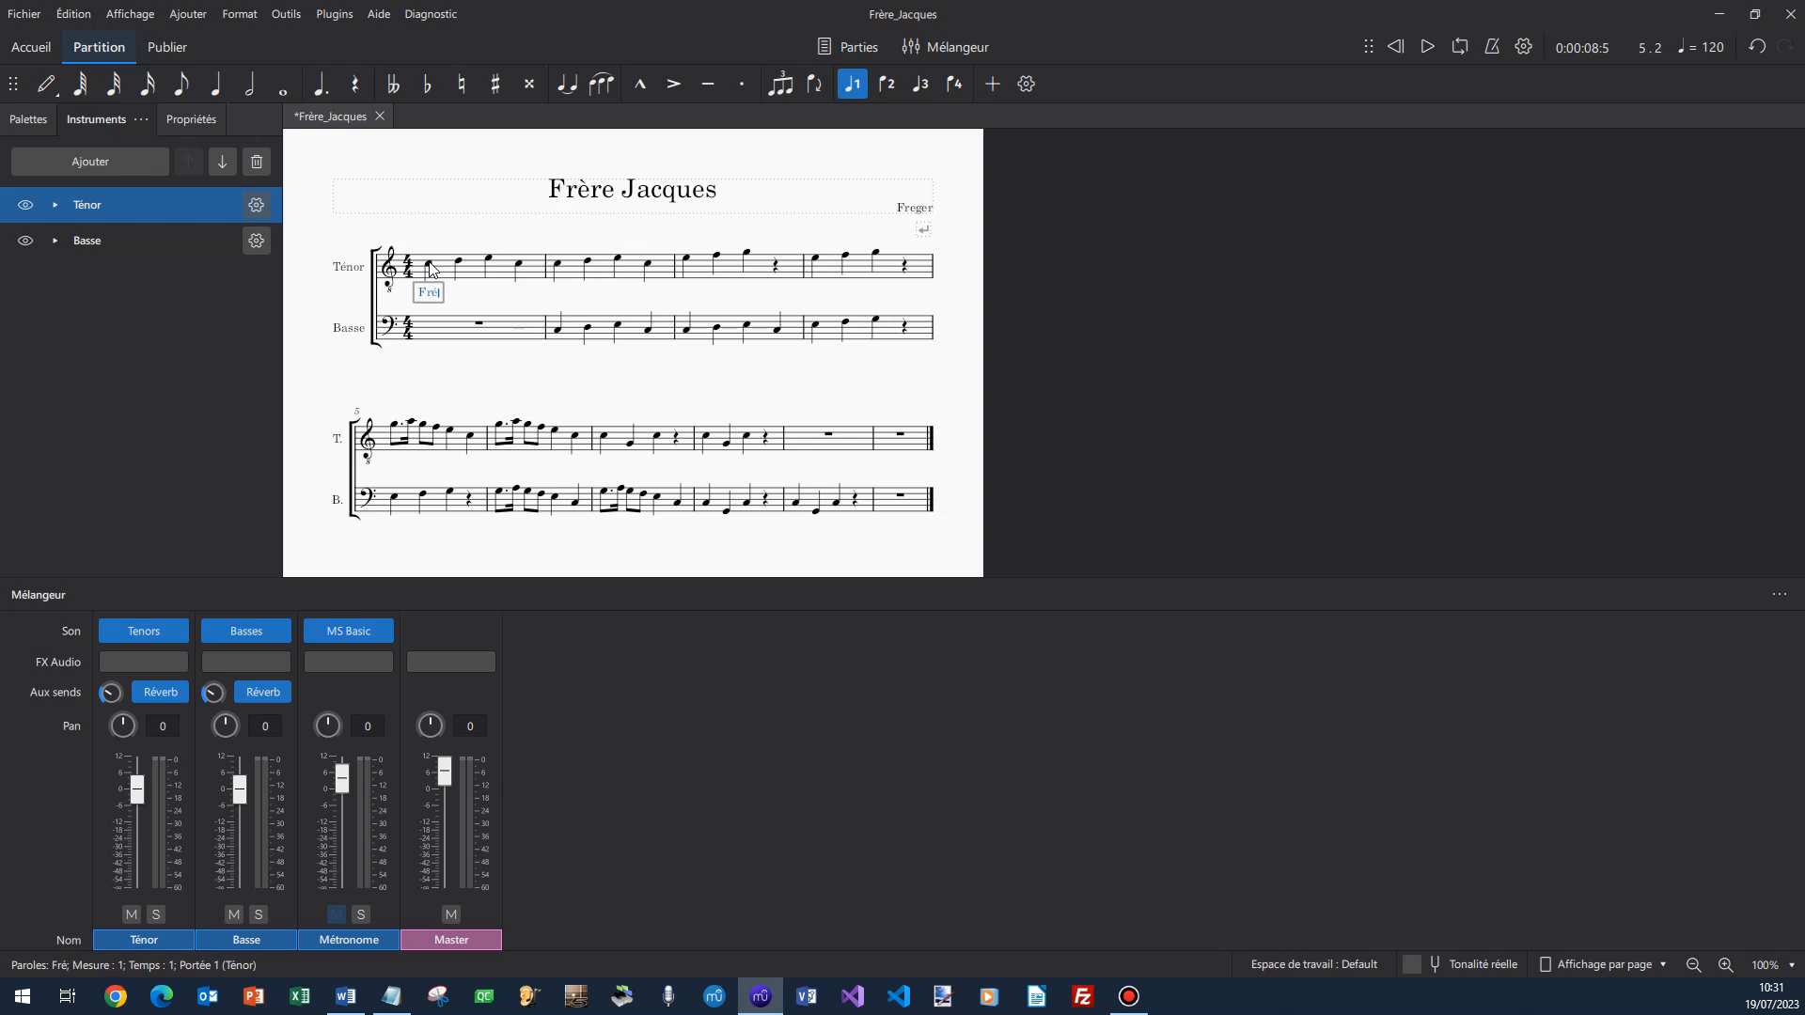
pyautogui.write('- ')
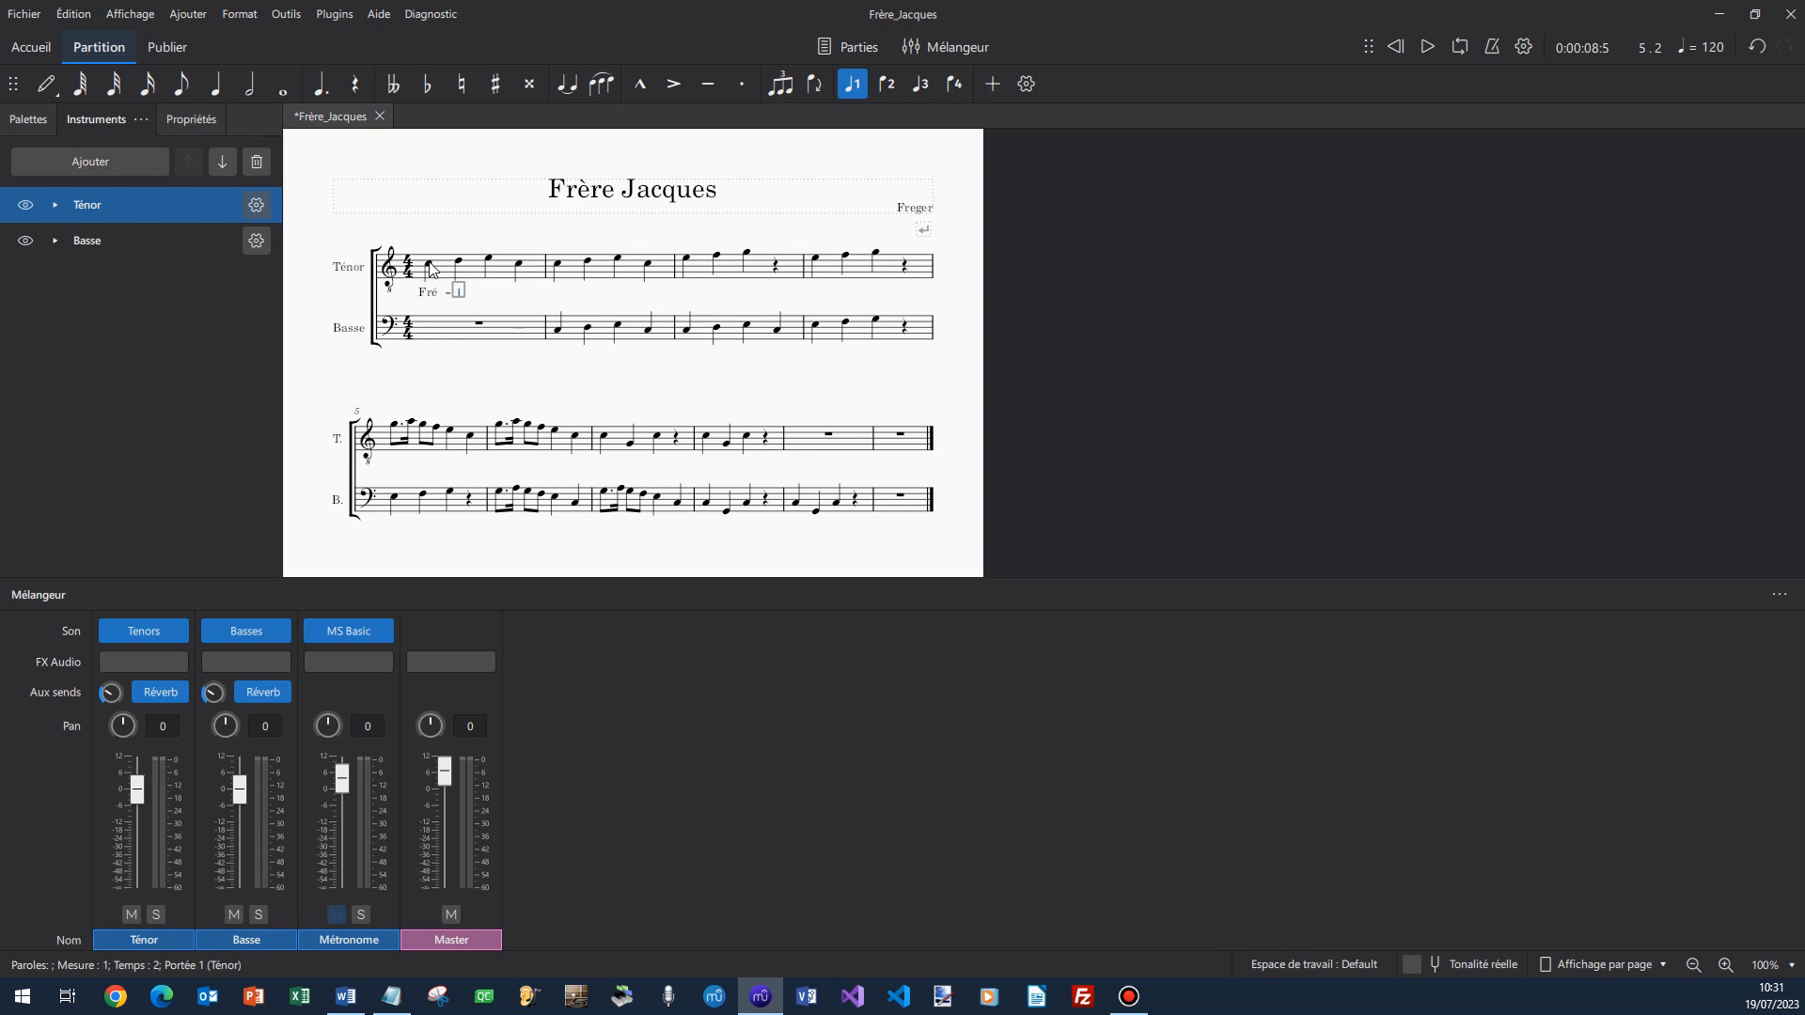
pyautogui.write('re')
pyautogui.press('space')
pyautogui.write('Jac')
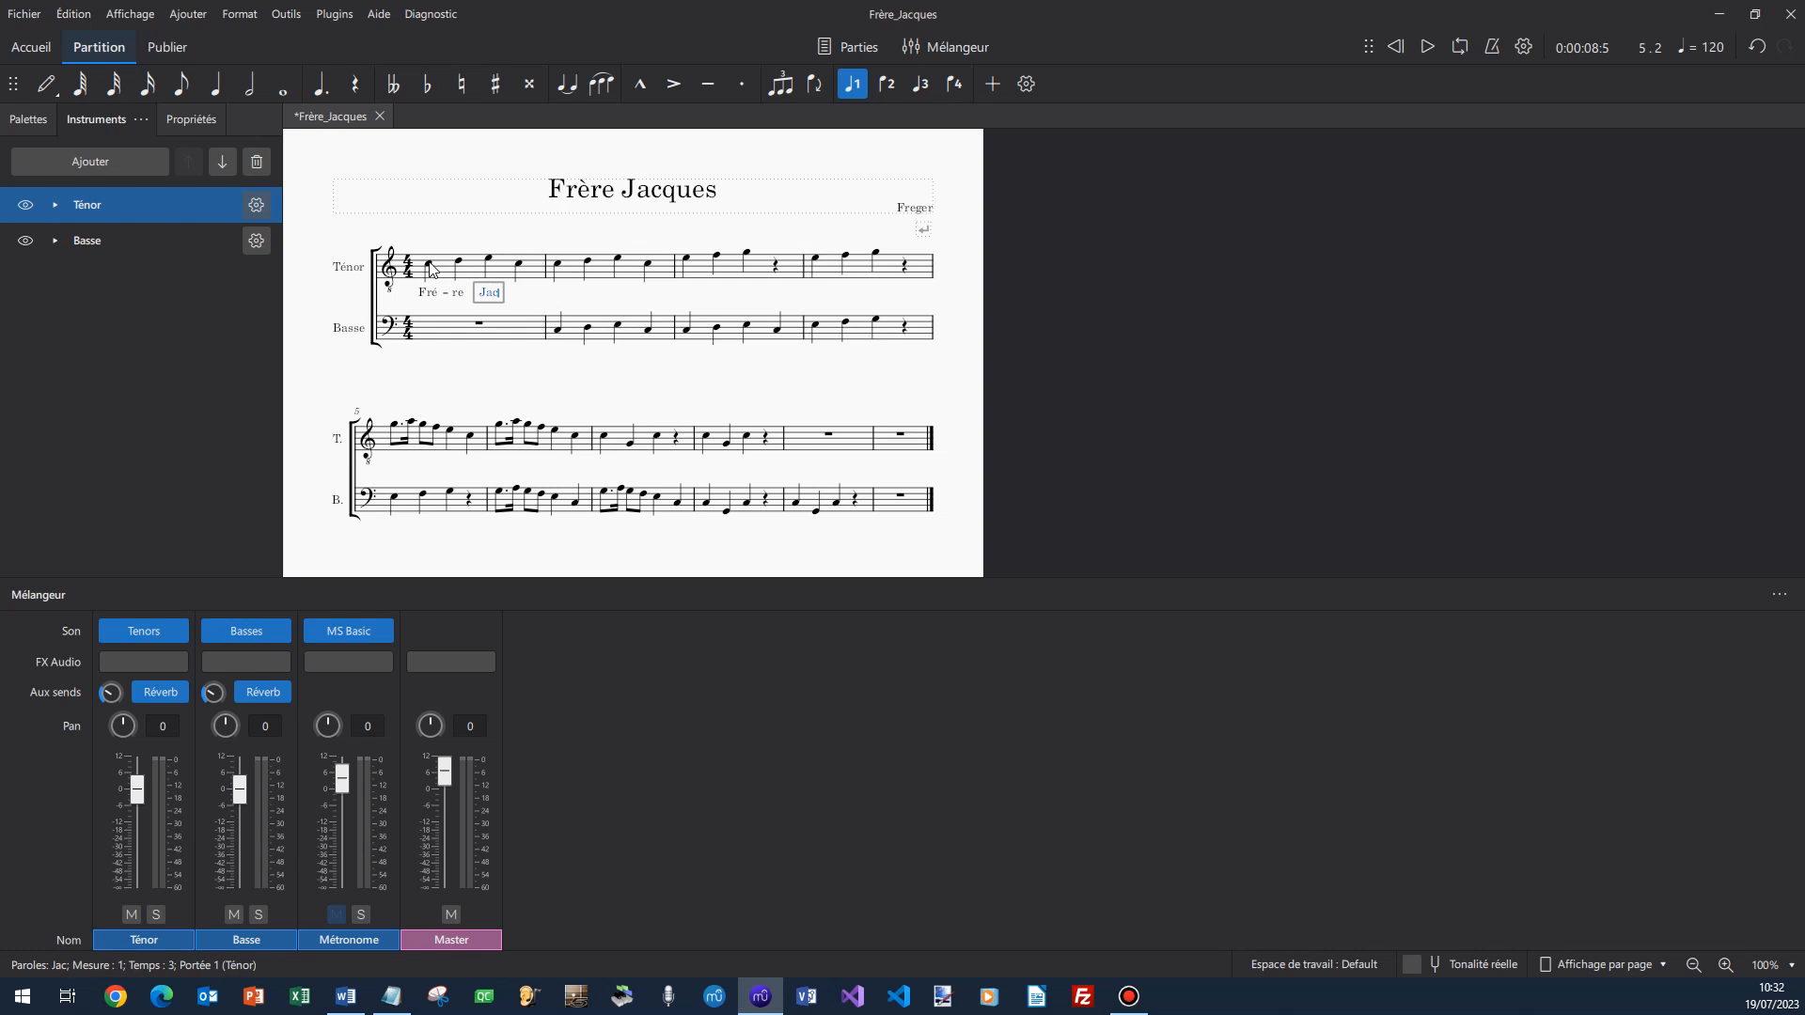
pyautogui.press('-')
pyautogui.write('ques')
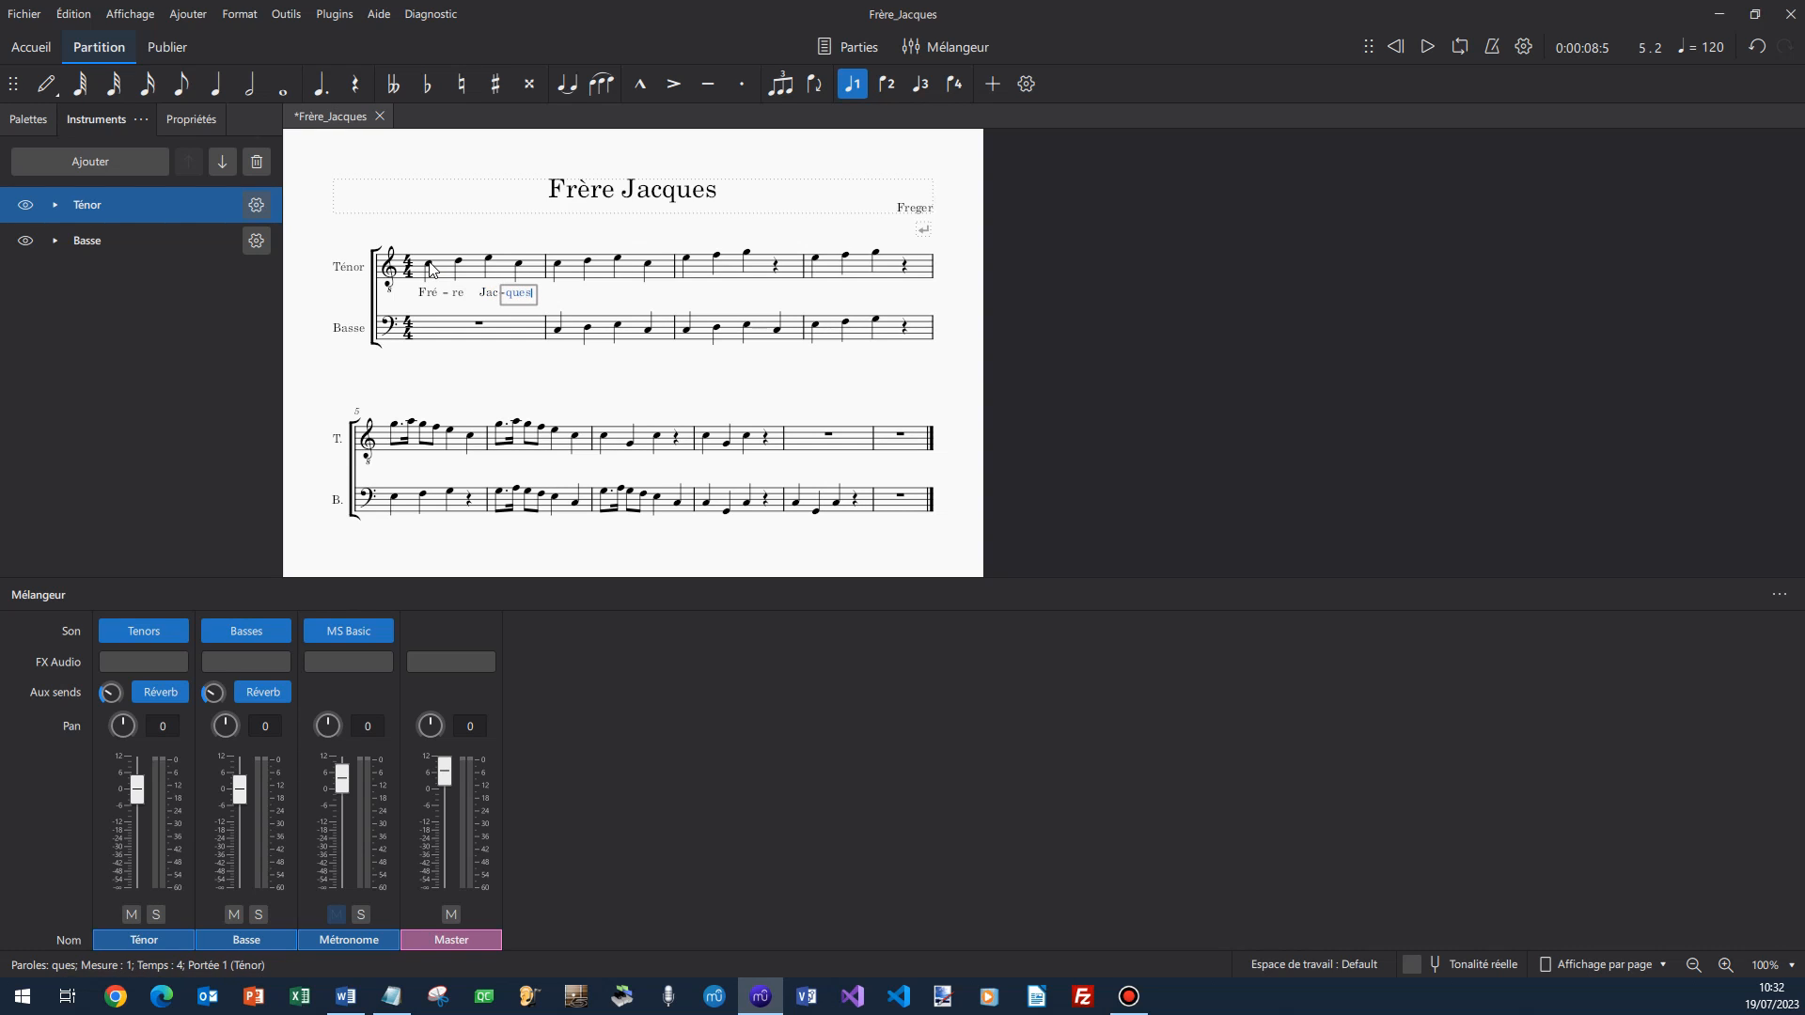
pyautogui.press('space')
pyautogui.write('Fré')
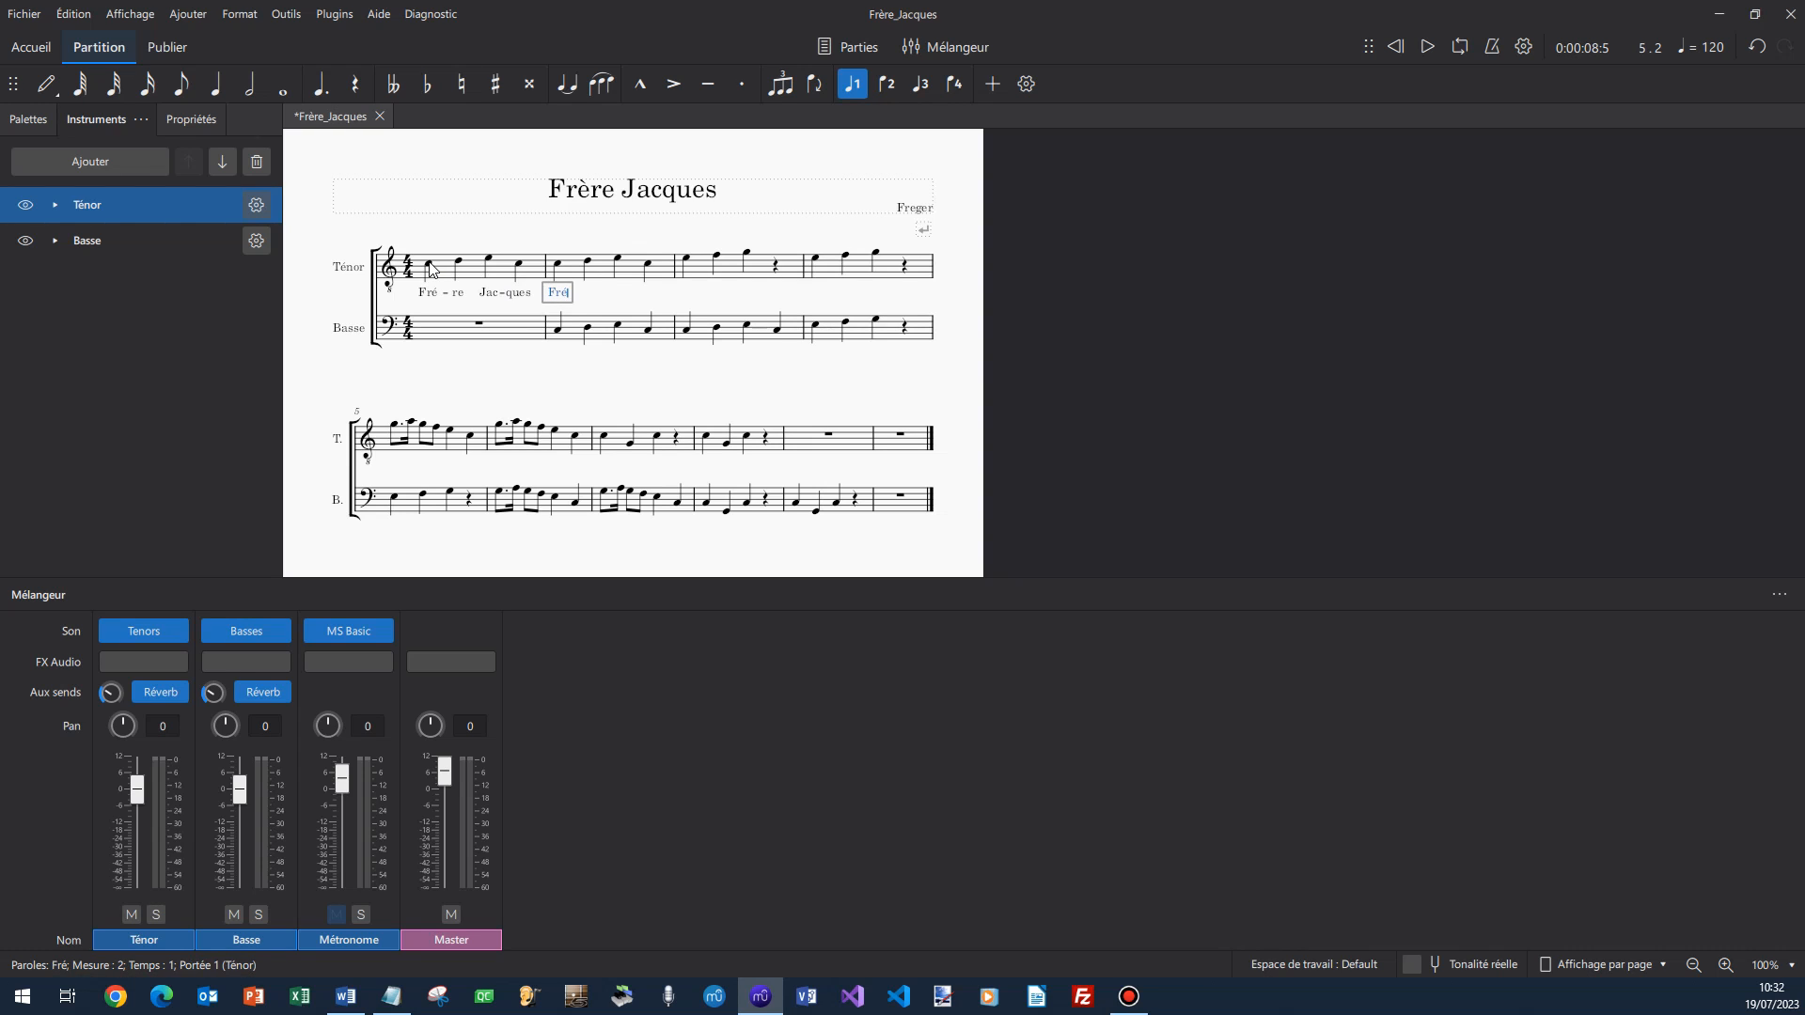
pyautogui.press('Escape')
# Select all the similar lyric syllables under the Ténor staff and delete them.
pyautogui.rightClick(426, 293)
pyautogui.click(614, 458)
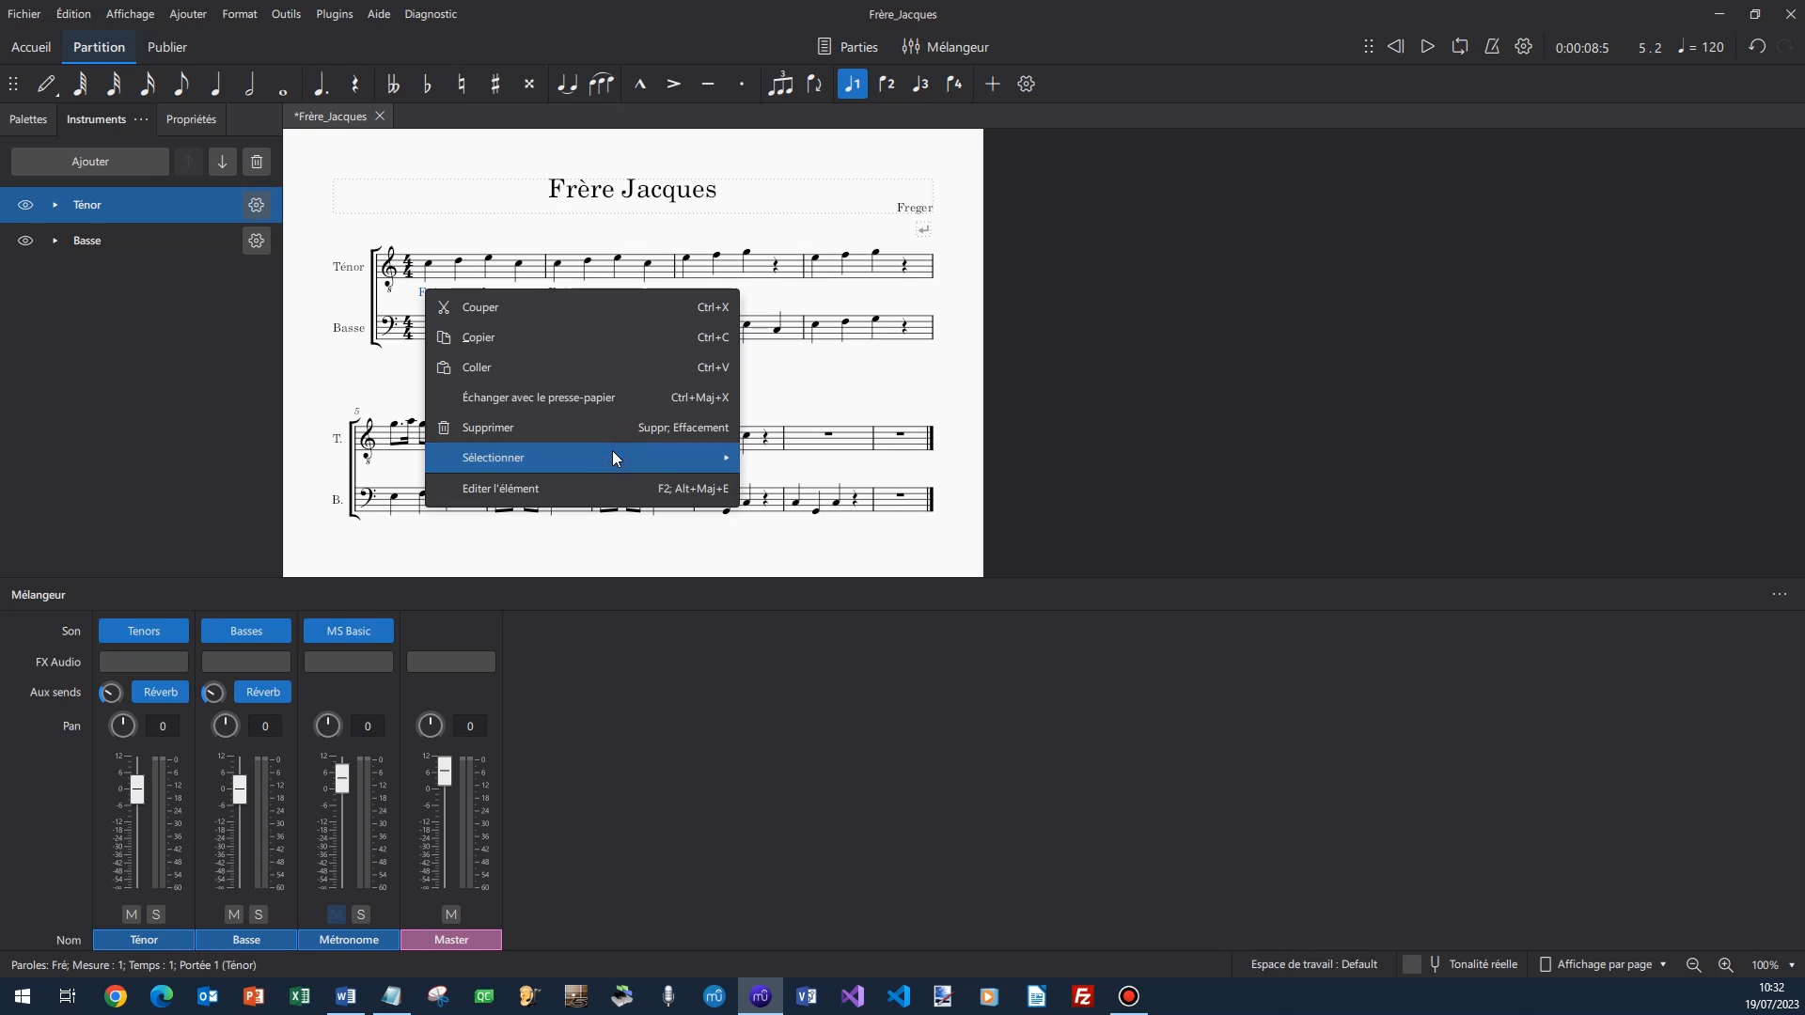
pyautogui.click(805, 461)
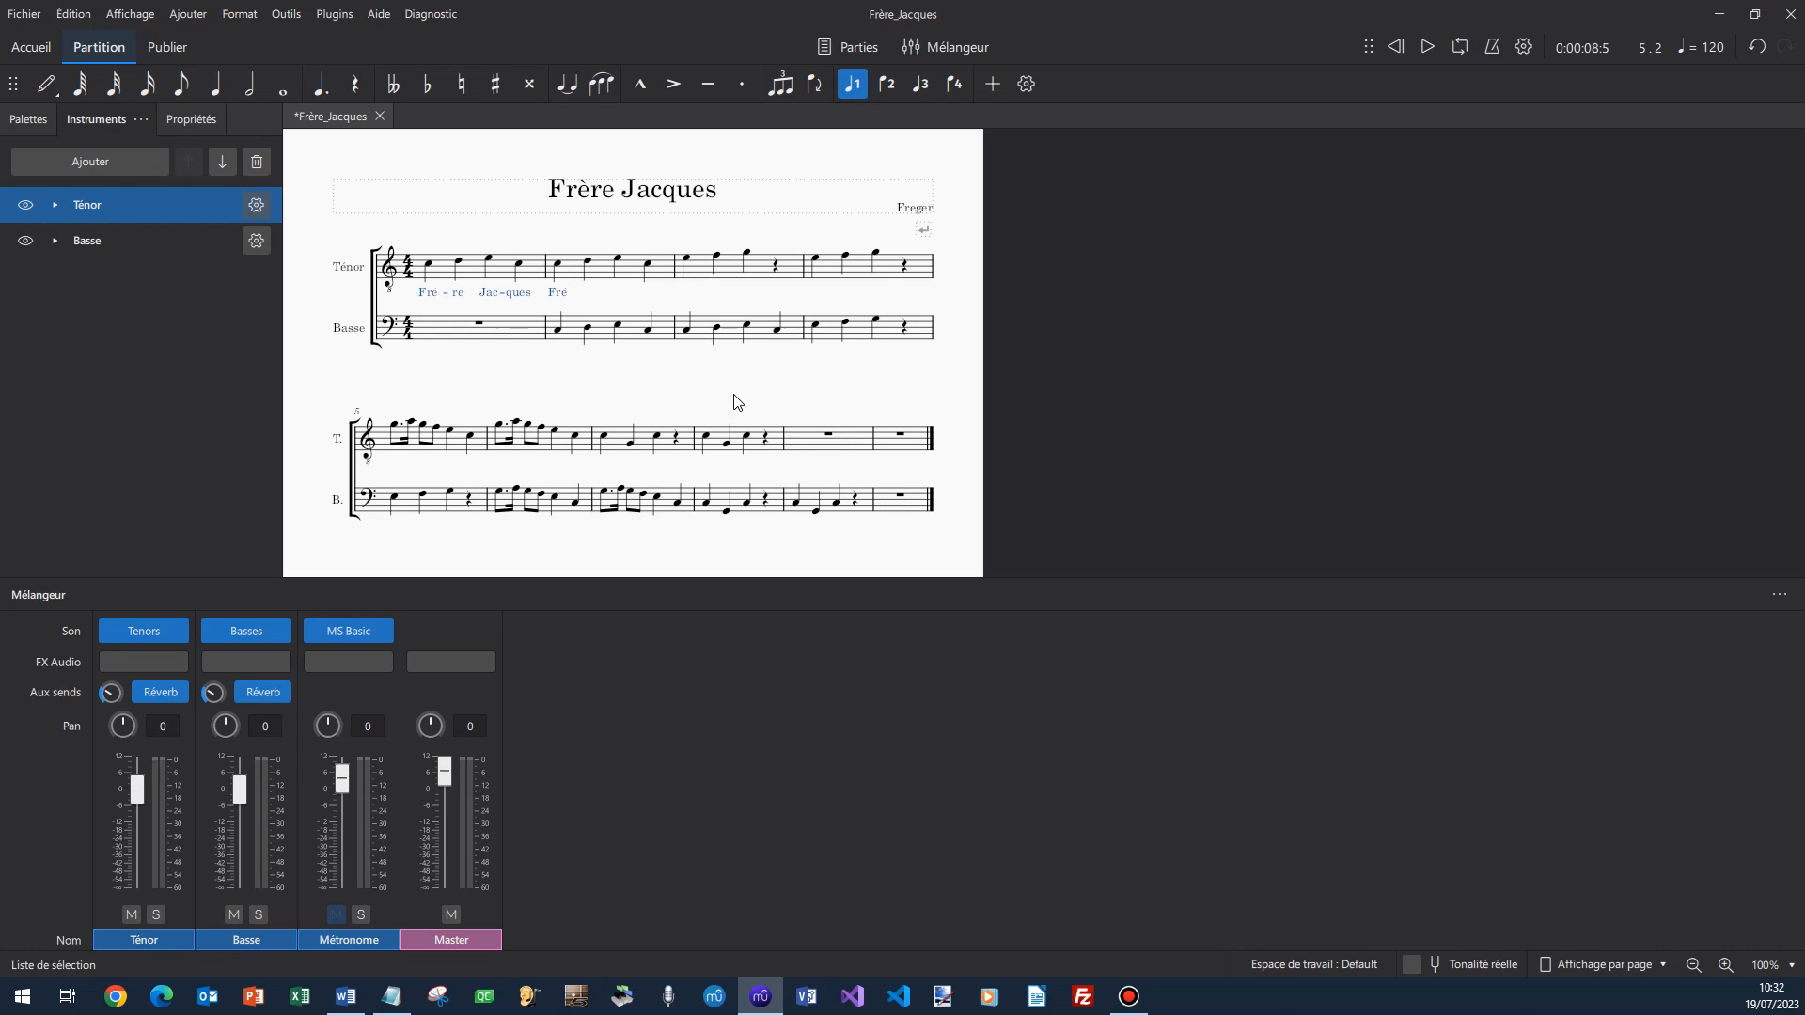
pyautogui.press('Delete')
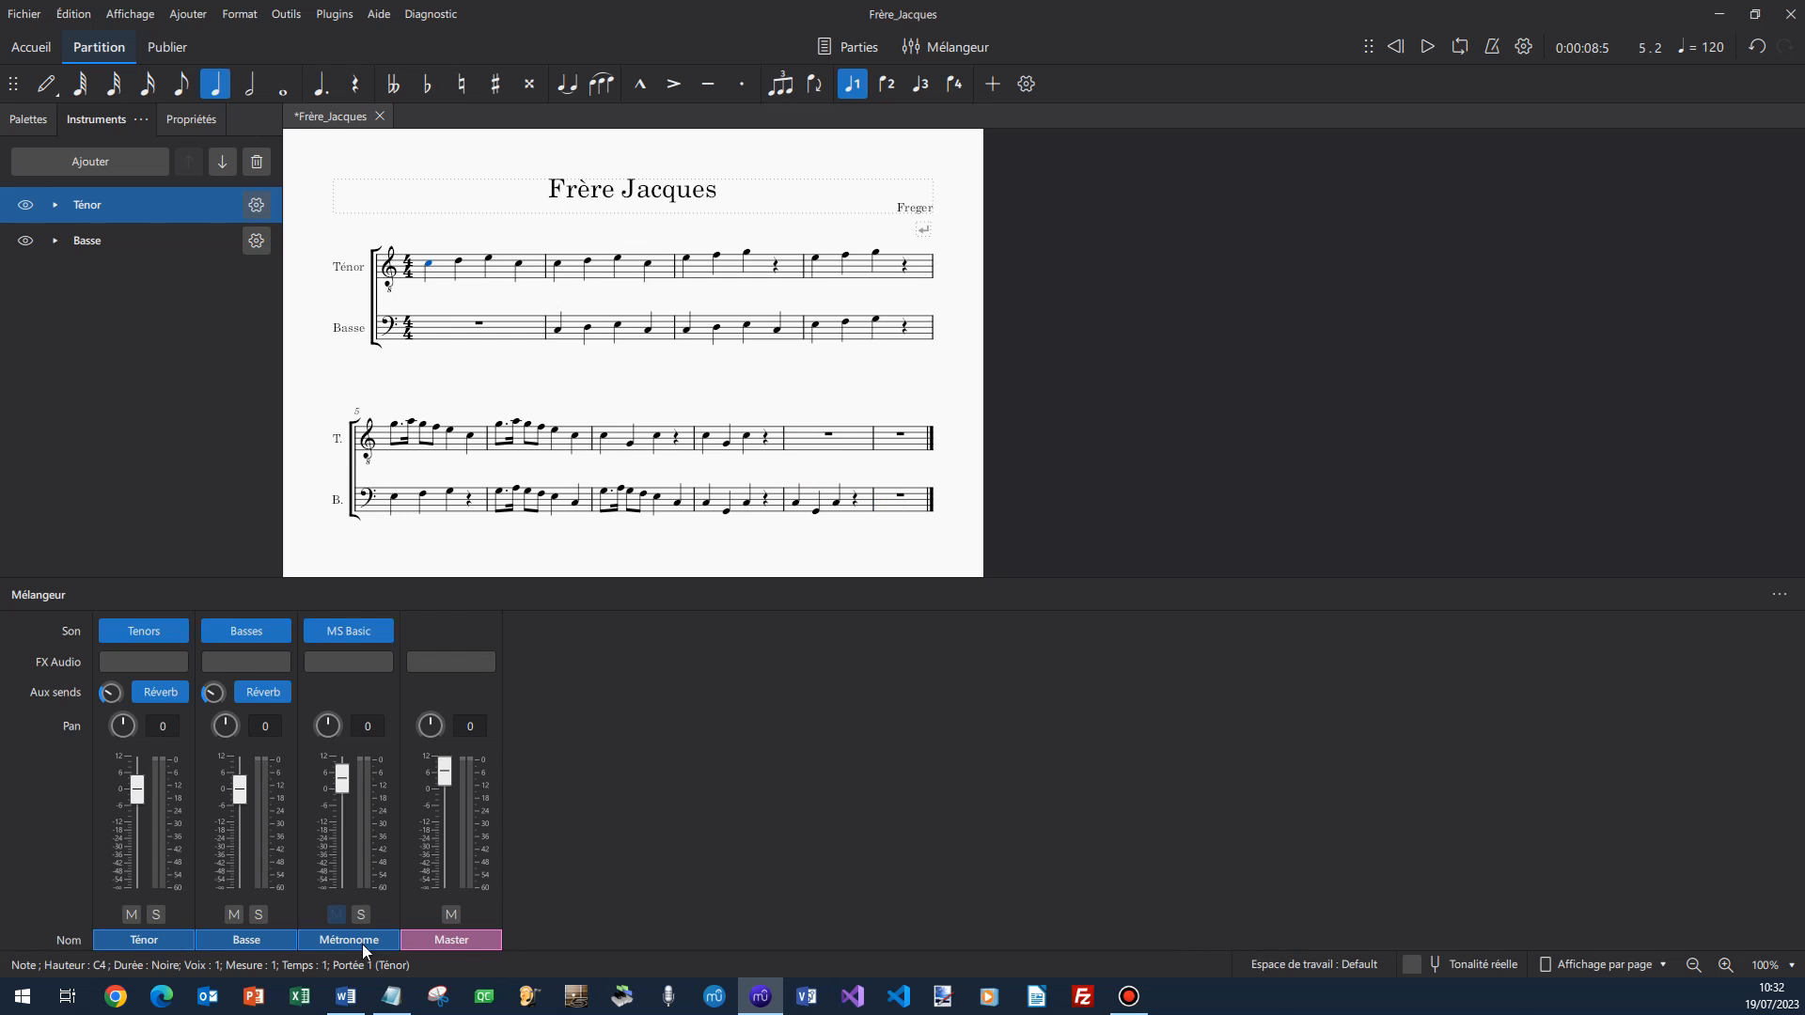
# Switch to Notepad and delete the unhyphenated "Frére Jacques Frére Jacques" line from ParolesFrereJacques.txt.
pyautogui.click(391, 997)
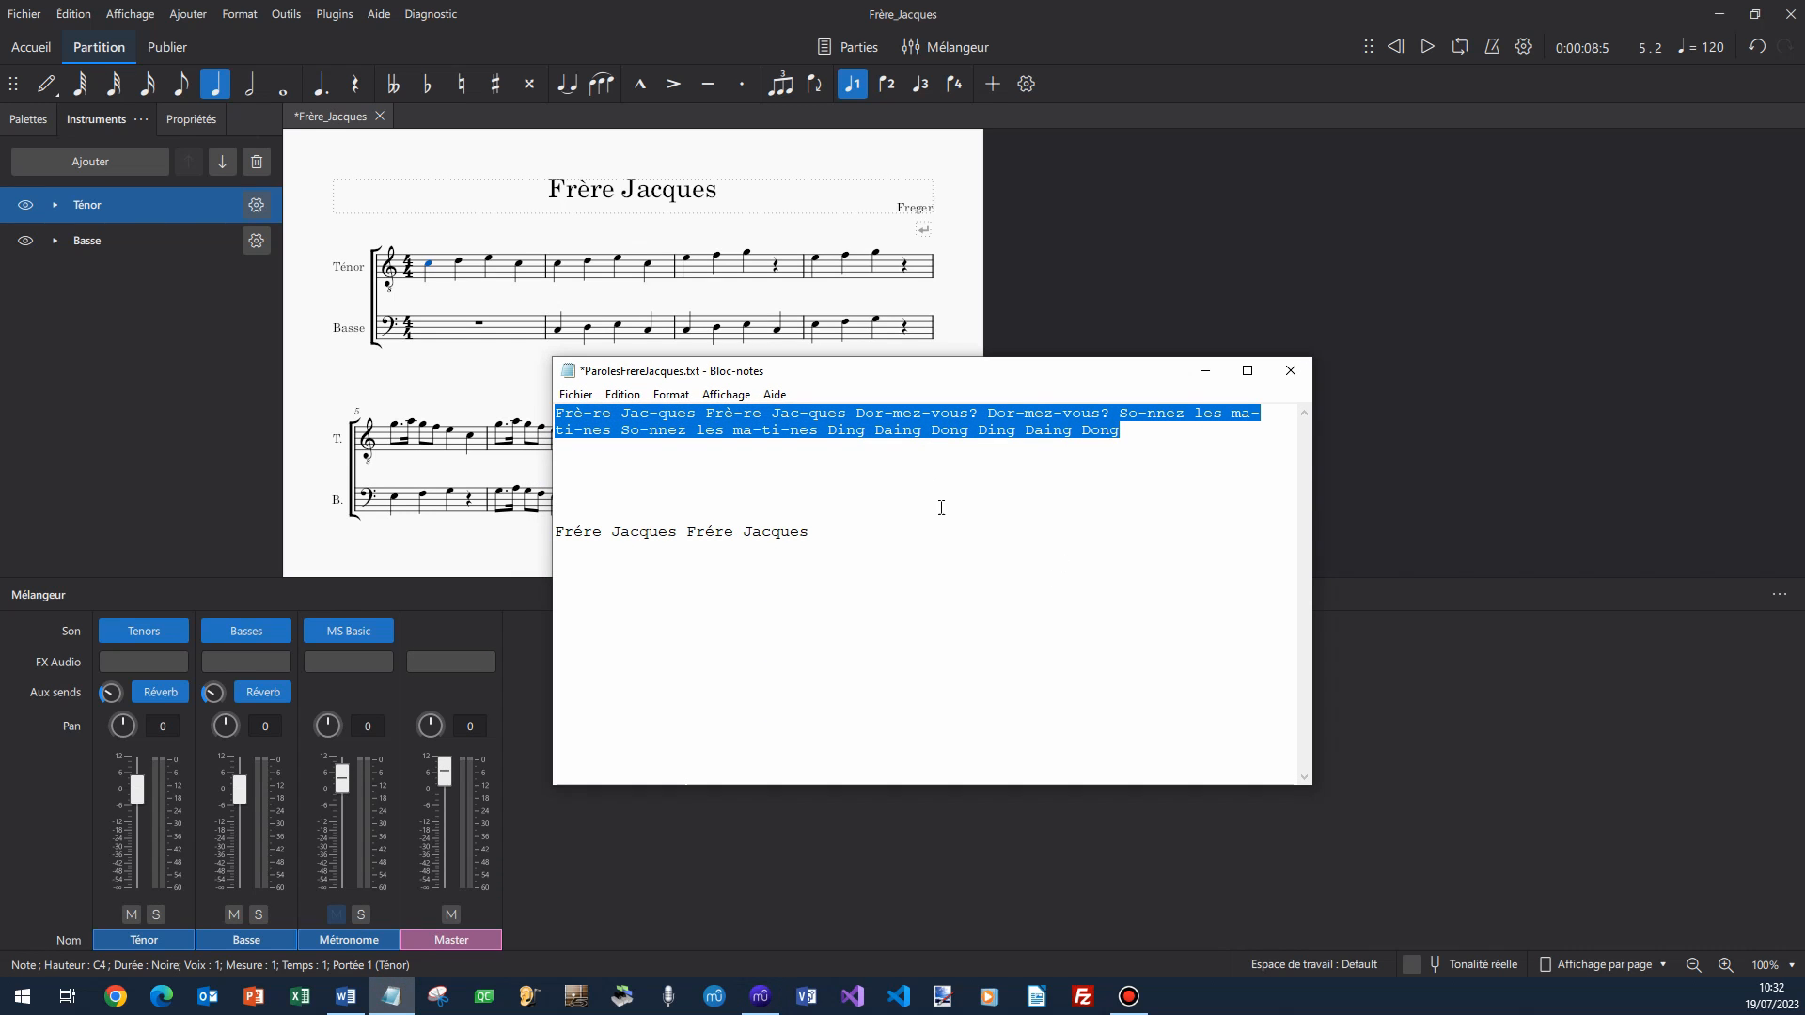
pyautogui.click(779, 479)
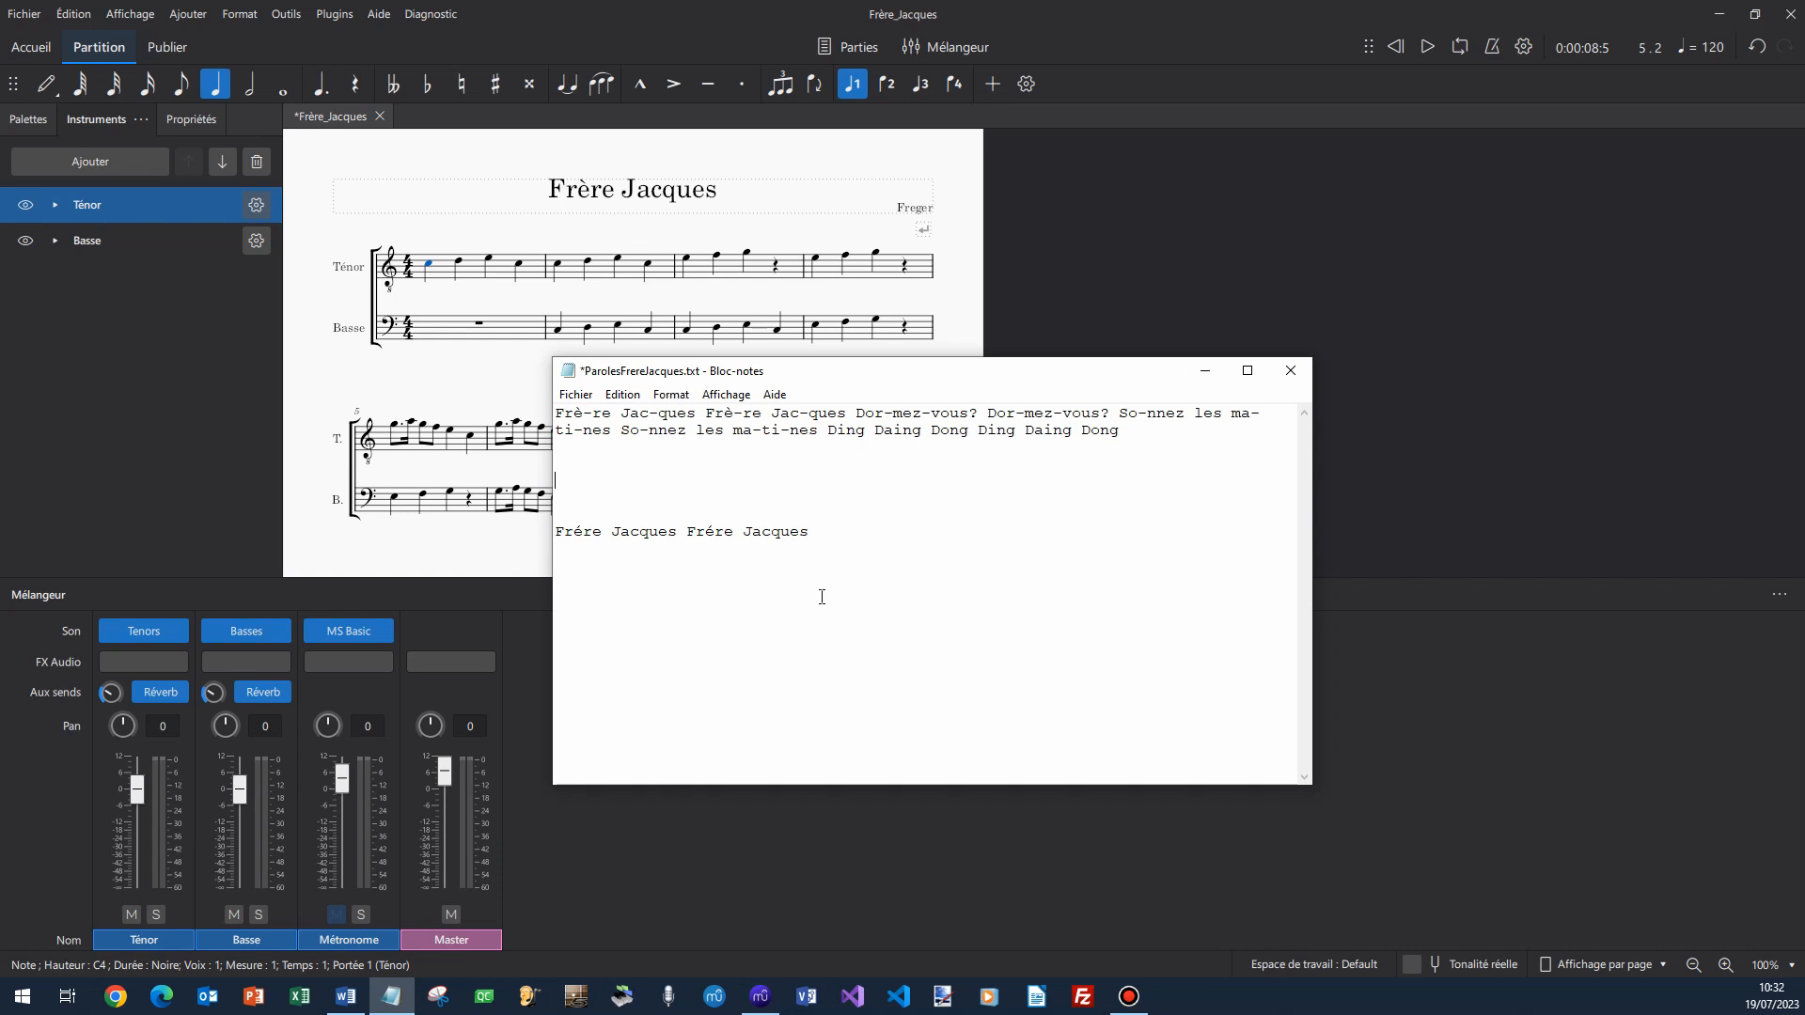
pyautogui.tripleClick(842, 532)
pyautogui.press('Delete')
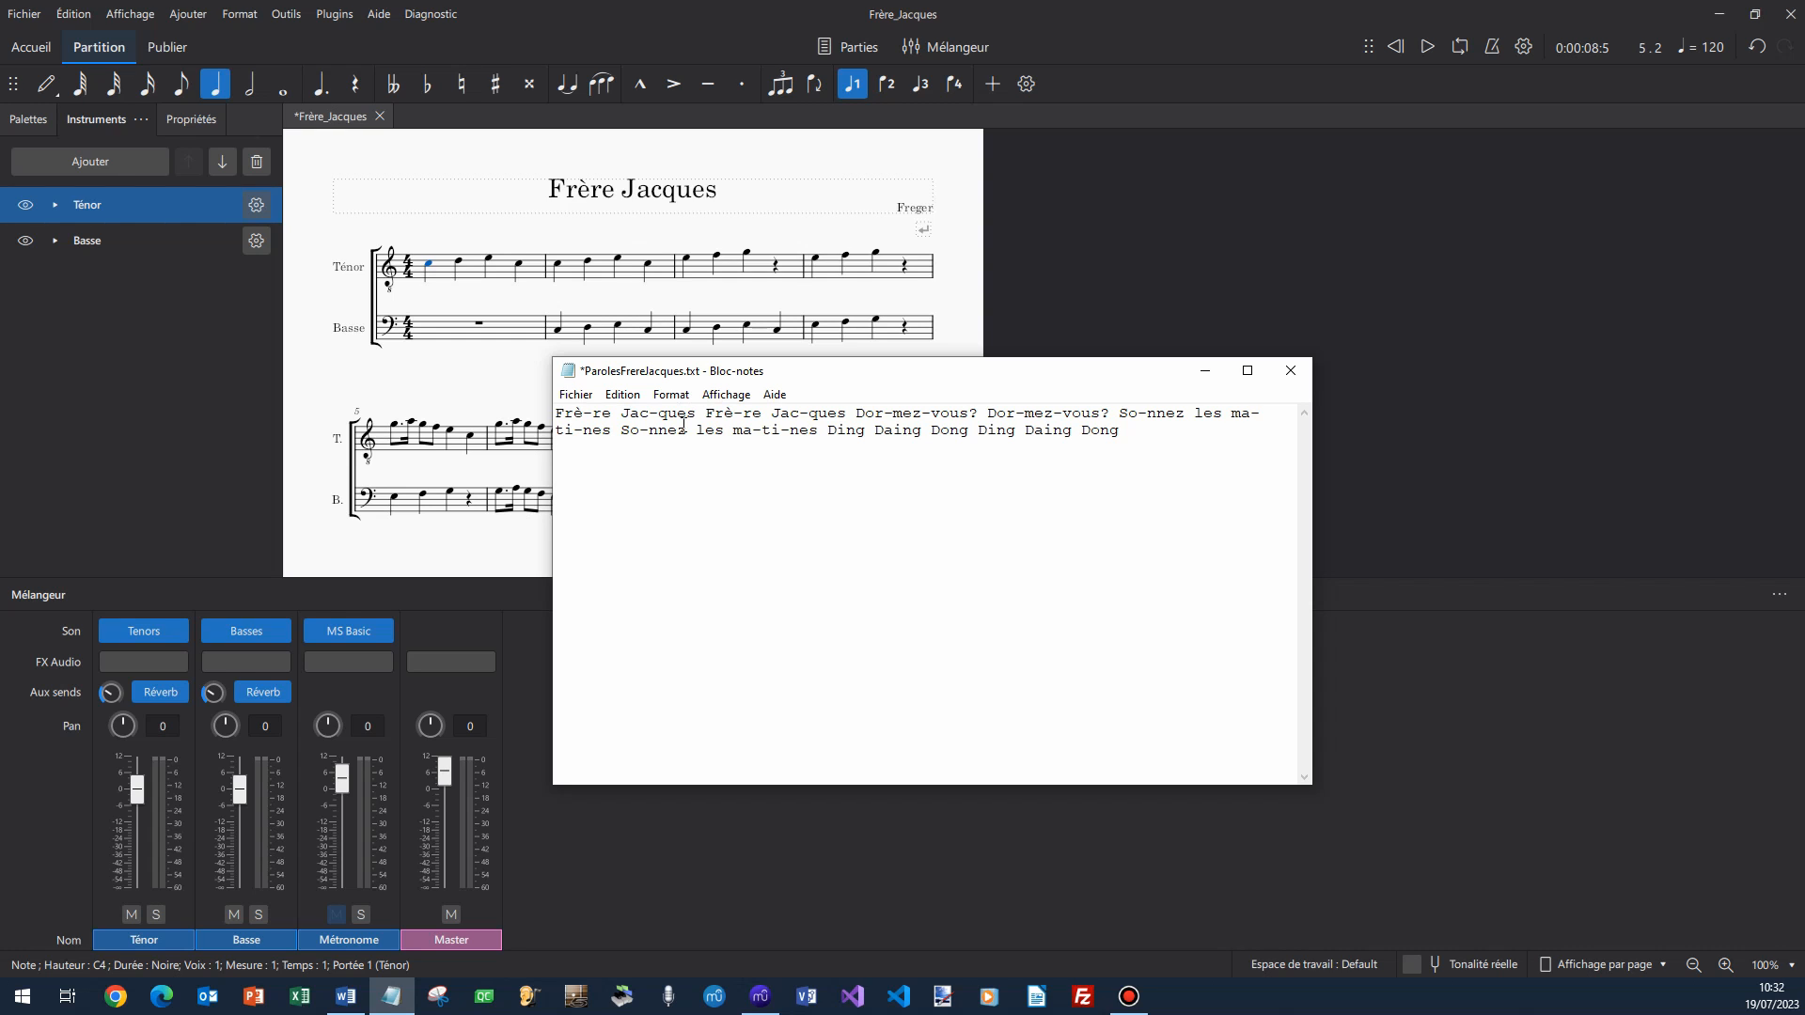
# Copy the full hyphenated lyrics from the text file and paste them syllable by syllable under the Ténor staff from the first note in MuseScore.
pyautogui.hotkey('ctrl', 'a')
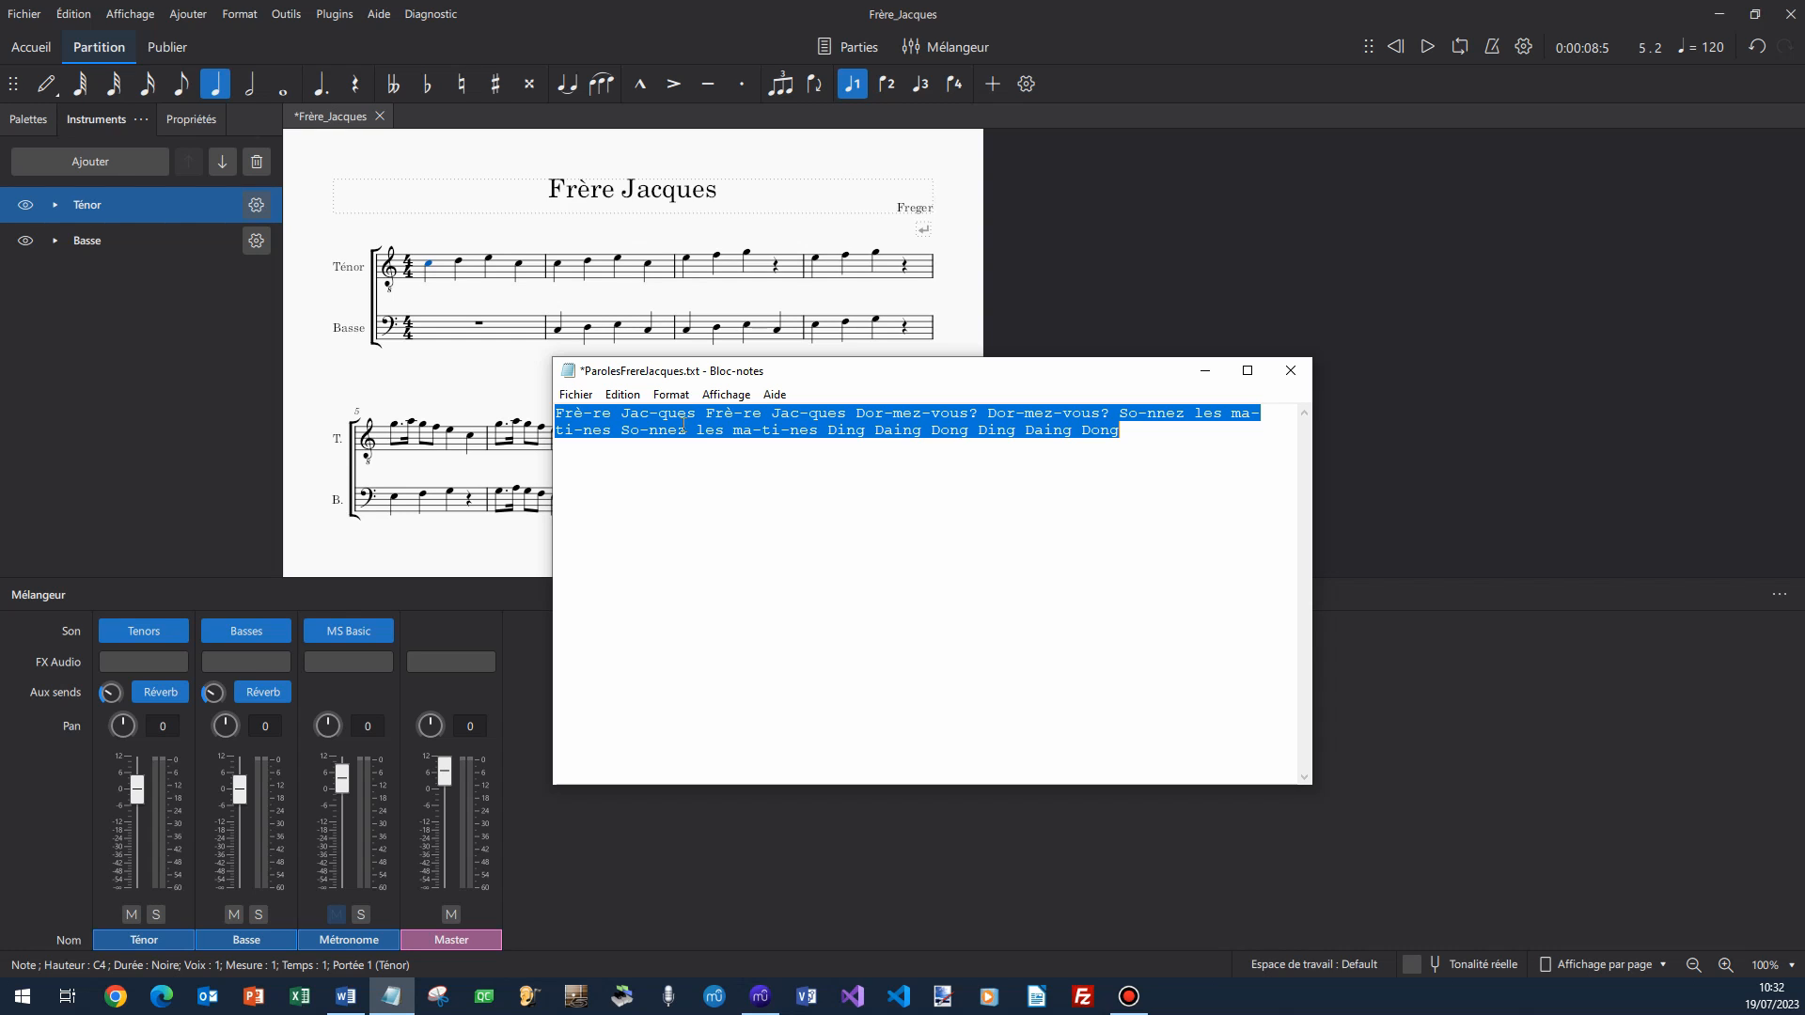
pyautogui.click(429, 266)
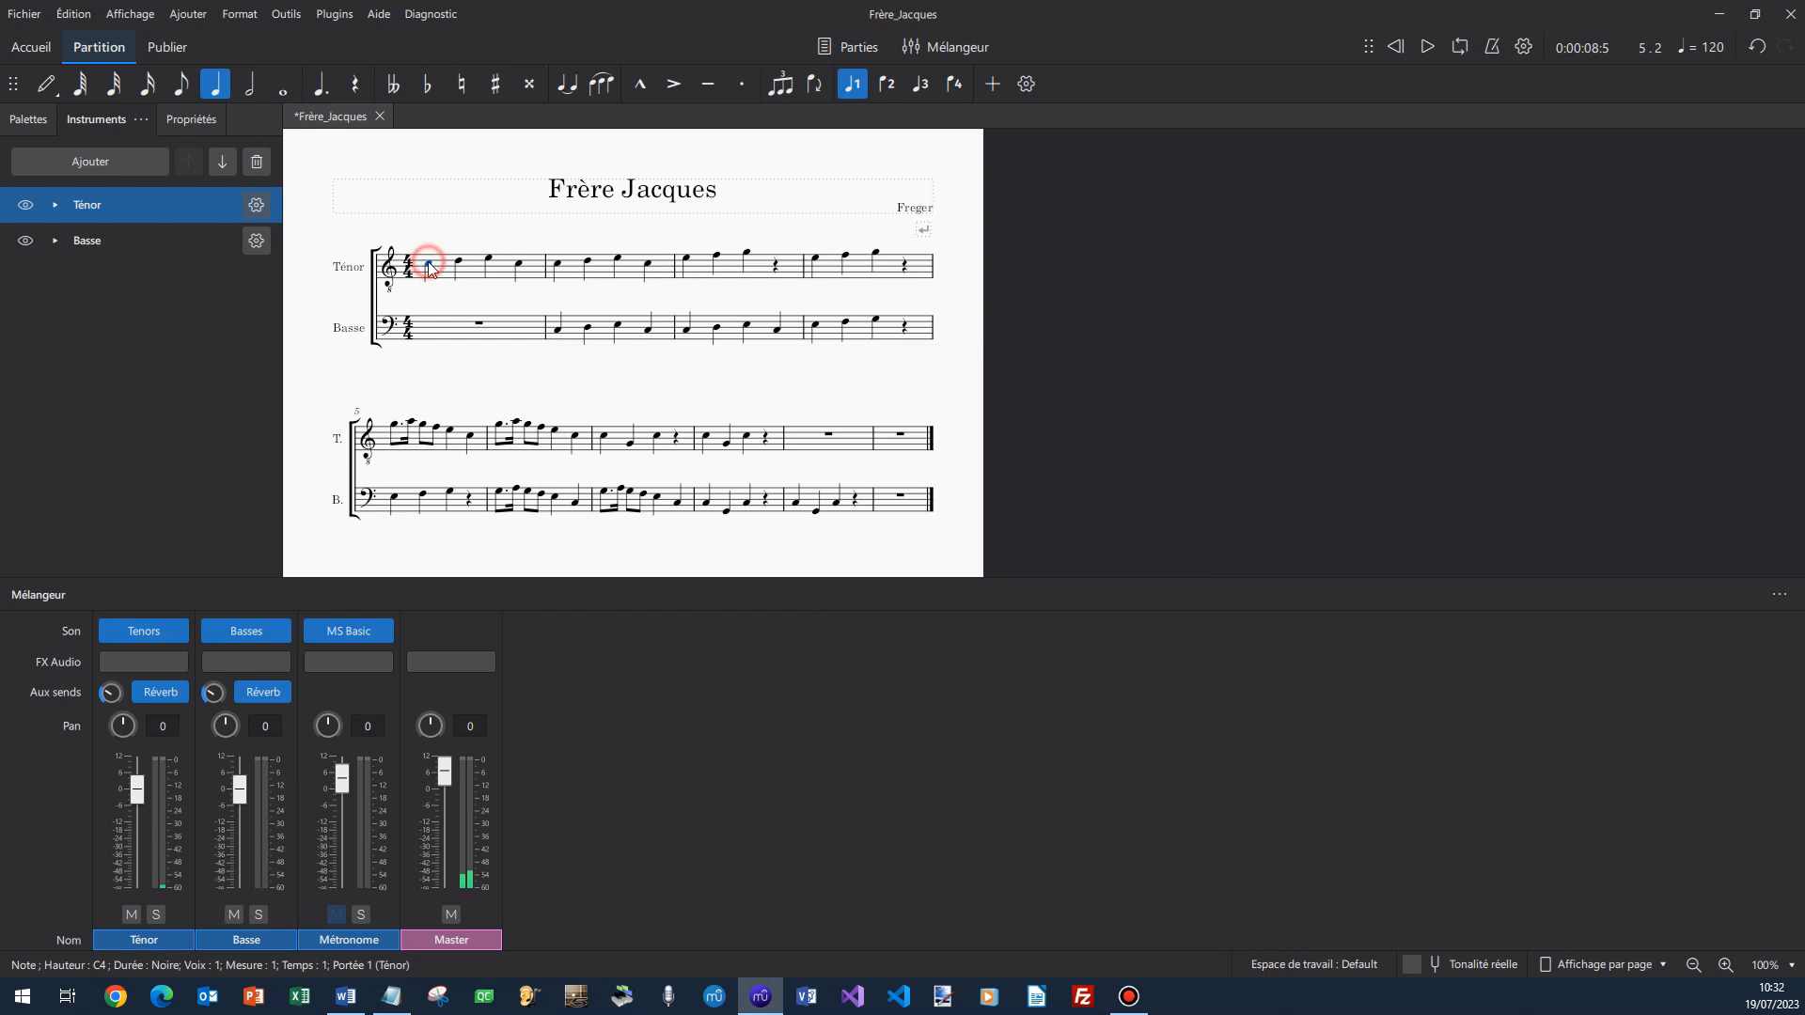
pyautogui.hotkey('ctrl', 'l')
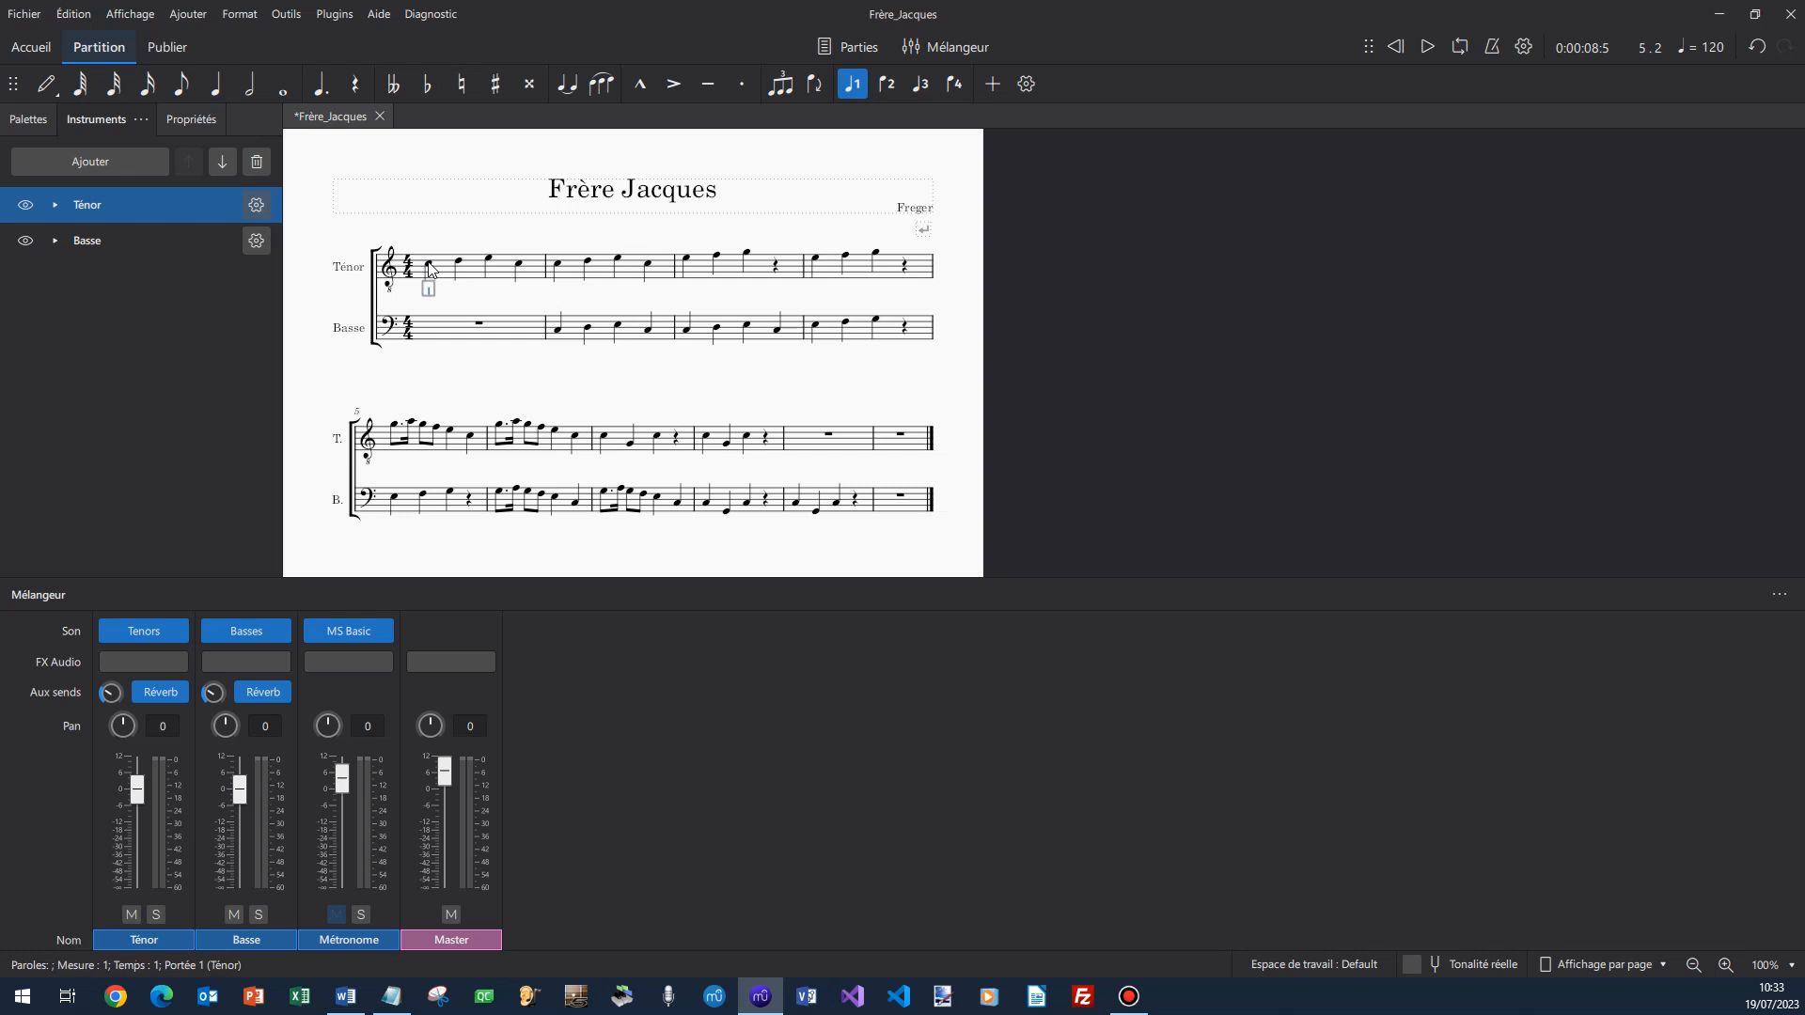
pyautogui.write('Frè-re Jac-ques Frè-re Jac-ques Dor-mez-vous? Dor-')
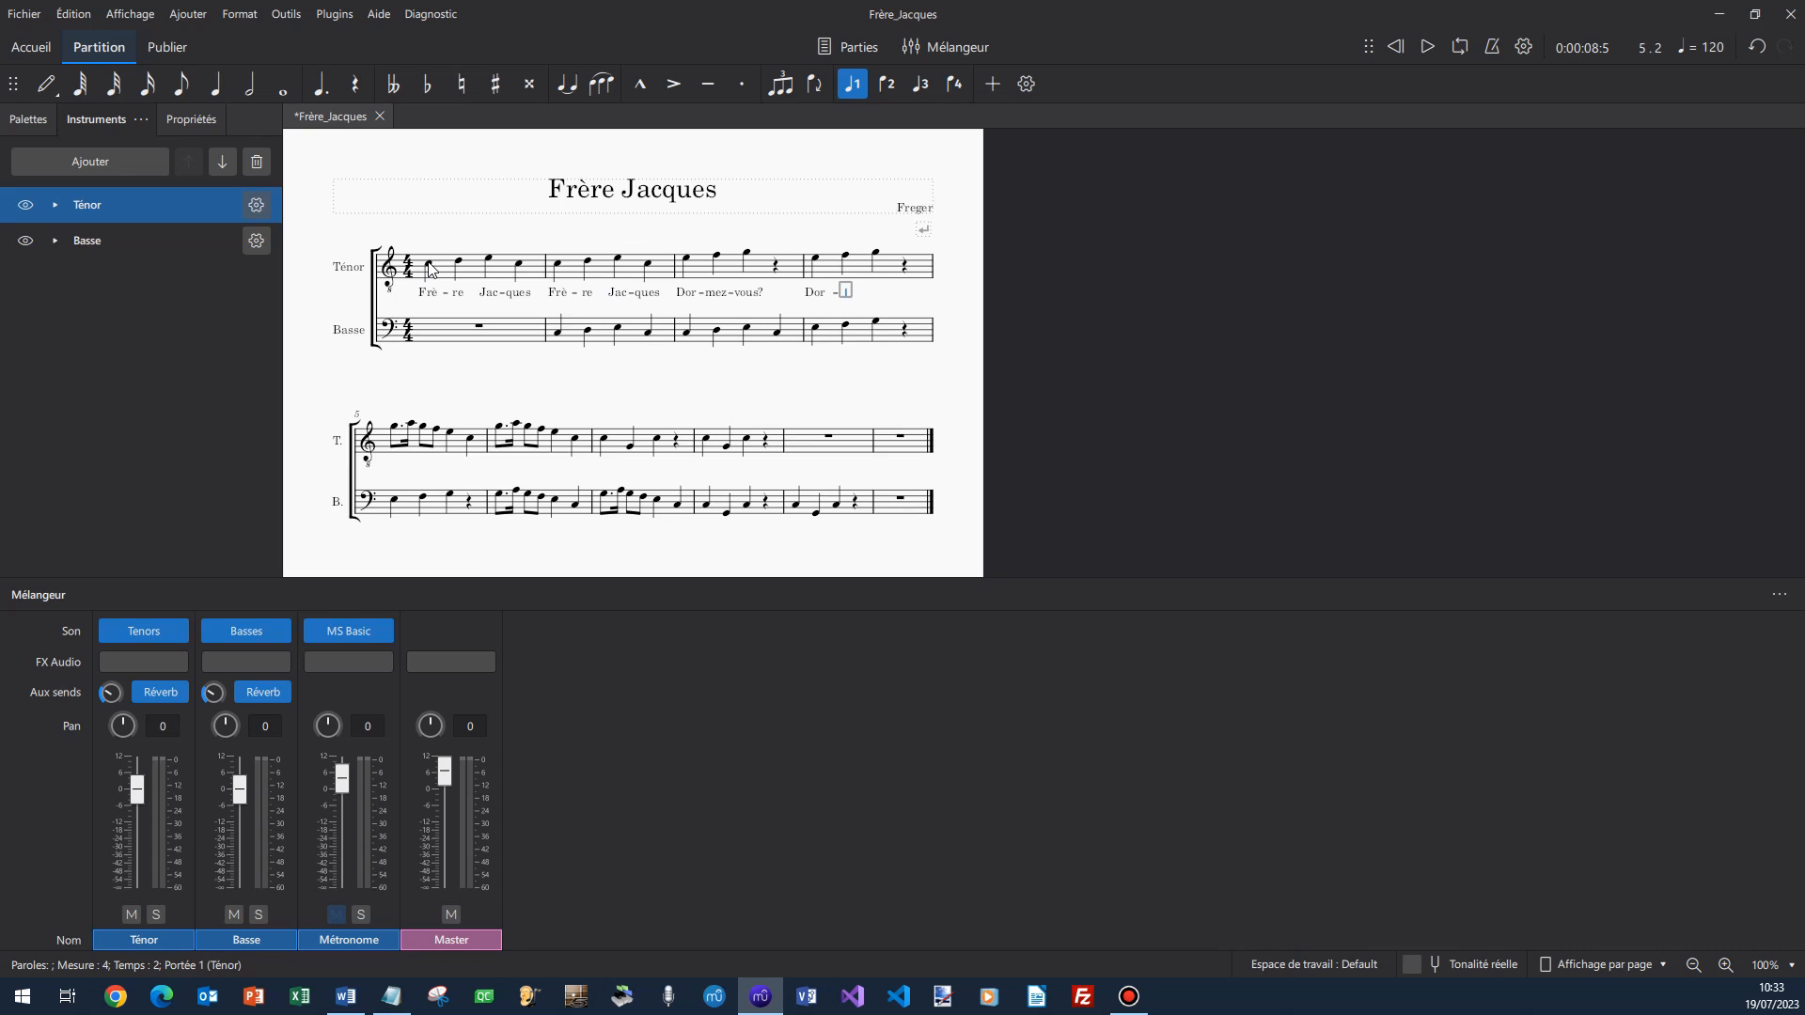
pyautogui.write('mez-vous? So-nnez les')
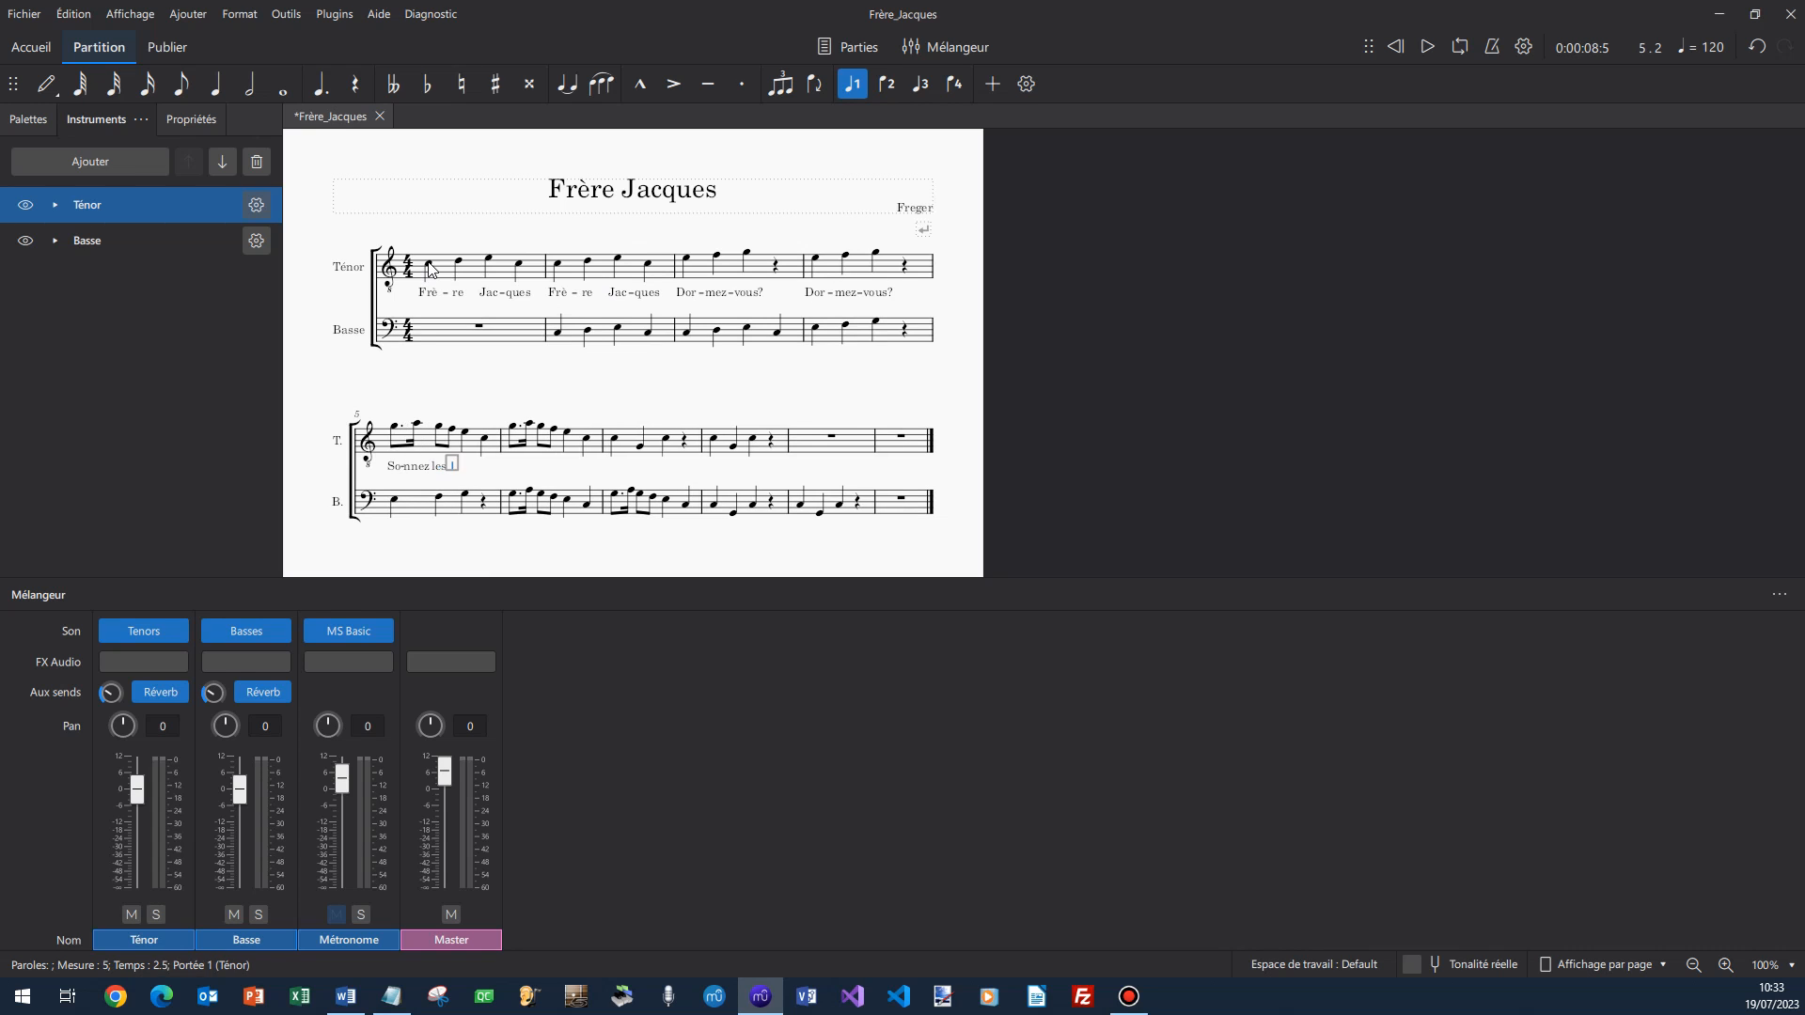
pyautogui.write(' ma-ti-nes So-nnez les ma-ti-nes Ding Daing')
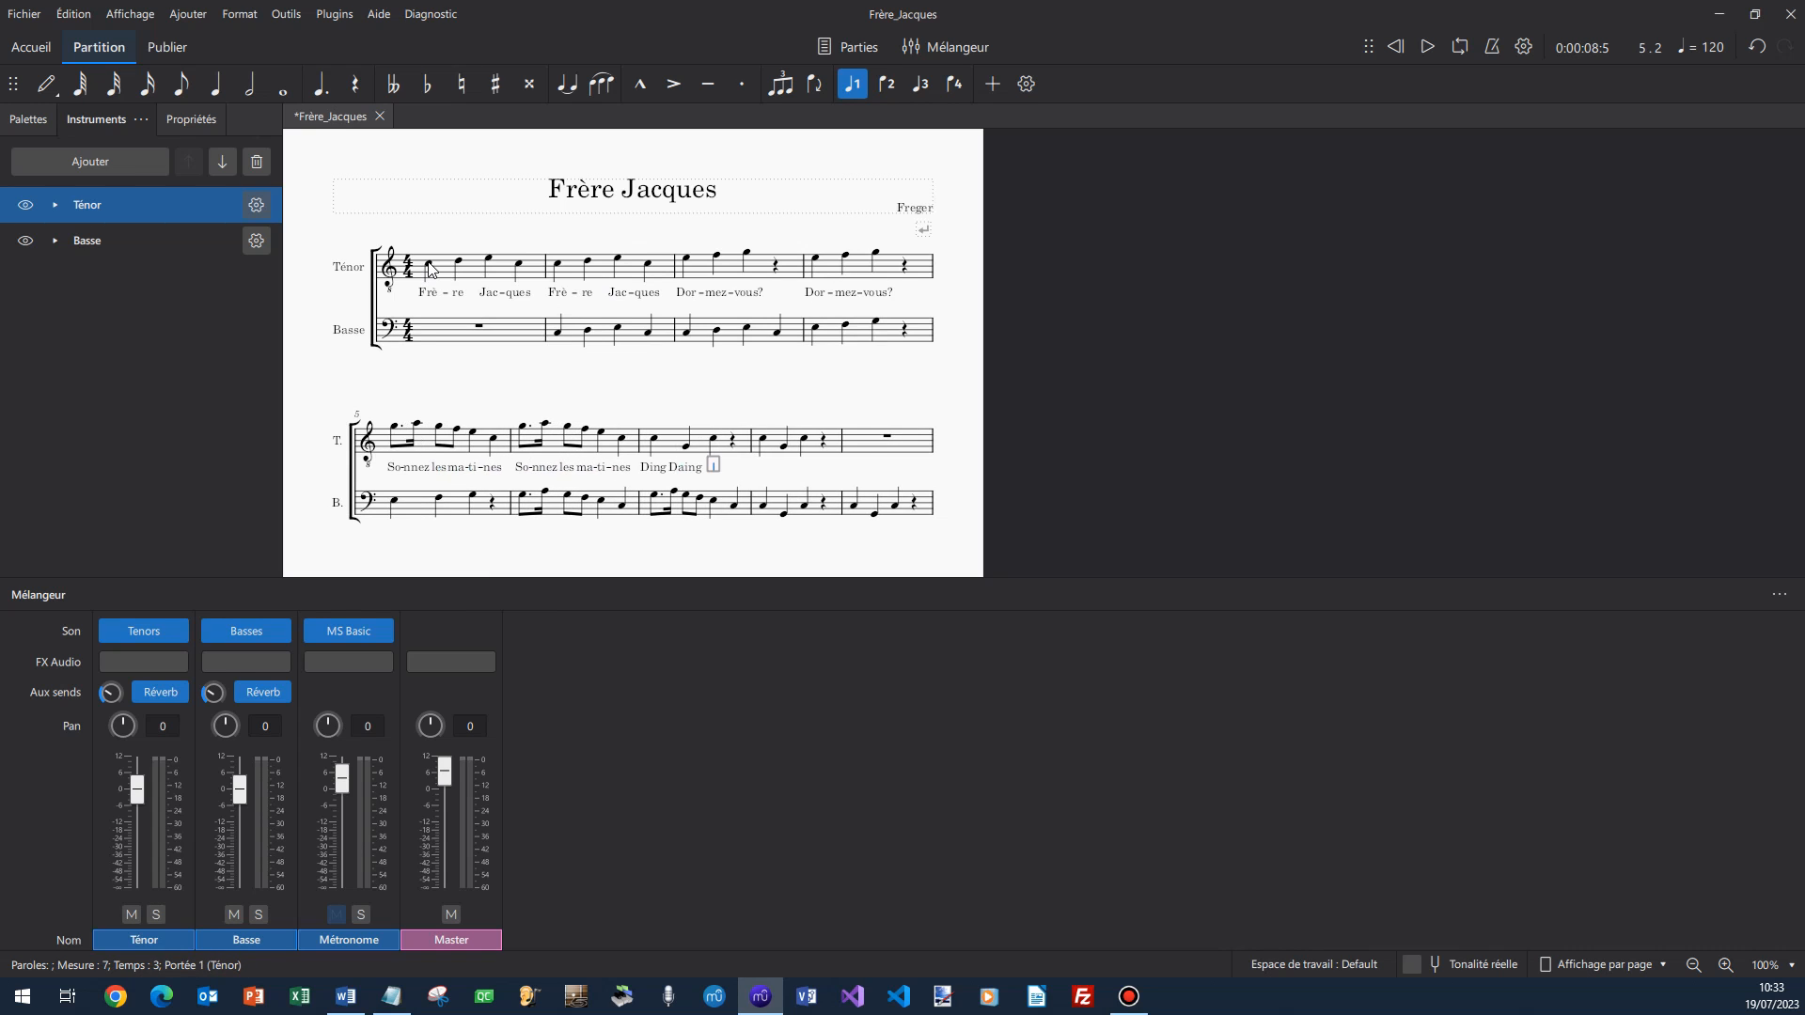
pyautogui.write(' Dong Ding Daing Dong')
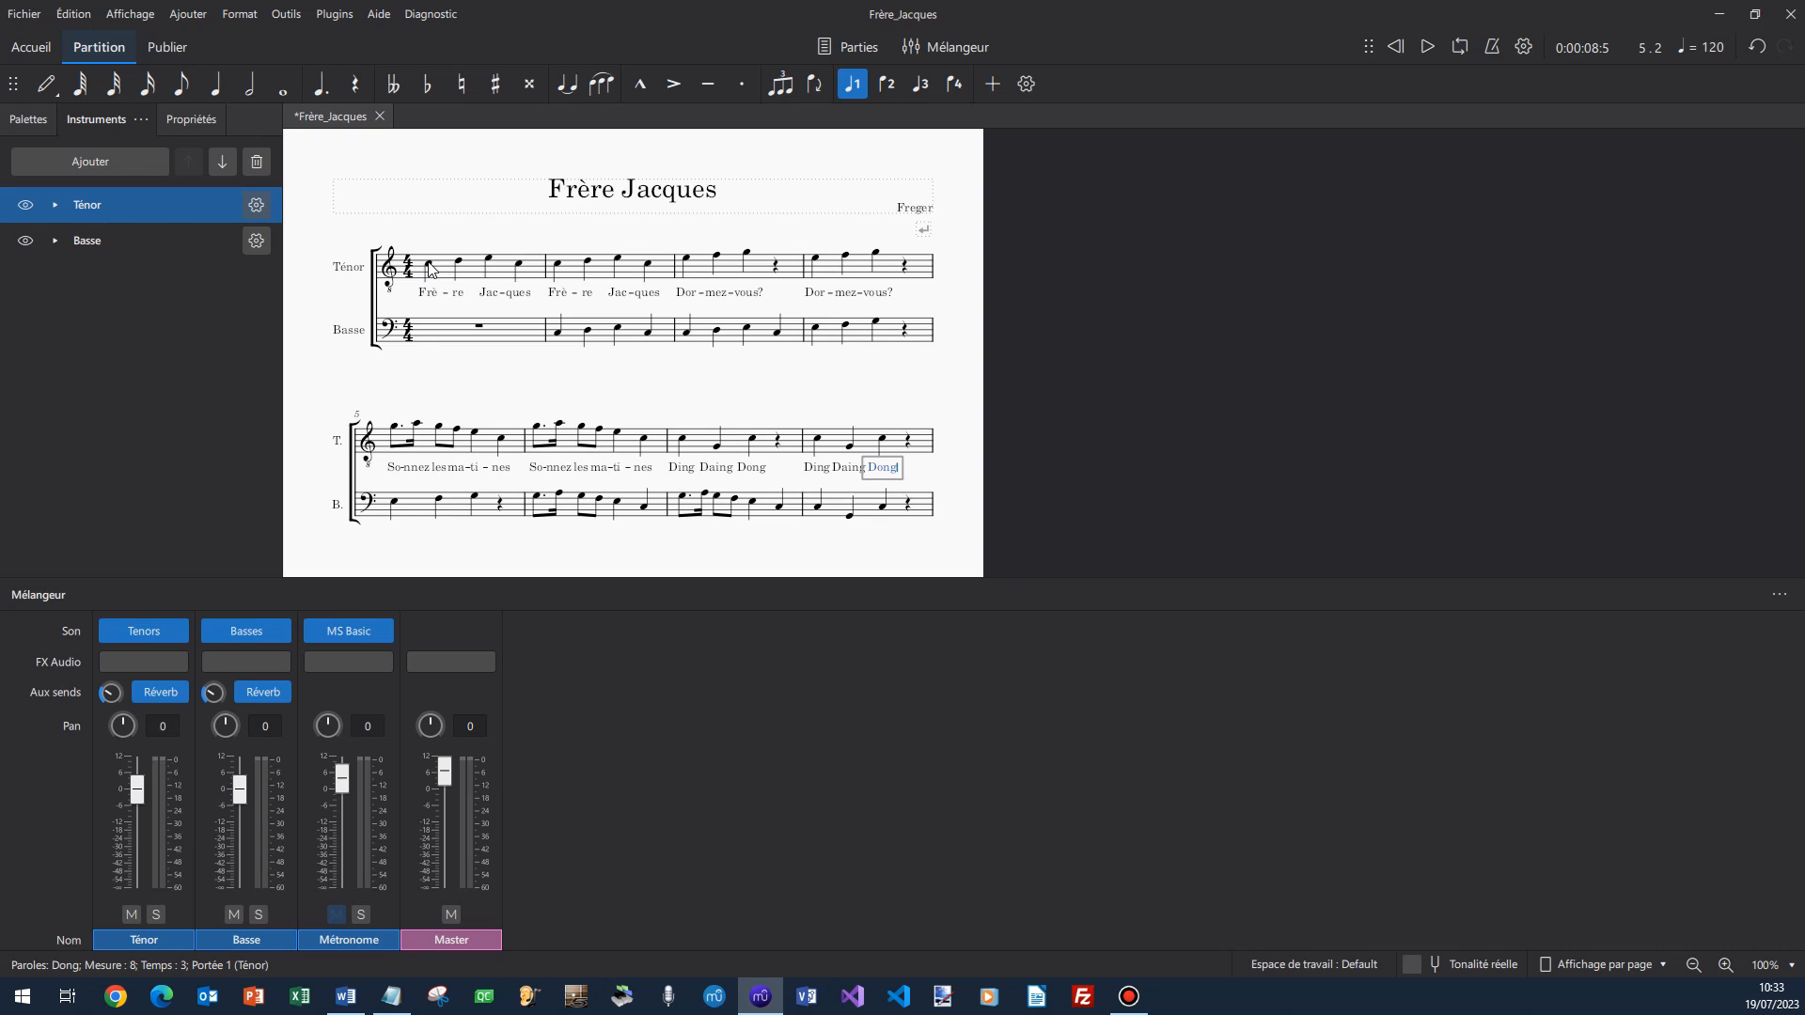
pyautogui.press('Escape')
# Select the Ténor staff from measure 1 to the end and copy its lyrics to the clipboard with MuseScore's lyrics-copying tool.
pyautogui.click(466, 274)
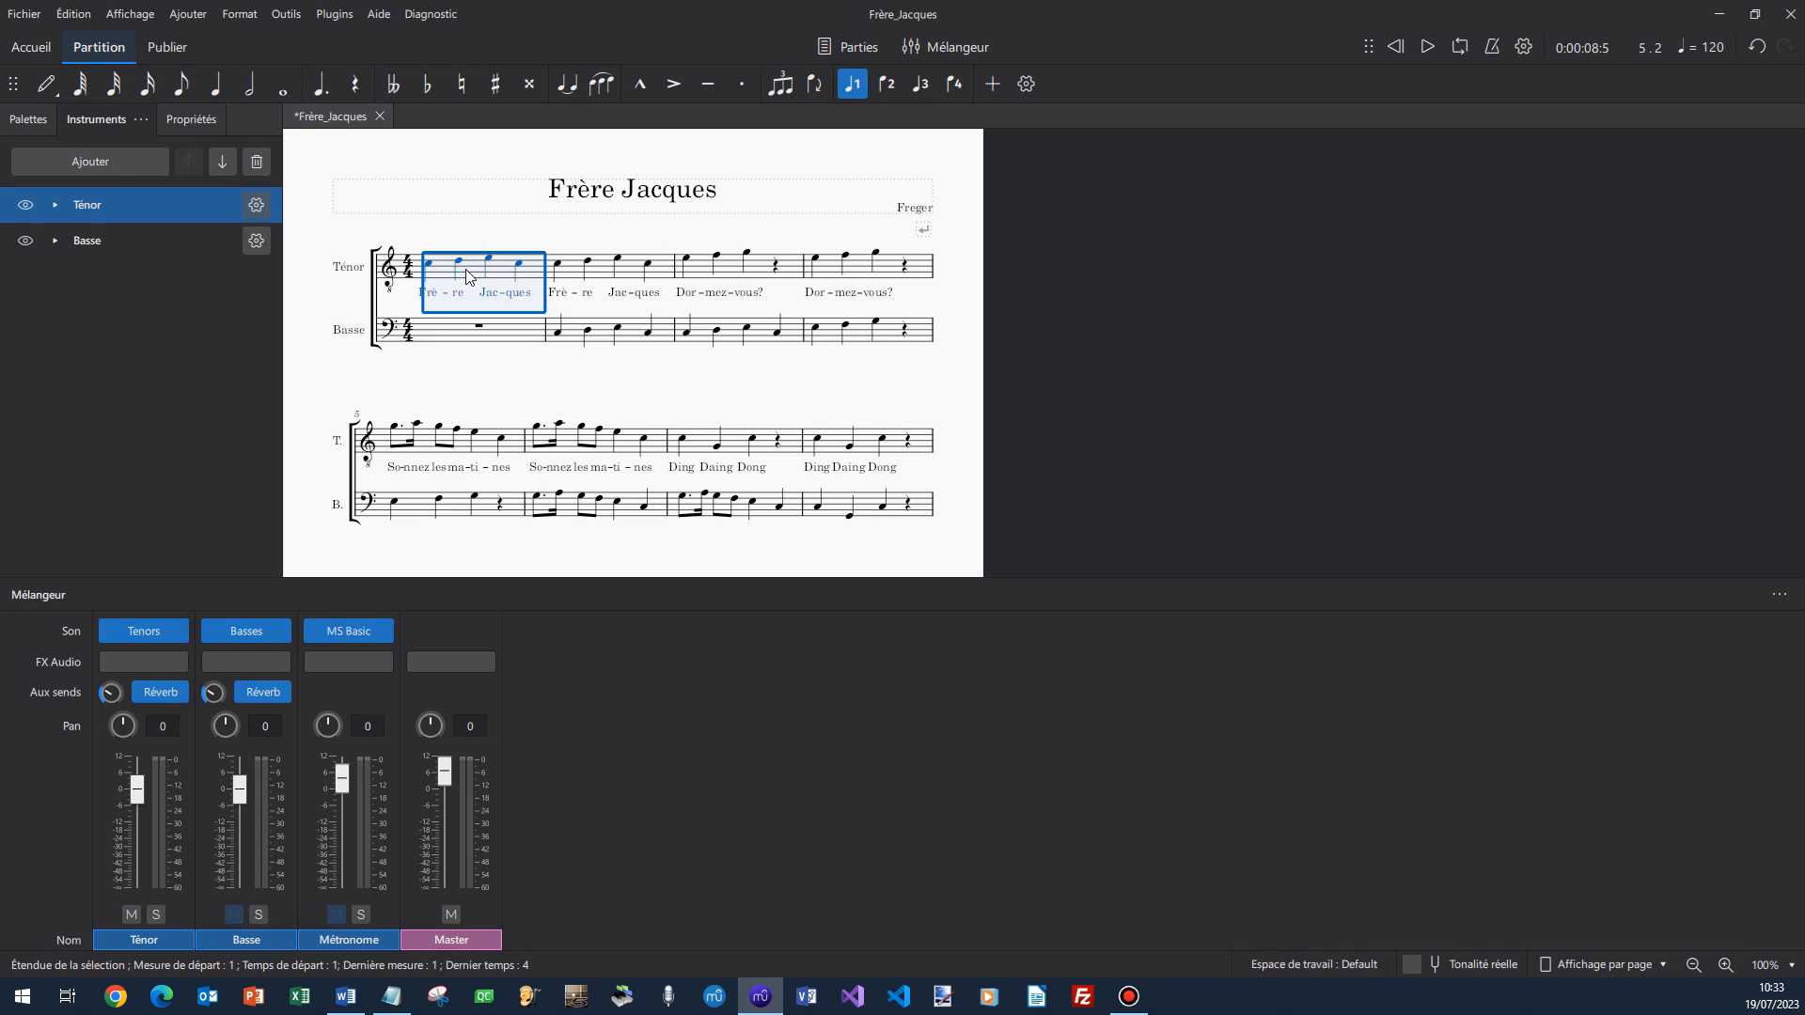
pyautogui.doubleClick(467, 276)
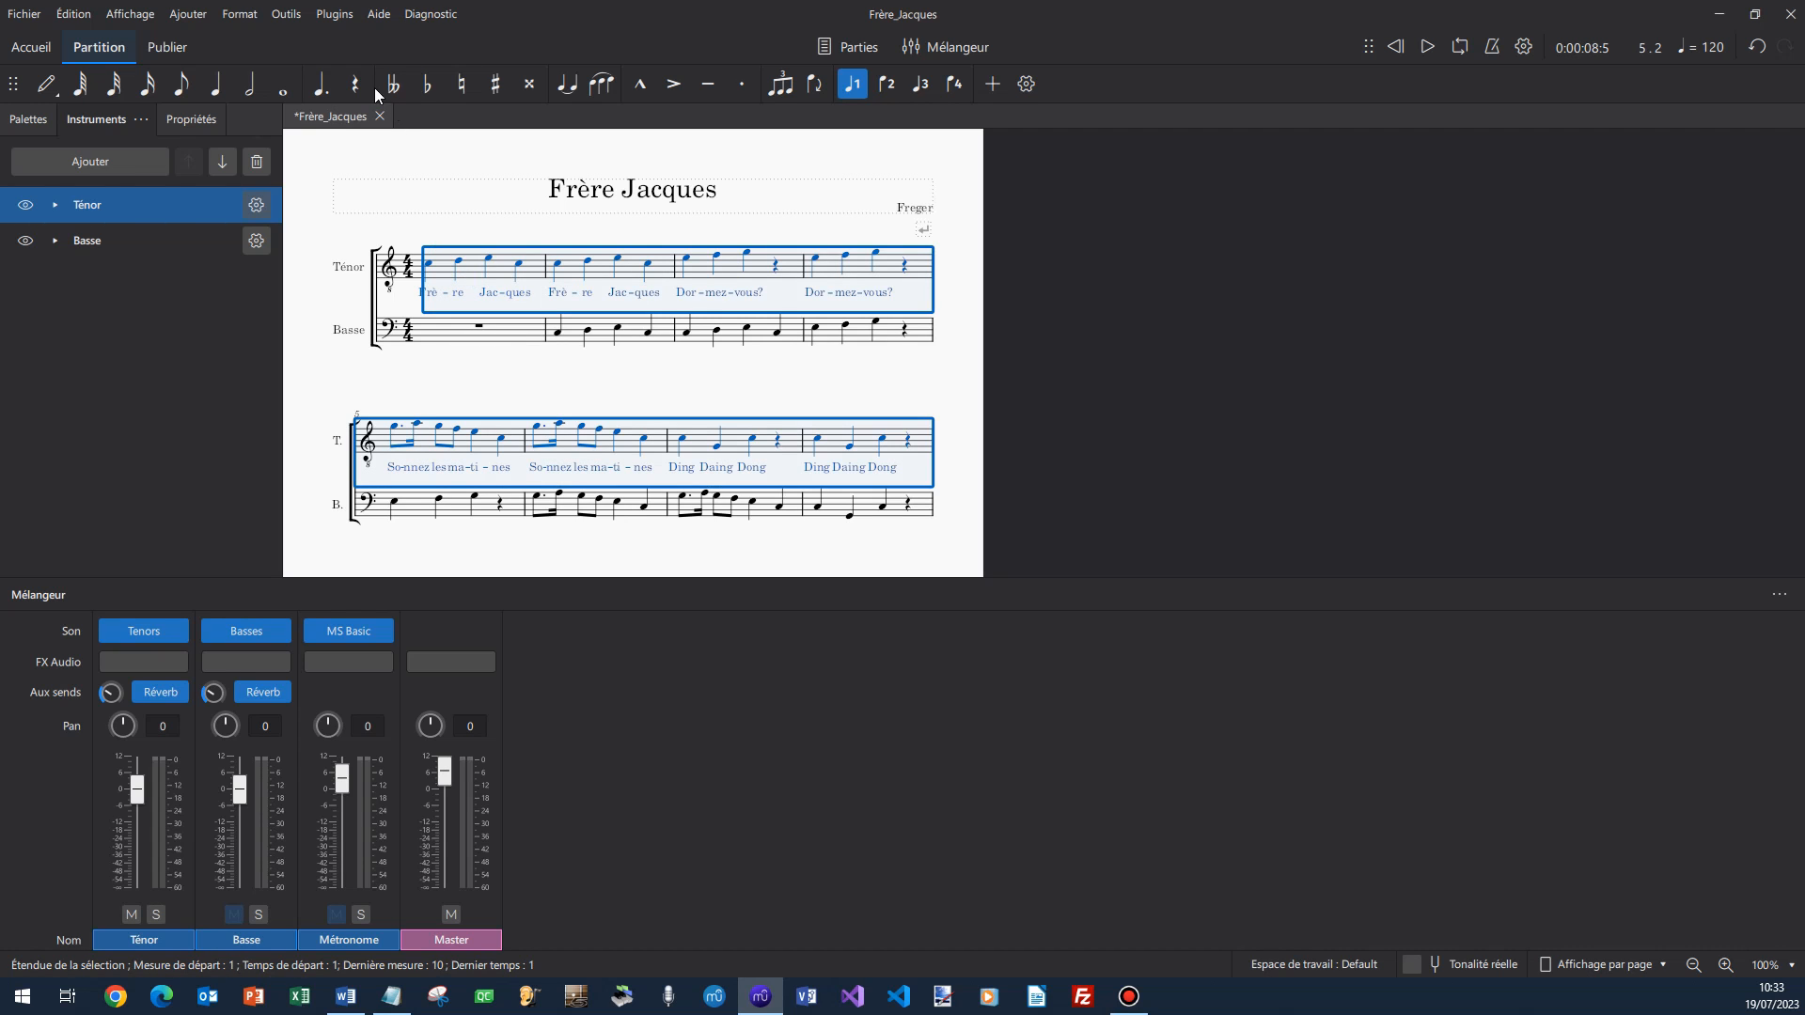
pyautogui.click(288, 18)
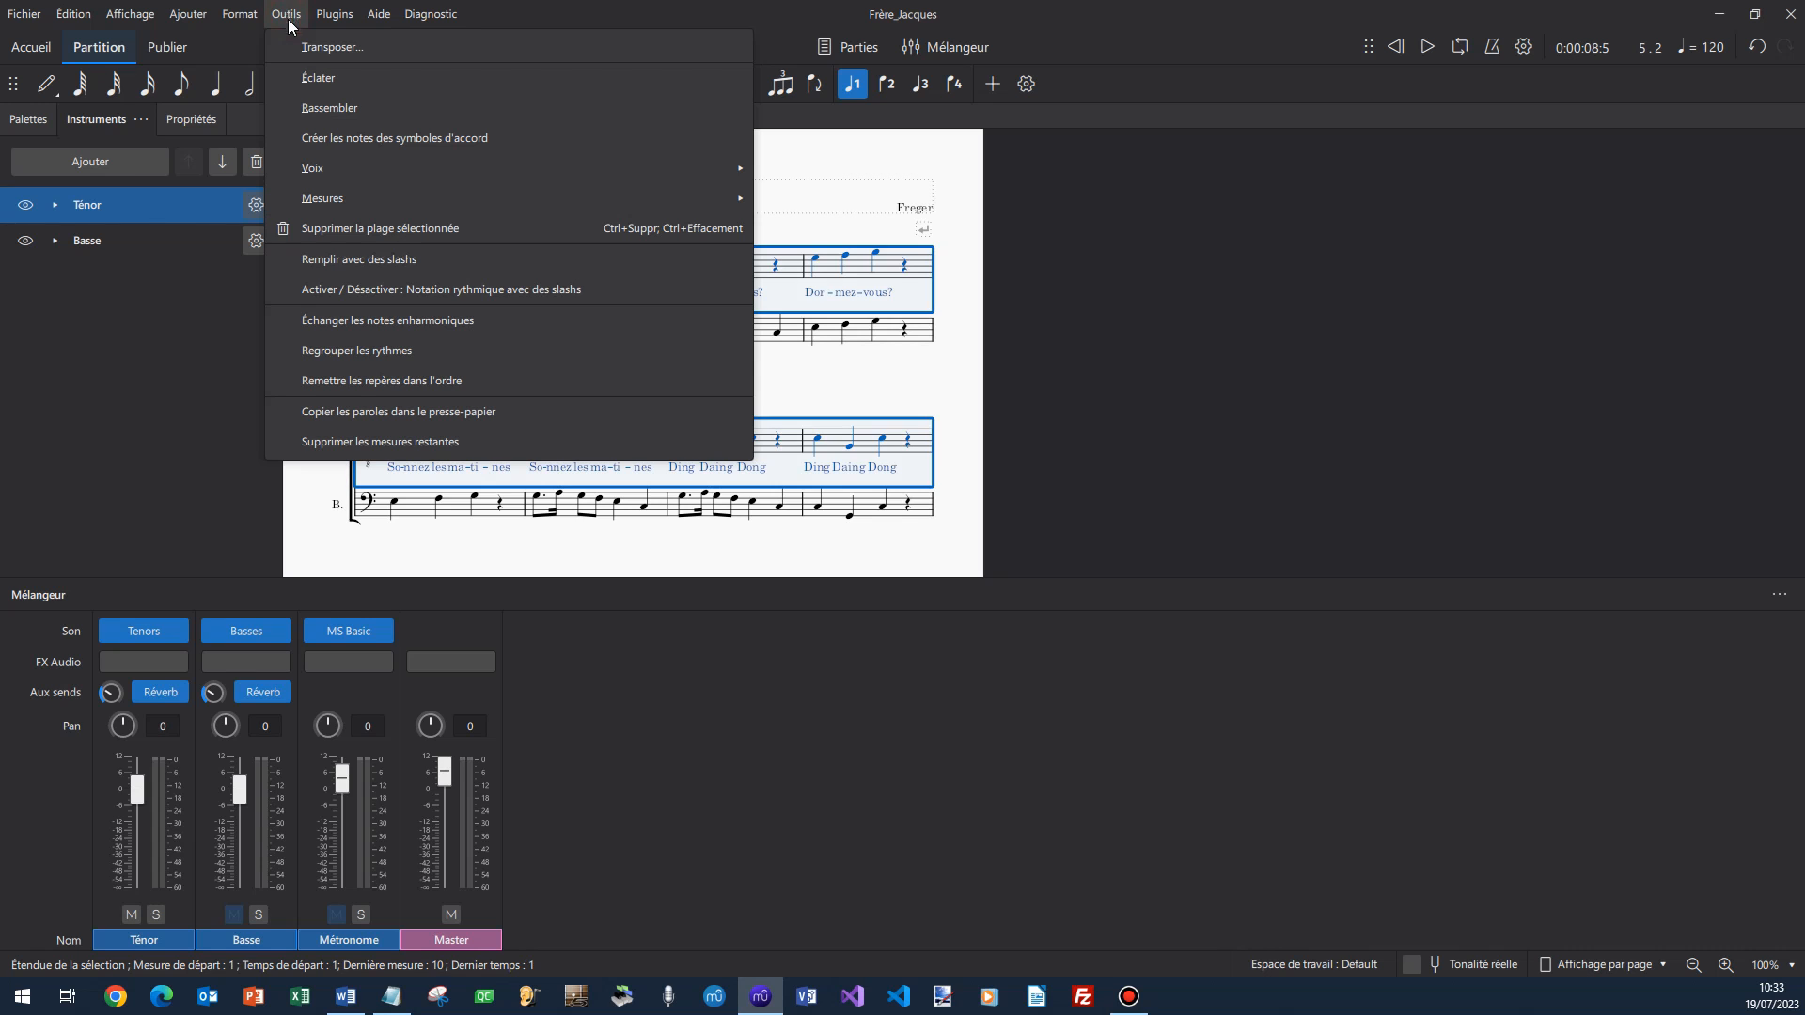
pyautogui.click(452, 414)
# Switch to Notepad and paste the lyrics copied from the score a few lines below the hyphenated text.
pyautogui.click(391, 996)
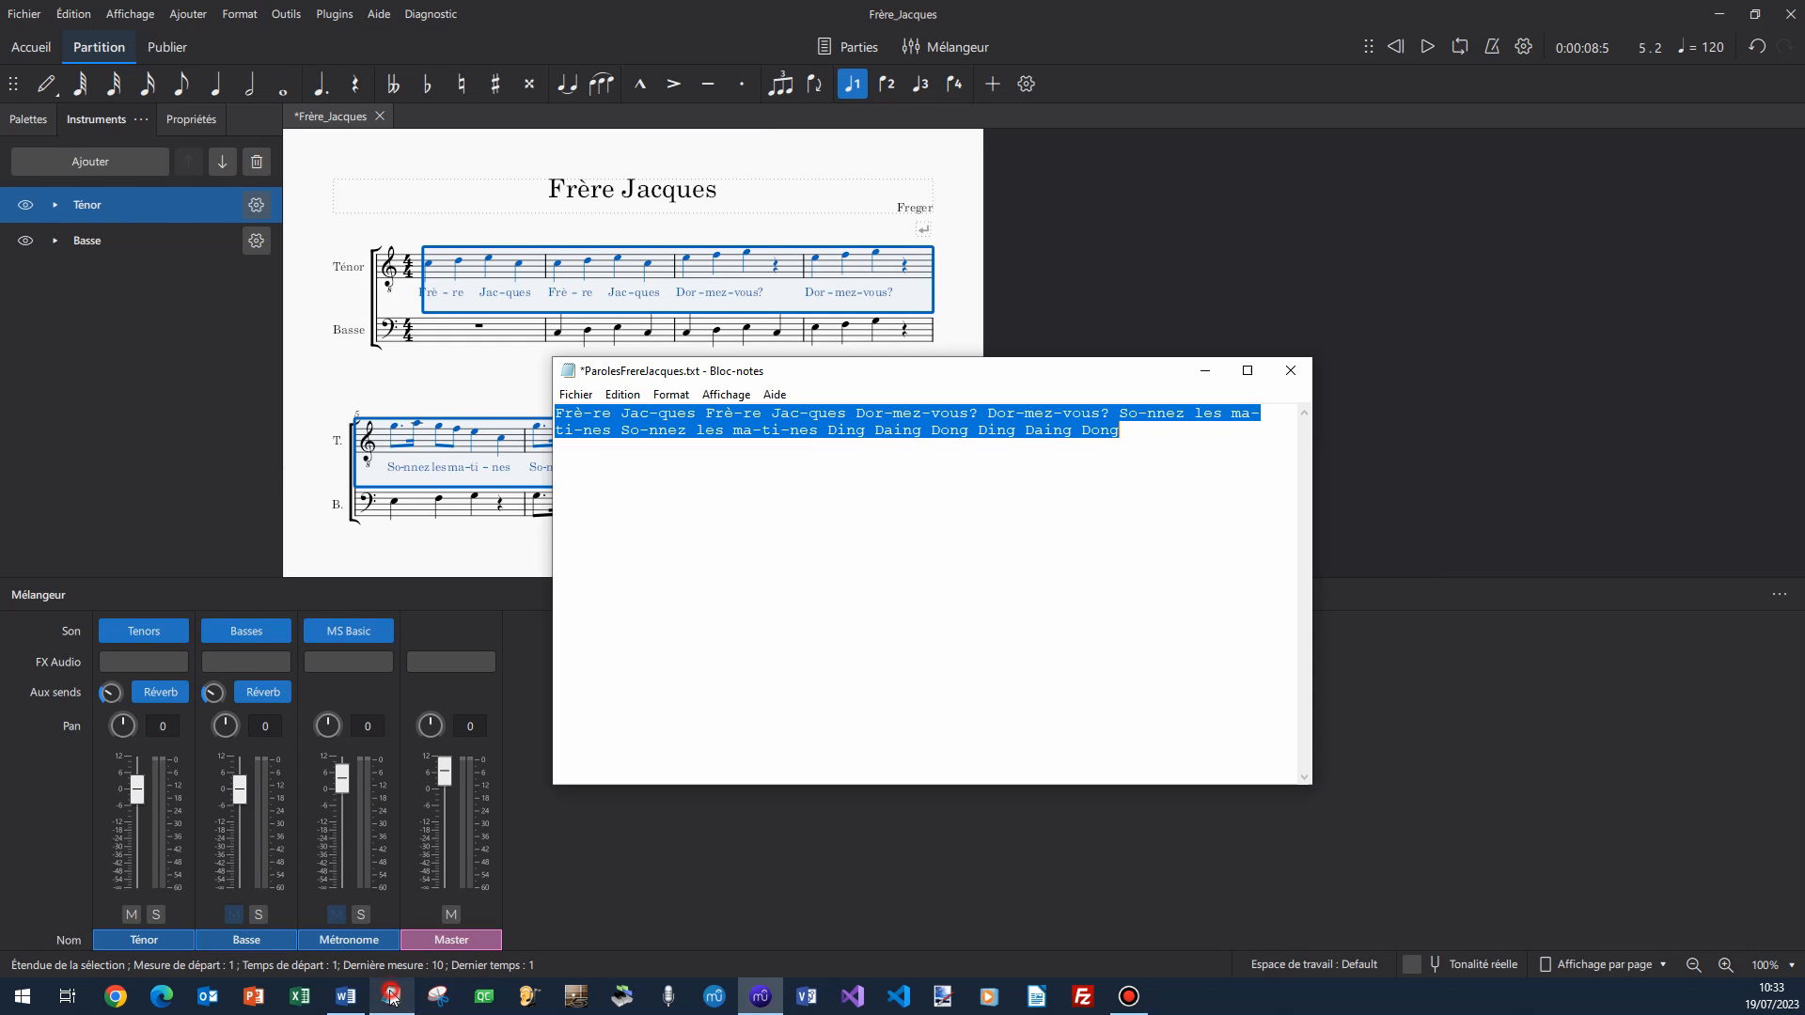
pyautogui.click(1126, 508)
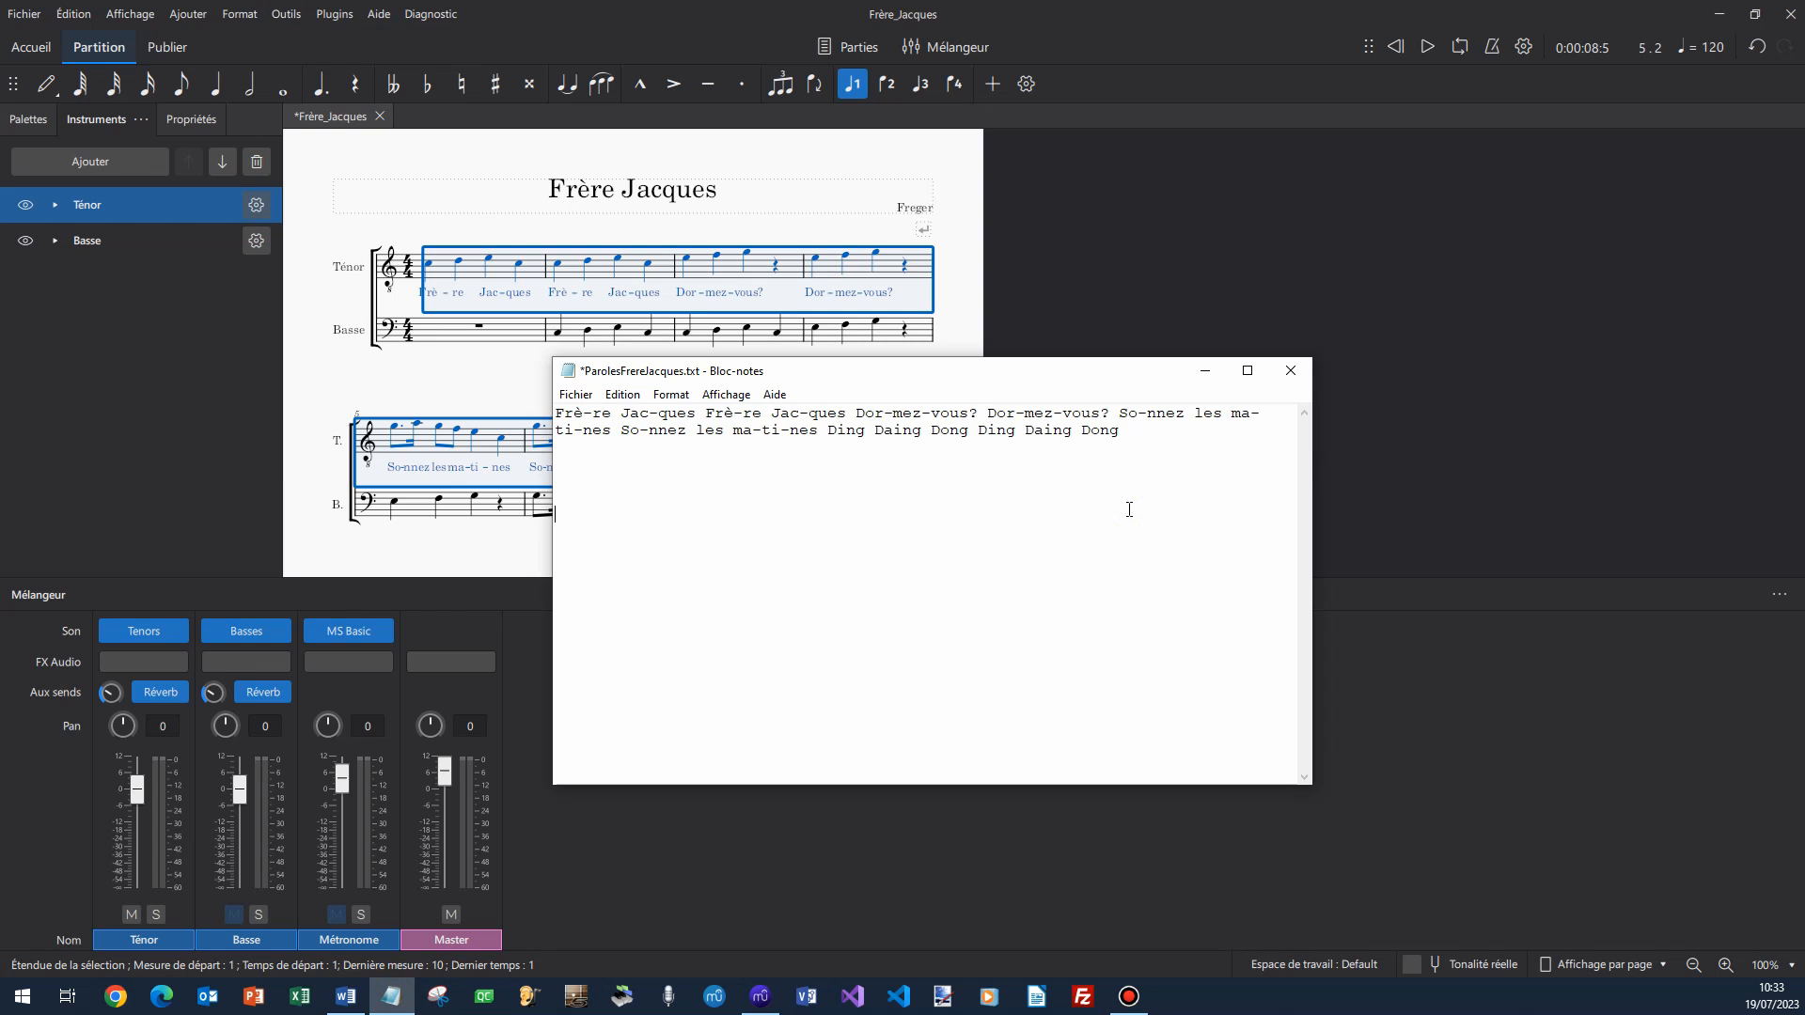
pyautogui.press('Return')
pyautogui.press('Return')
pyautogui.press('Return')
pyautogui.write('Frère Jacques Frère Jacques Dormezvous? Dormezvous? Sonnez les matines Sonnez les matines Ding Daing Dong Ding Daing Dong')
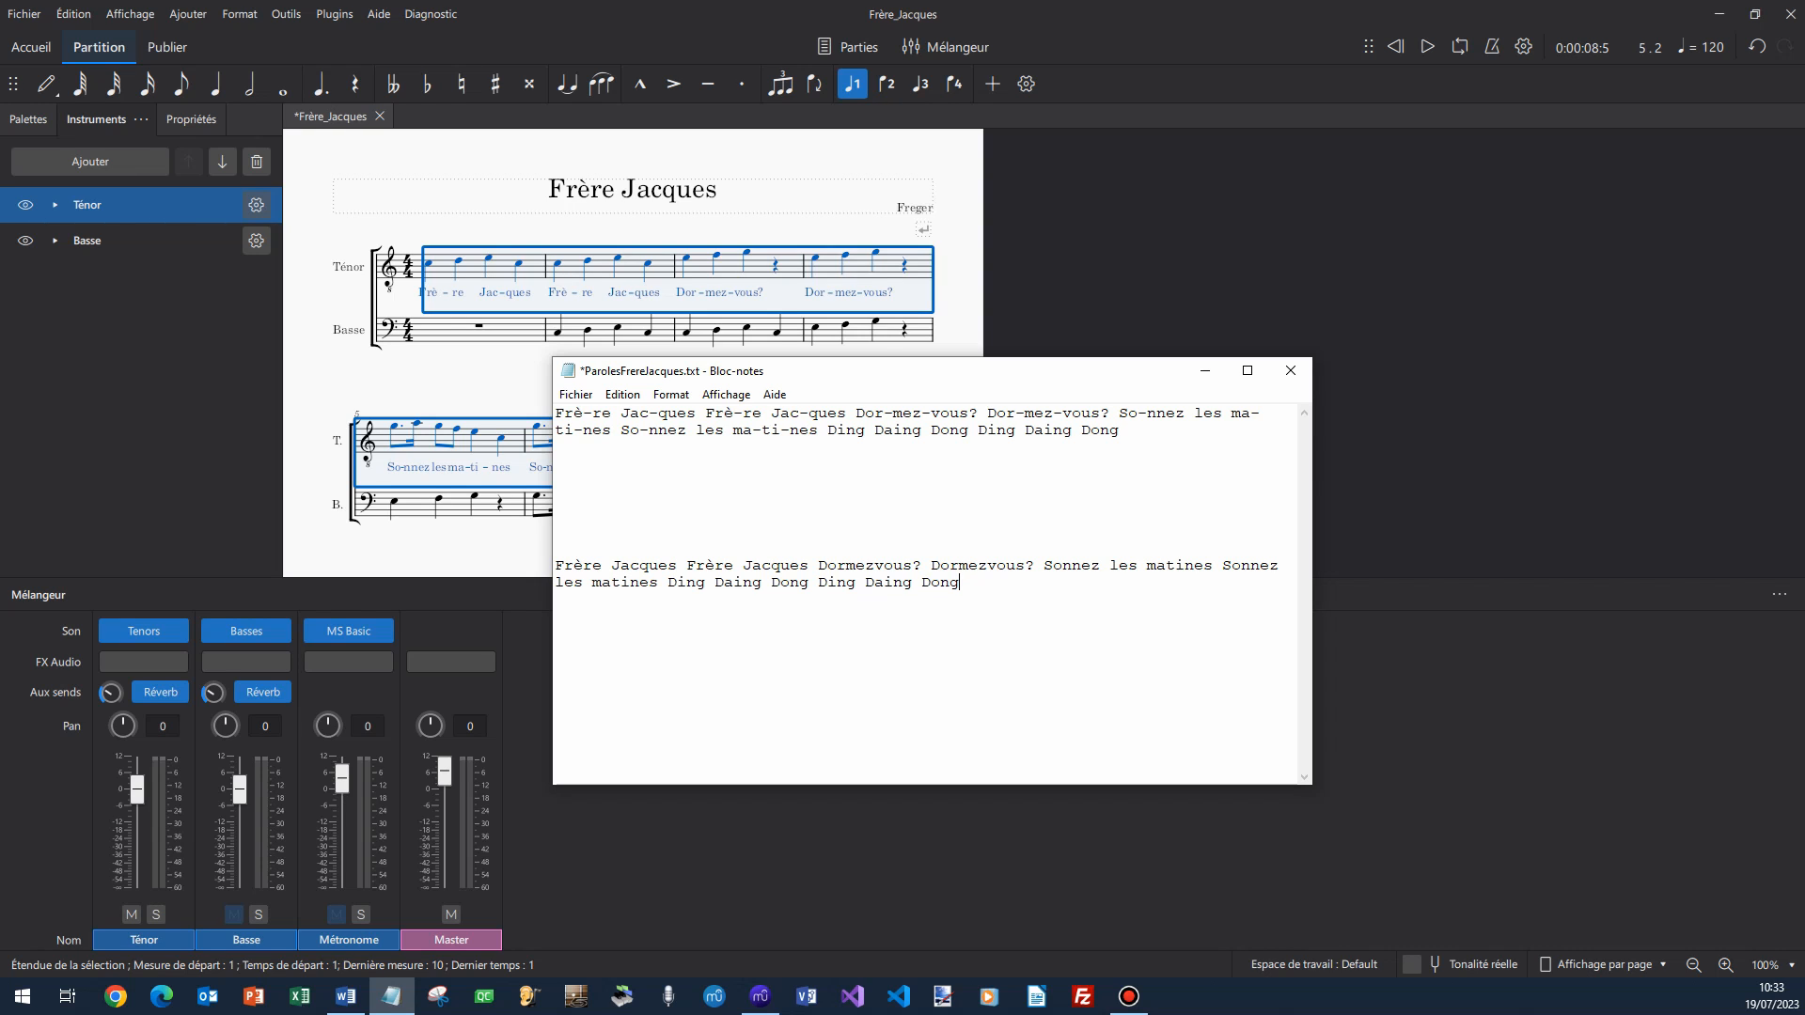
# Select the hyphenated lyrics at the start of ParolesFrereJacques.txt, copy them, and return to MuseScore.
pyautogui.click(1107, 470)
pyautogui.hotkey('ctrl', 'shift', 'Home')
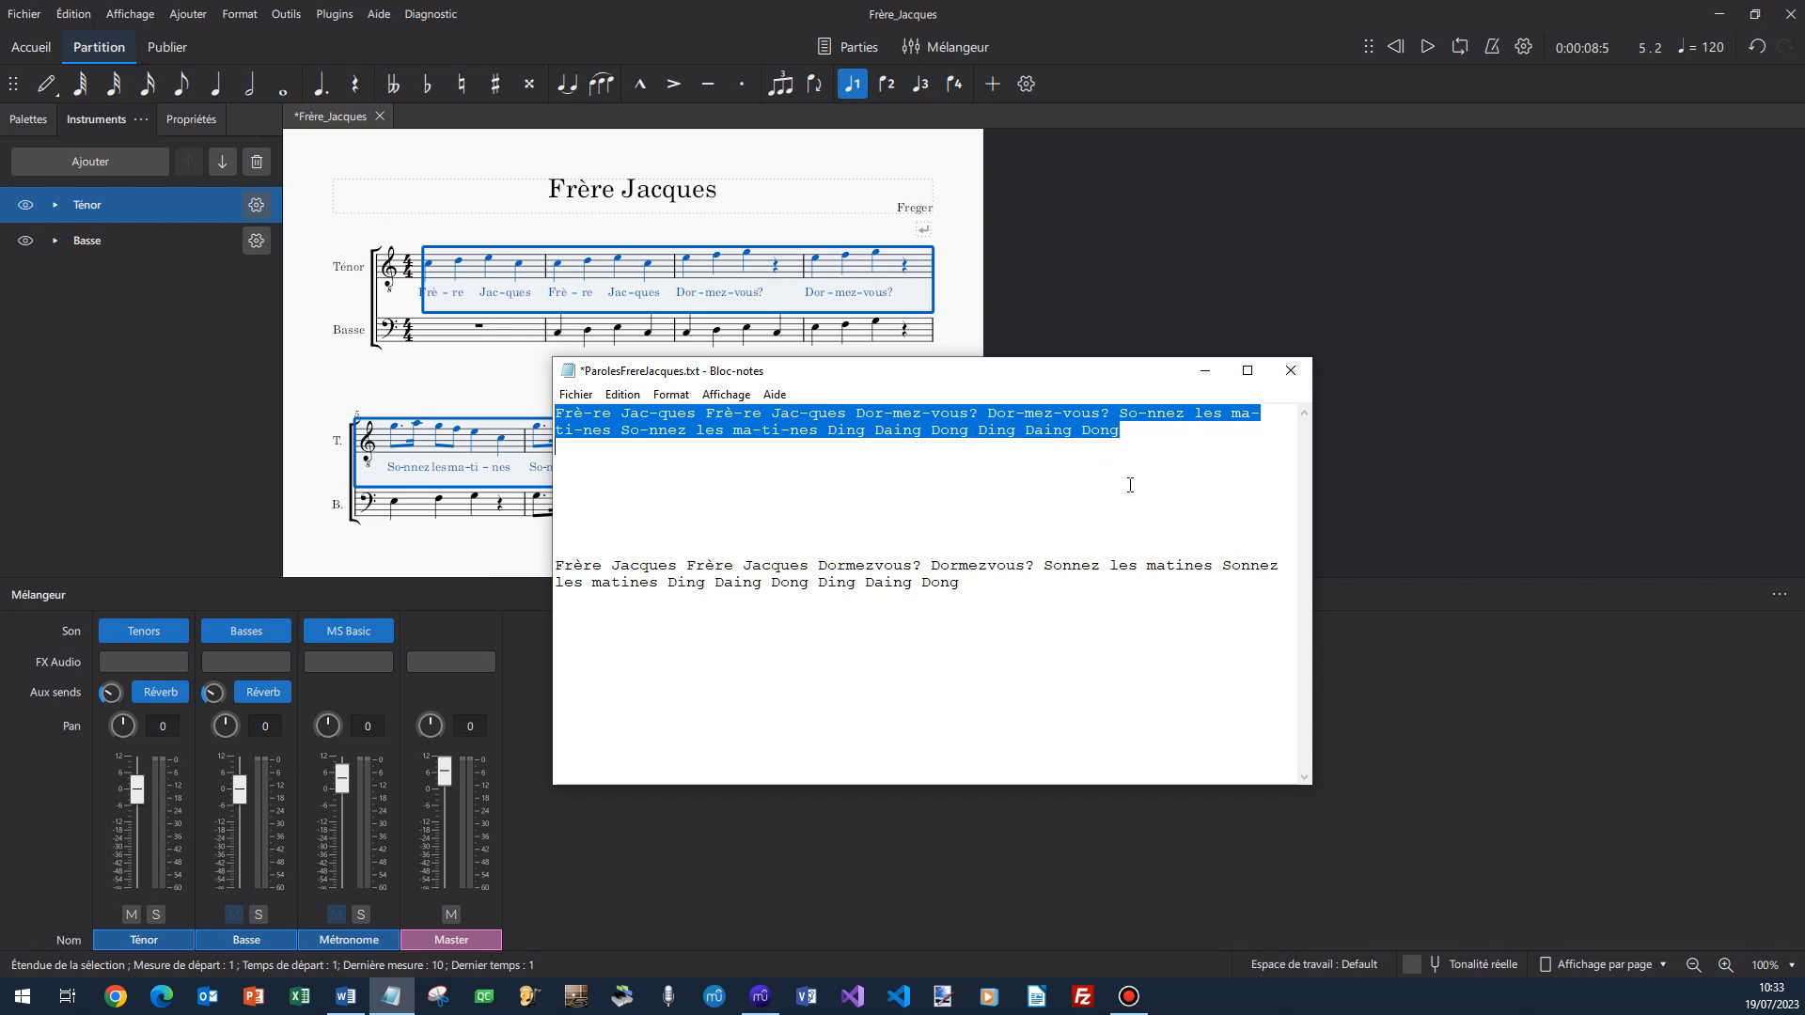
pyautogui.click(1205, 379)
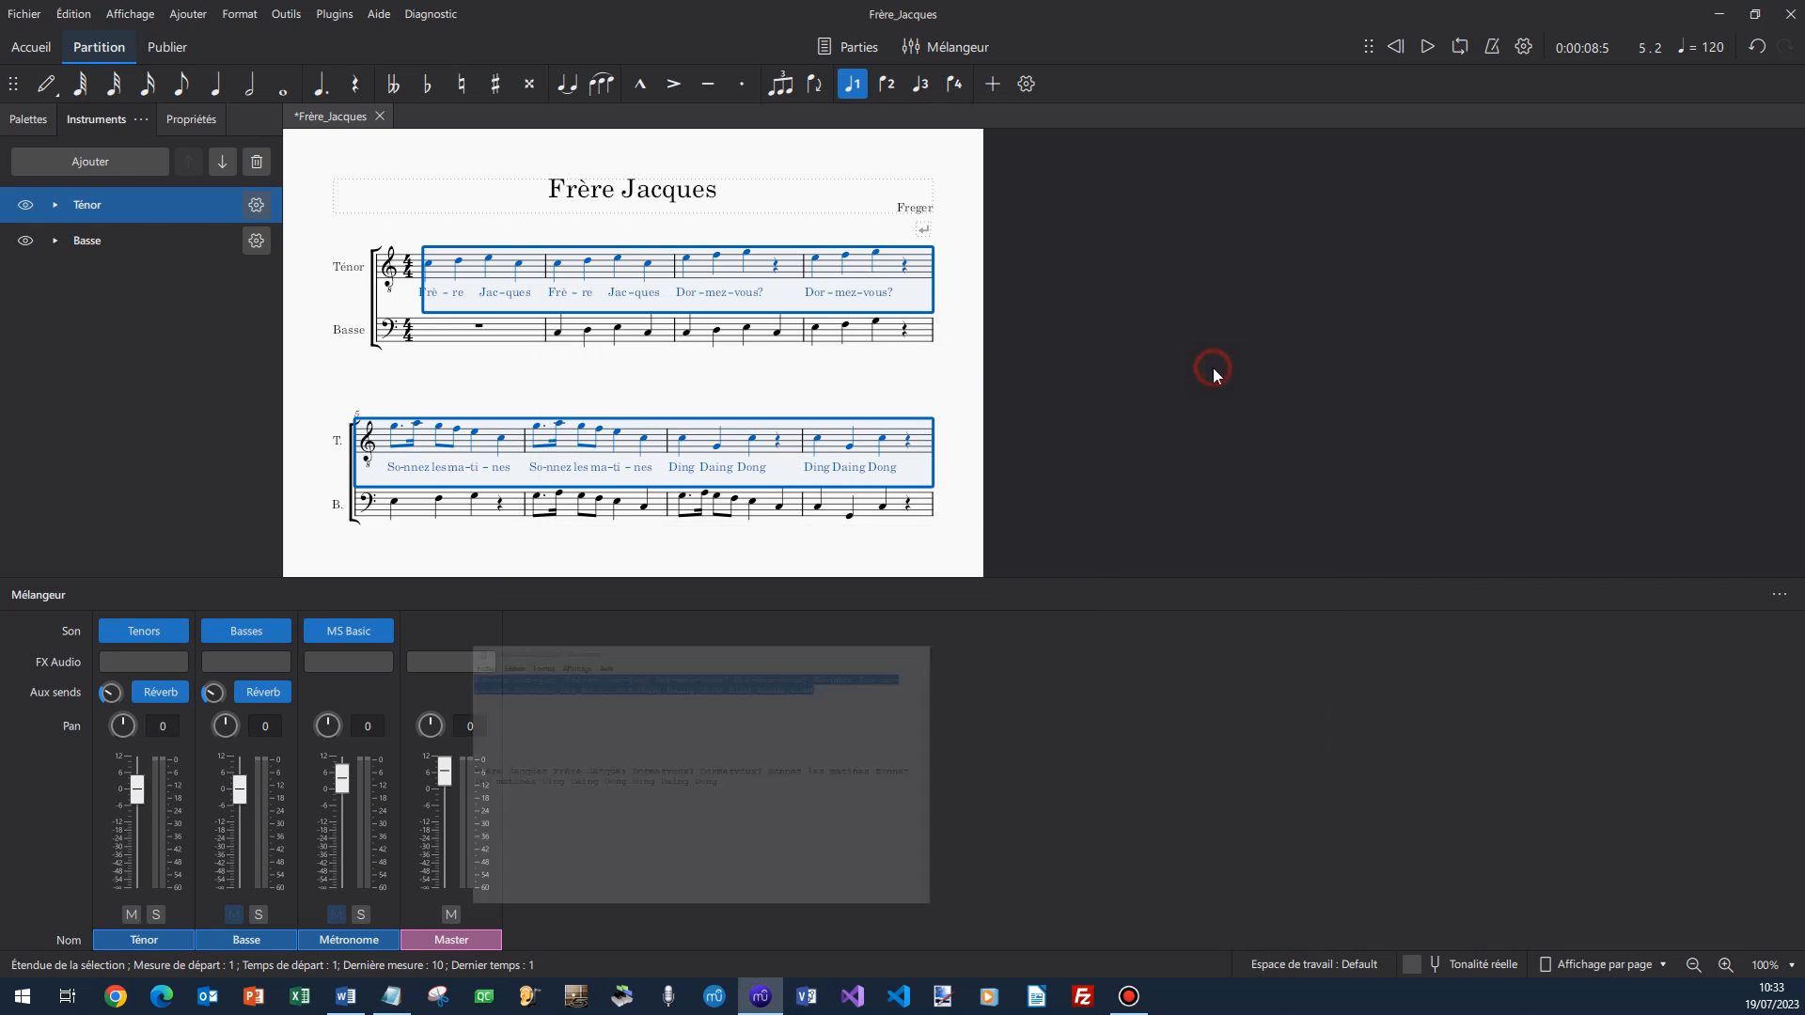
# Paste the hyphenated lyrics syllable by syllable under the Basse staff, from the first note of measure 2 through the last "Dong" in measure 9.
pyautogui.click(559, 333)
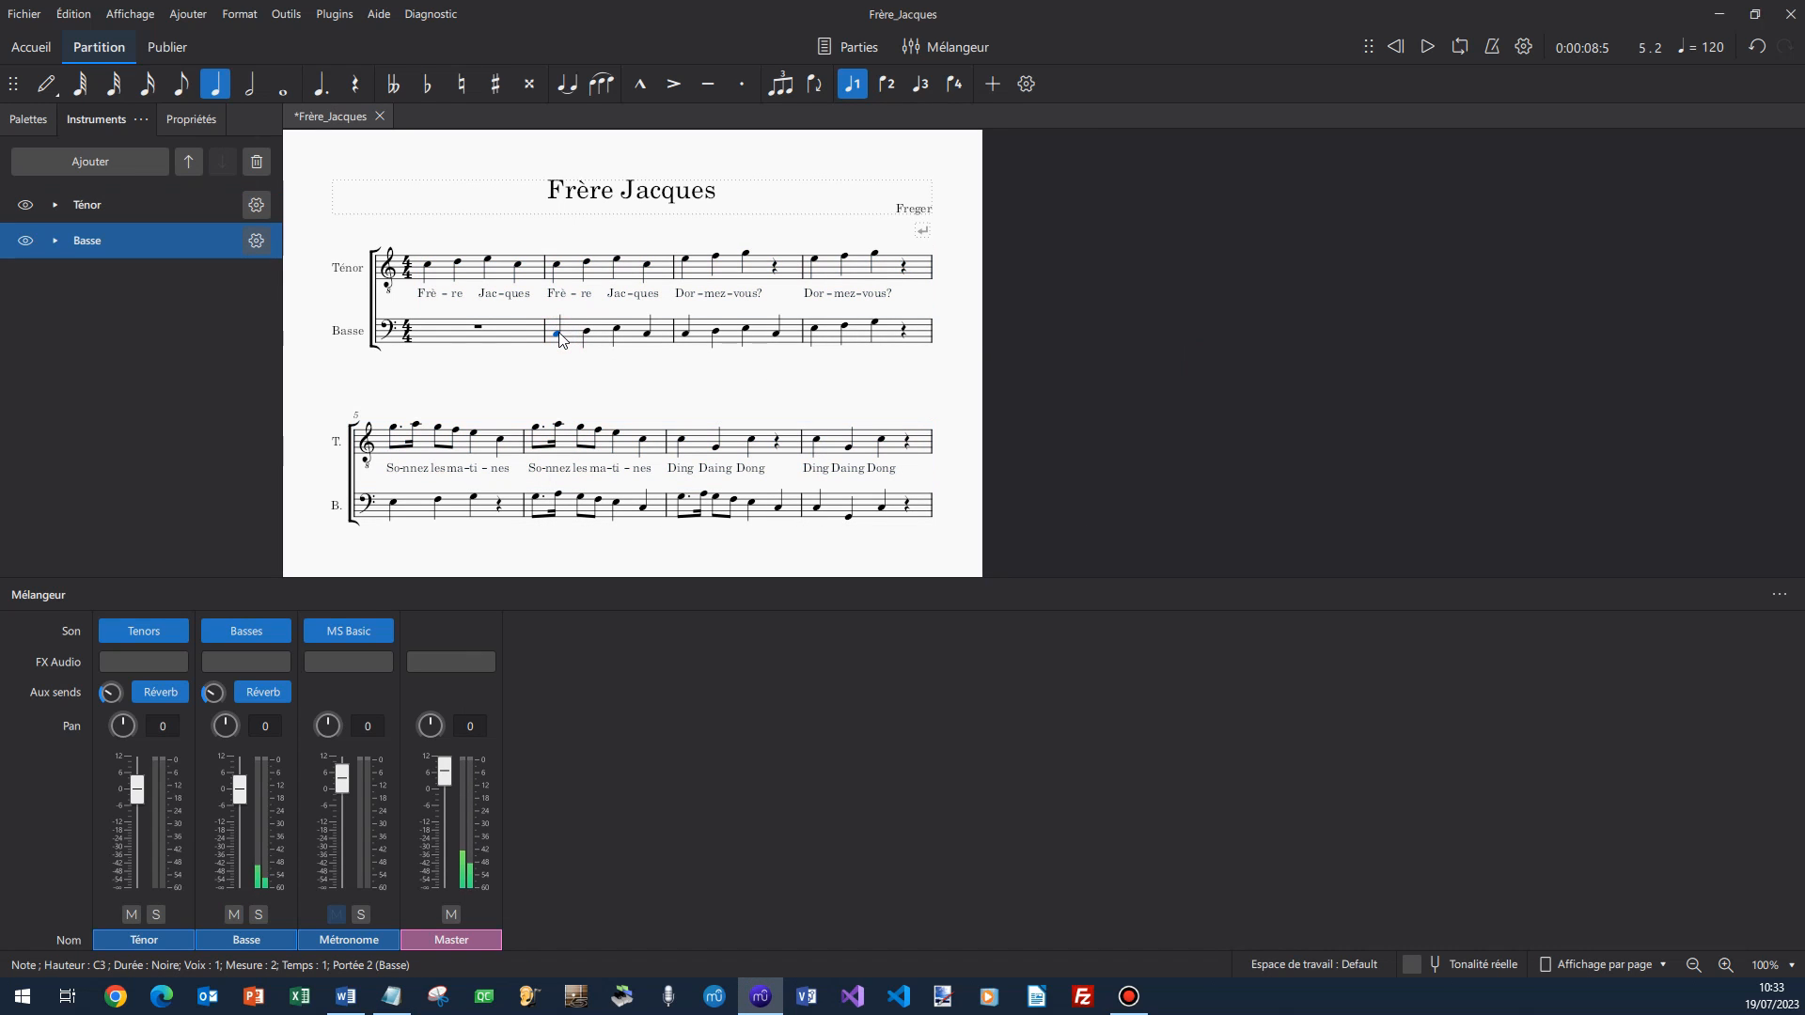
pyautogui.click(559, 333)
pyautogui.hotkey('ctrl', 'l')
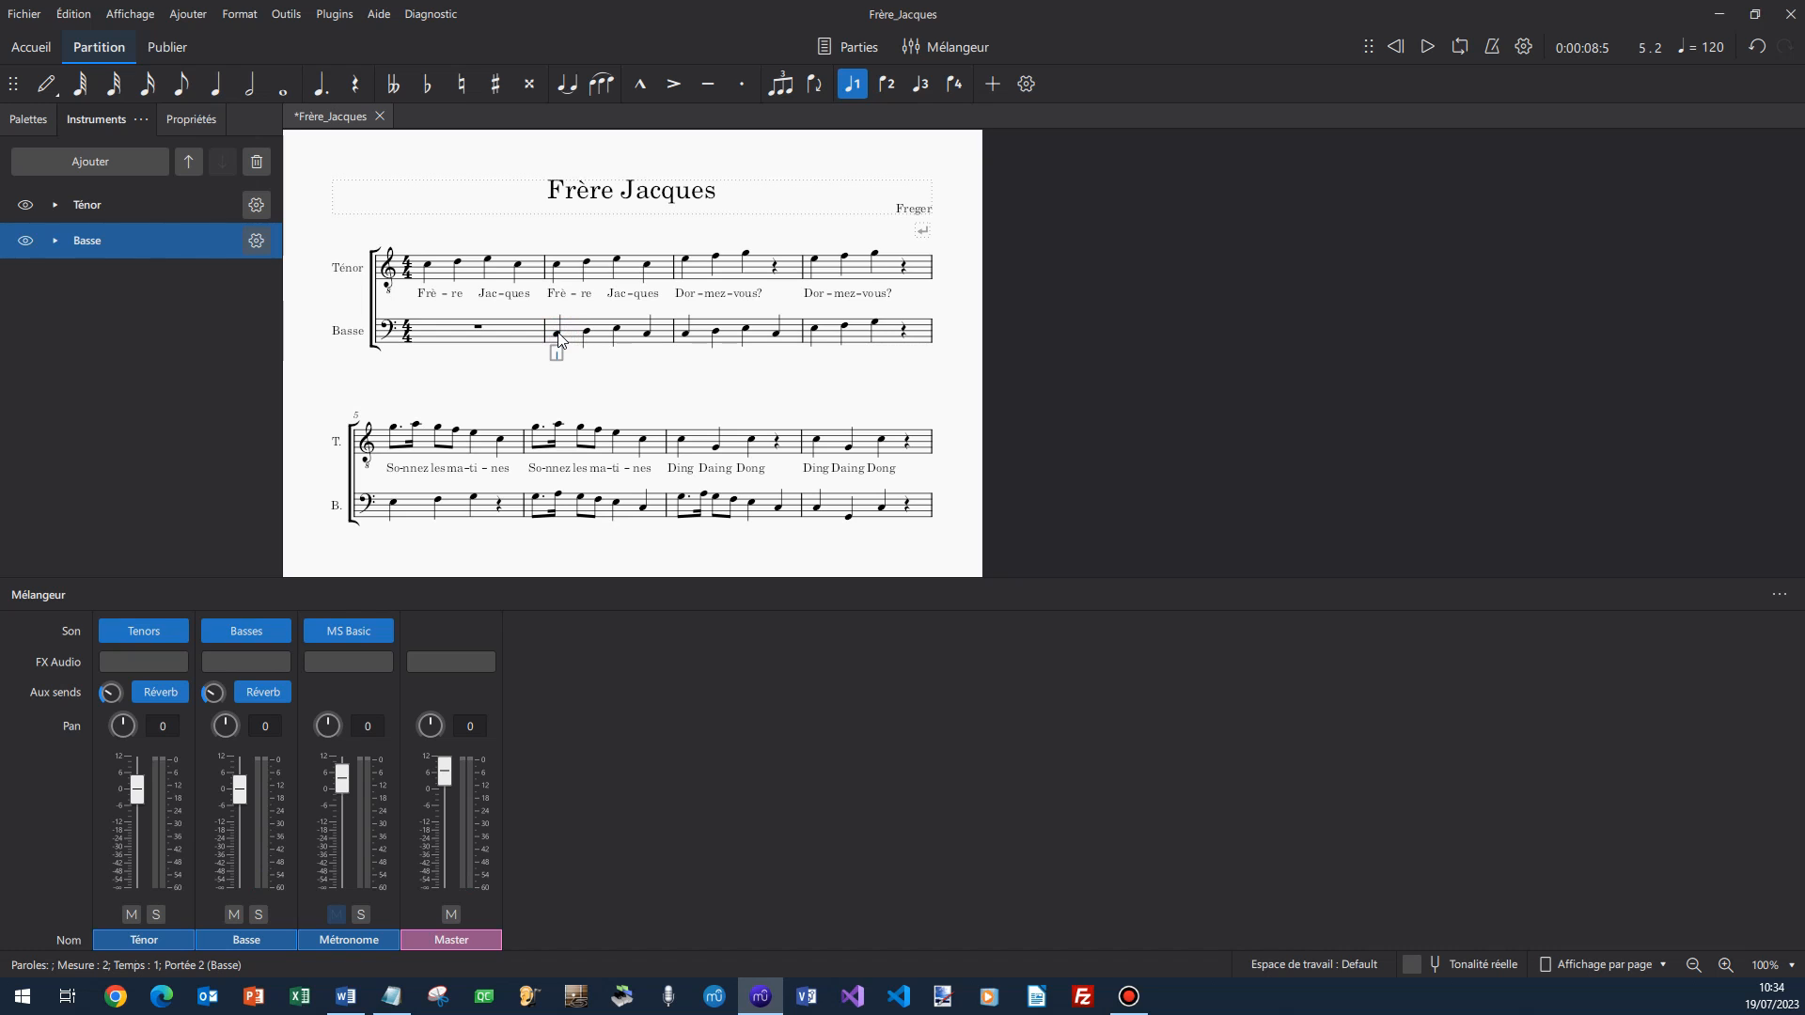
pyautogui.write('Frè-re Jac-ques Frè-re Jac-ques Dor-mez-vous? Dor-mez-vous? So-nnez les ma-ti-nes So-nnez les ')
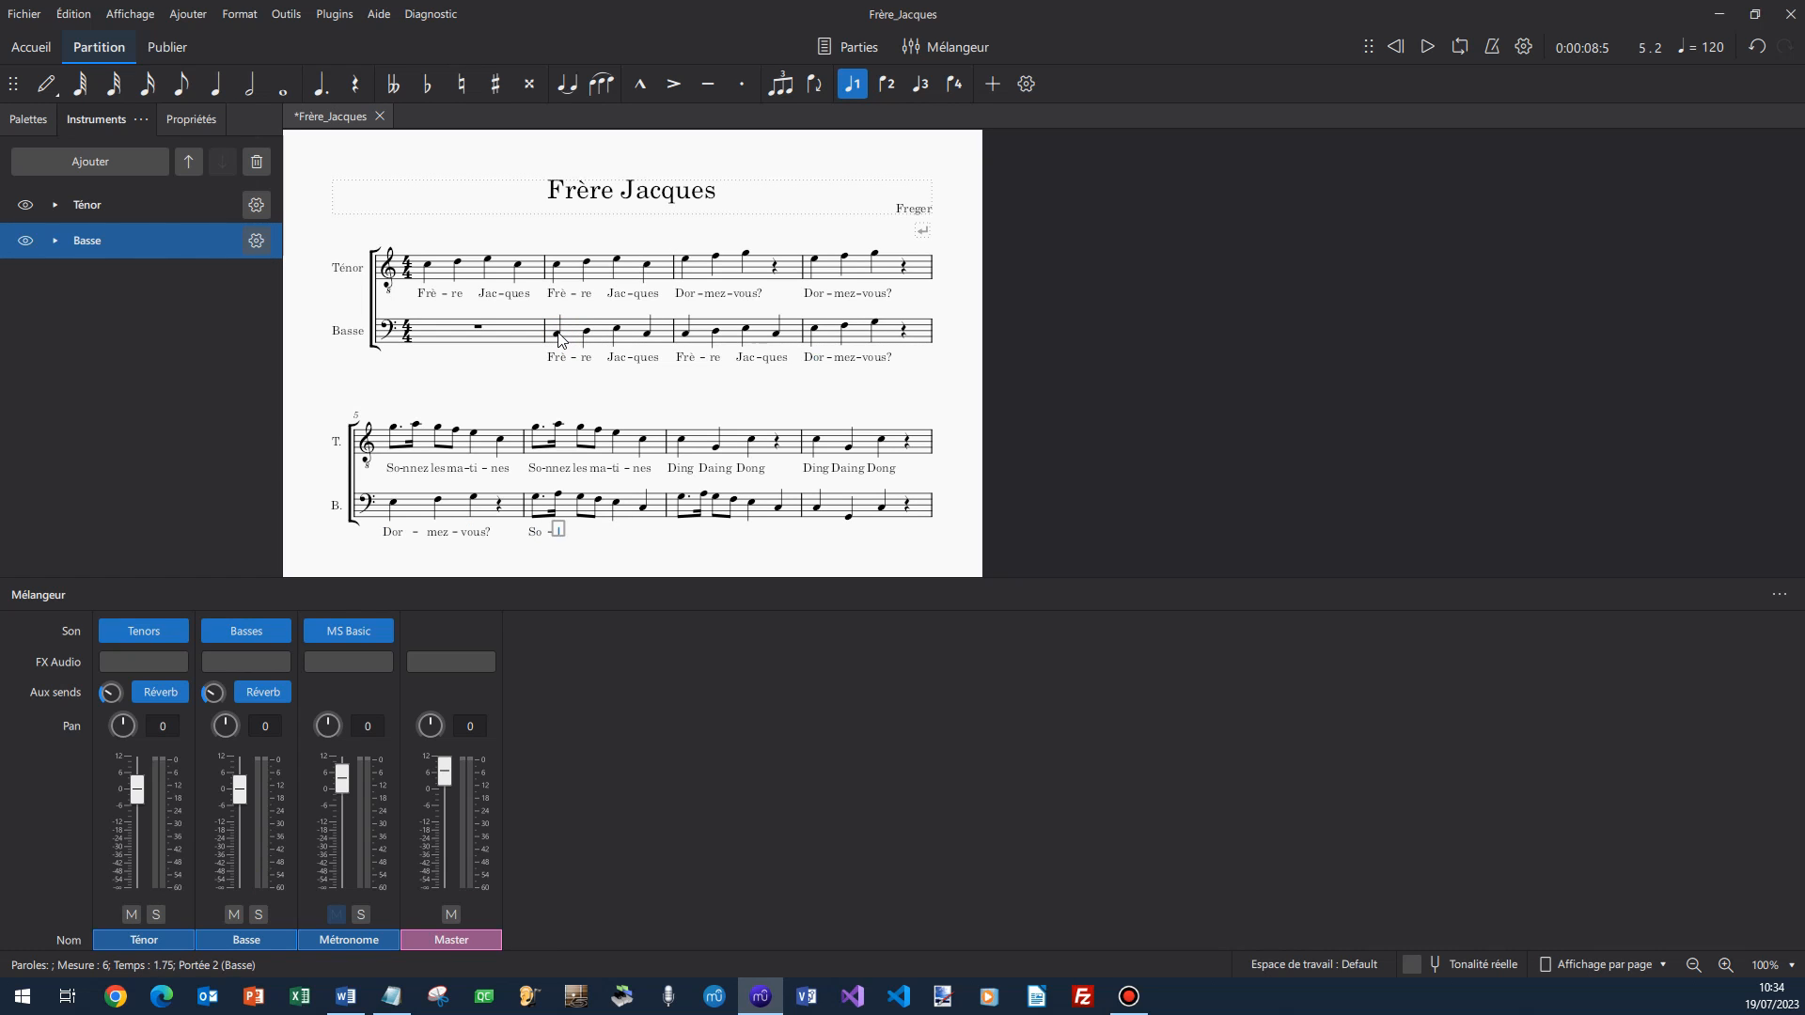
pyautogui.write('ma-ti-nes Ding Daing Dong Ding ')
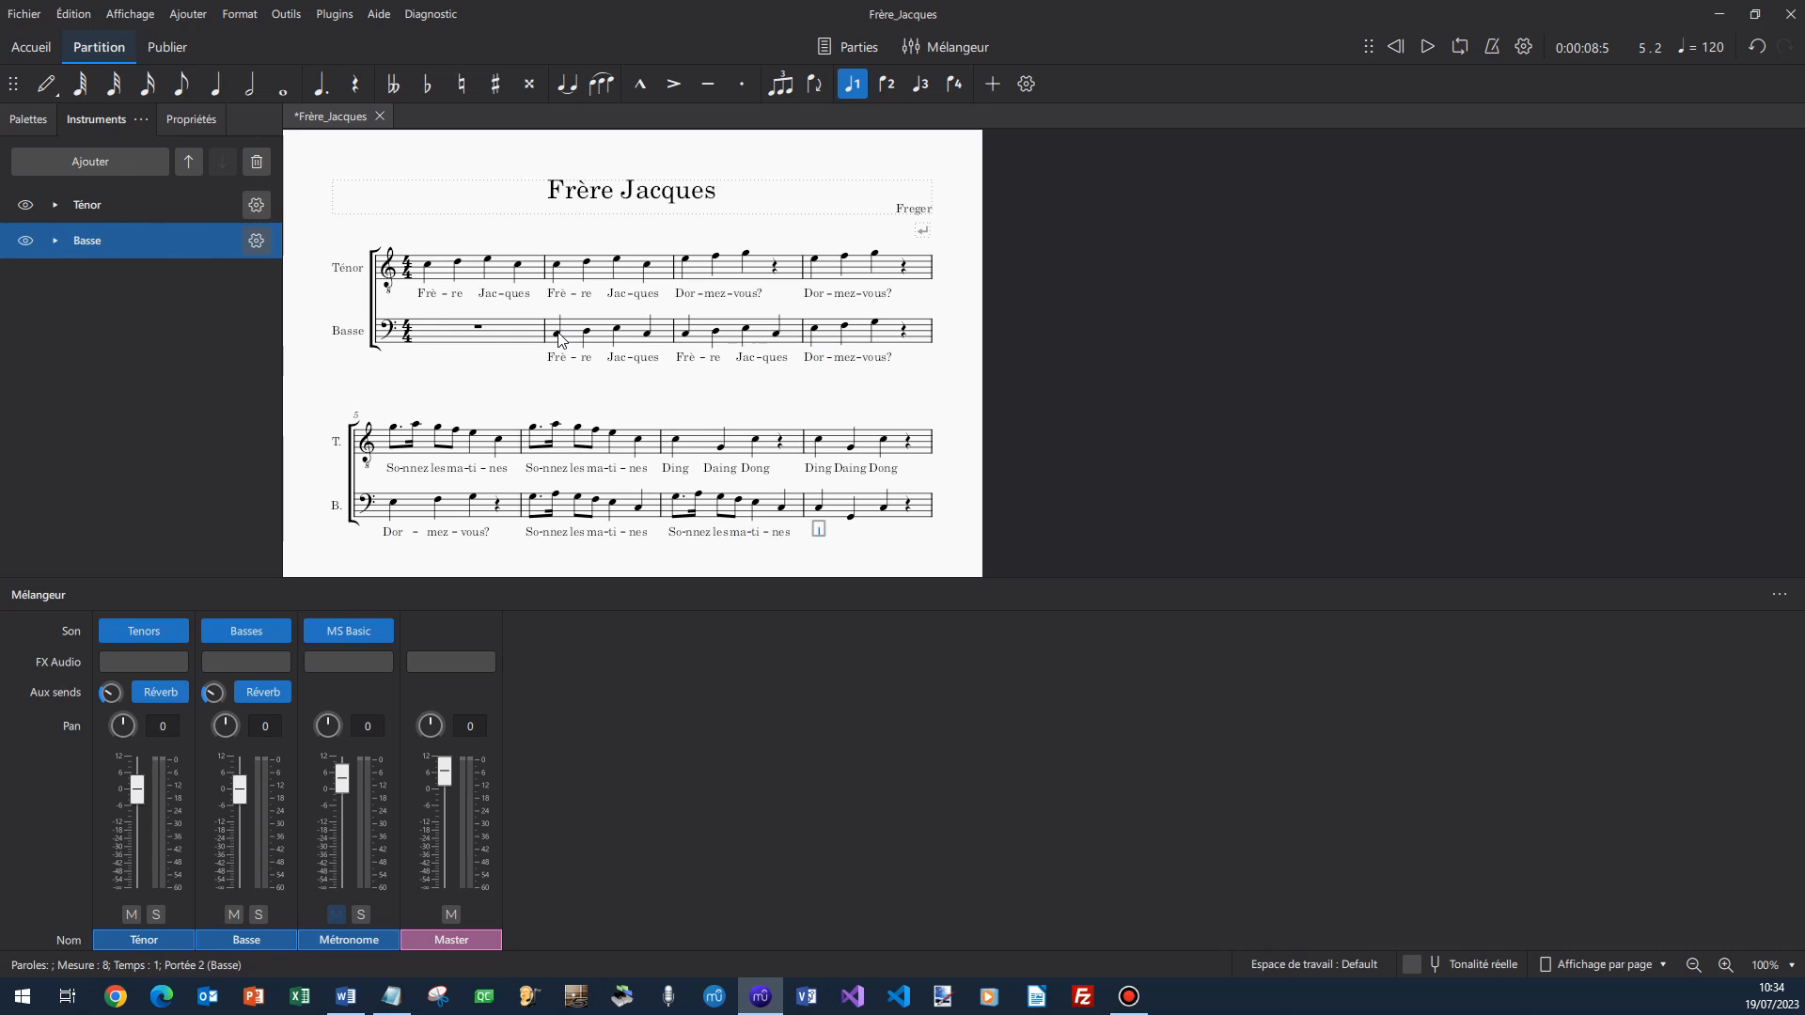
pyautogui.write('Daing ')
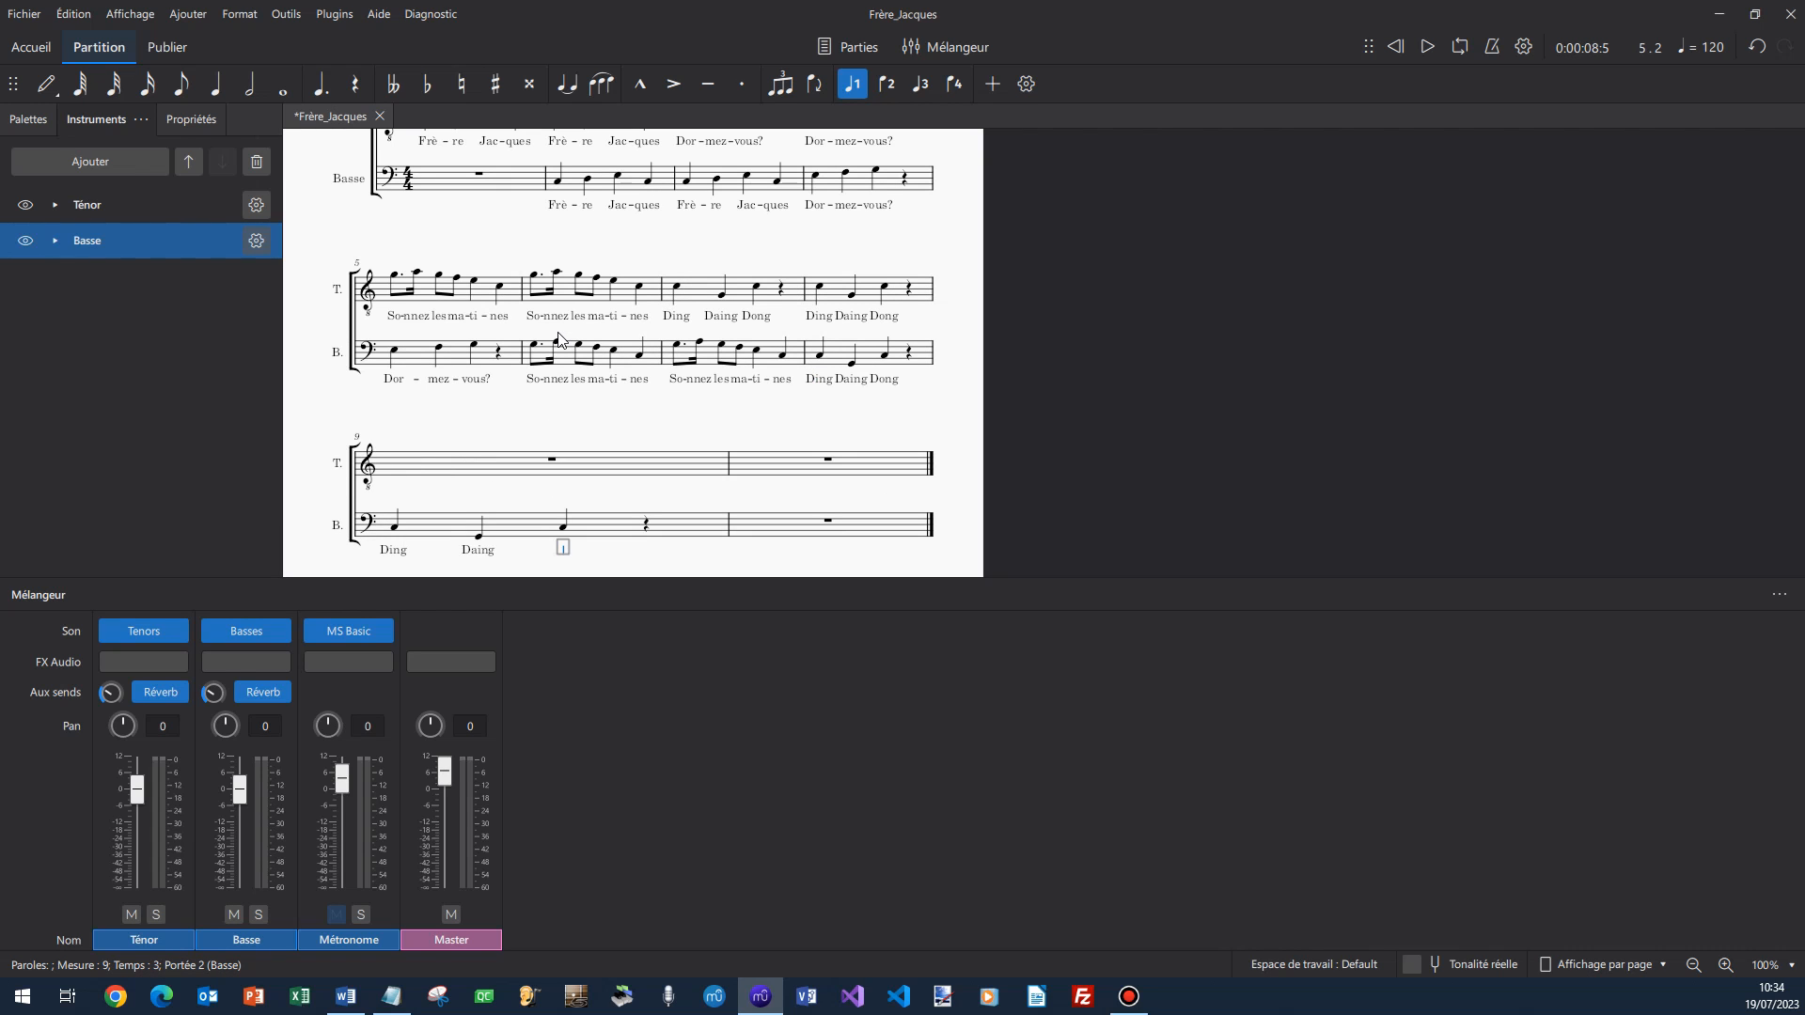
pyautogui.write('Dong')
pyautogui.press('Escape')
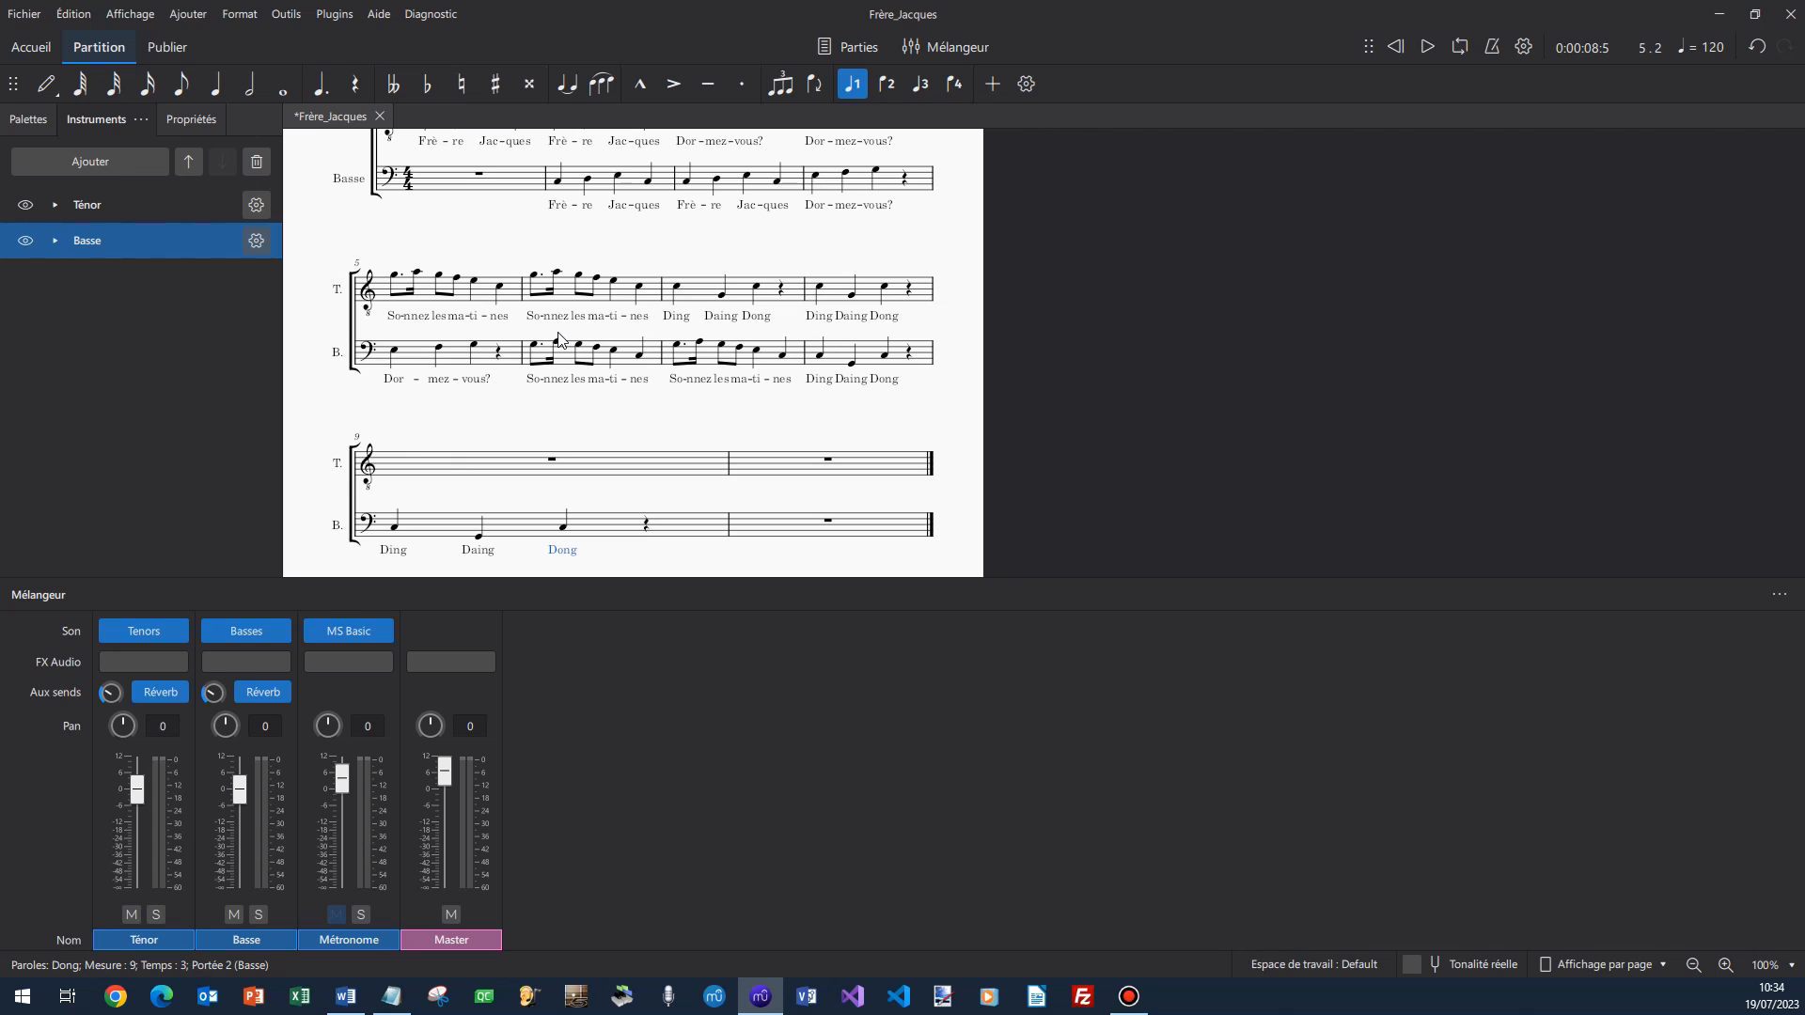
# Play back the Frère Jacques score with lyrics on both the Ténor and Basse staves.
pyautogui.click(1426, 47)
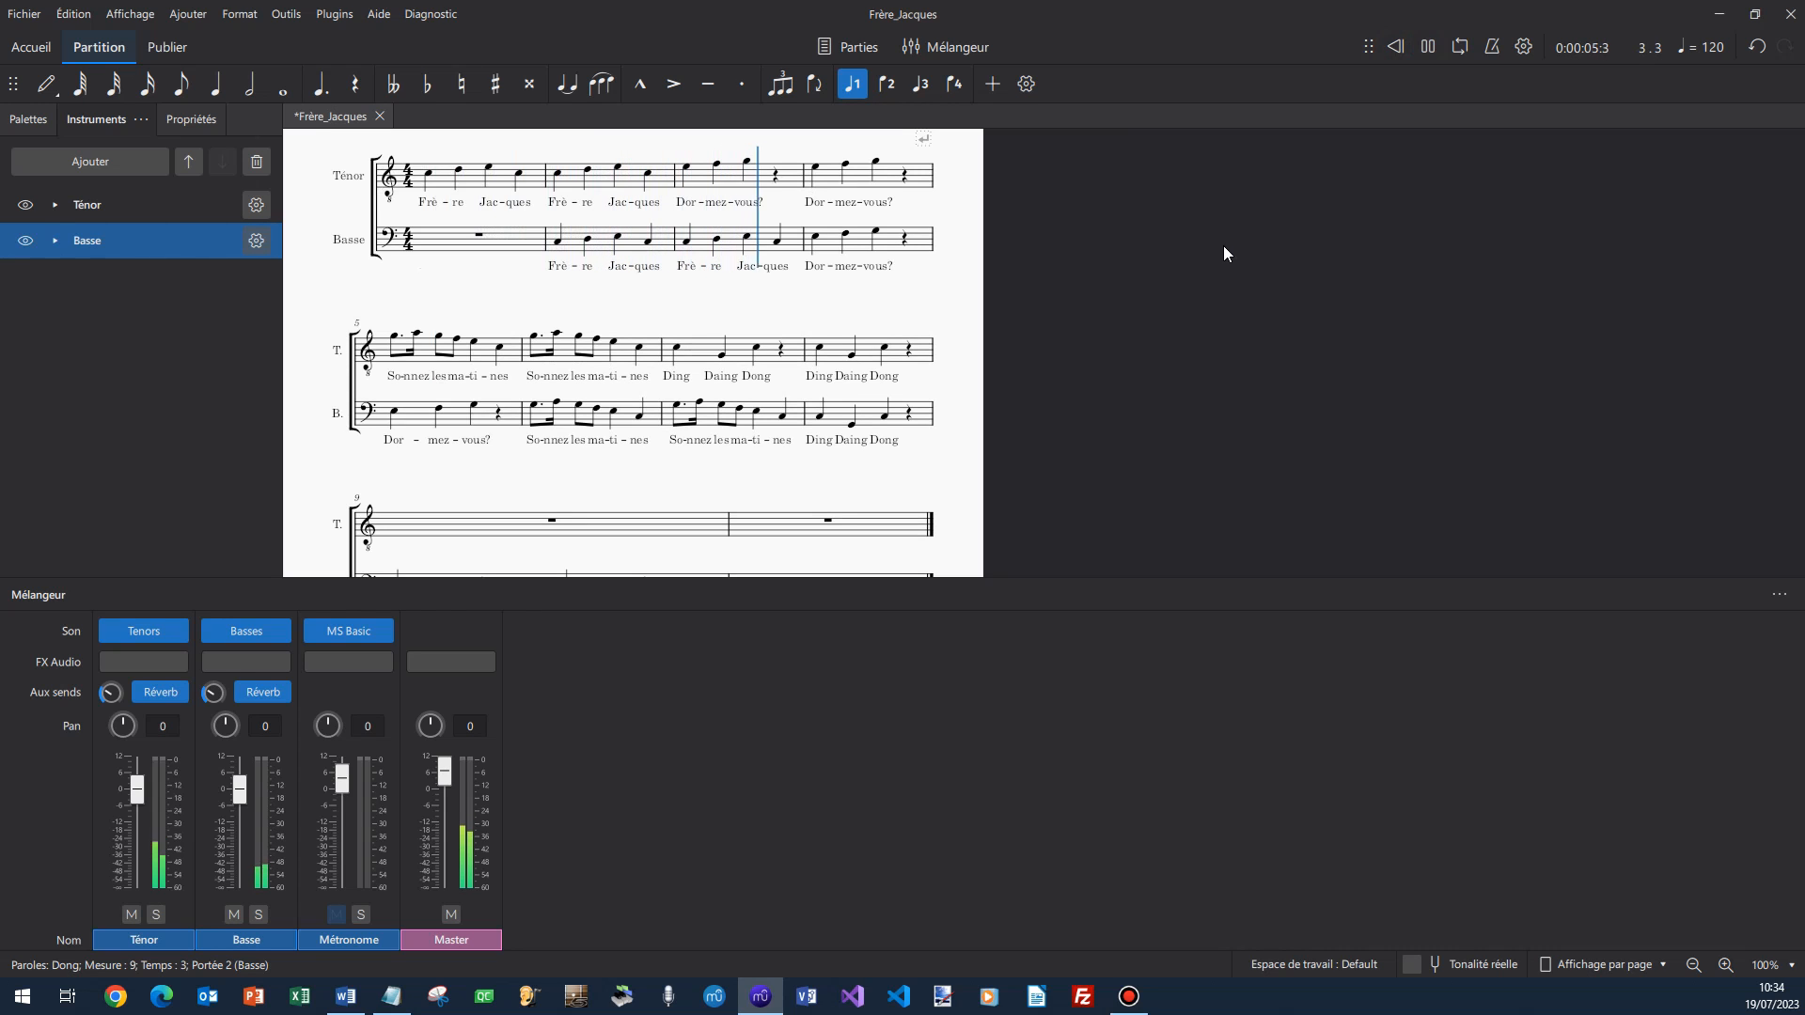
pyautogui.click(1429, 47)
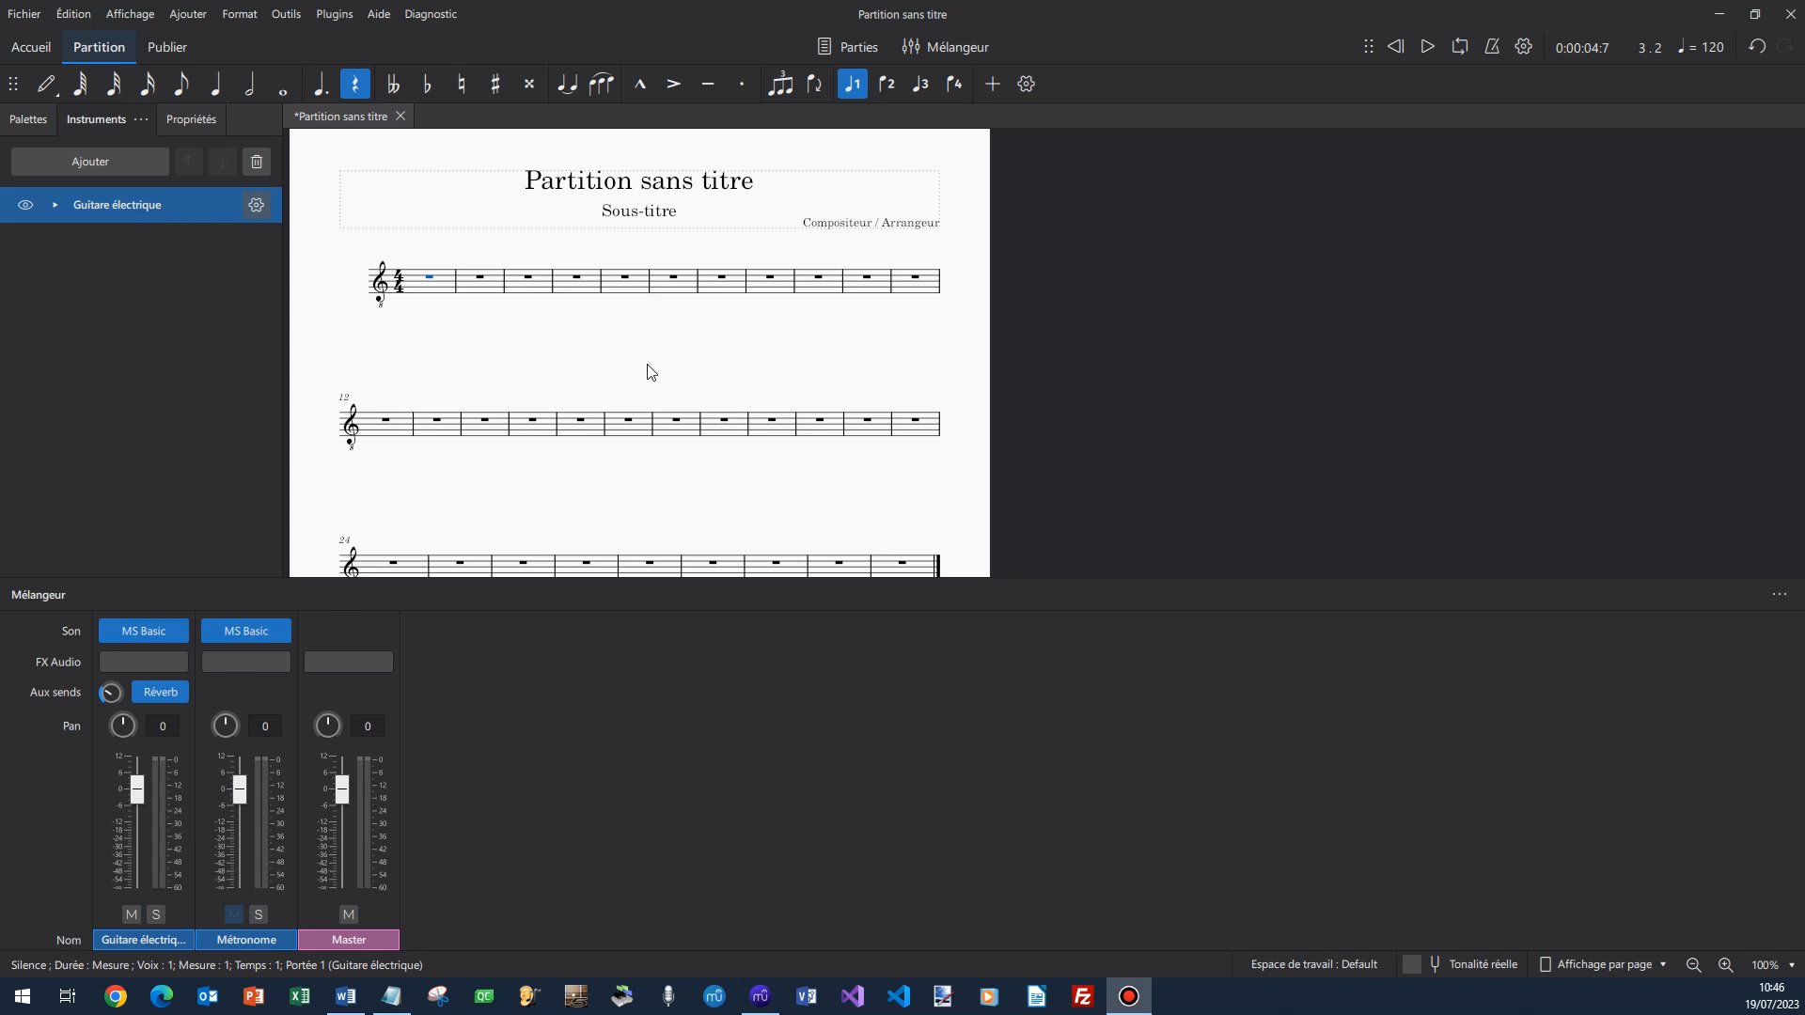
# Paste the two-measure passage with A, C and E chord symbols into measure 1 of the Guitare électrique staff and play it back.
pyautogui.rightClick(435, 280)
pyautogui.click(488, 358)
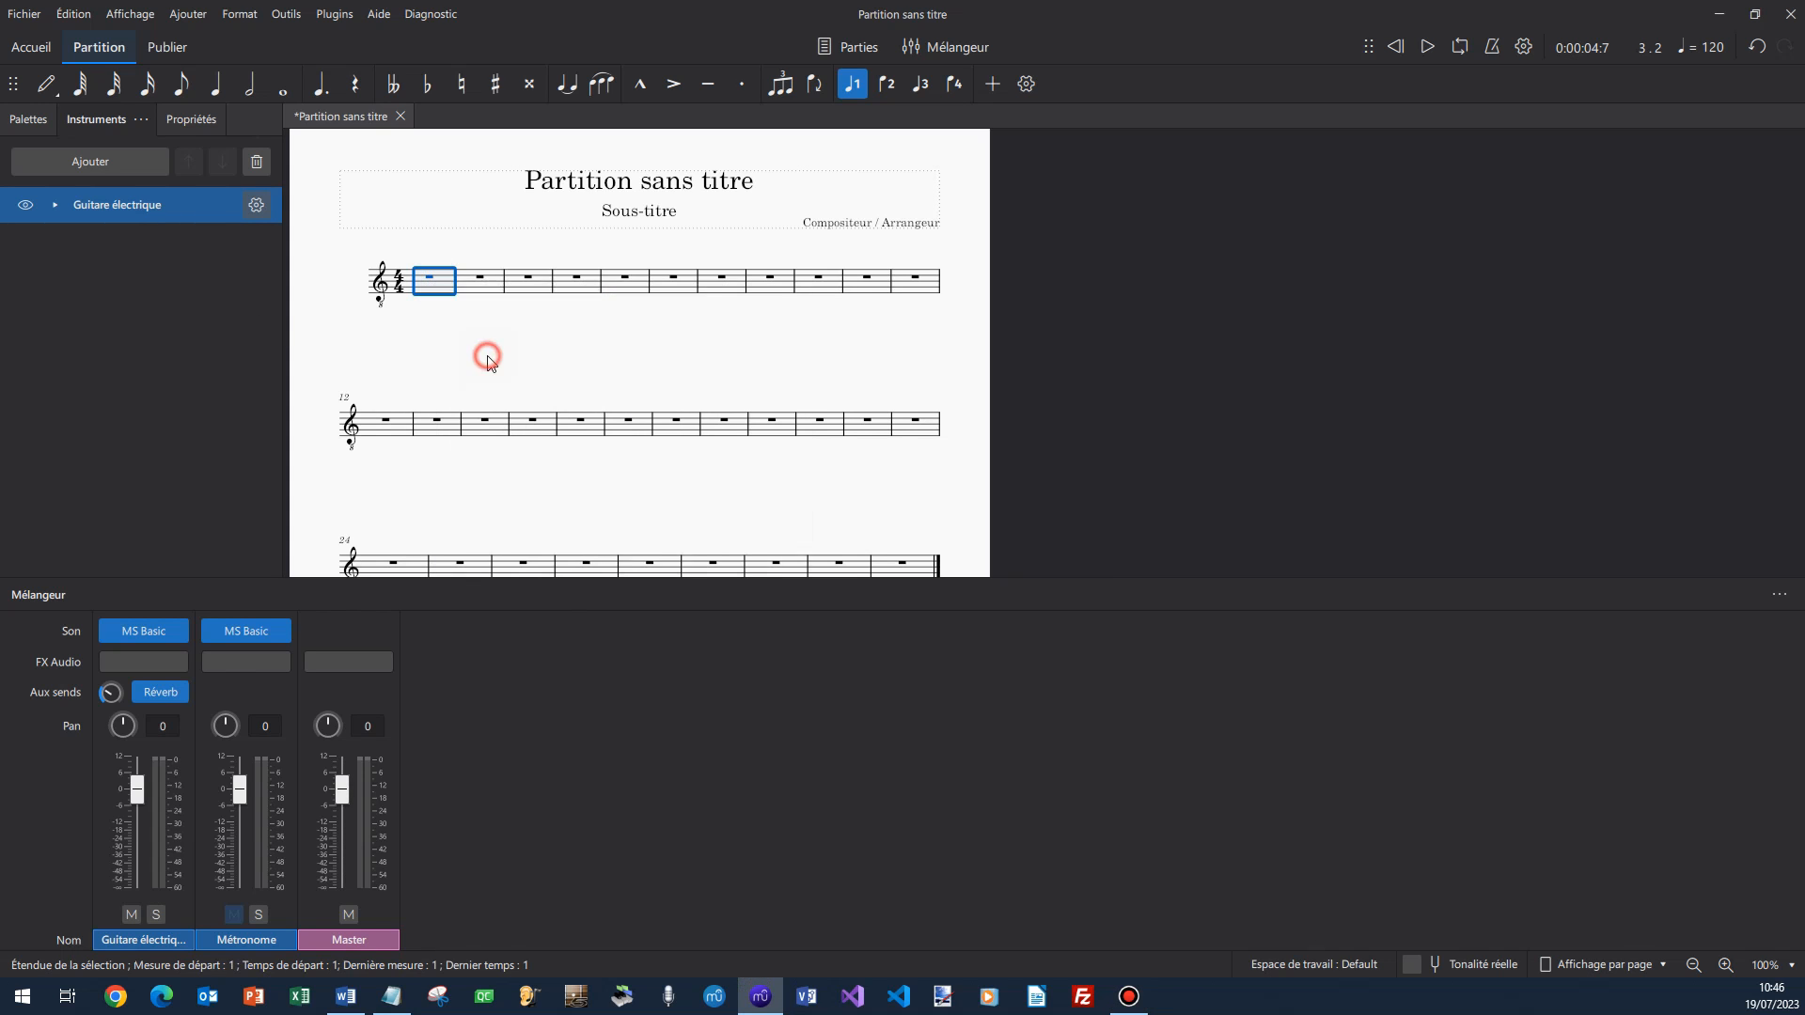
pyautogui.click(568, 347)
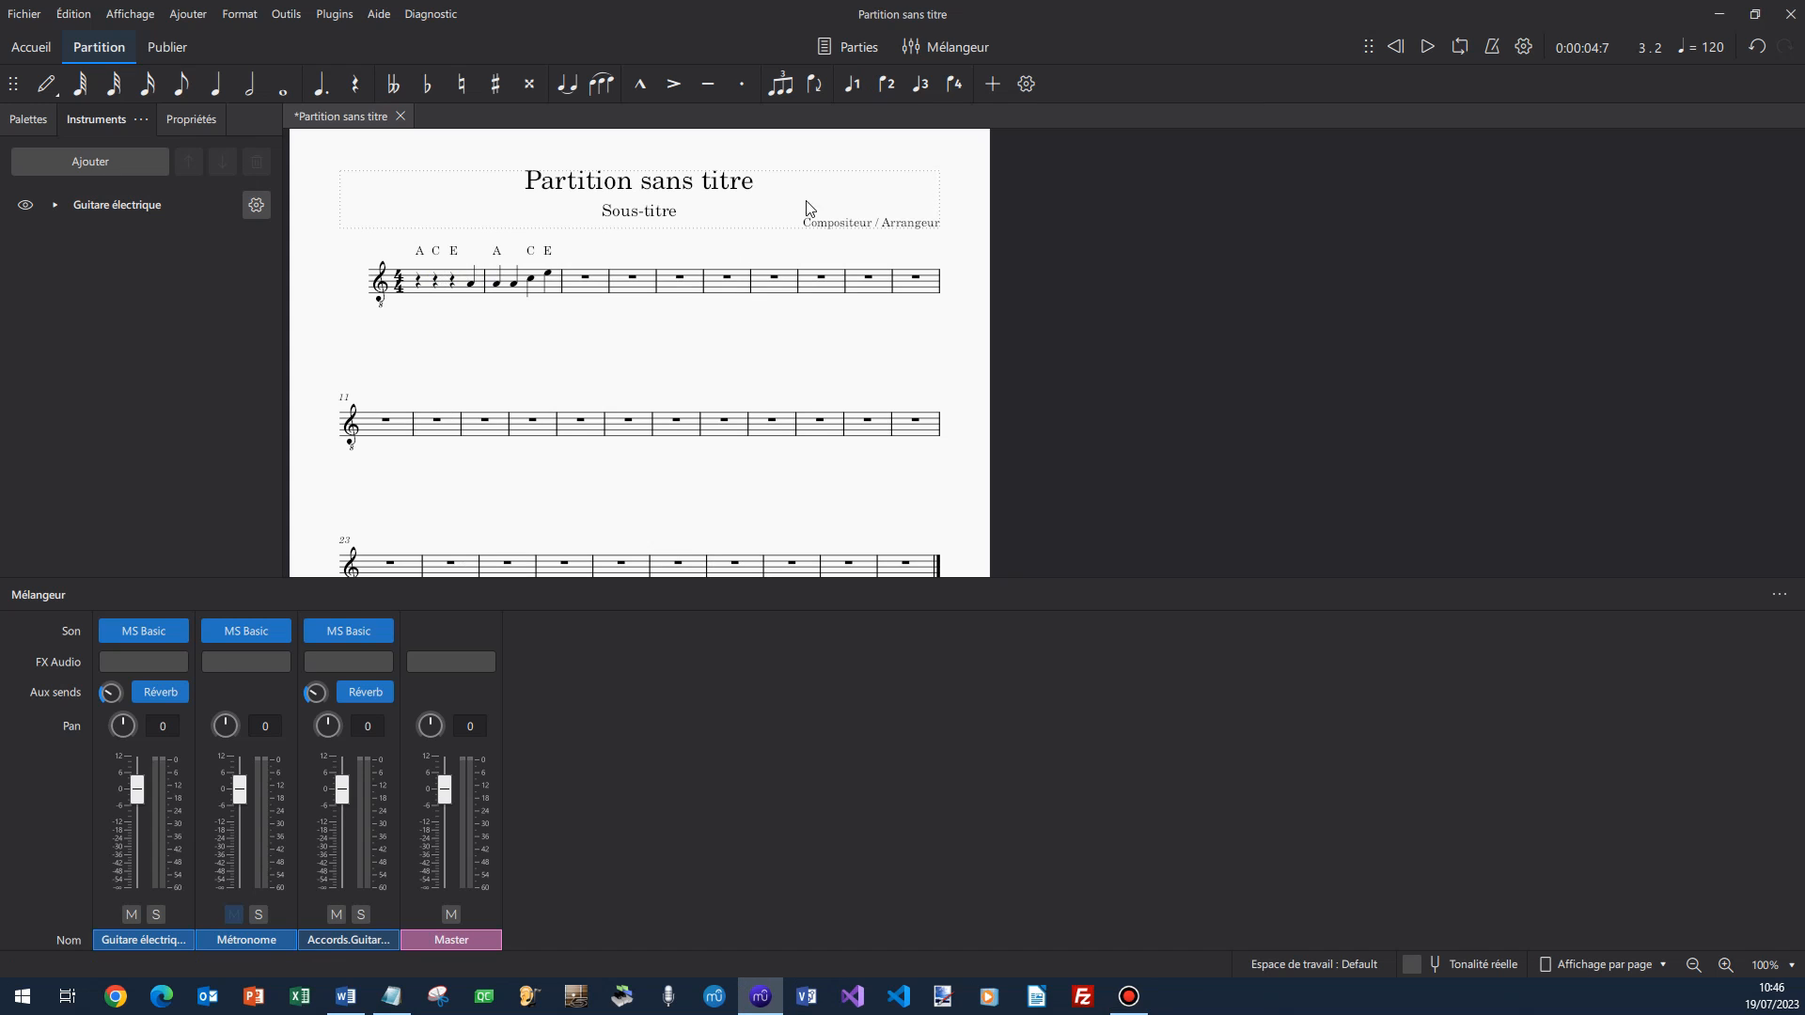
pyautogui.click(1427, 47)
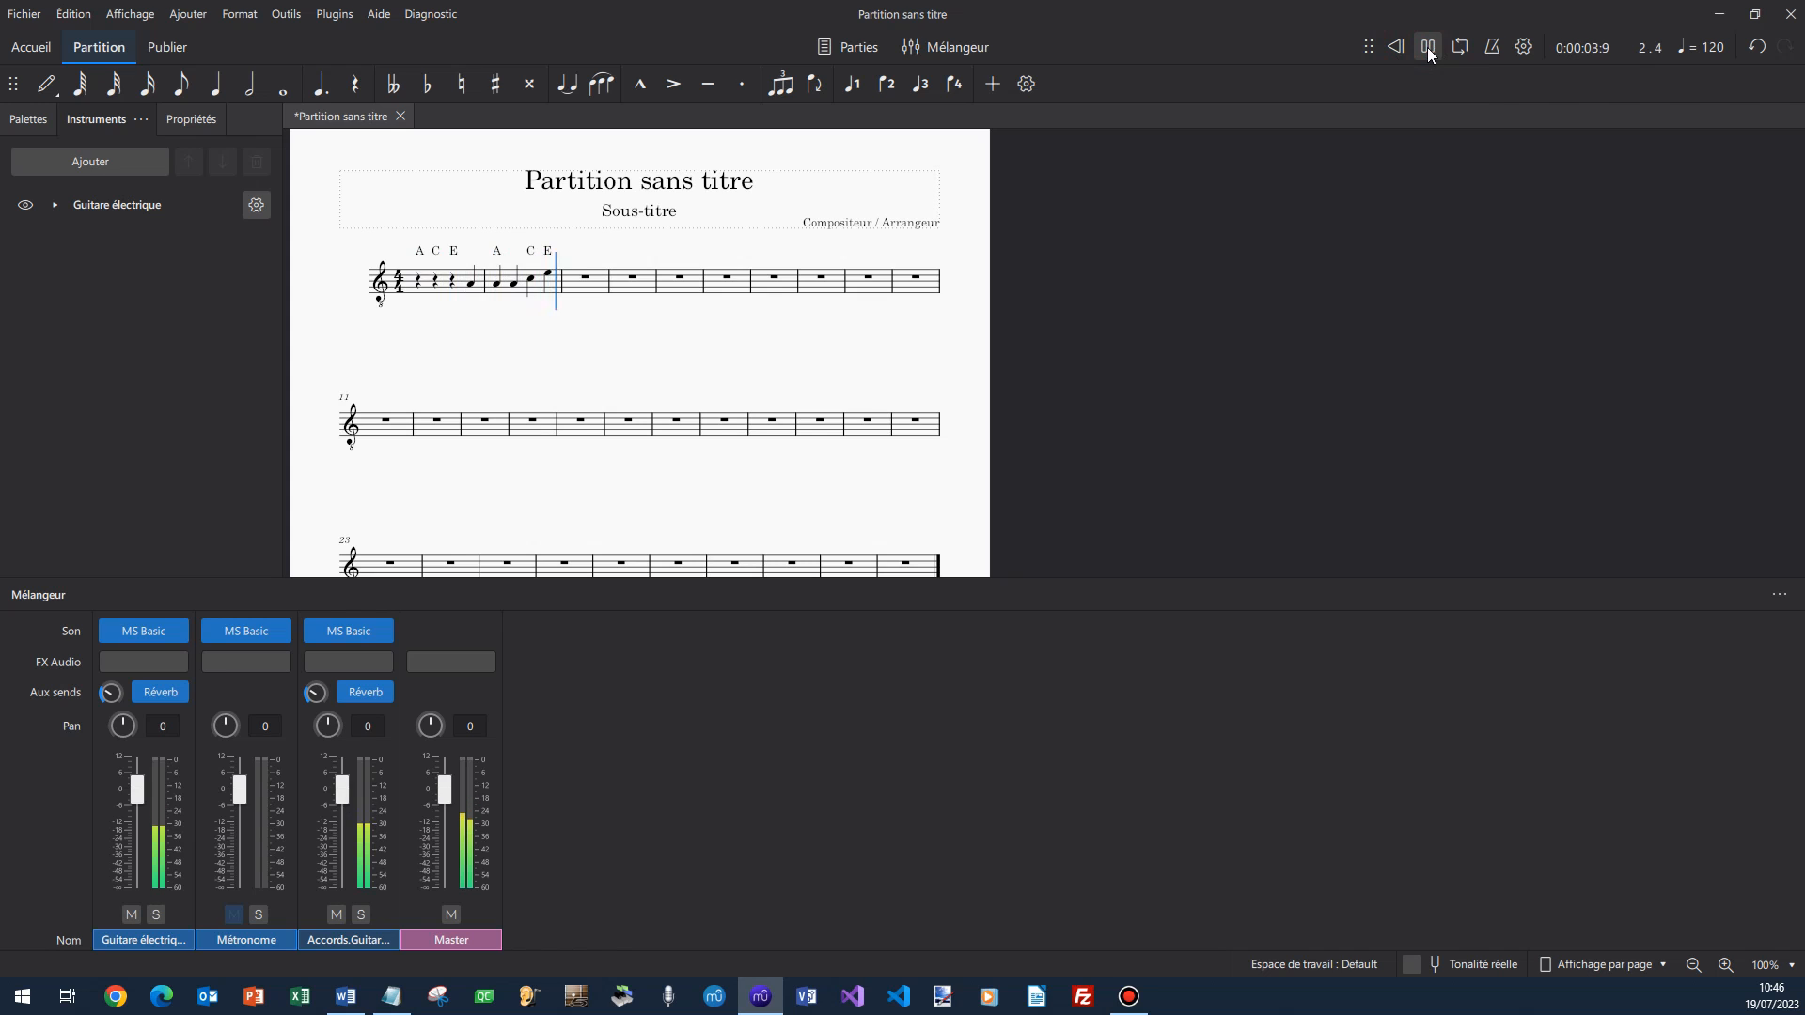
pyautogui.click(1428, 47)
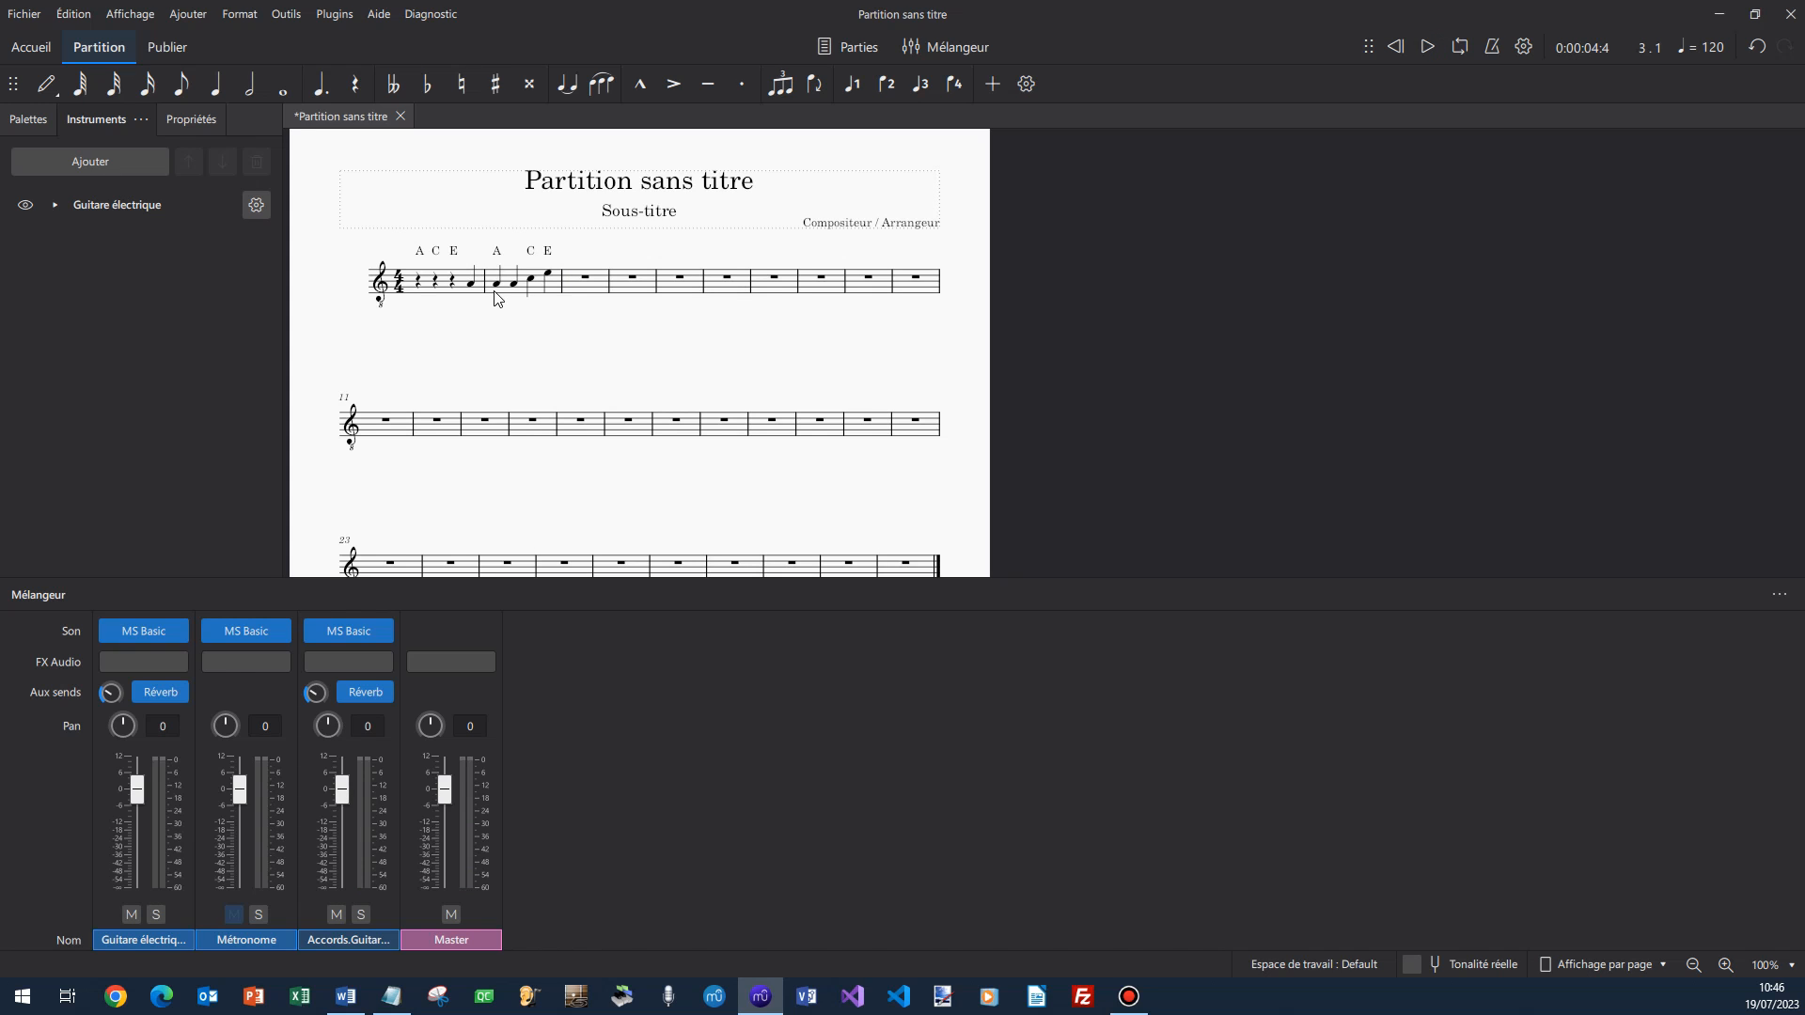
# Copy measures 1 and 2 of the guitar staff and paste them at measure 3 and again at measure 5.
pyautogui.click(444, 286)
pyautogui.keyDown('shift'); pyautogui.click(560, 286); pyautogui.keyUp('shift')
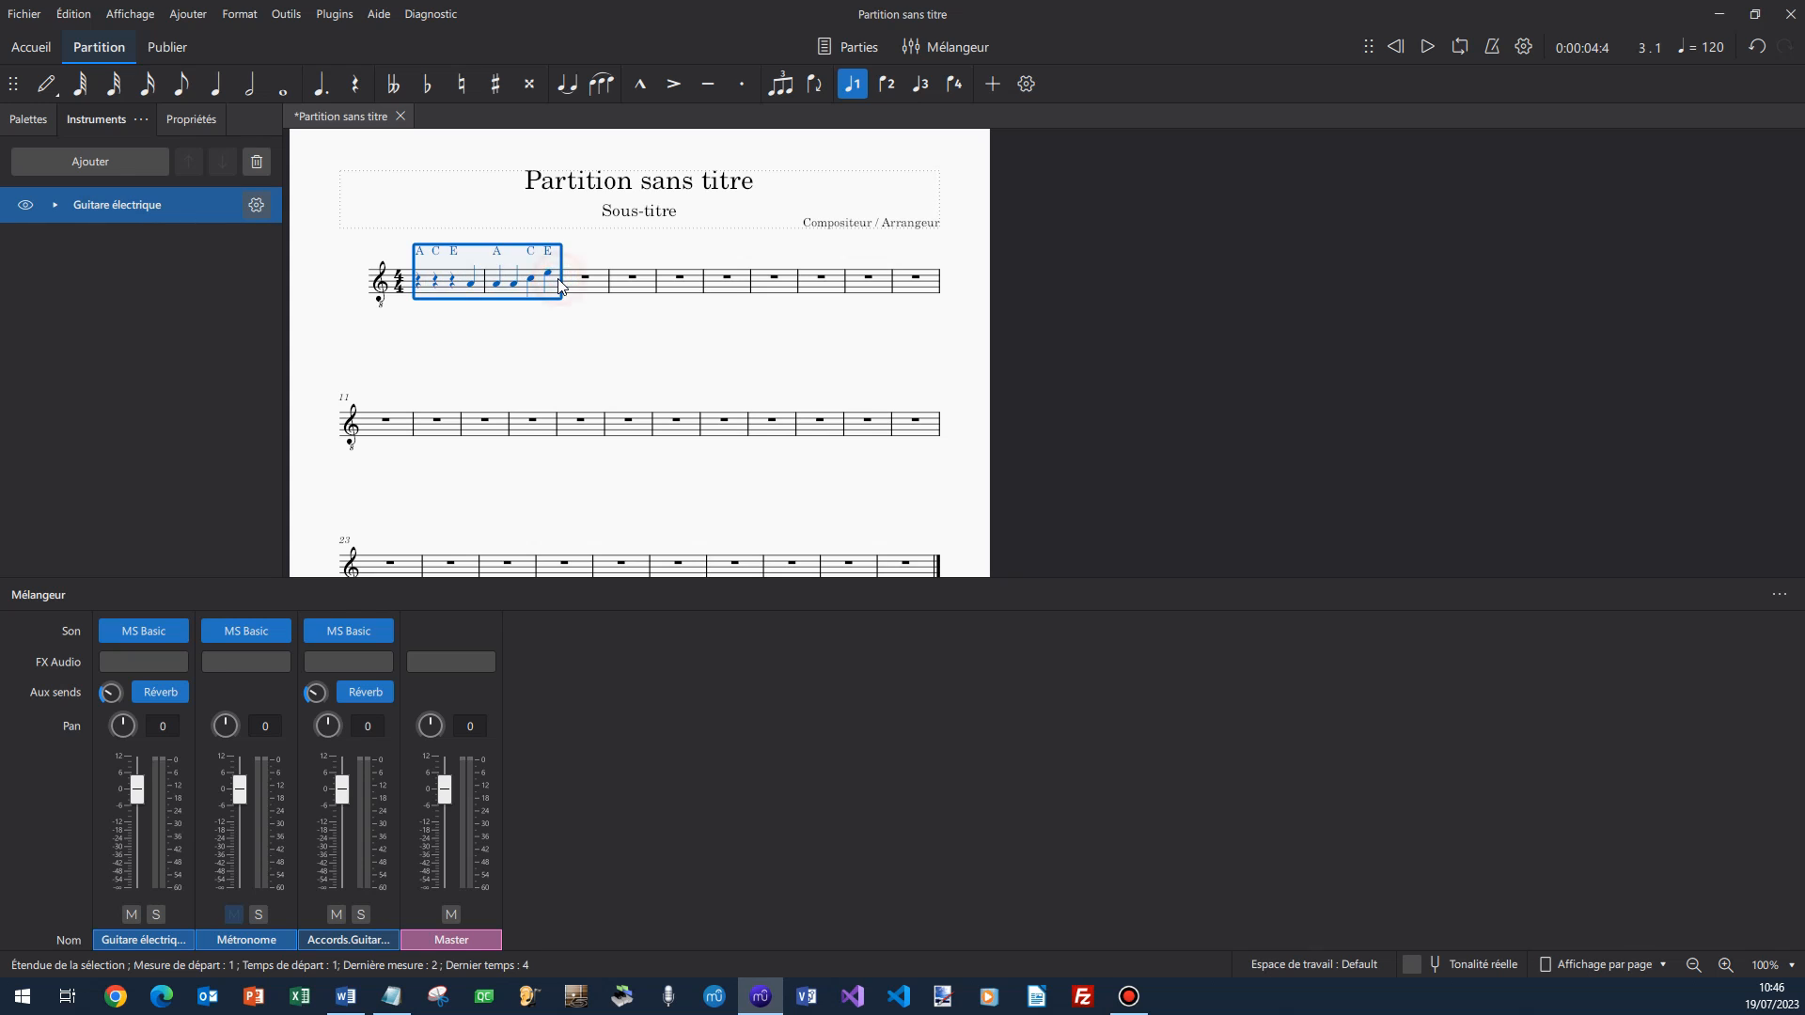
pyautogui.click(594, 287)
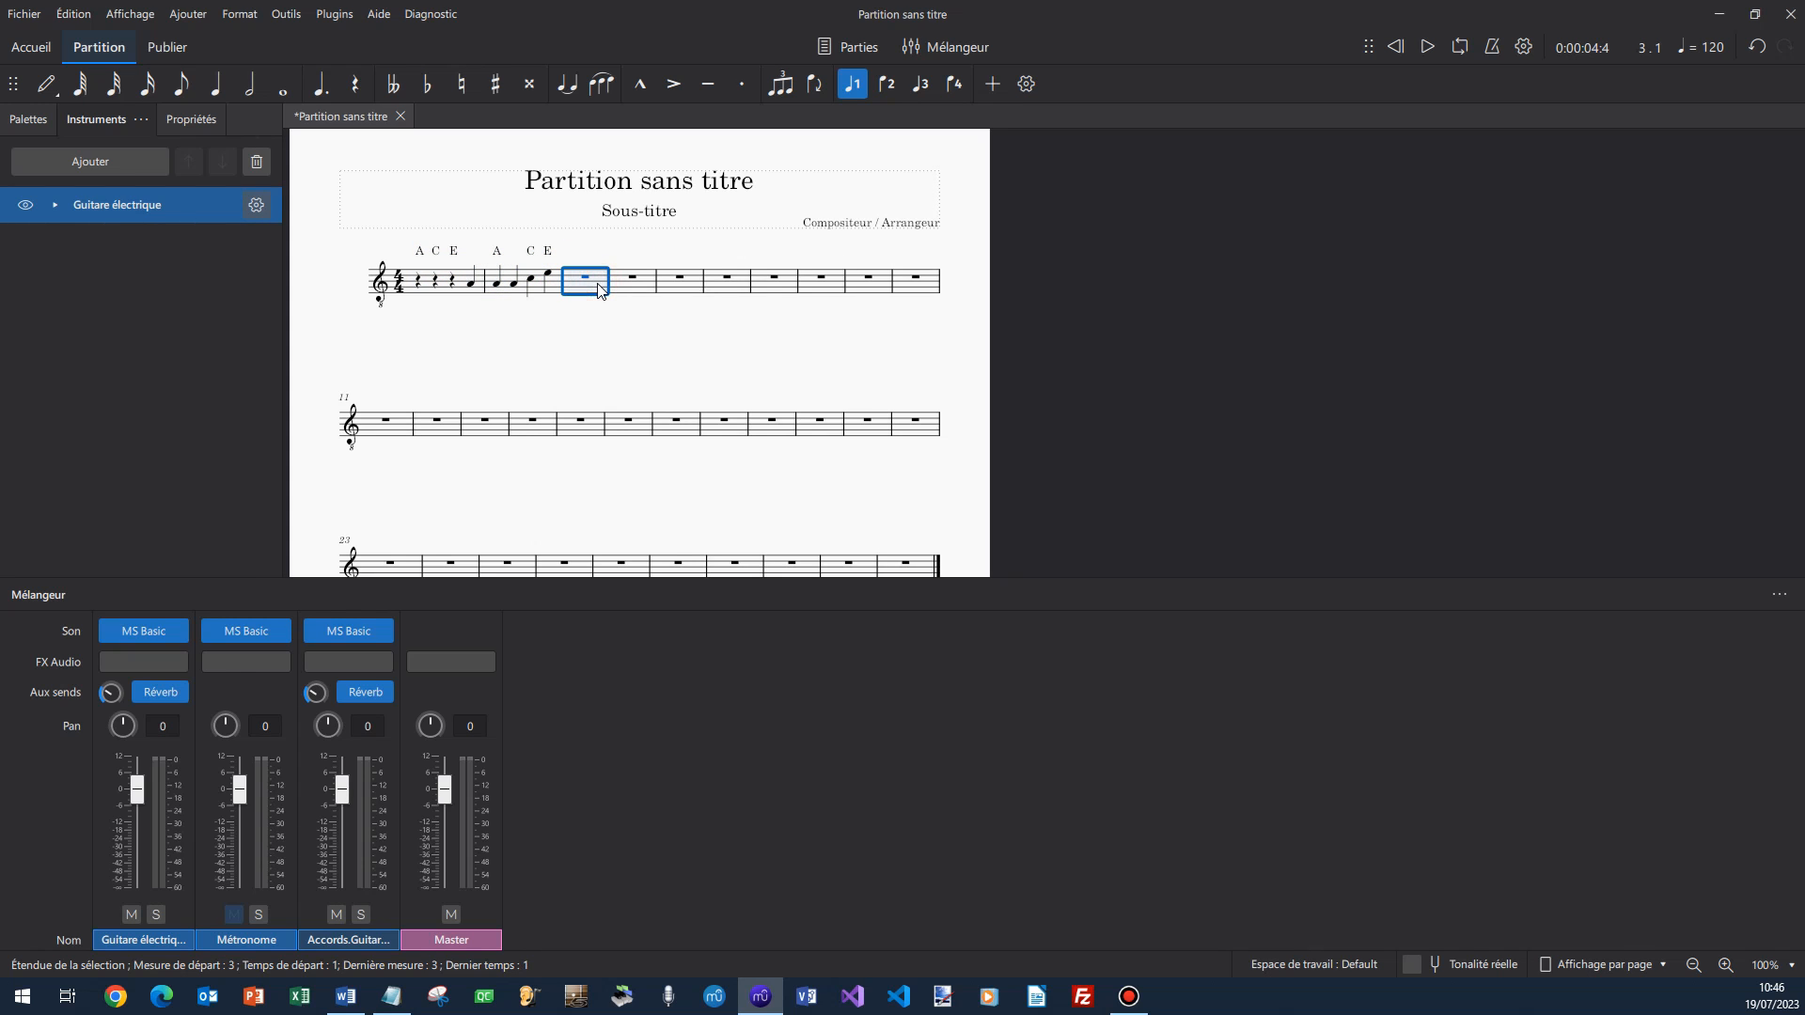
pyautogui.hotkey('ctrl', 'v')
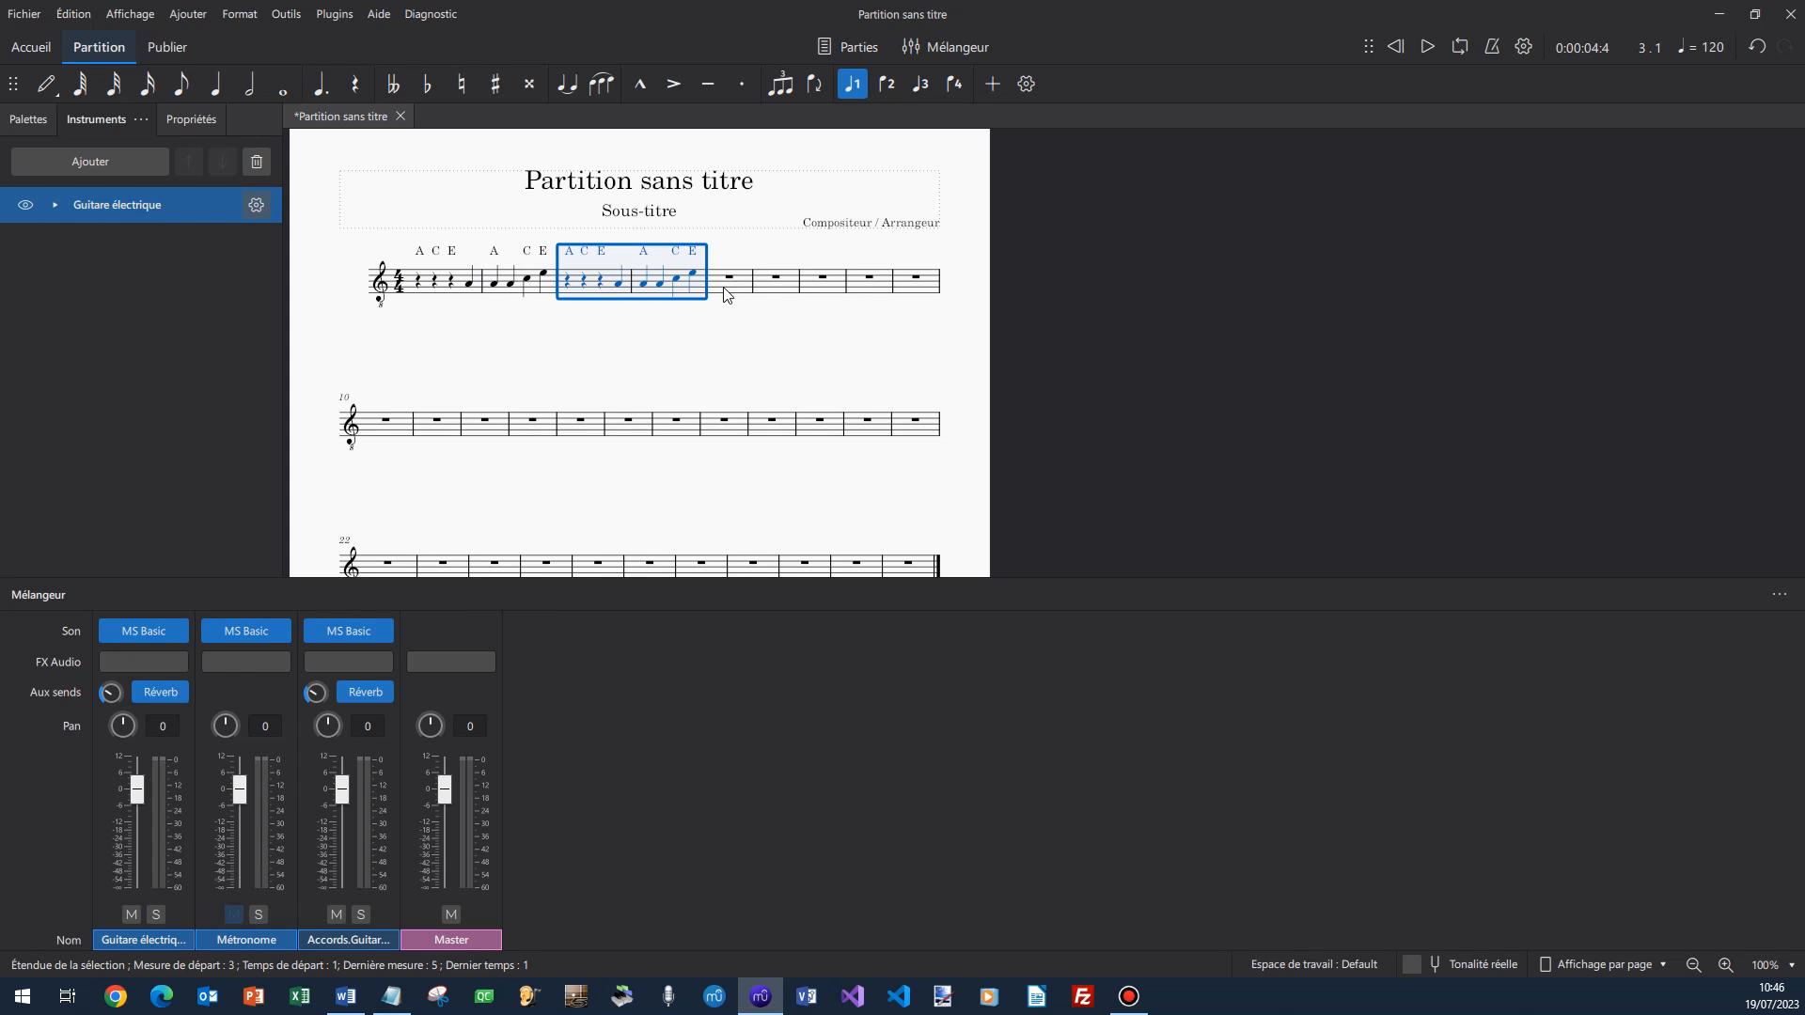
pyautogui.click(765, 286)
pyautogui.click(733, 292)
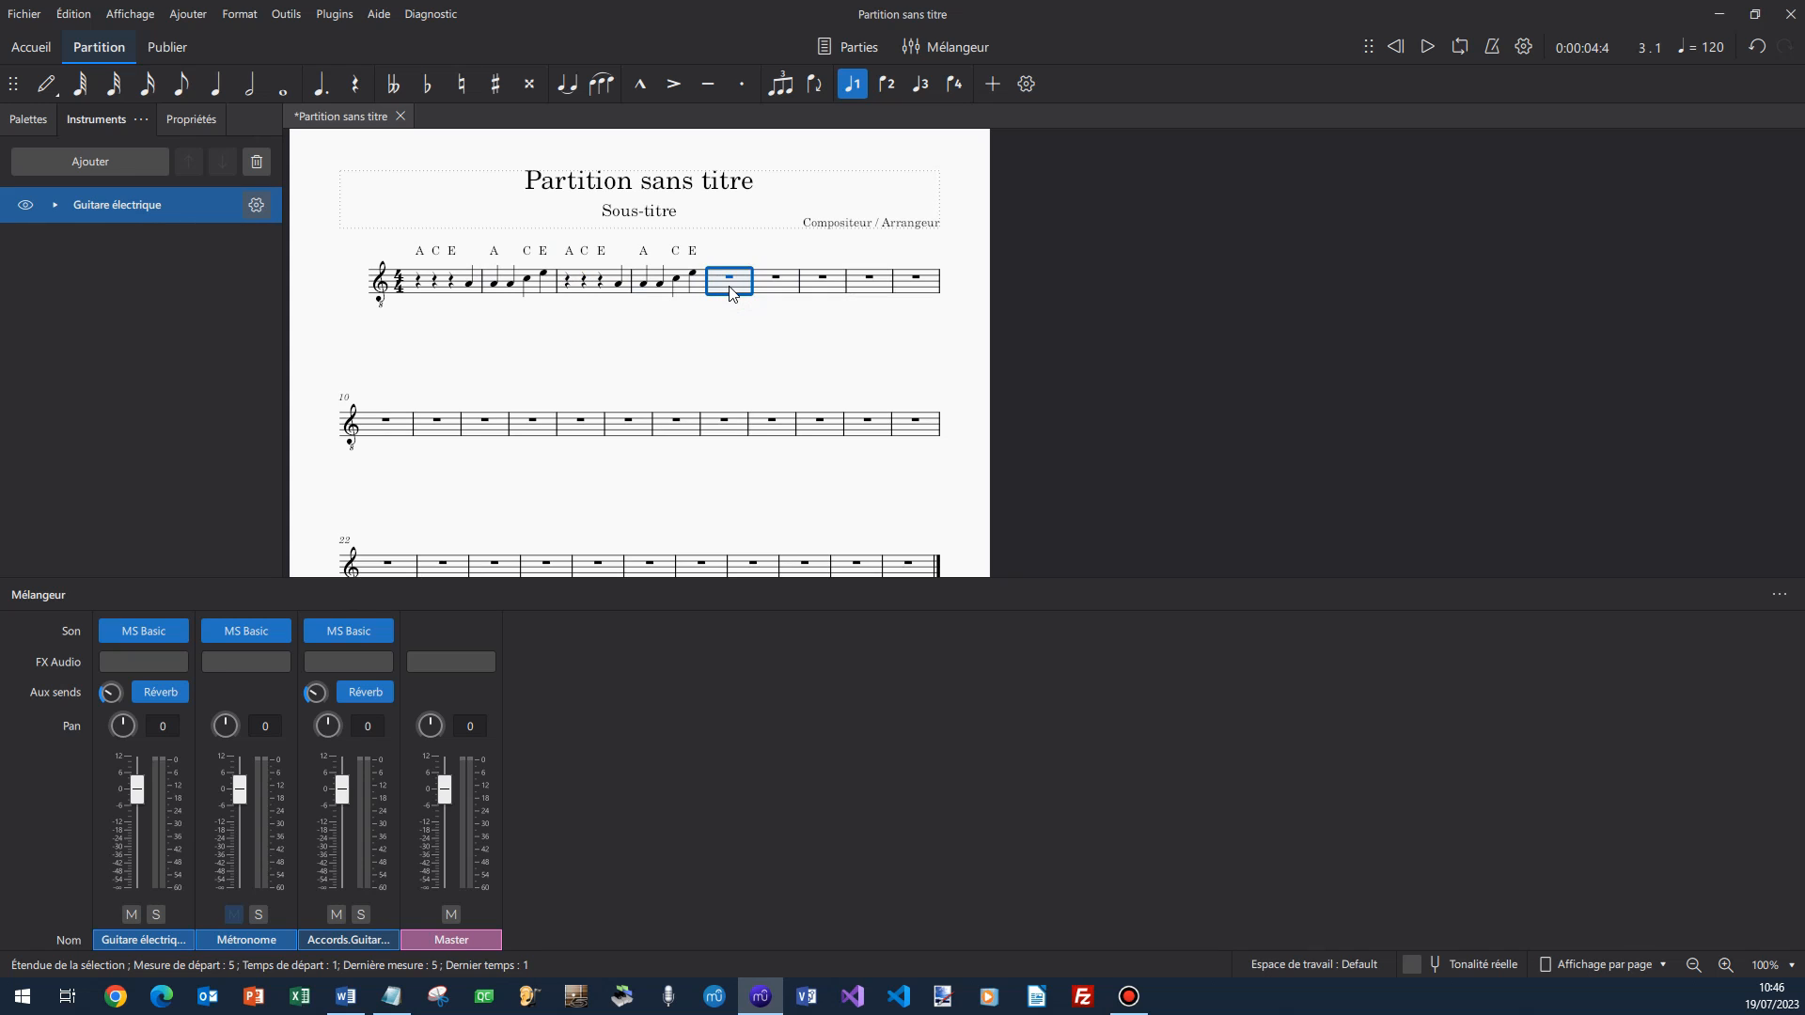
pyautogui.hotkey('ctrl', 'v')
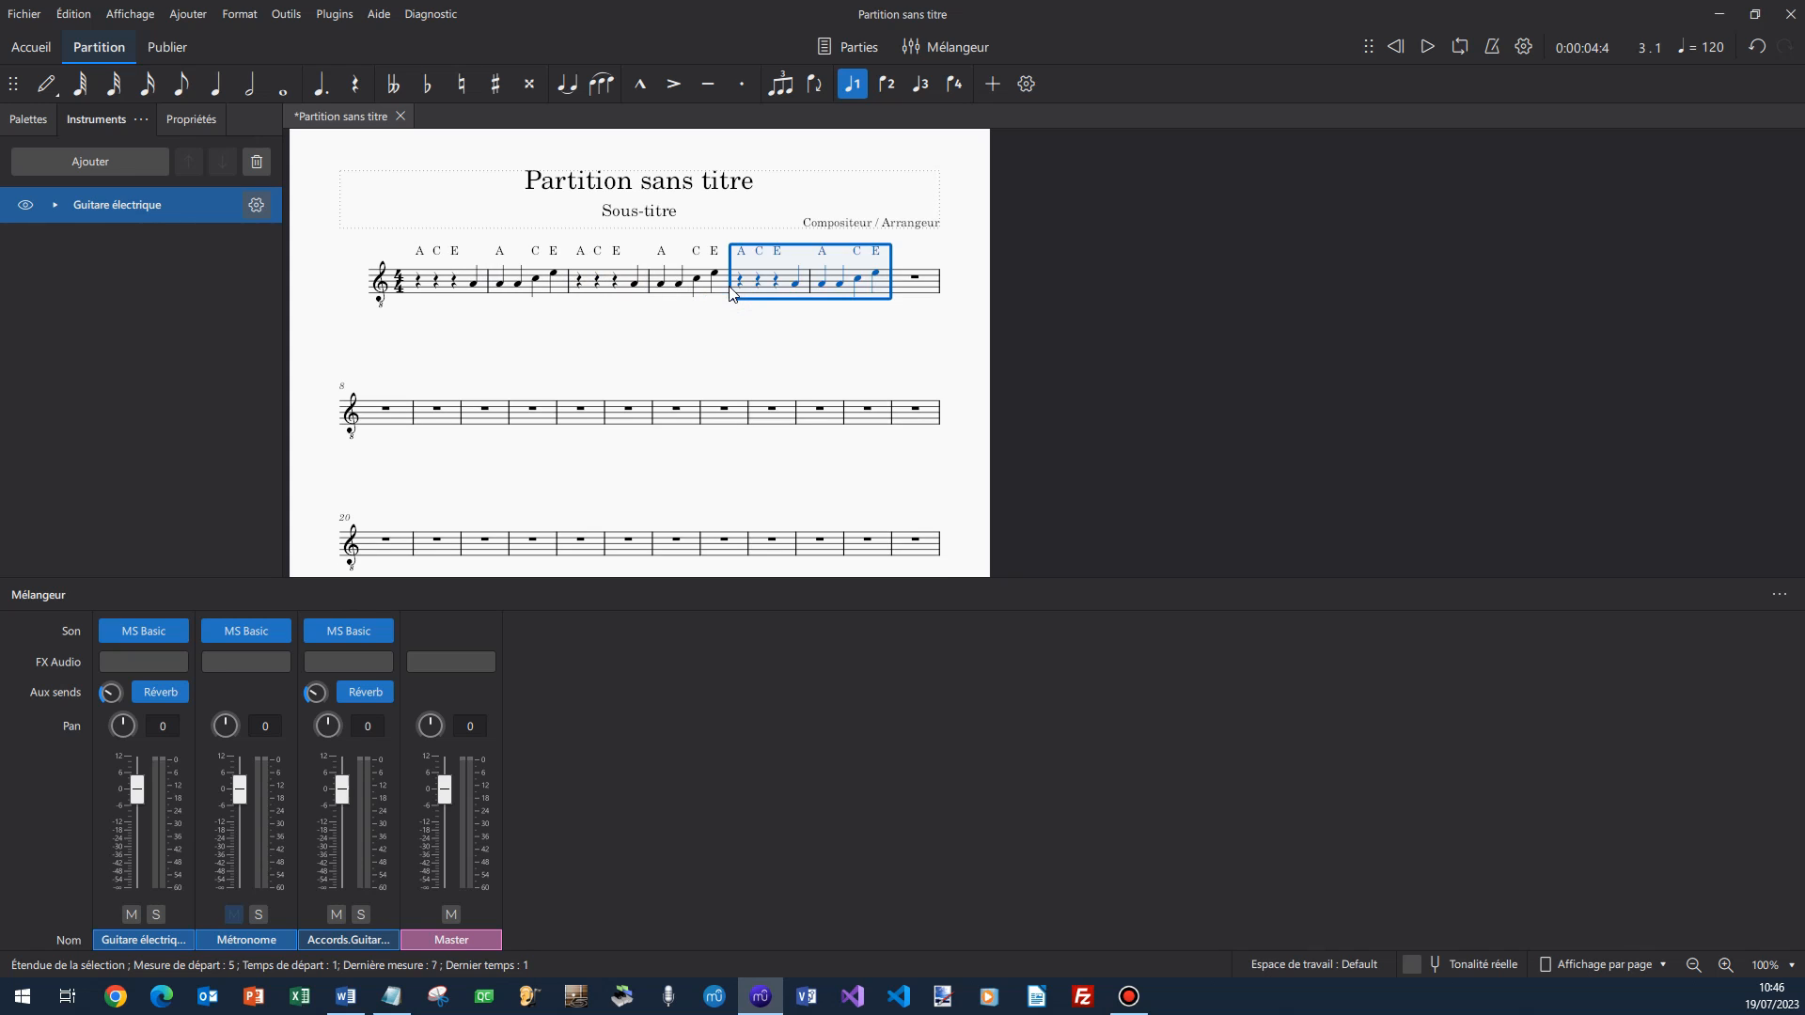
# Select measure 3 and add the Guitare palette to the available palettes.
pyautogui.click(592, 333)
pyautogui.click(578, 288)
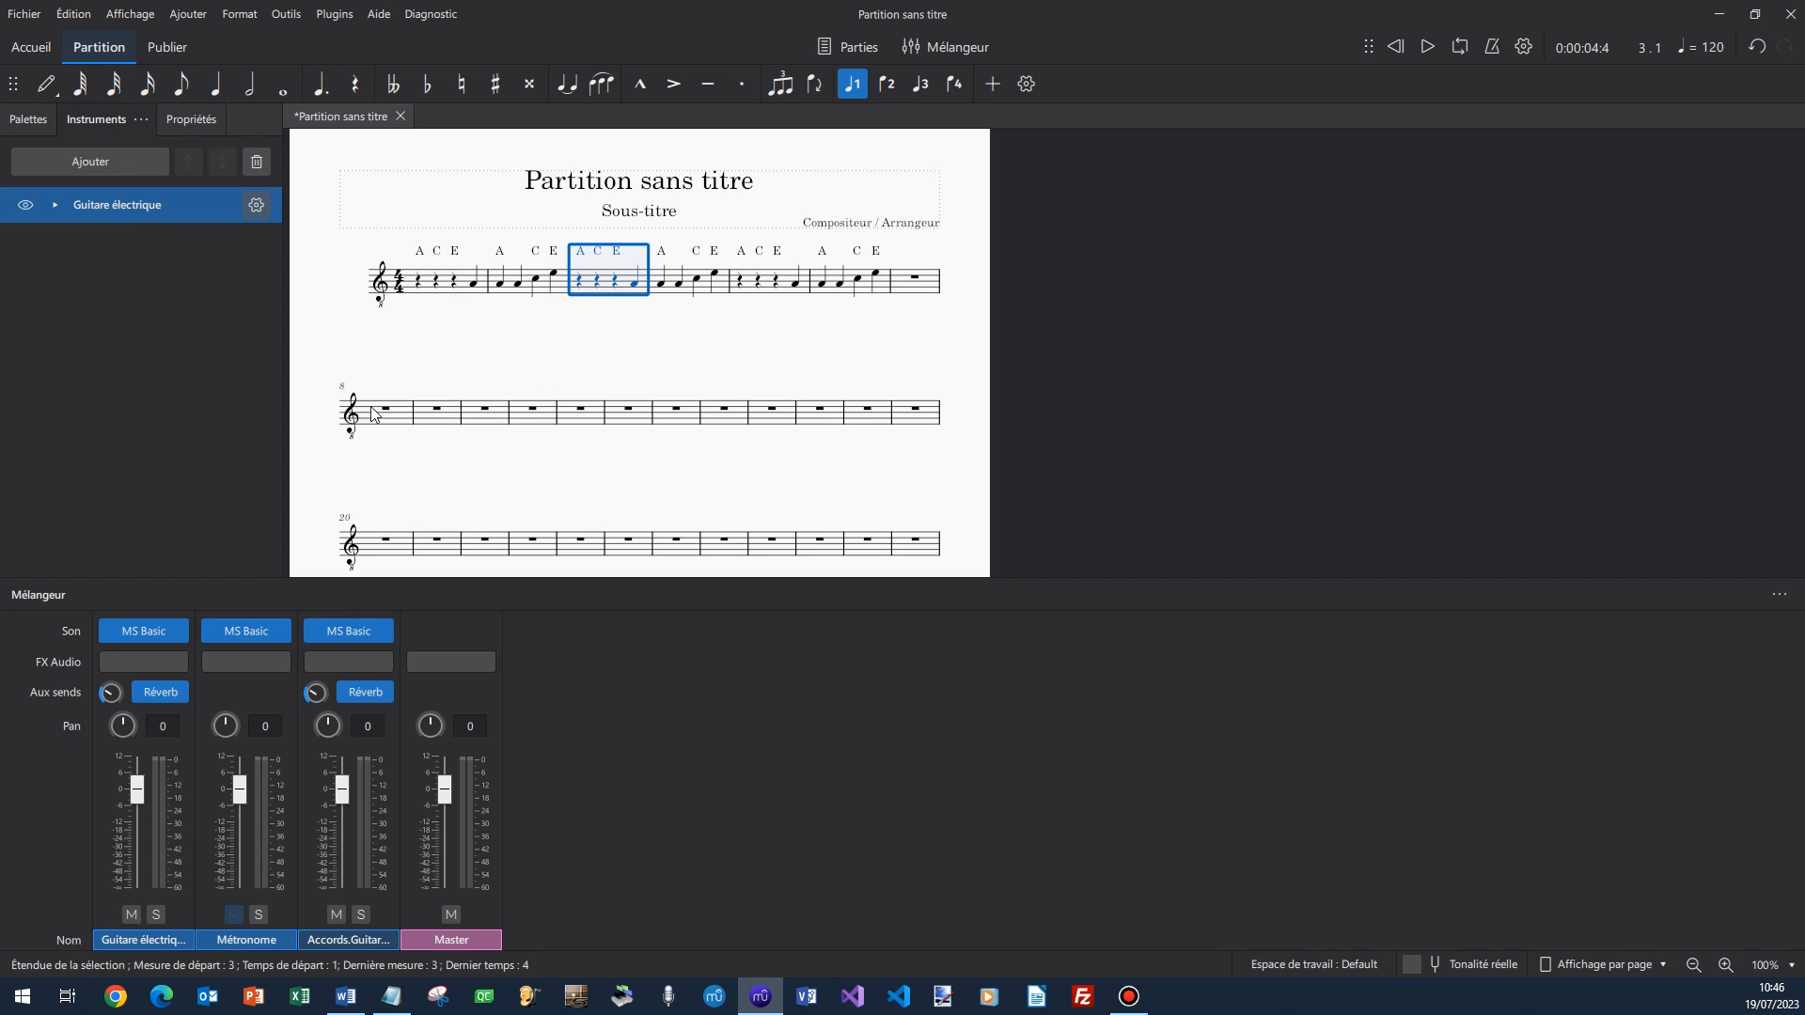
pyautogui.click(52, 123)
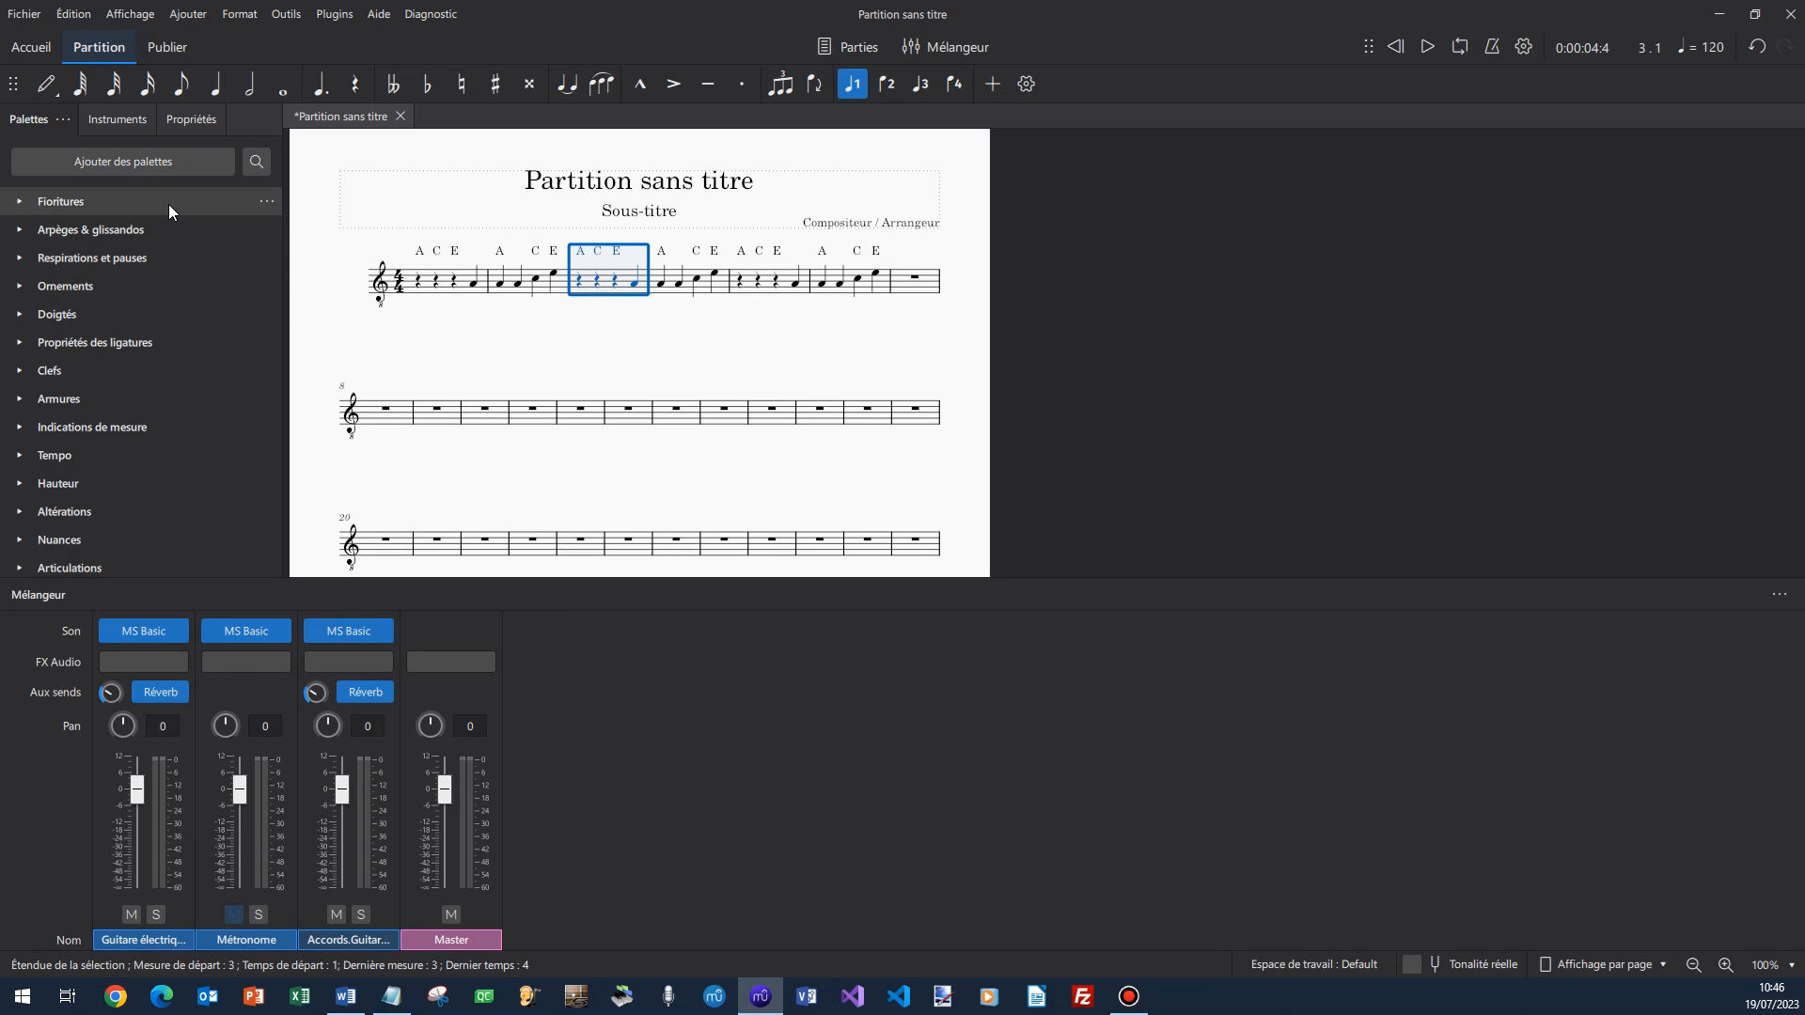
pyautogui.click(175, 164)
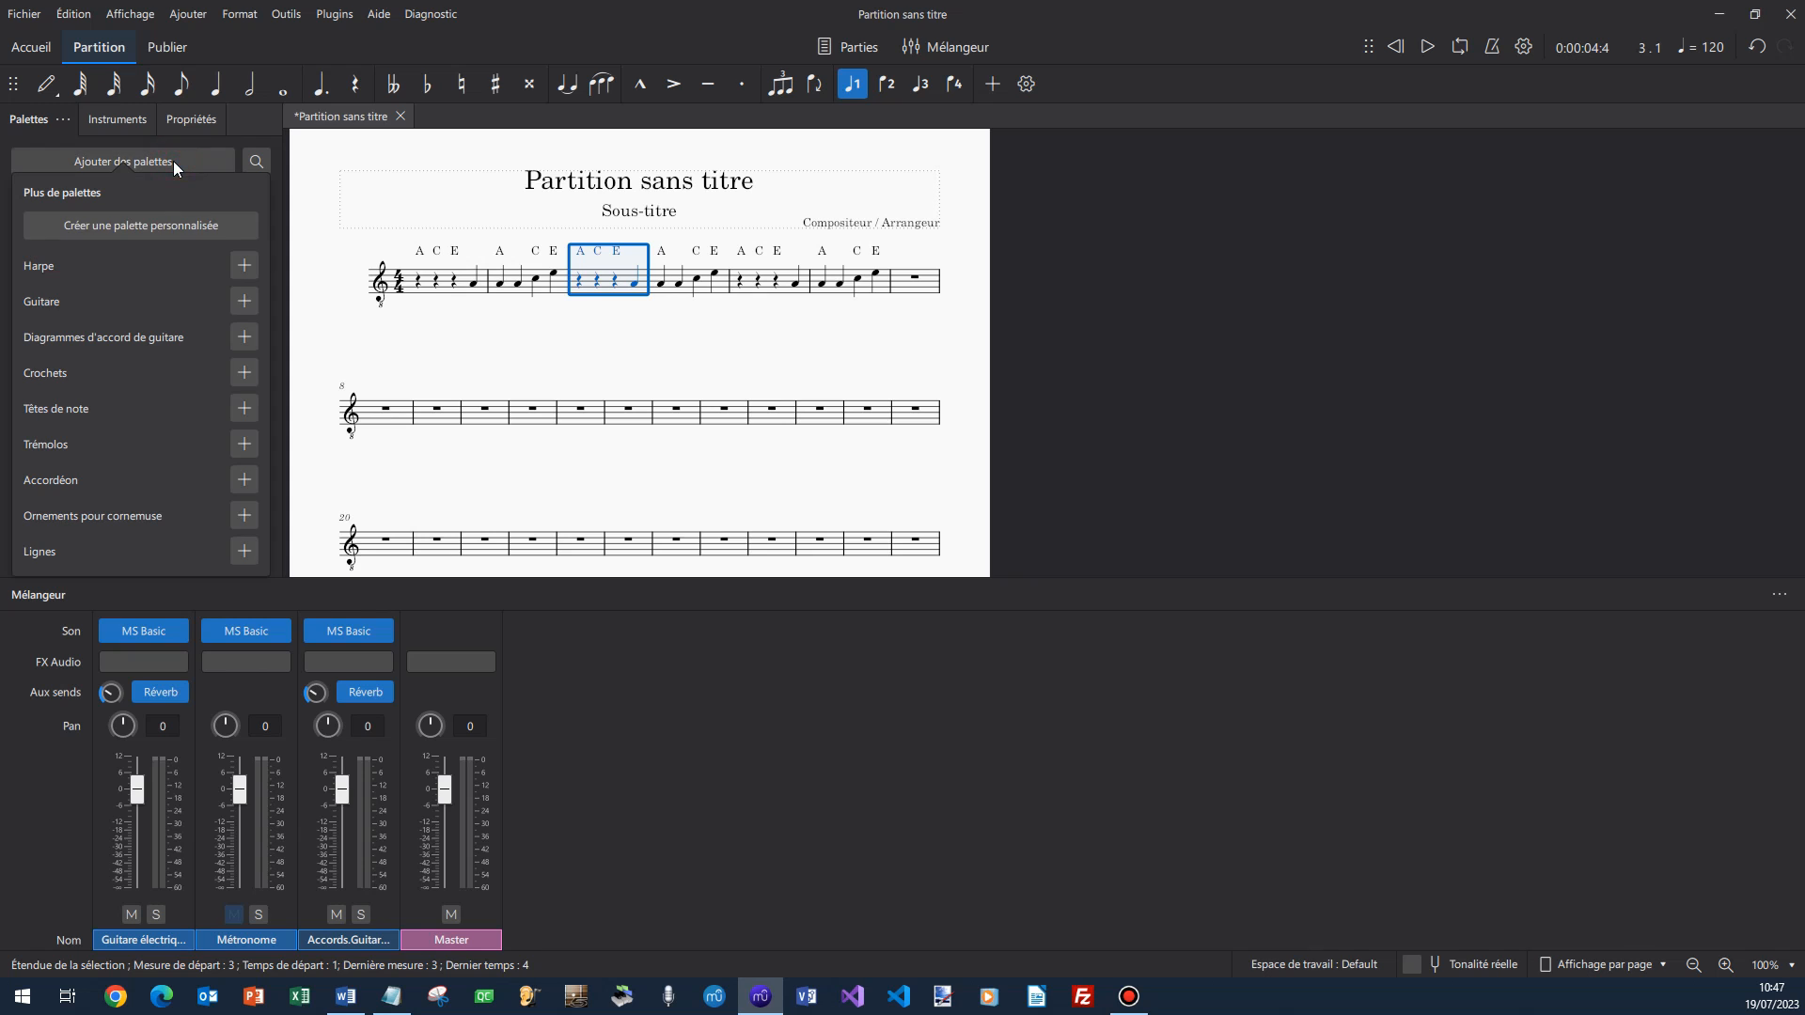
pyautogui.click(241, 299)
pyautogui.click(45, 126)
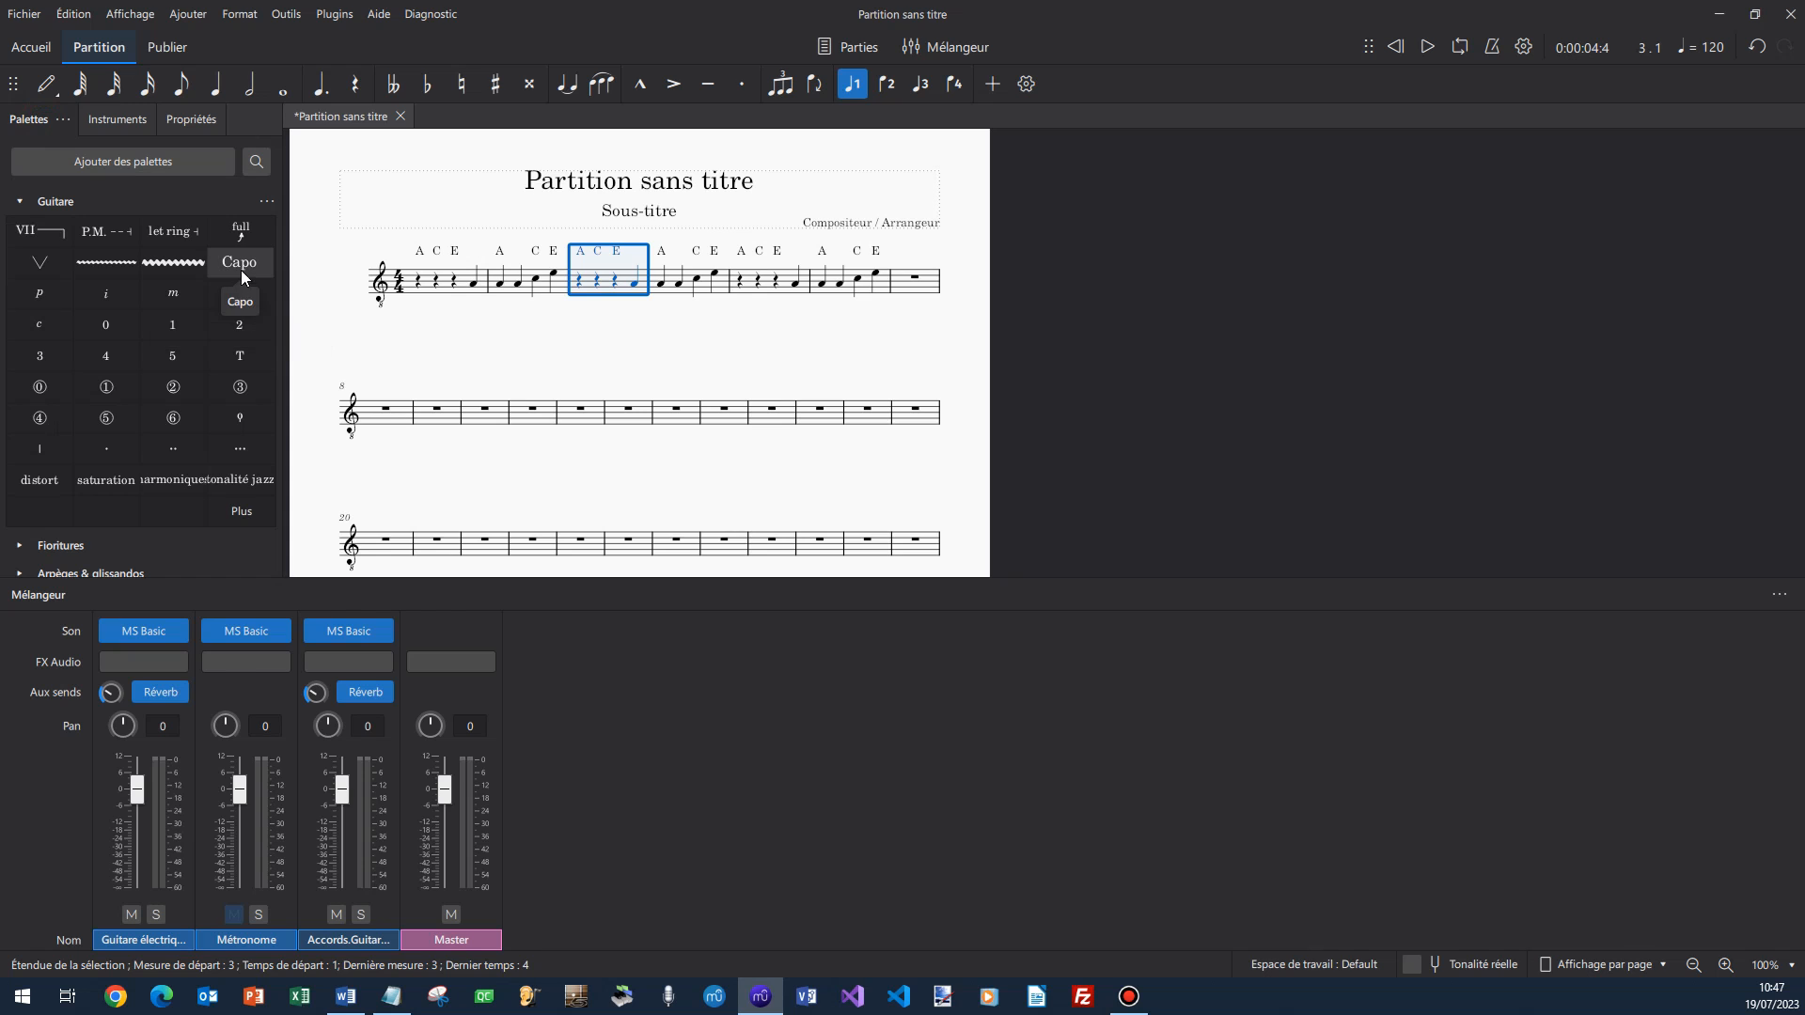
# Add a capo marking to the first rest of measure 3, at fret 1 on all strings, positioned below the staff.
pyautogui.click(579, 280)
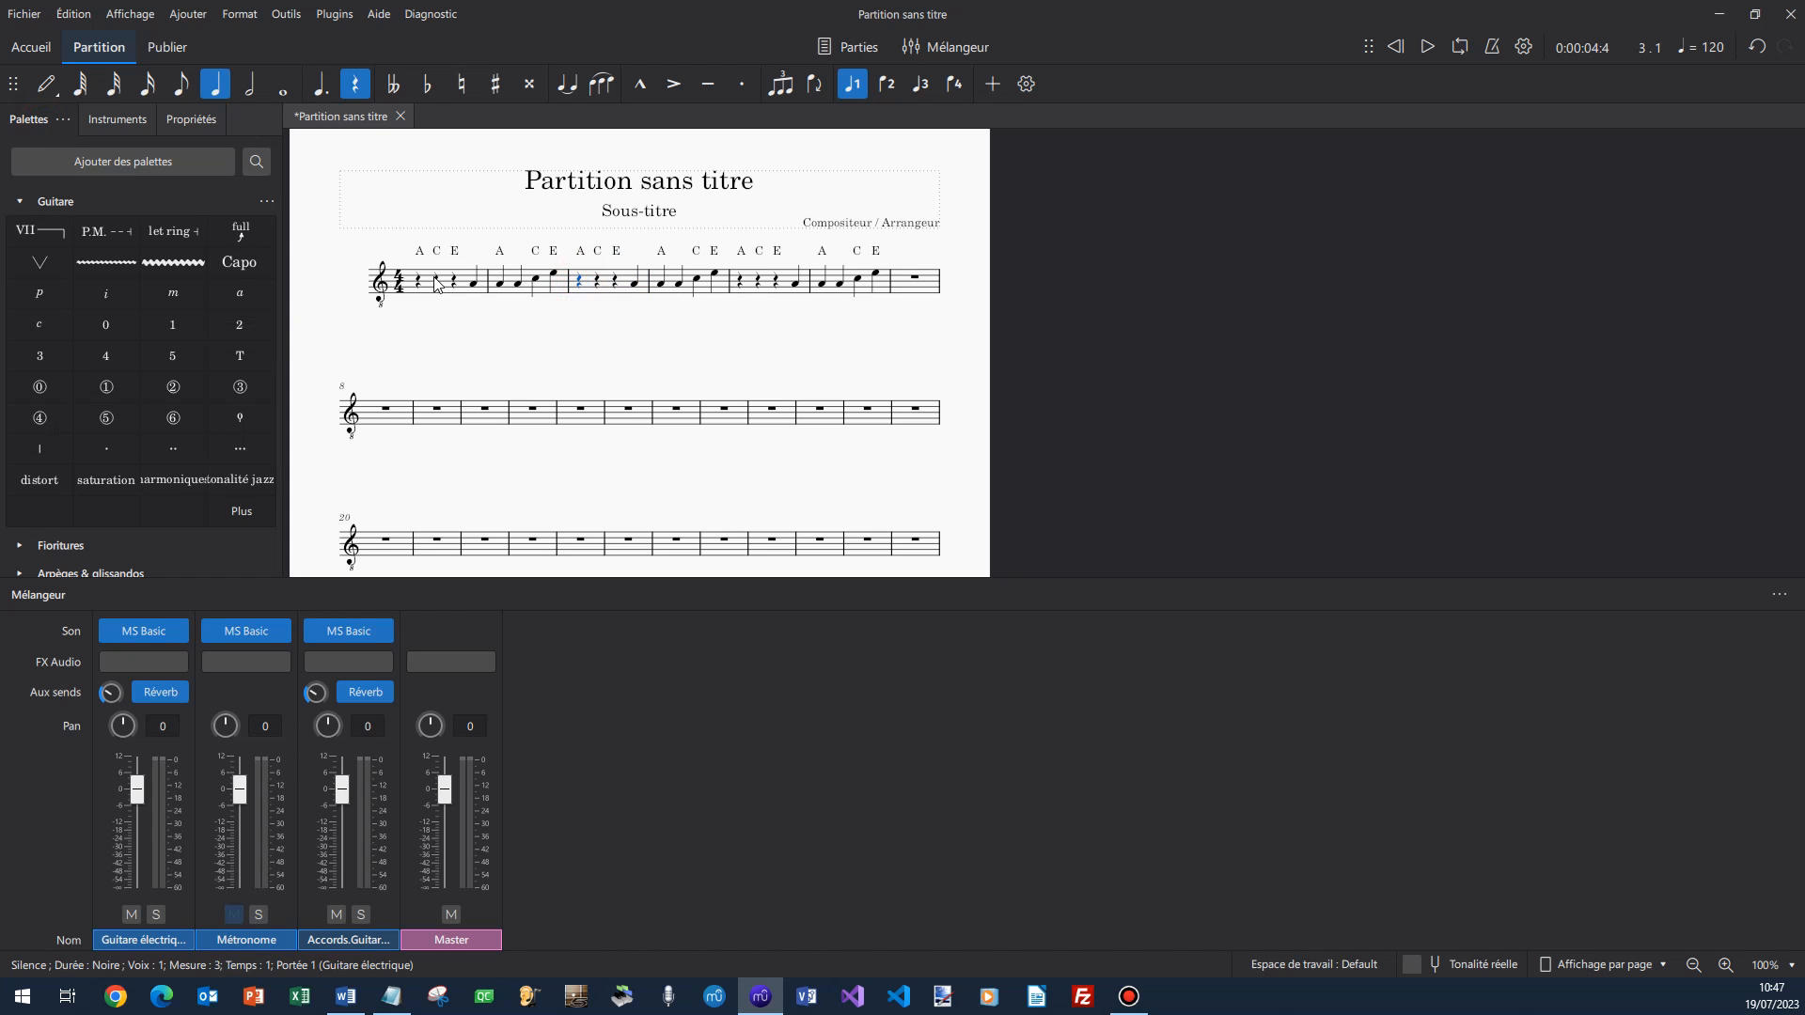
pyautogui.click(246, 262)
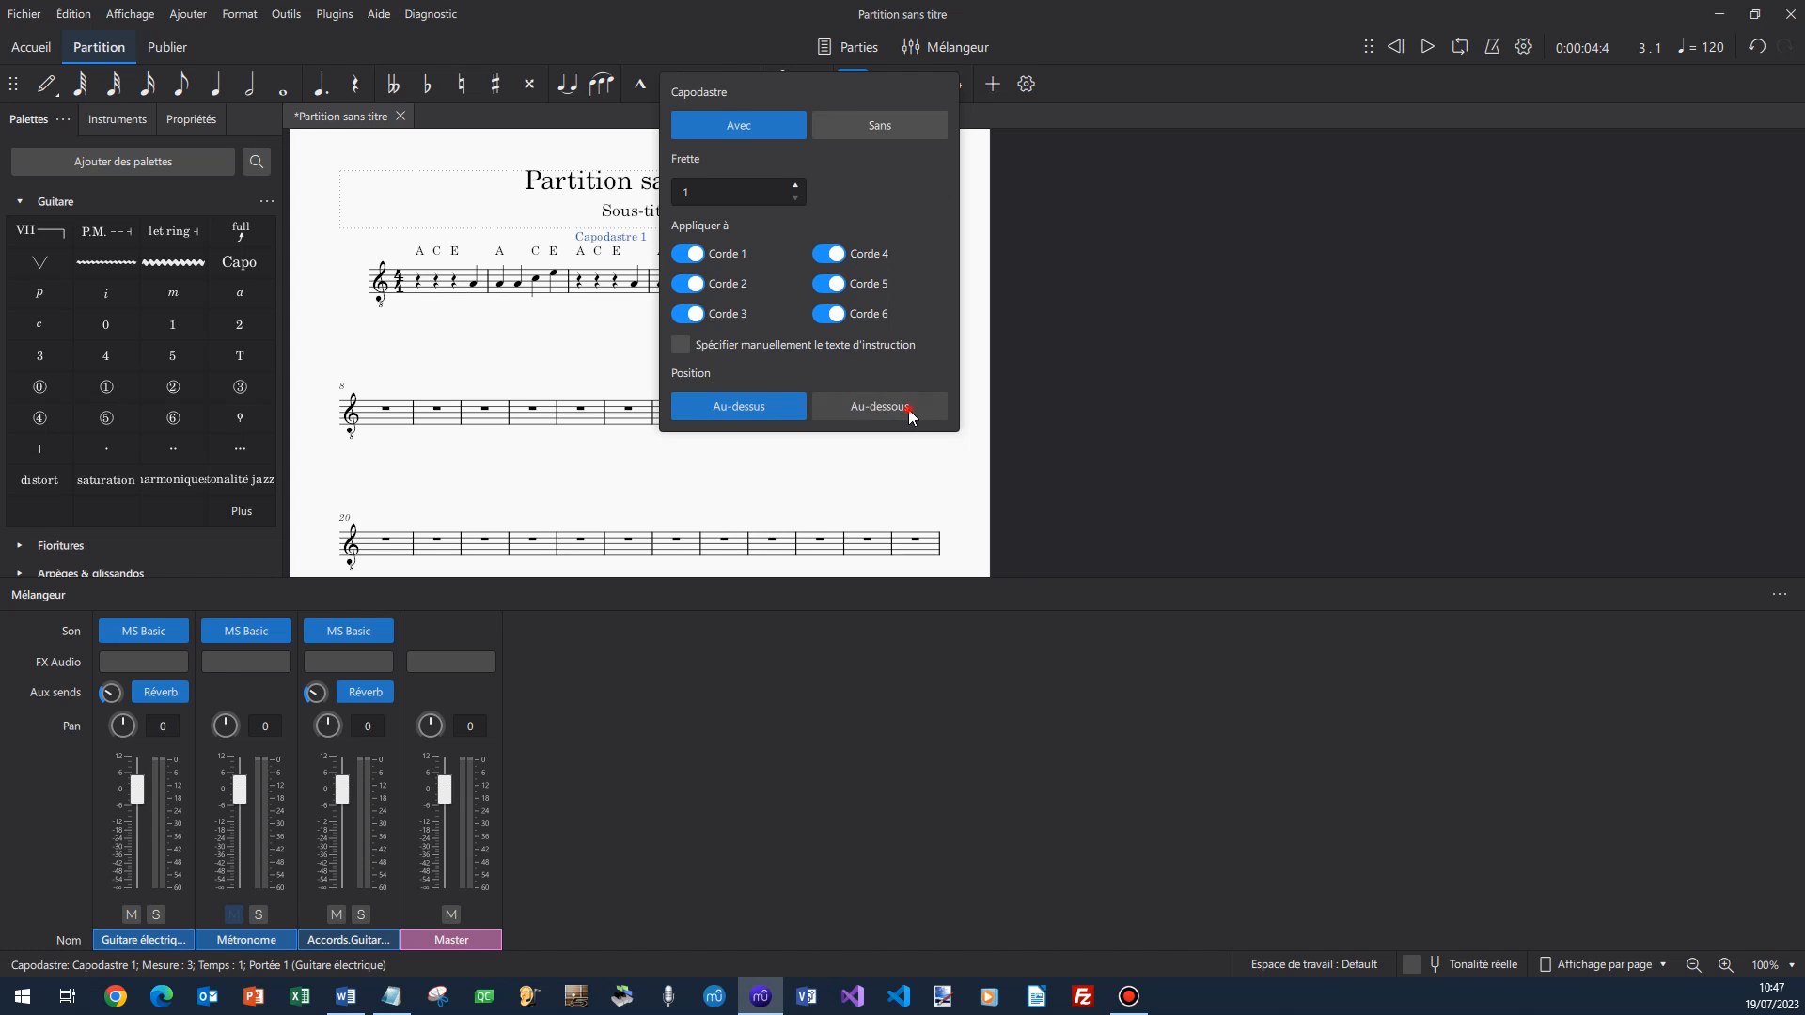
pyautogui.click(879, 406)
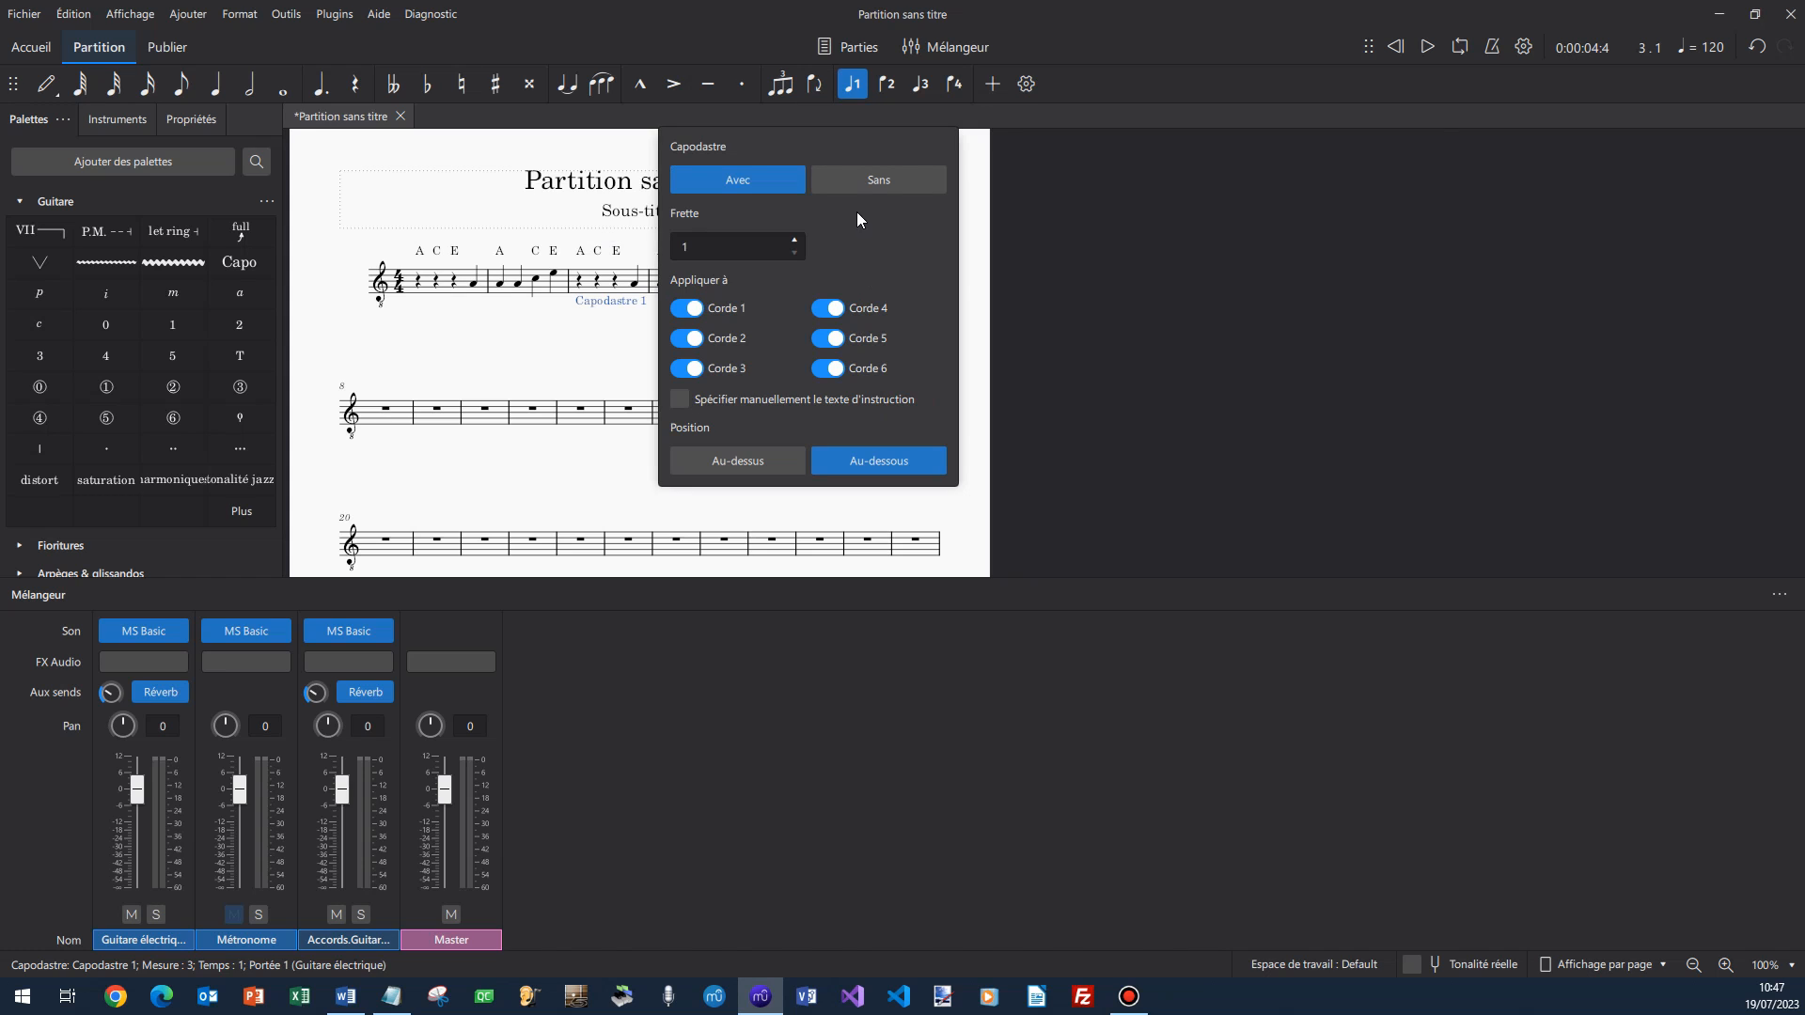
pyautogui.click(740, 245)
pyautogui.click(795, 241)
pyautogui.click(797, 252)
pyautogui.click(590, 362)
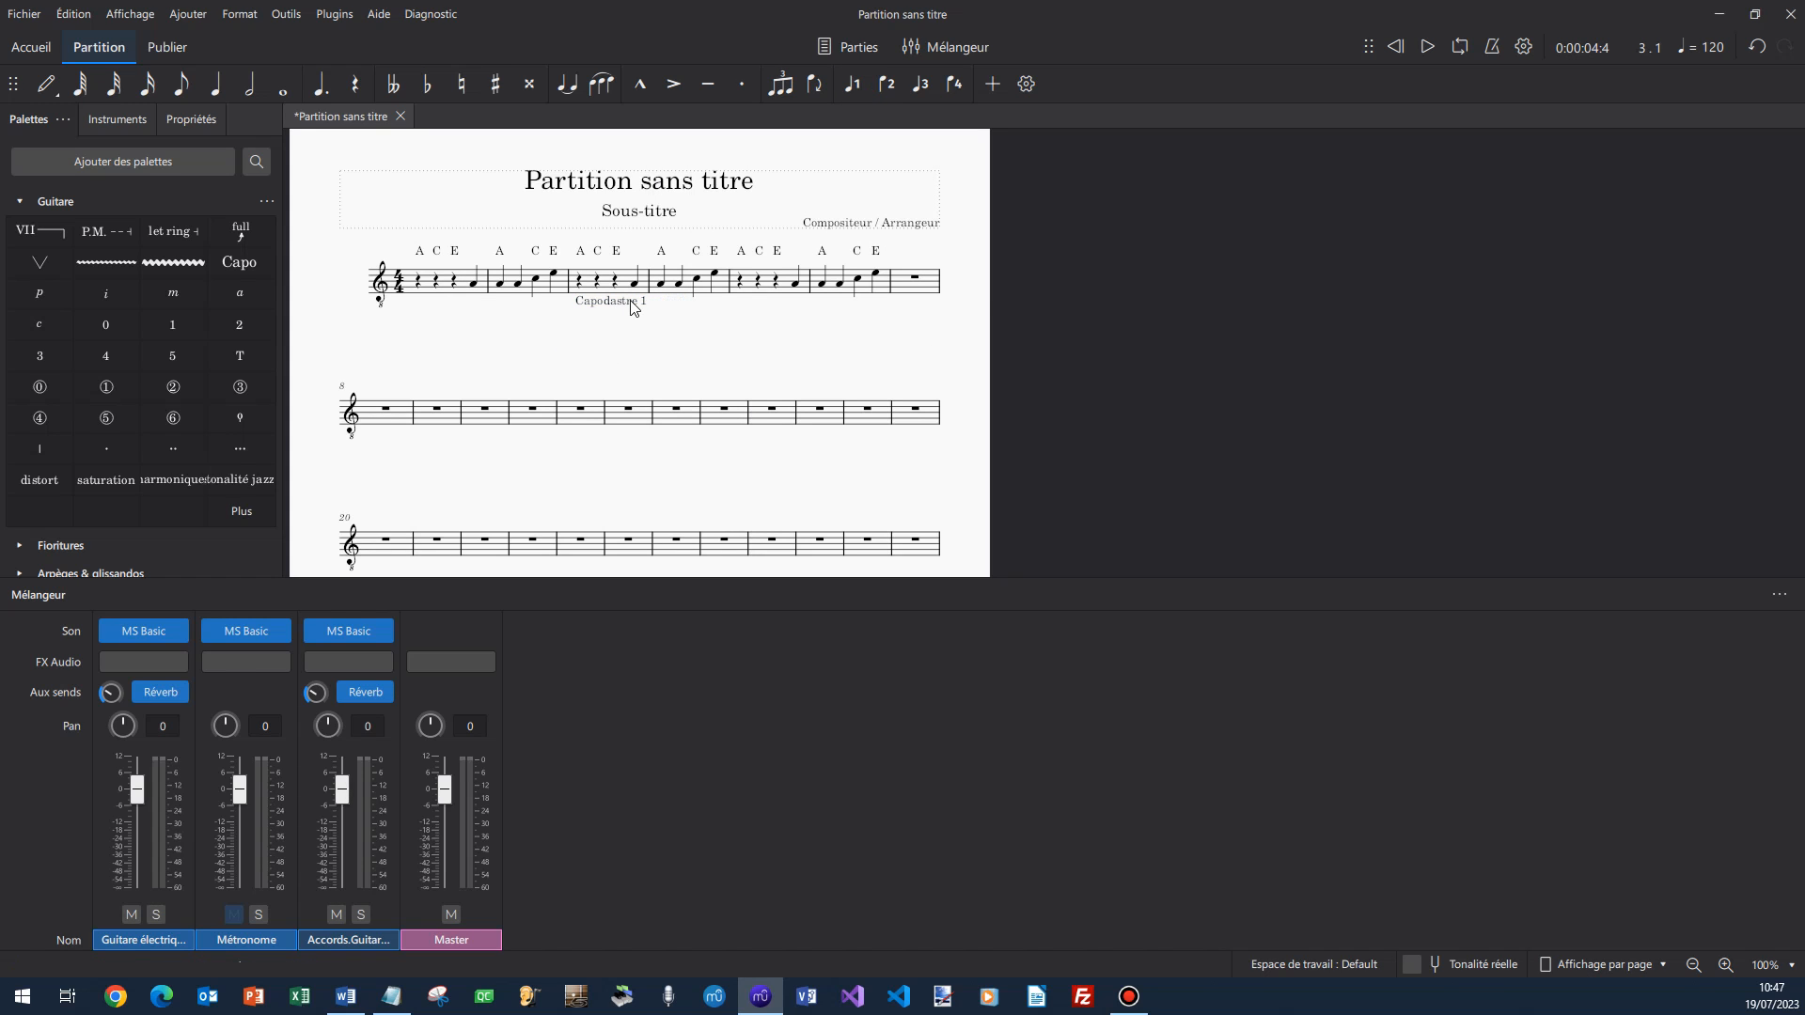
# Add a second capo marking to the first rest of measure 5, set to Sans (no capo) and positioned below the staff.
pyautogui.click(741, 285)
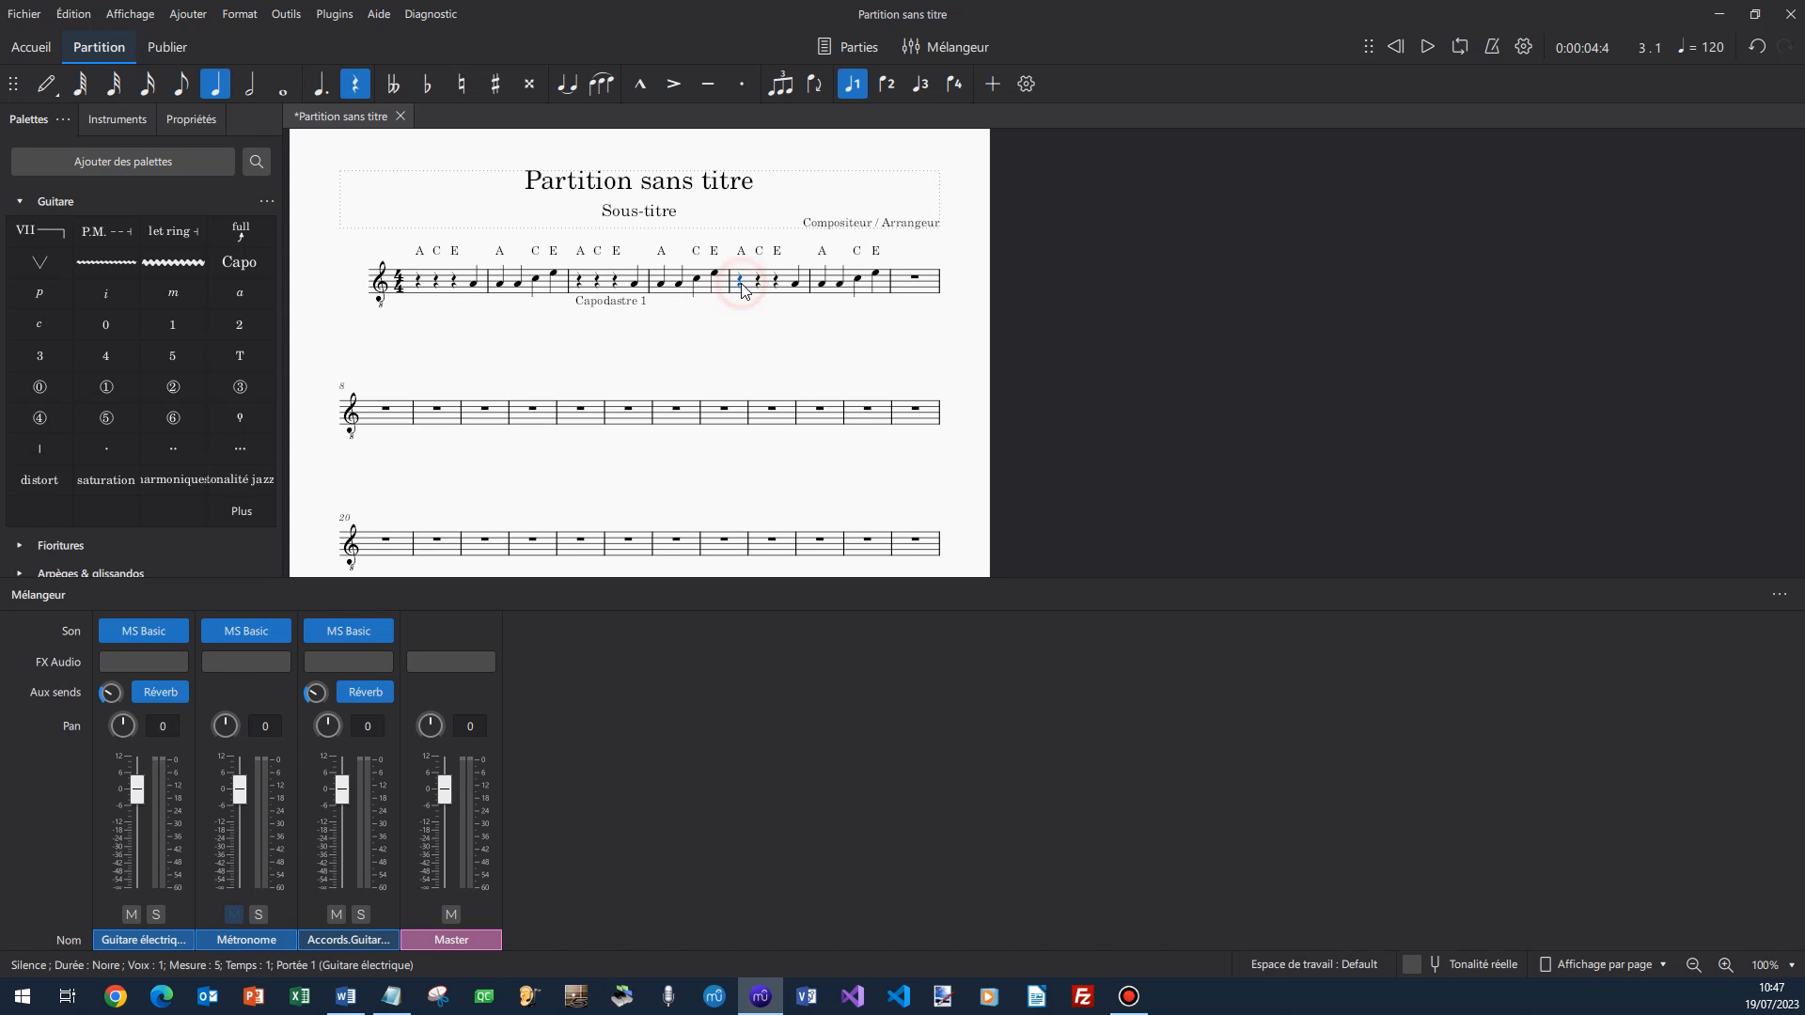
pyautogui.click(239, 261)
pyautogui.click(1058, 124)
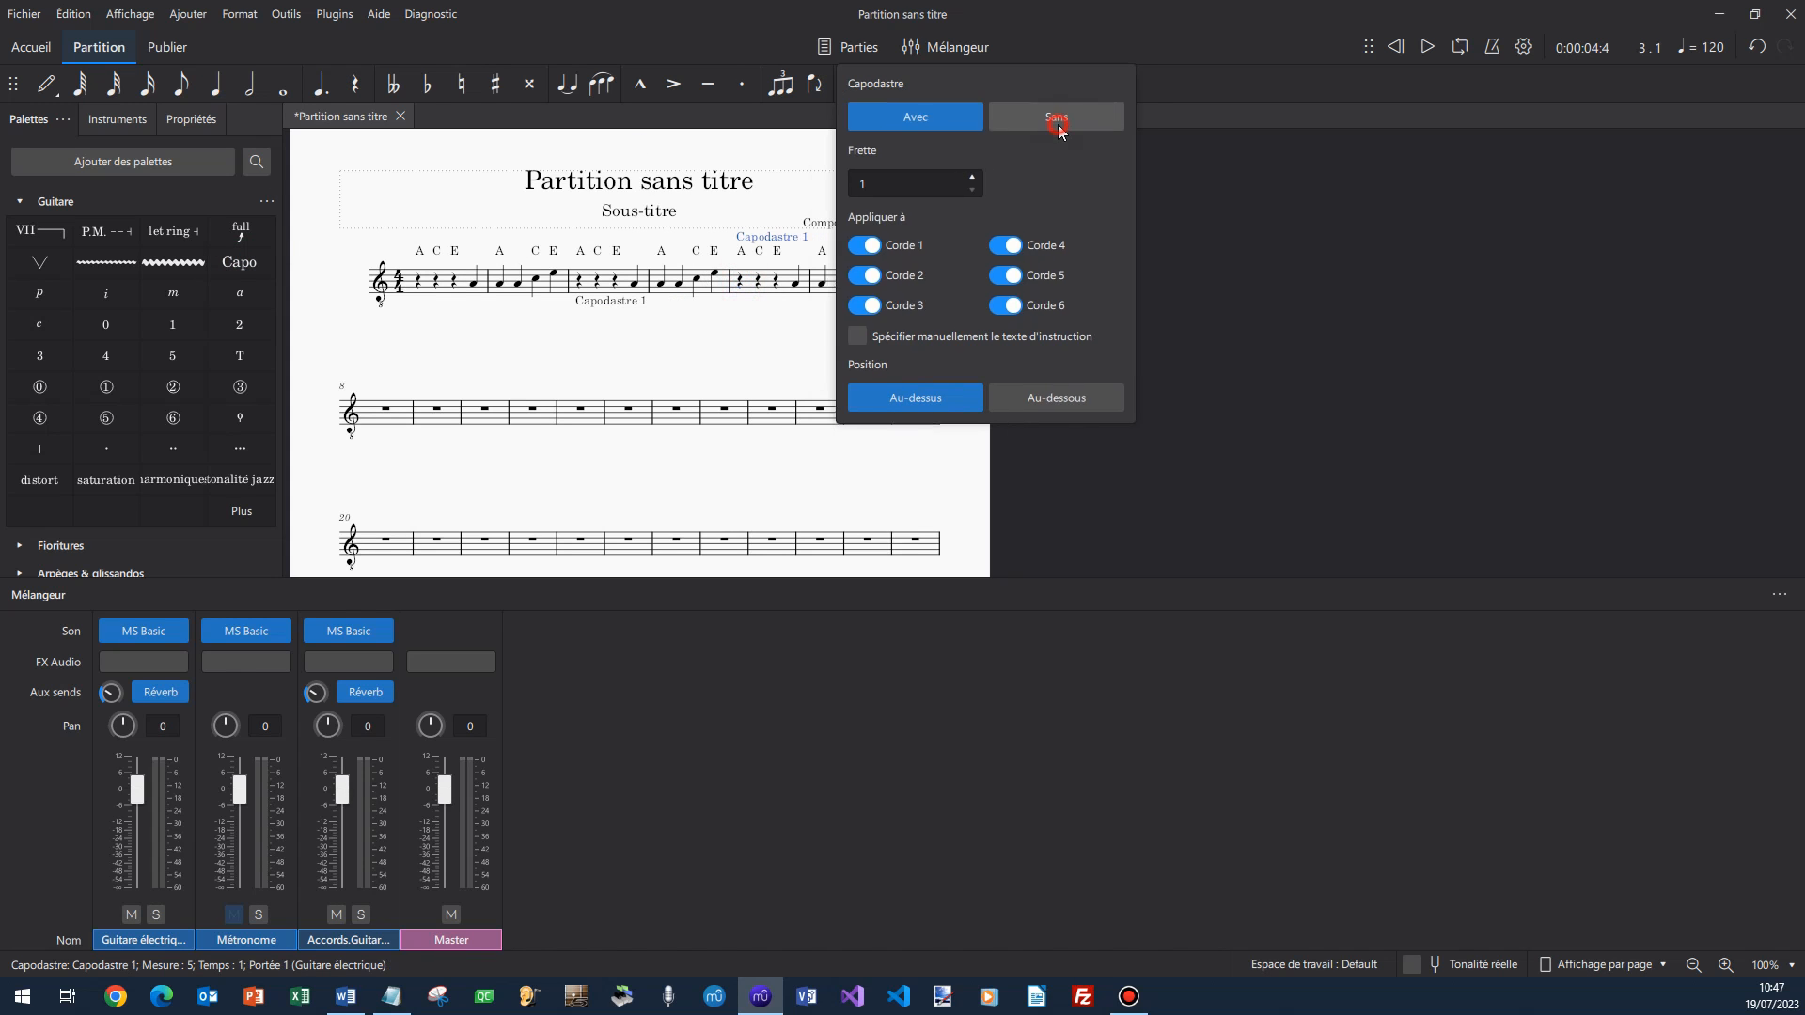
pyautogui.click(766, 376)
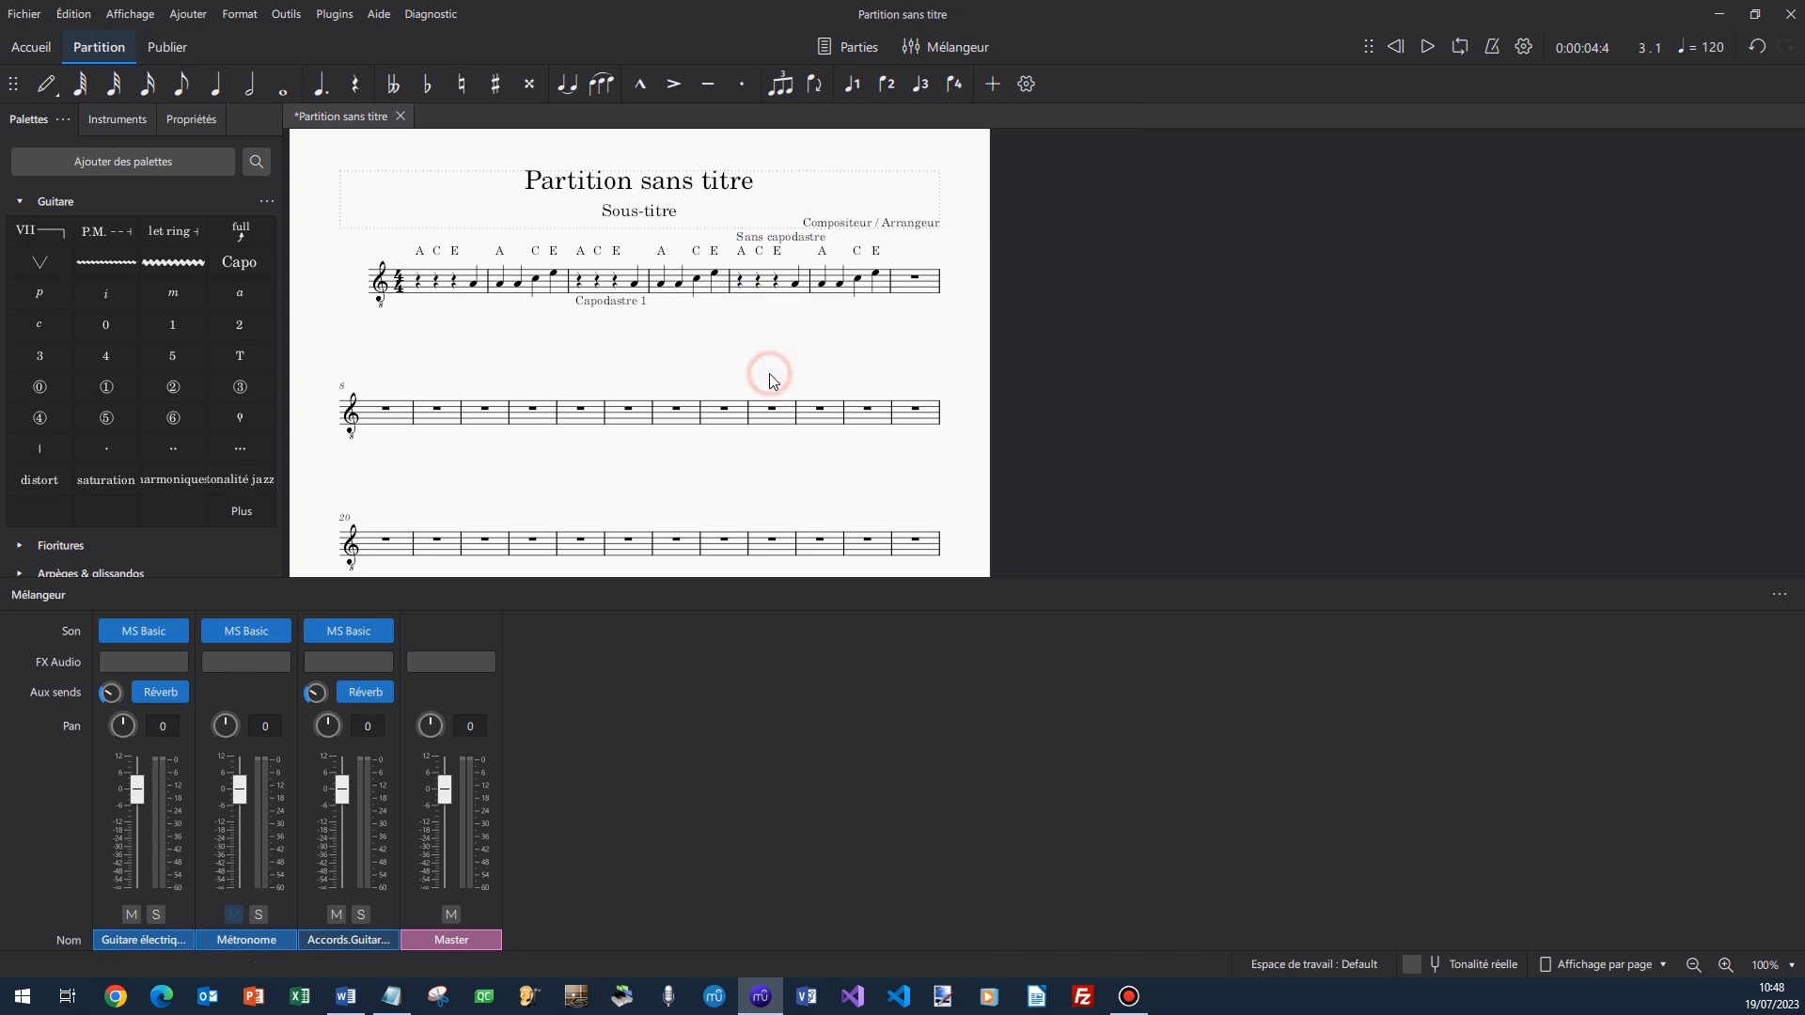
pyautogui.click(785, 238)
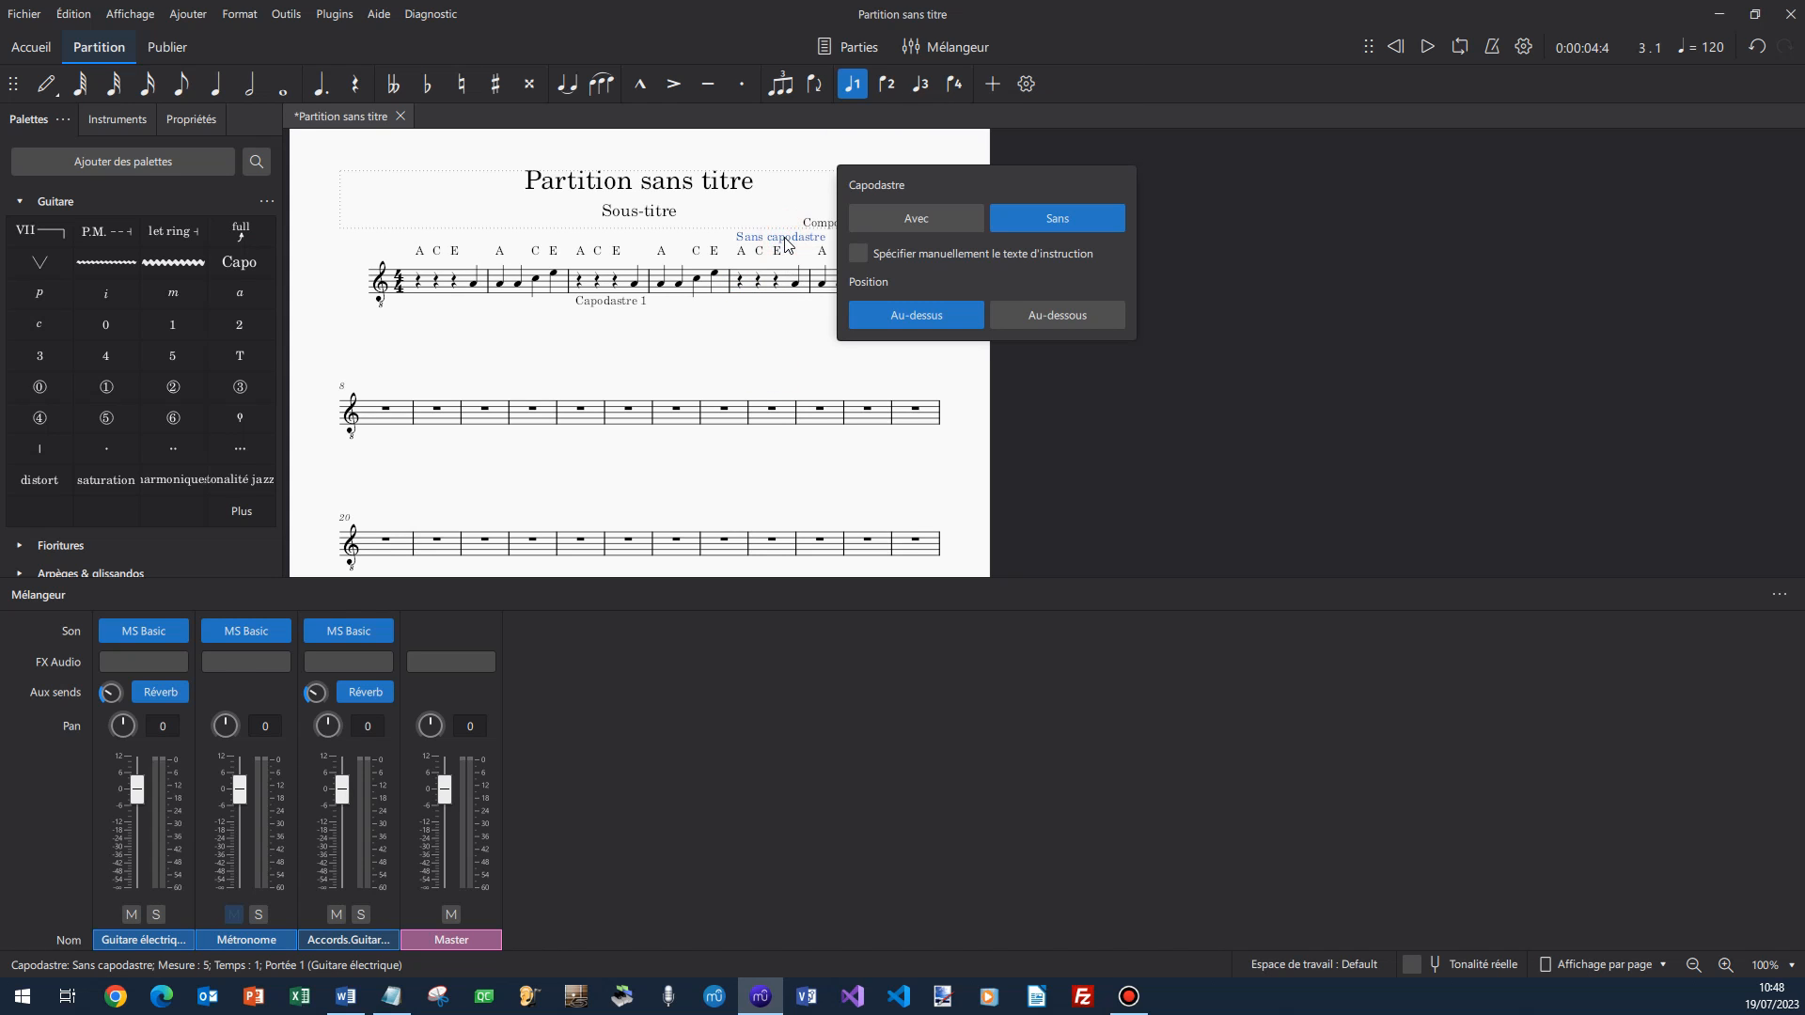
pyautogui.click(1068, 313)
pyautogui.click(693, 338)
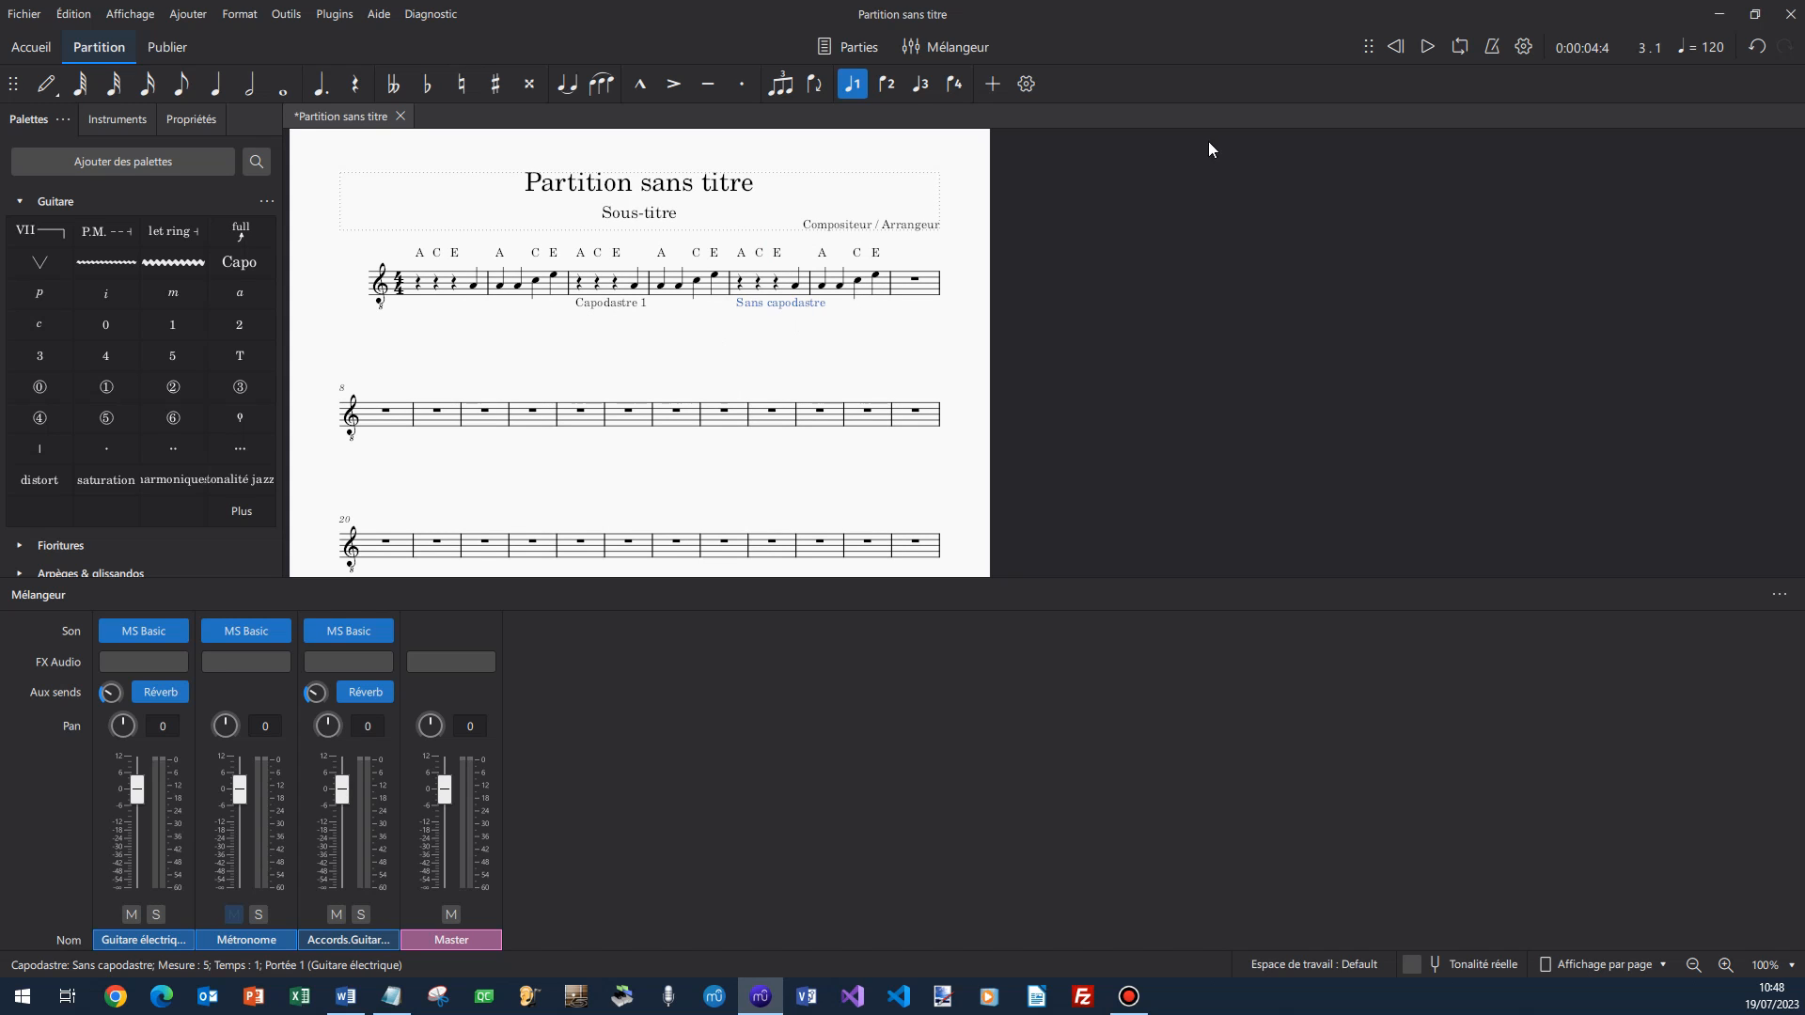
# Play back the guitar score through both capo markings and listen to the A chord symbol in measure 1.
pyautogui.click(1429, 47)
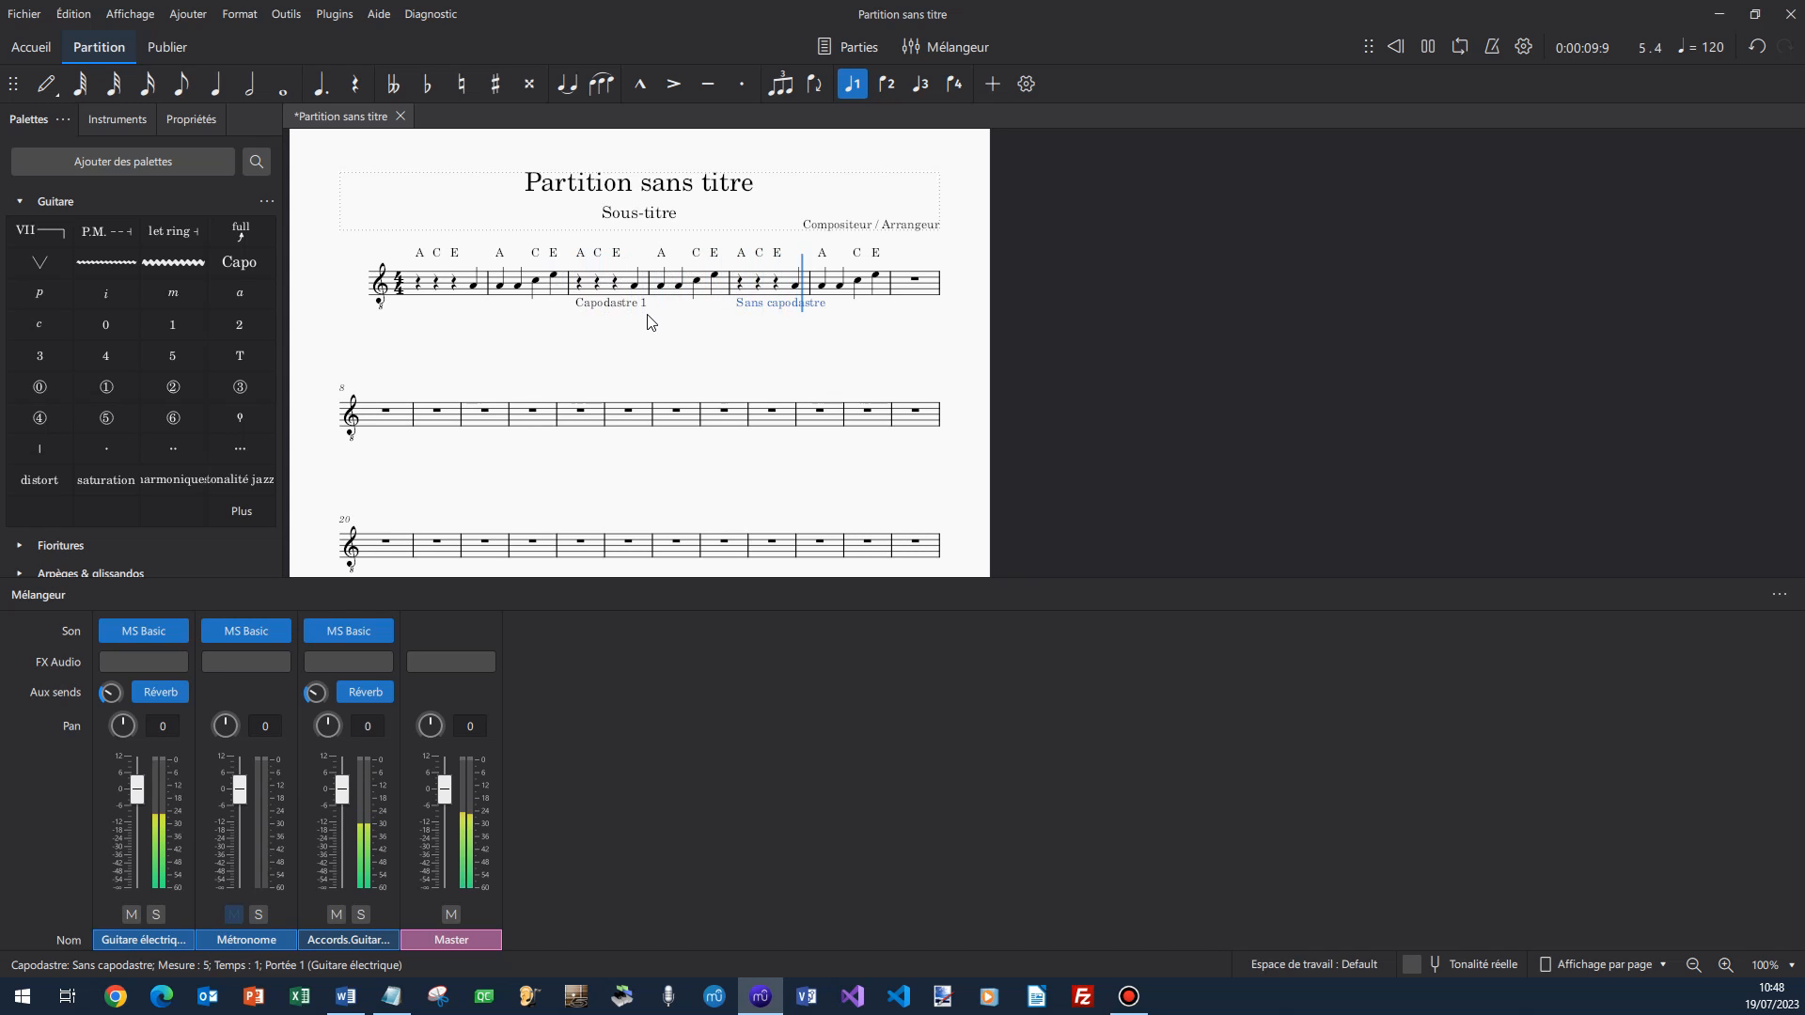
pyautogui.click(1427, 46)
pyautogui.click(594, 336)
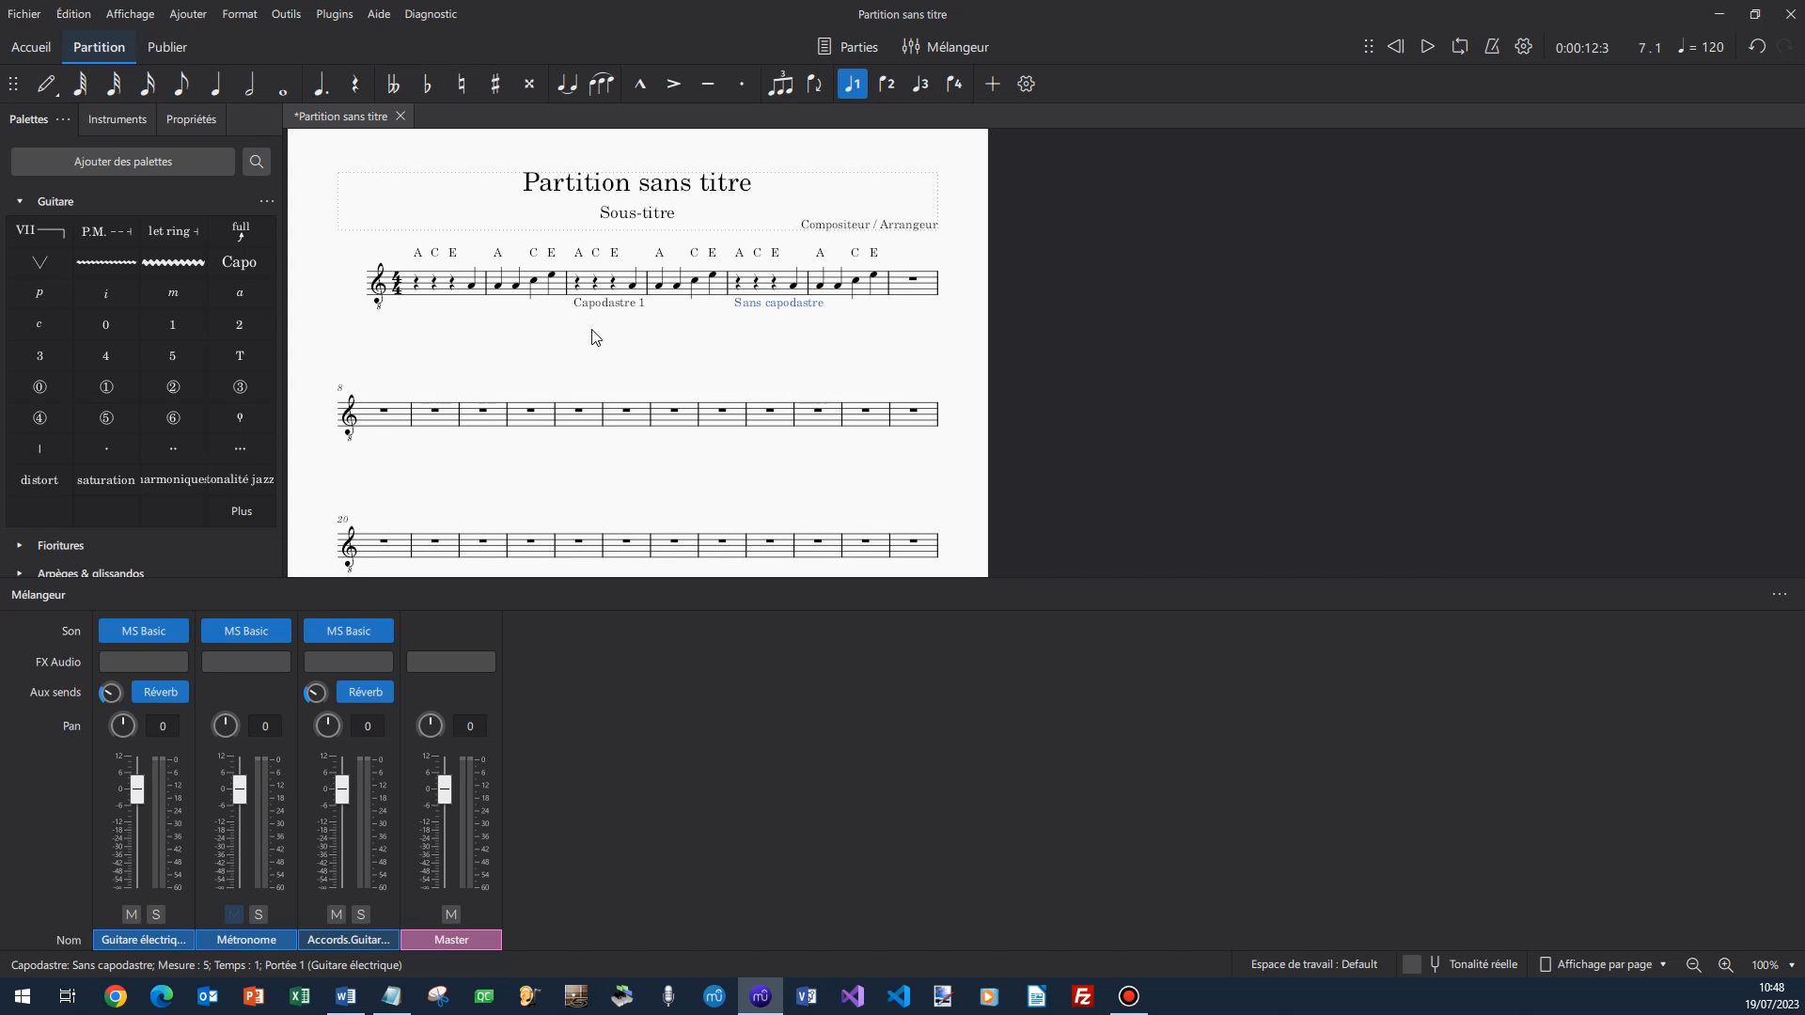
pyautogui.click(420, 252)
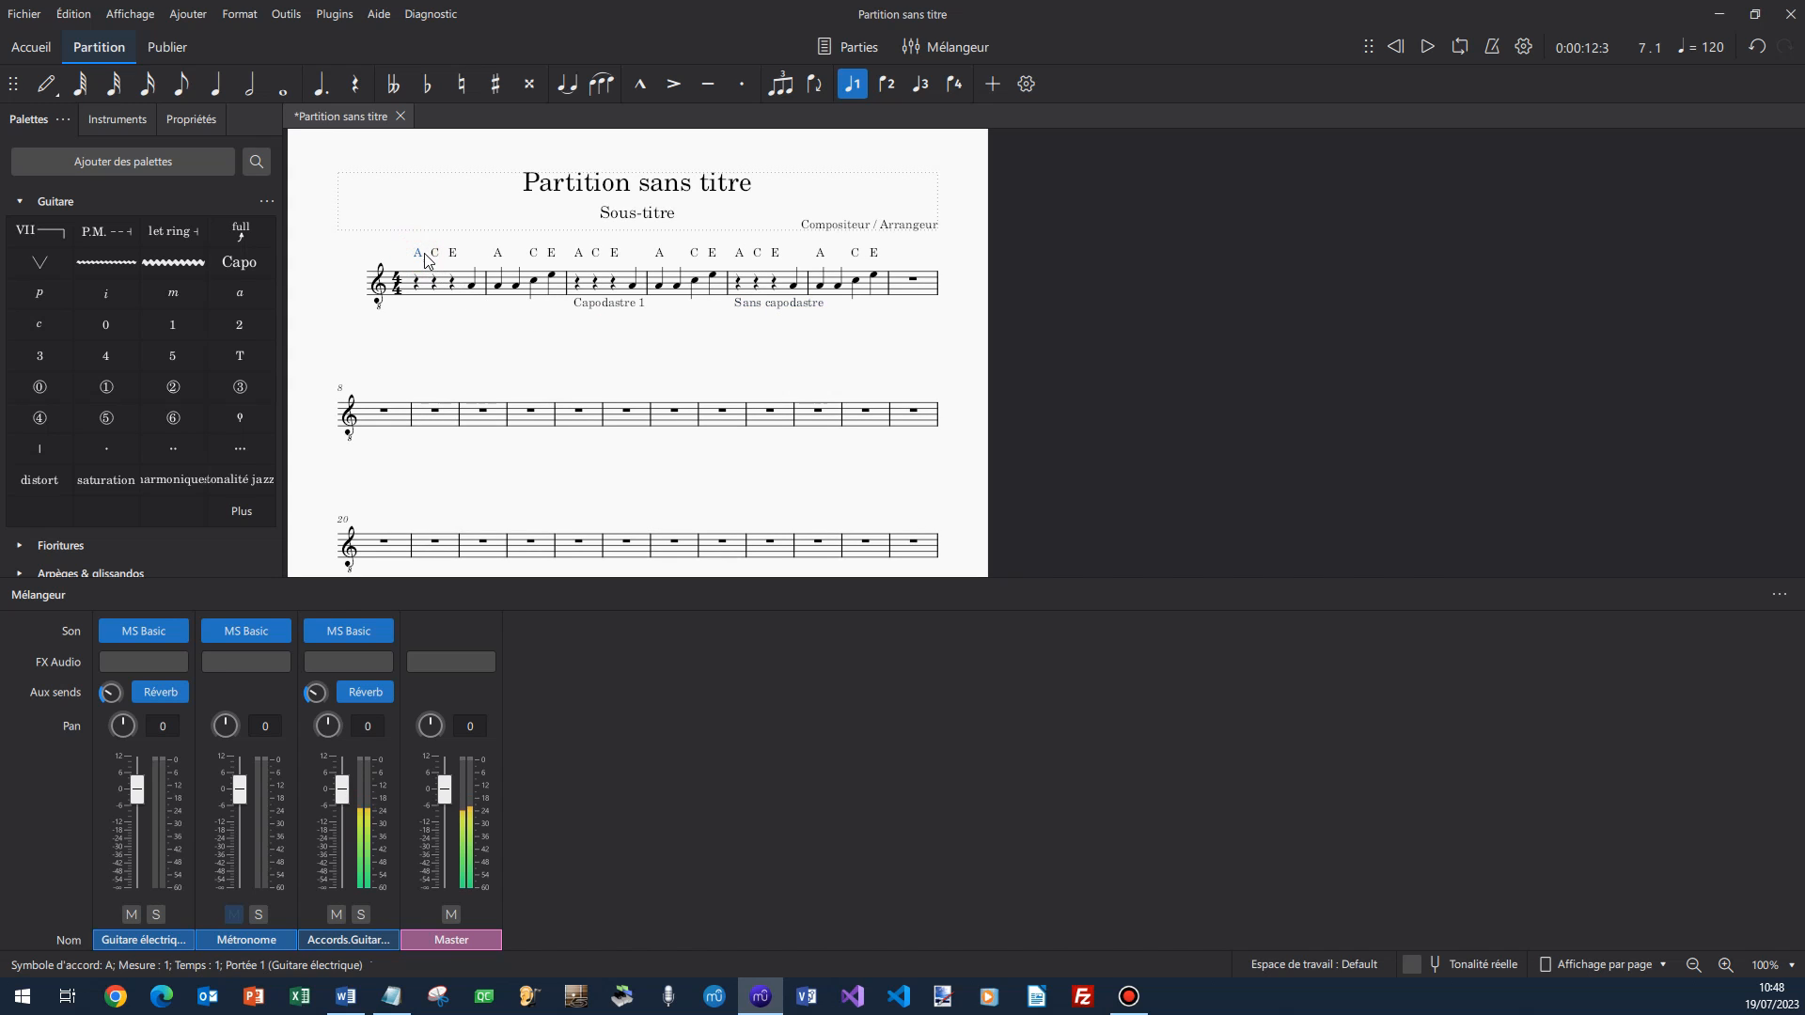
# Add the guitar chord diagrams palette (Diagrammes d'accord de guitare) to the available palettes and collapse the Guitare palette.
pyautogui.click(429, 331)
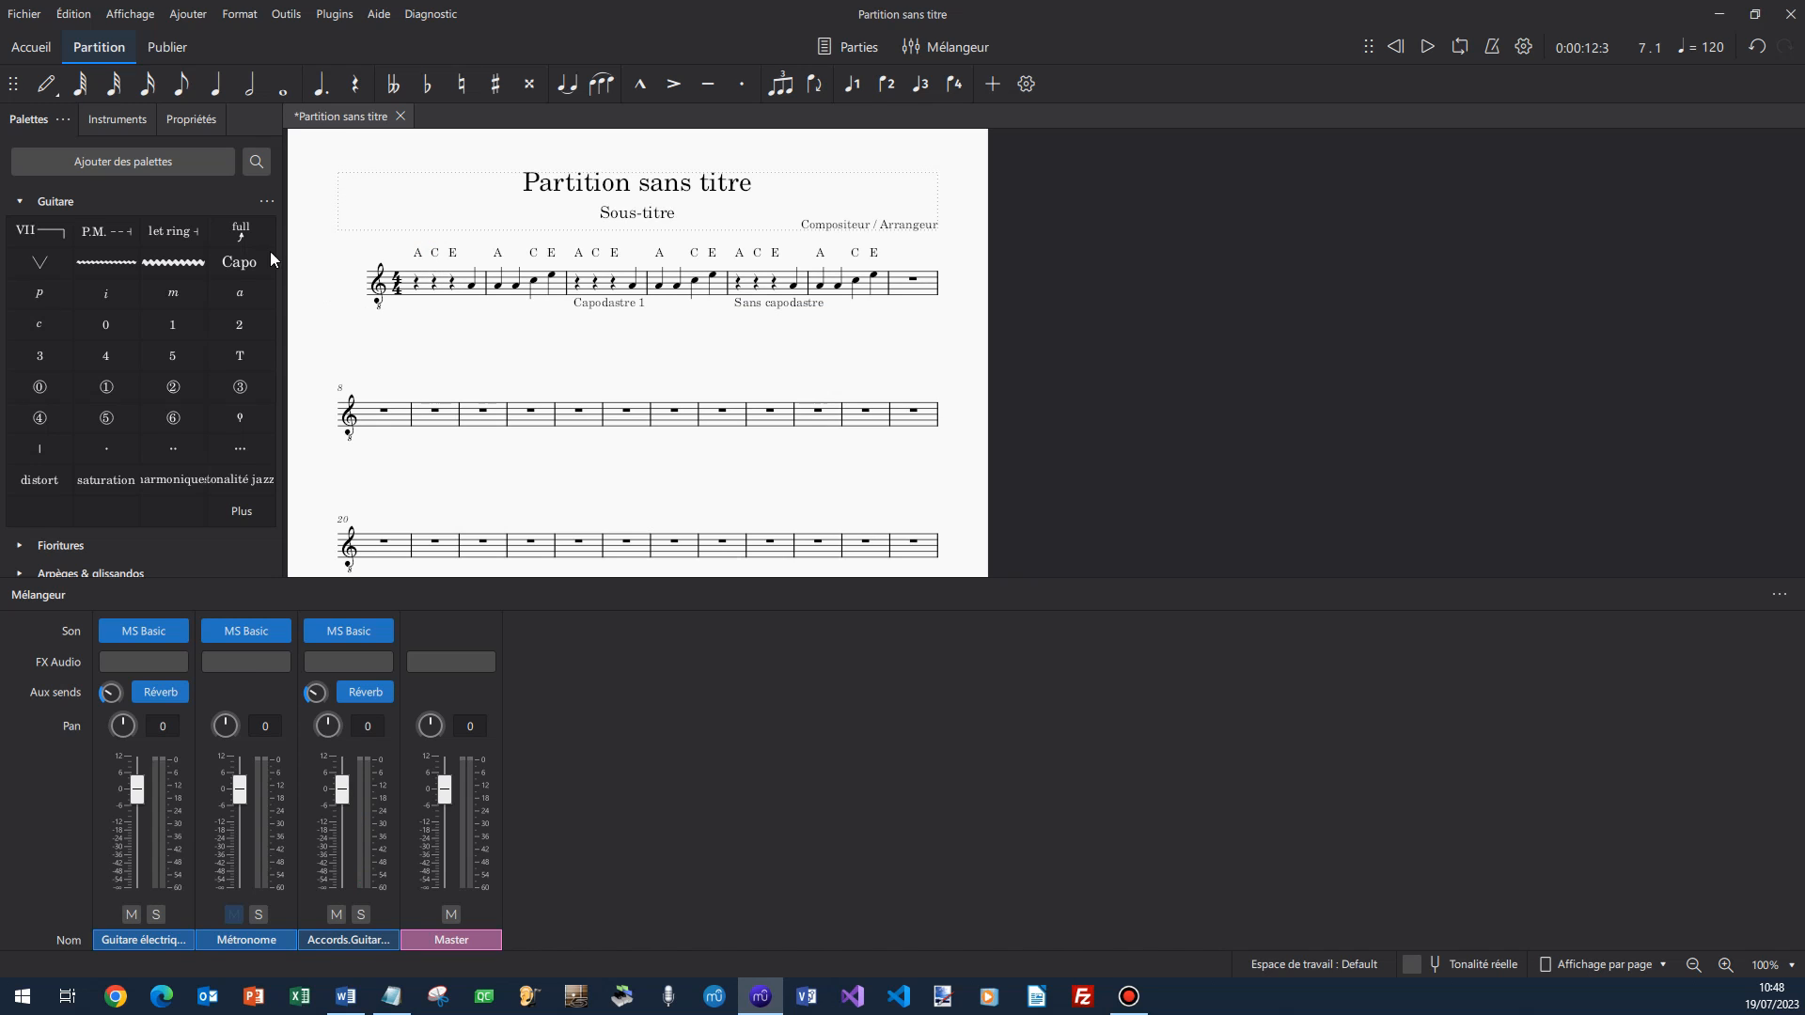
pyautogui.click(156, 163)
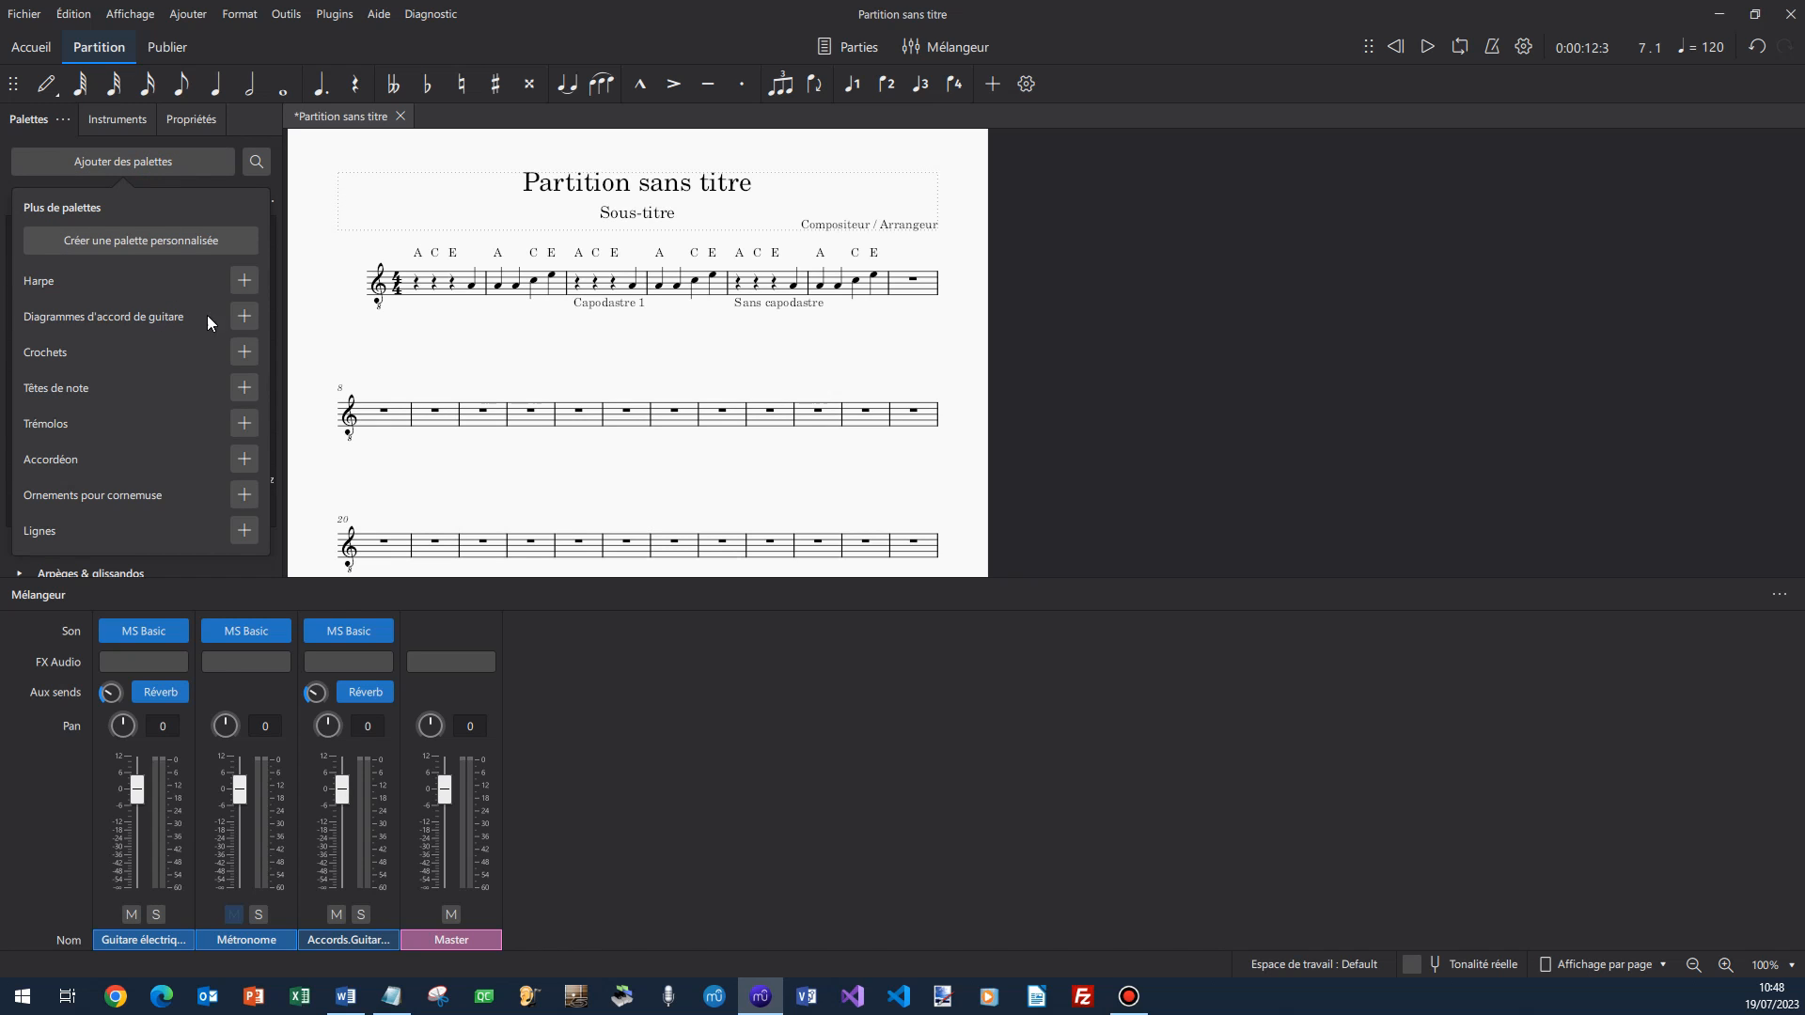
pyautogui.click(247, 318)
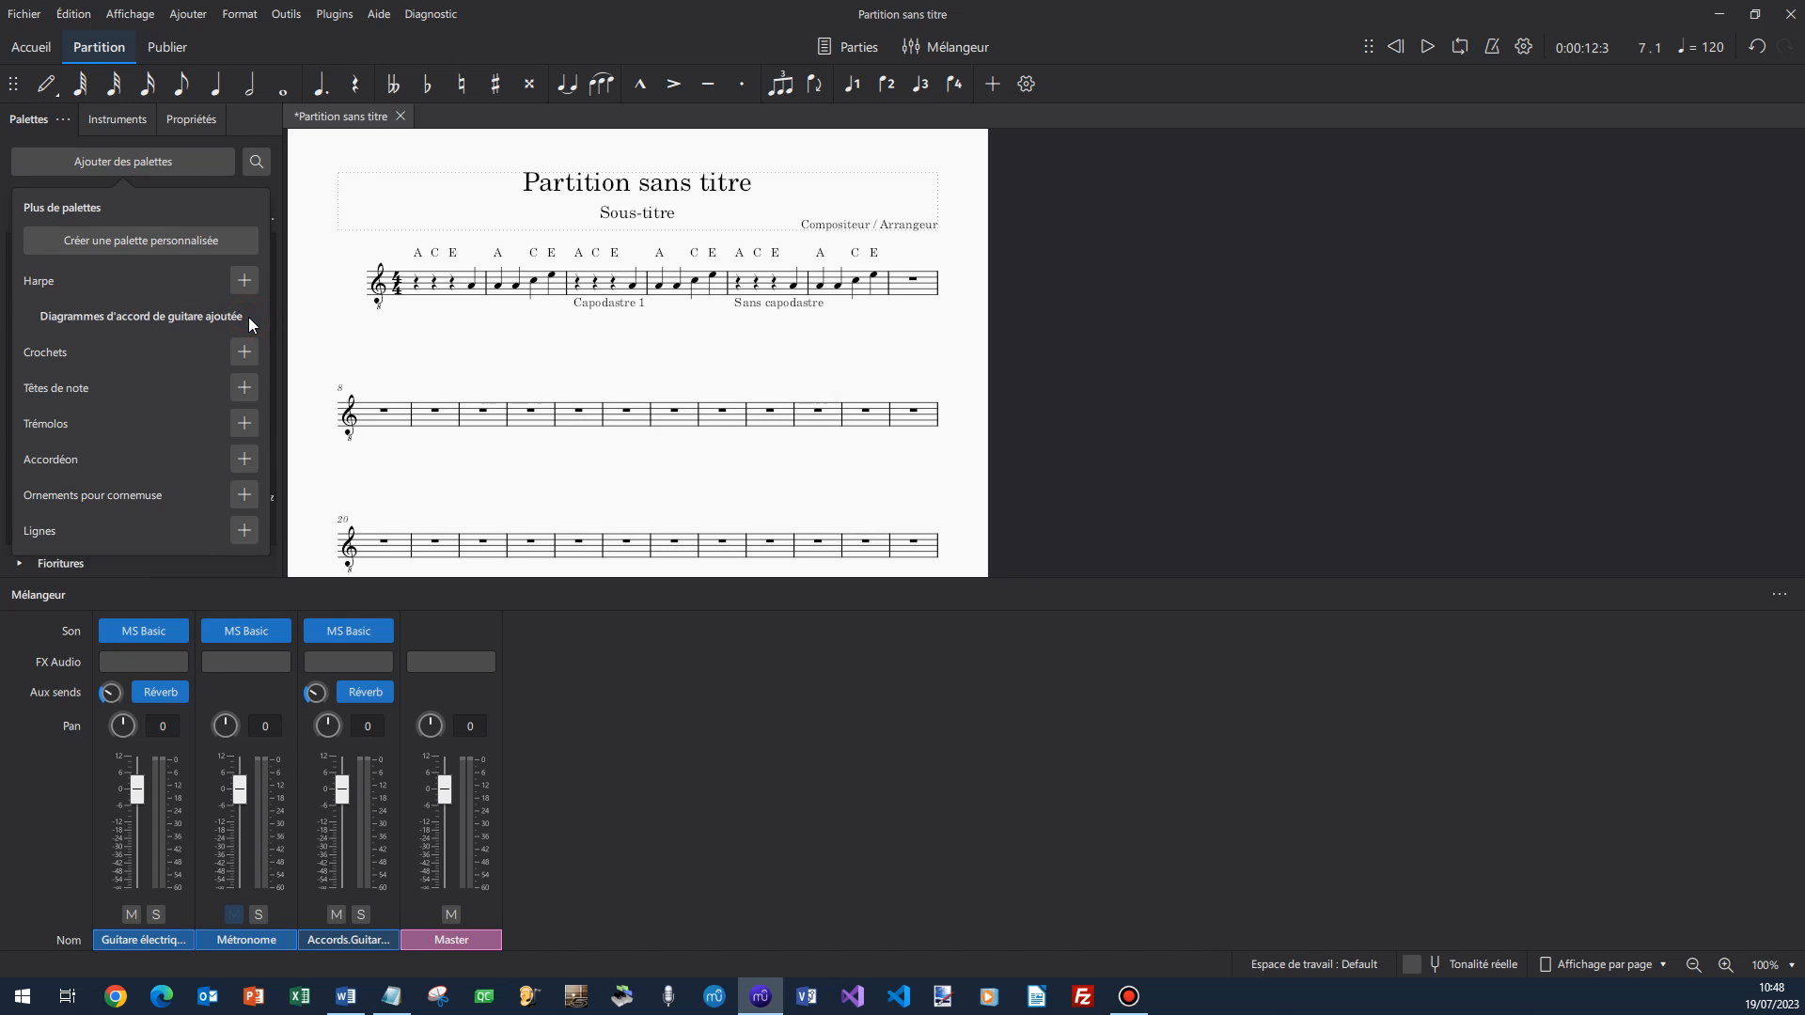
pyautogui.click(28, 123)
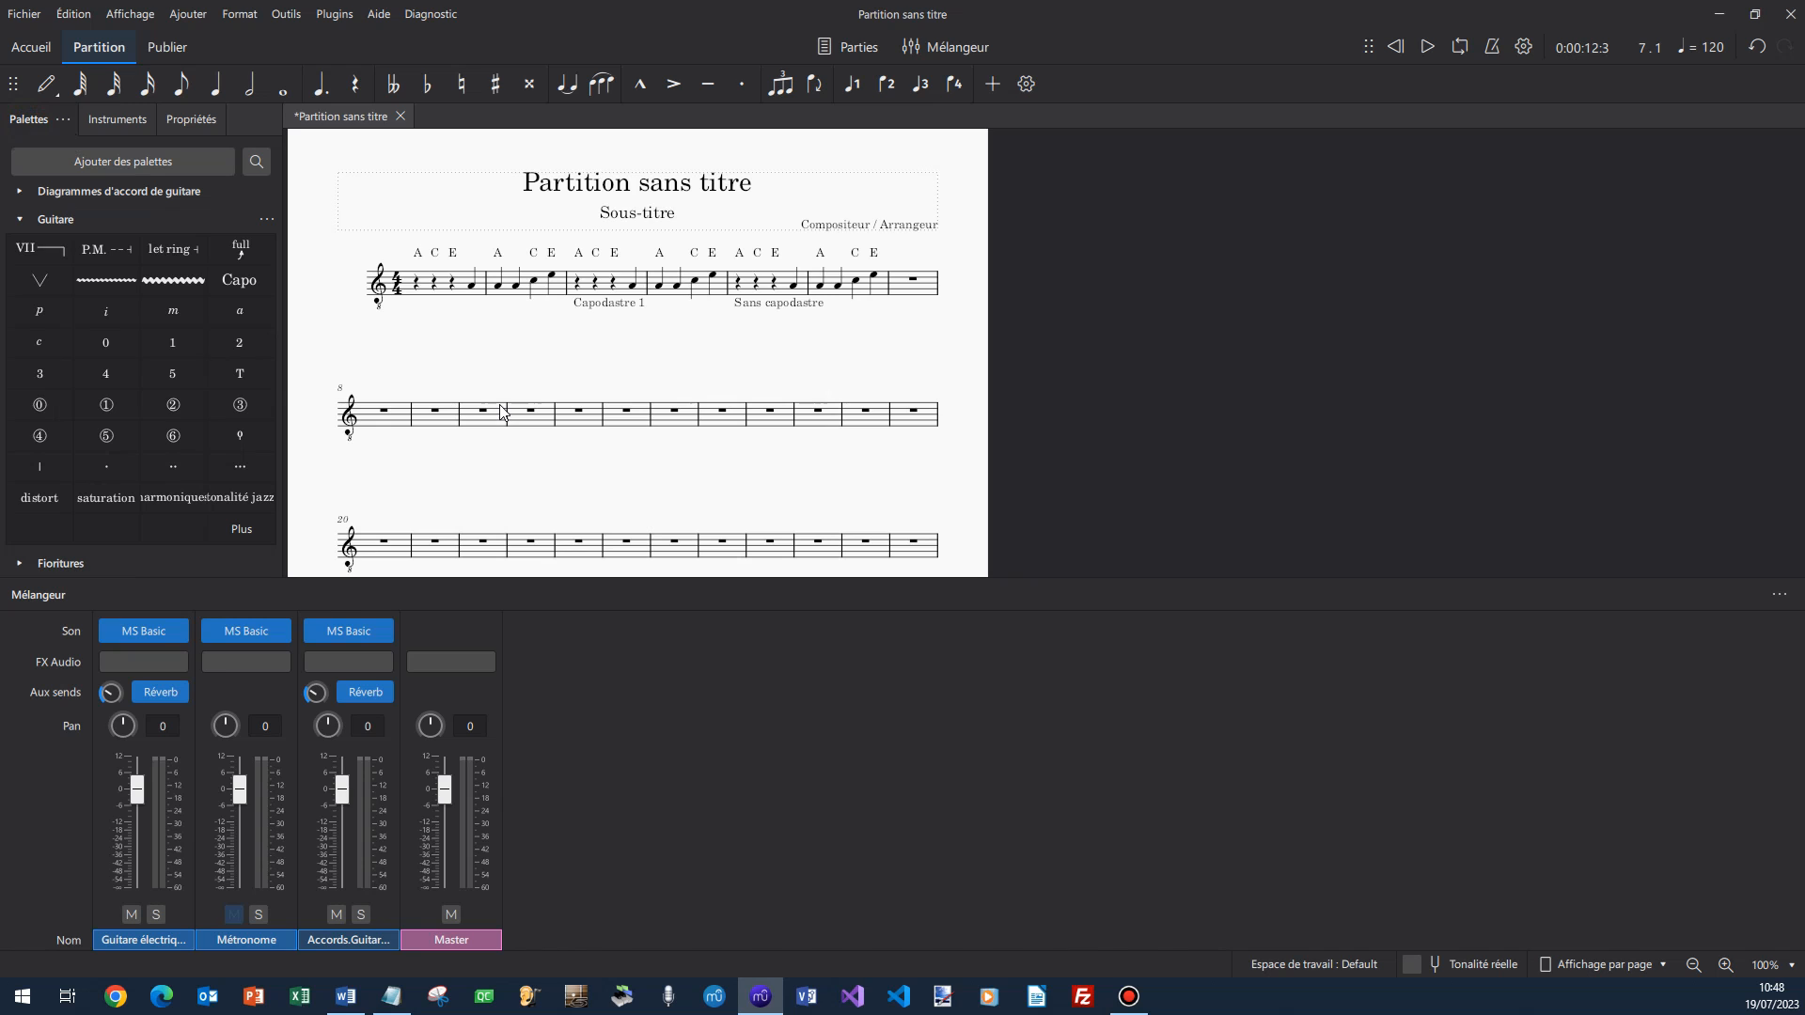
pyautogui.click(18, 221)
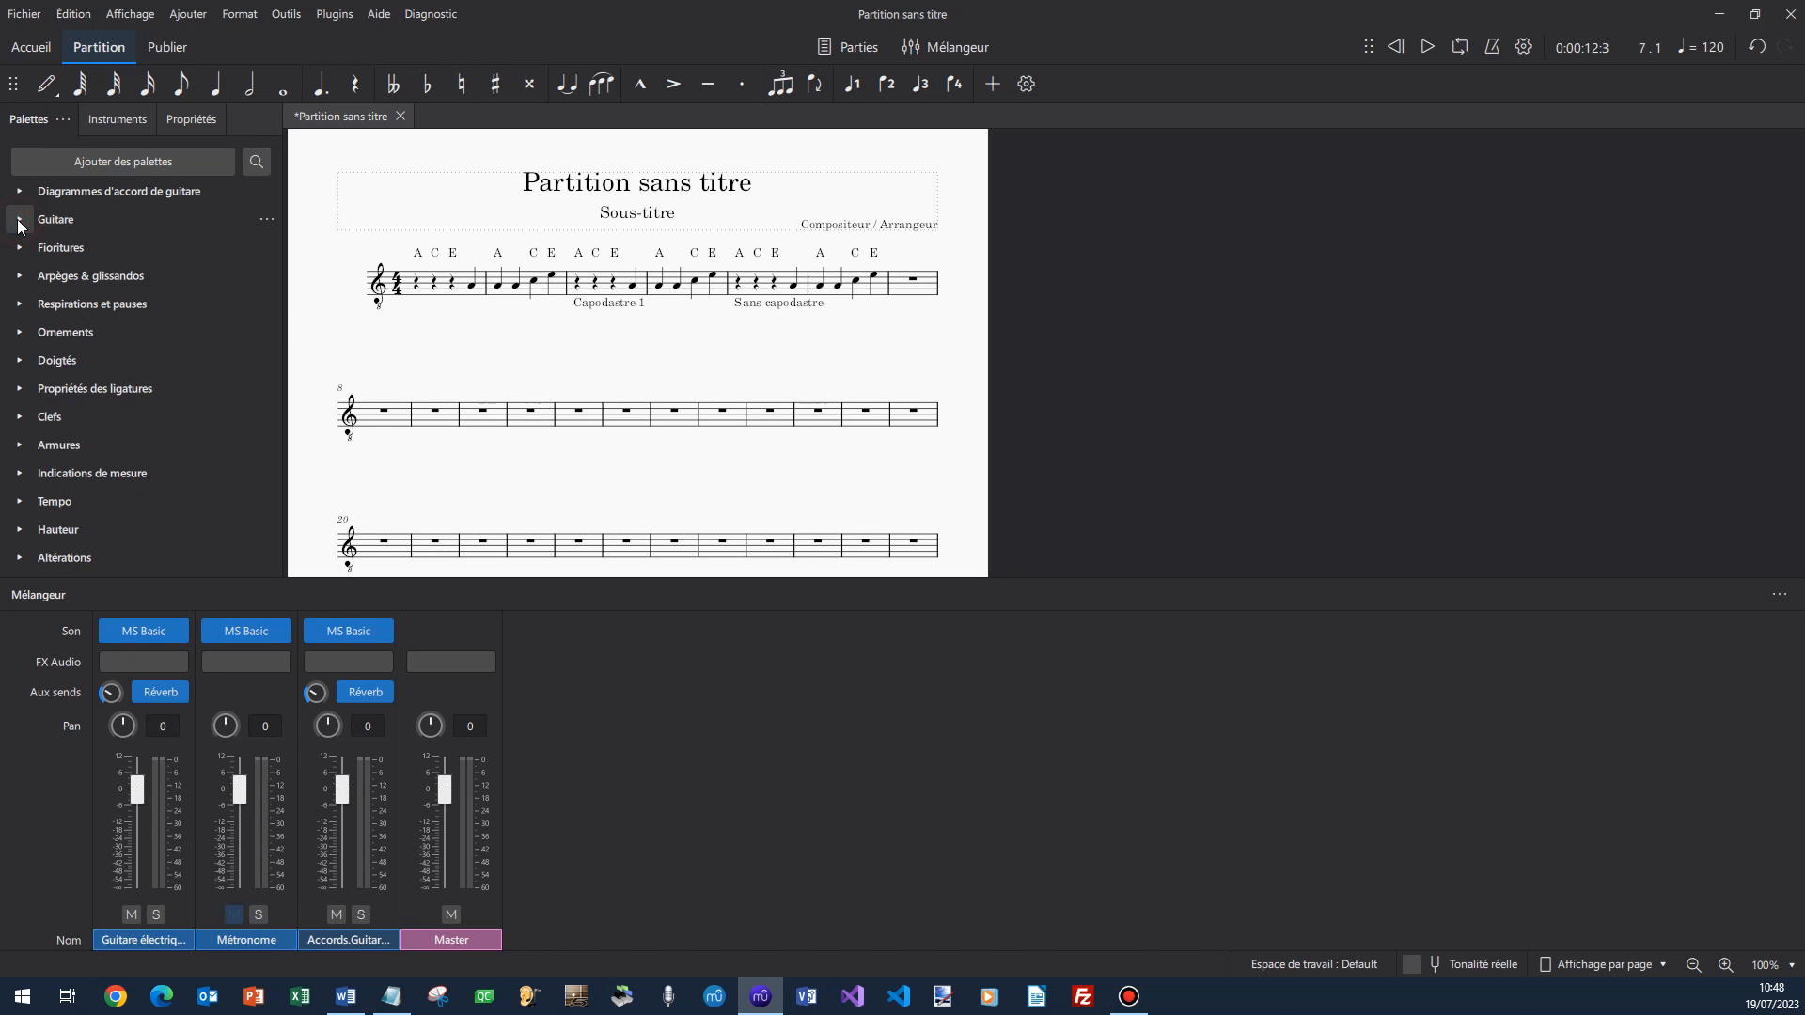
# Add a C chord diagram from the guitar chord diagrams palette above the whole-measure rest in measure 7.
pyautogui.click(917, 282)
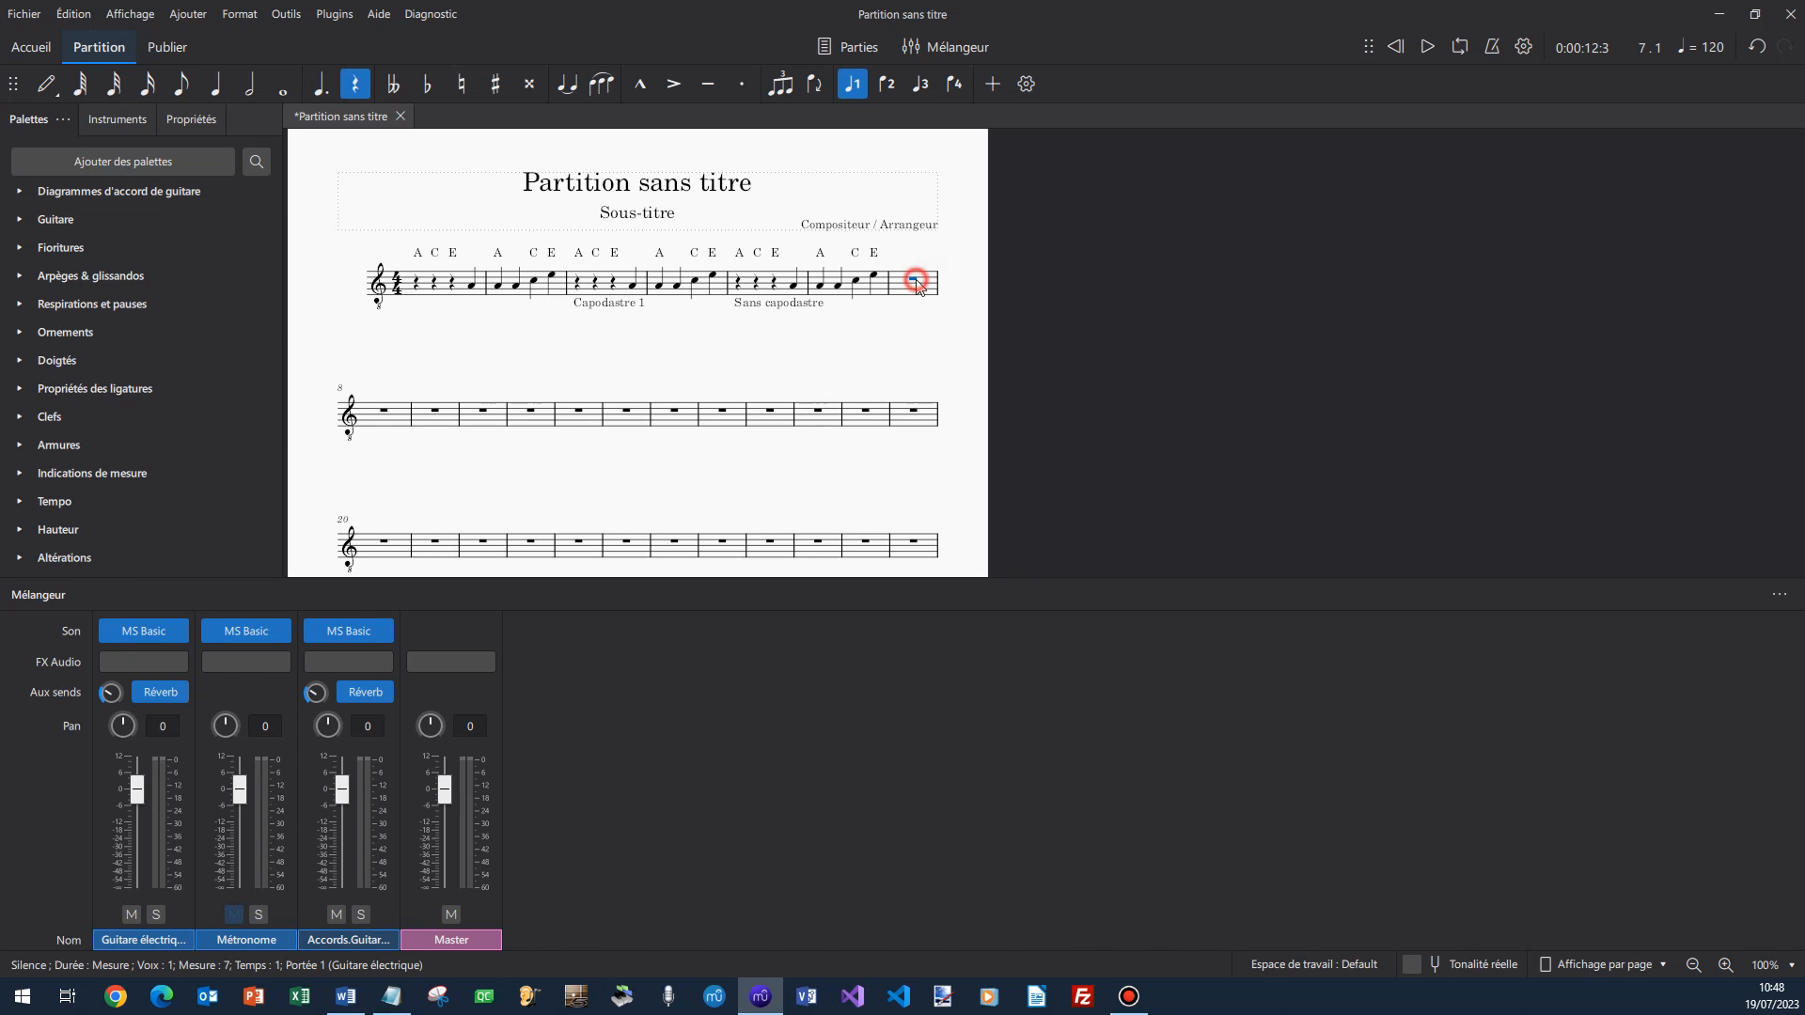
pyautogui.click(17, 191)
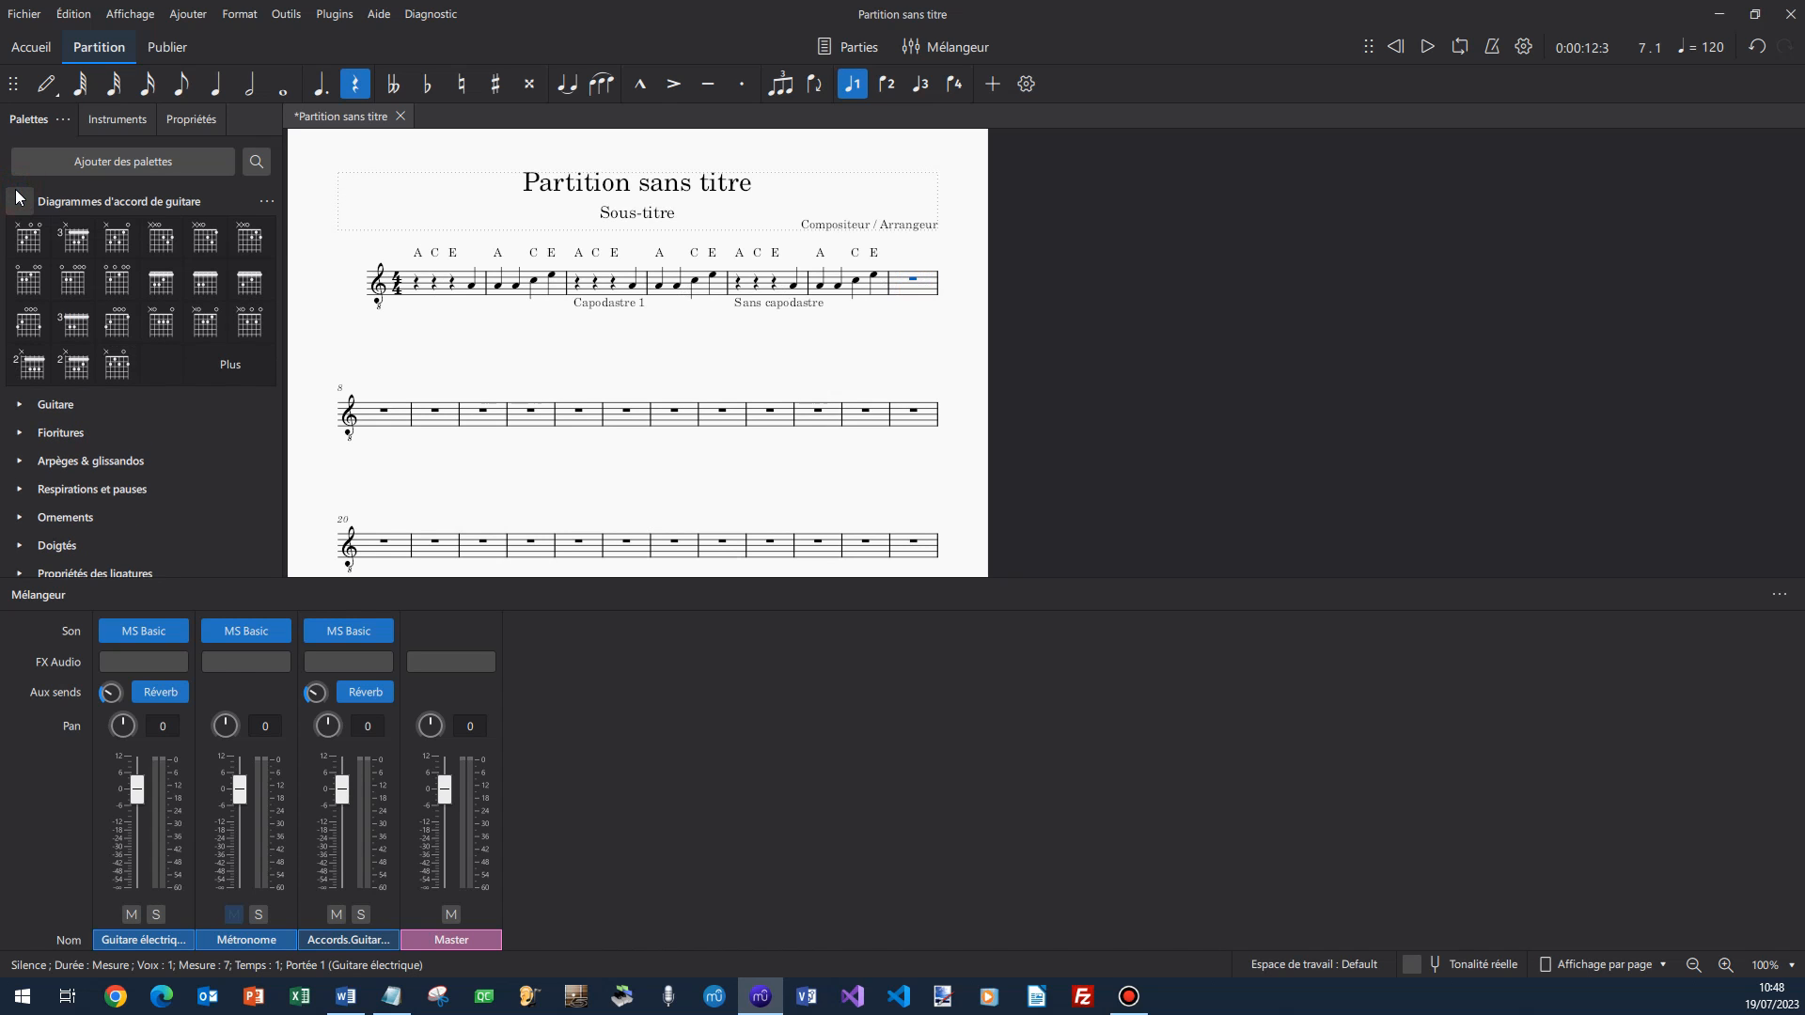
pyautogui.click(30, 240)
pyautogui.moveTo(906, 263); pyautogui.dragTo(926, 270)
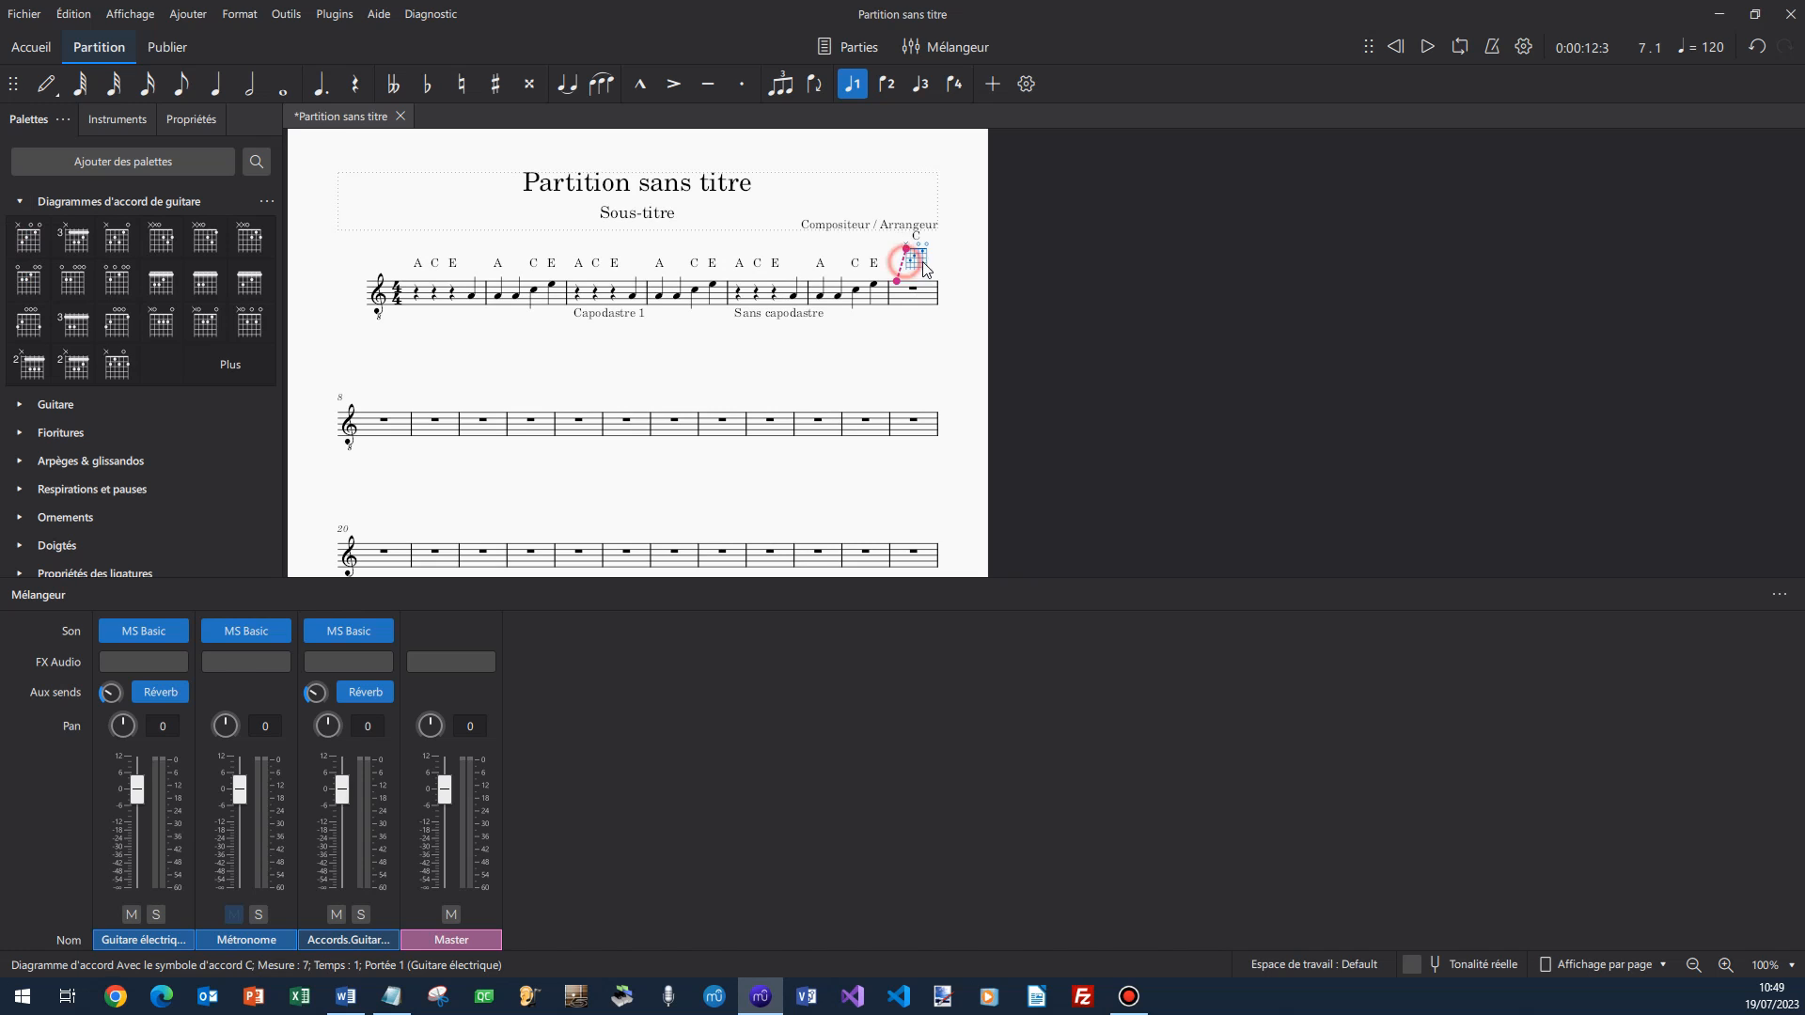
pyautogui.click(904, 350)
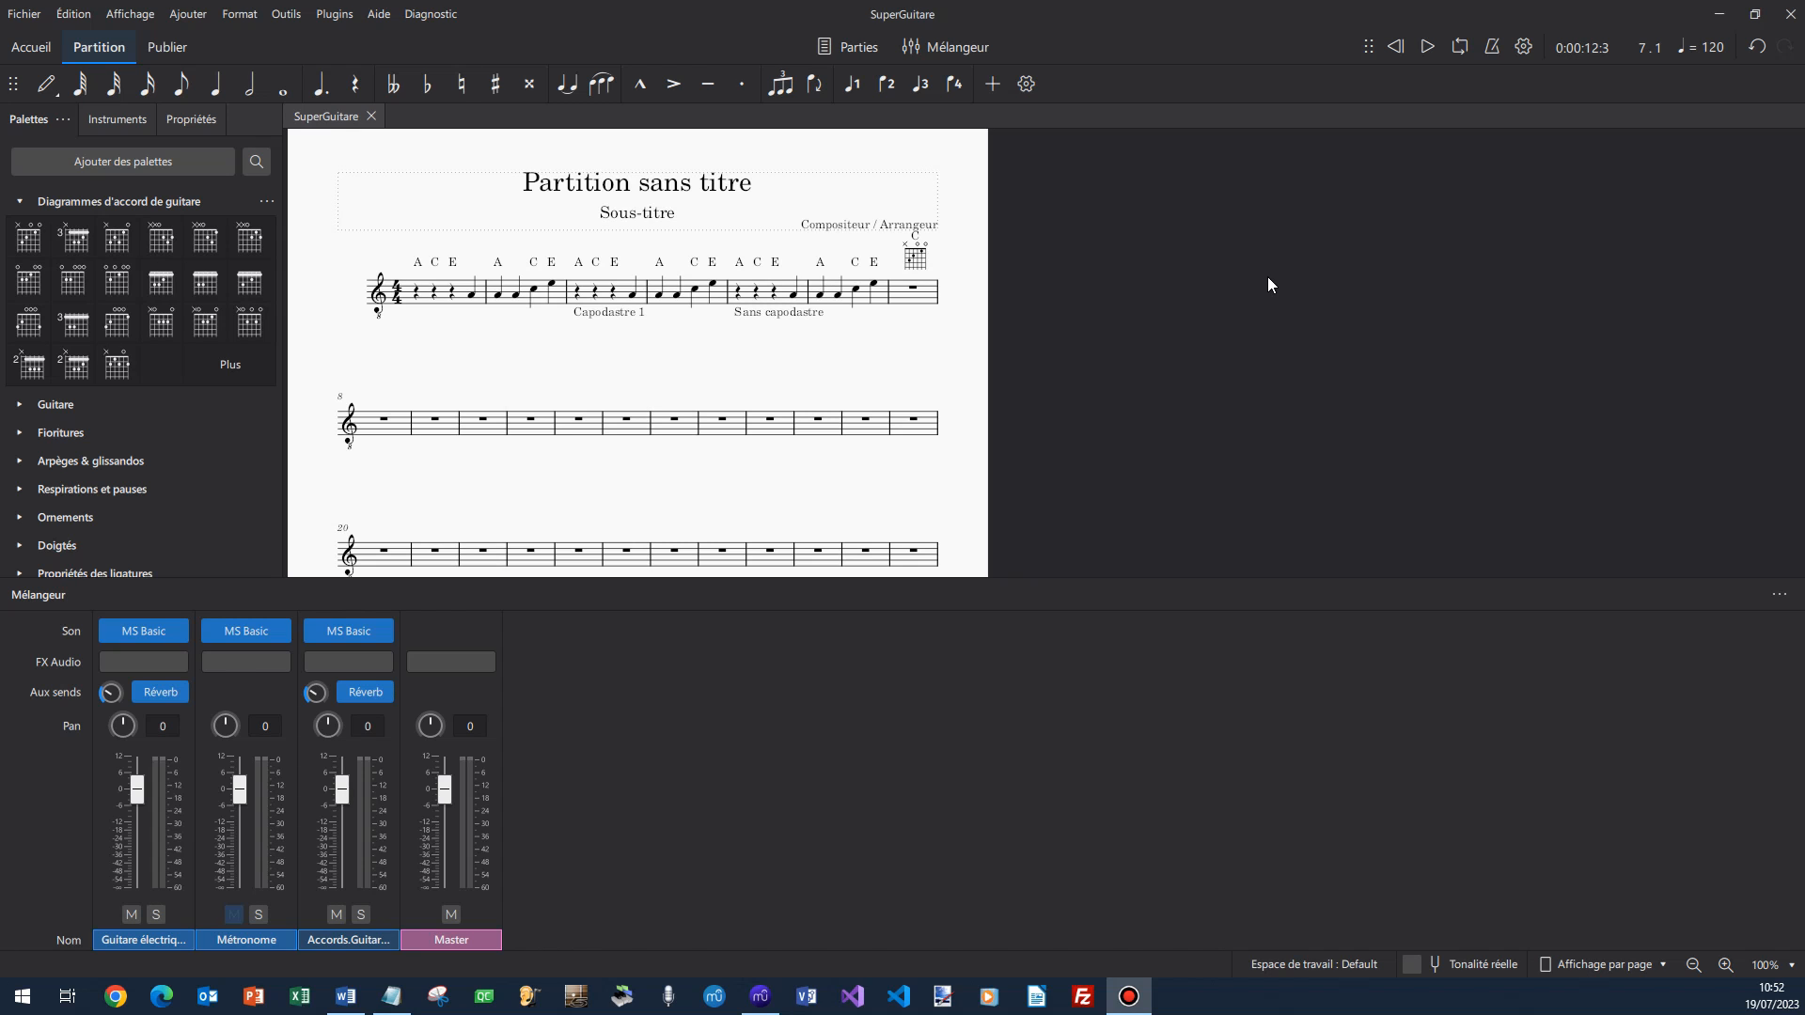
# Cancel creating a new score and open the Frère_Jacques score from the recent scores.
pyautogui.click(19, 14)
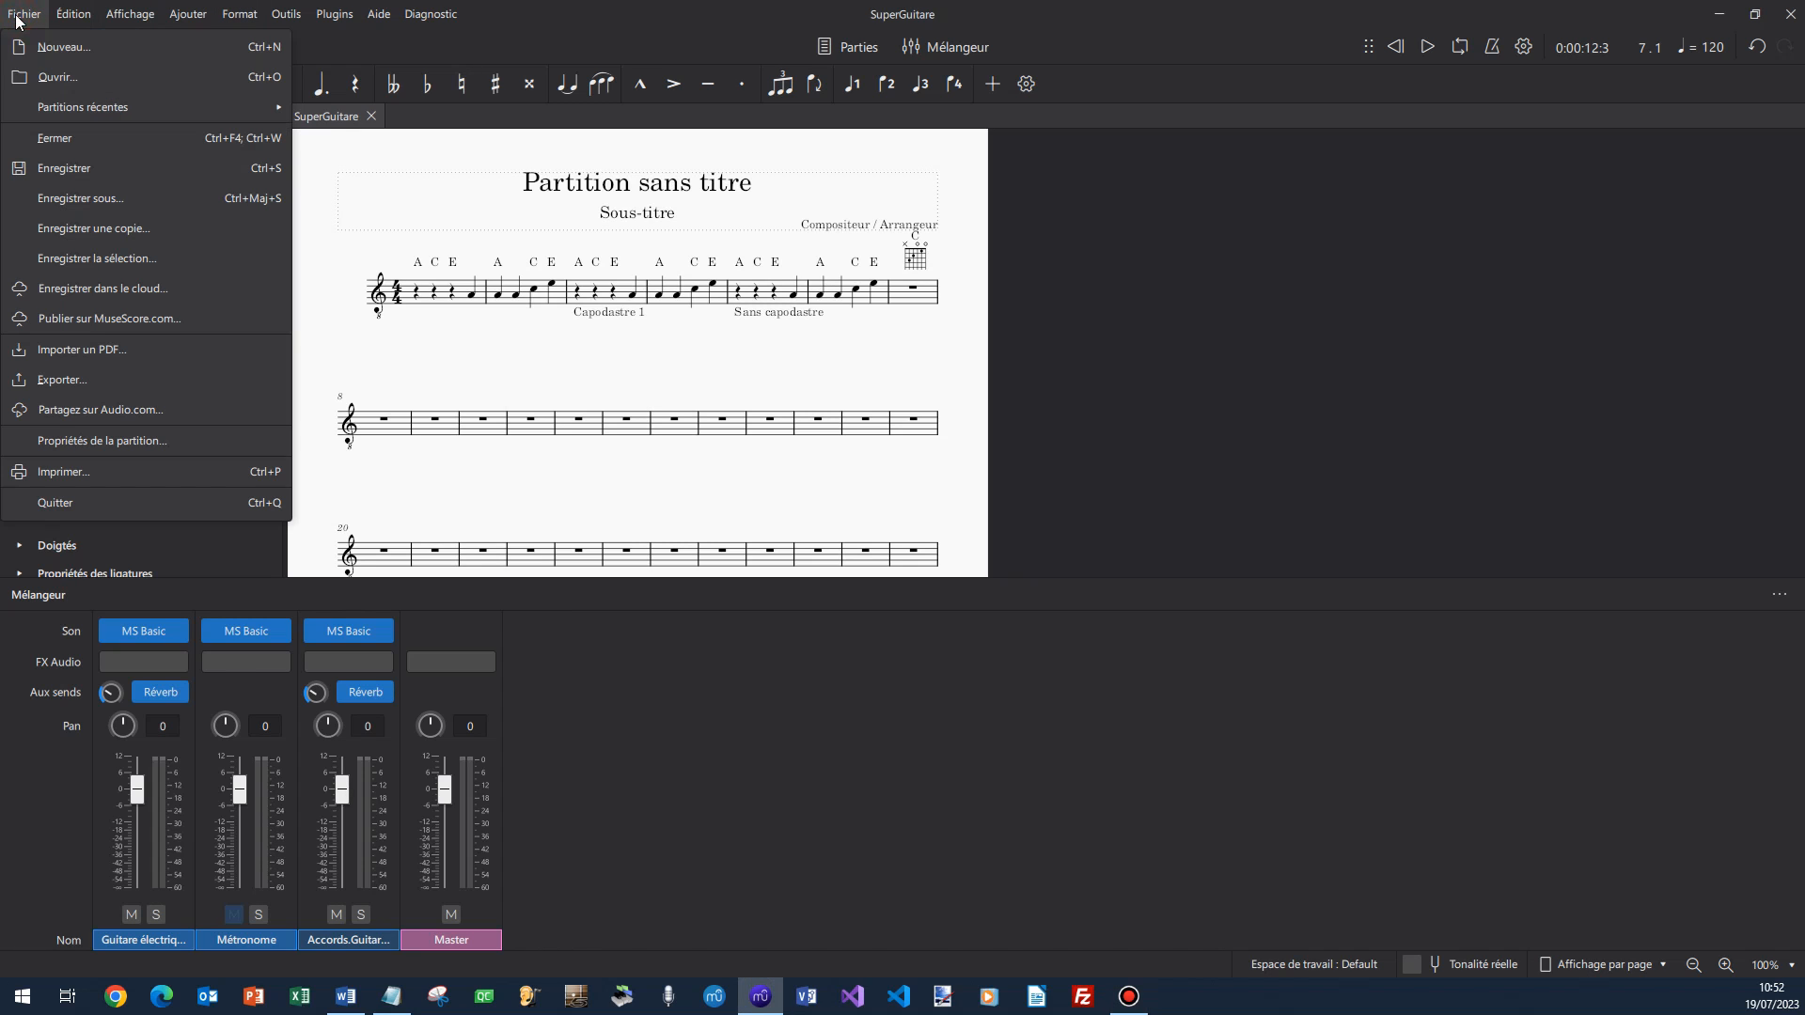
pyautogui.click(19, 14)
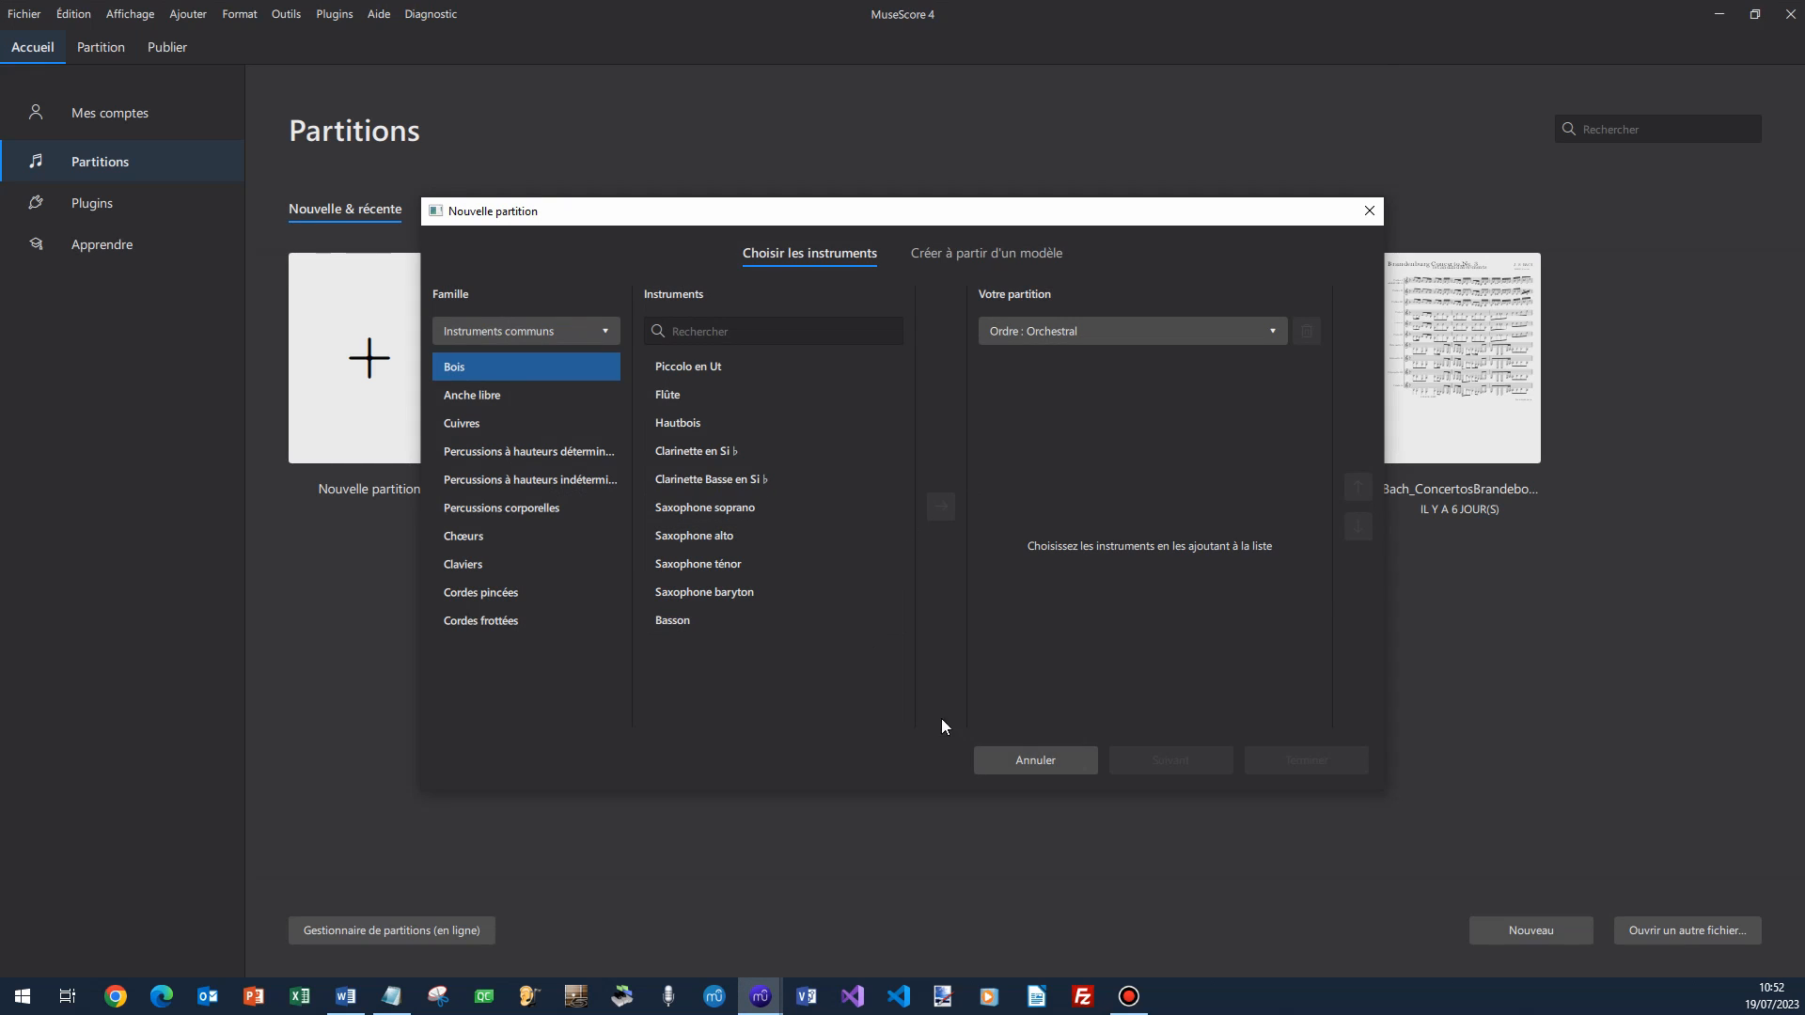
pyautogui.click(1041, 762)
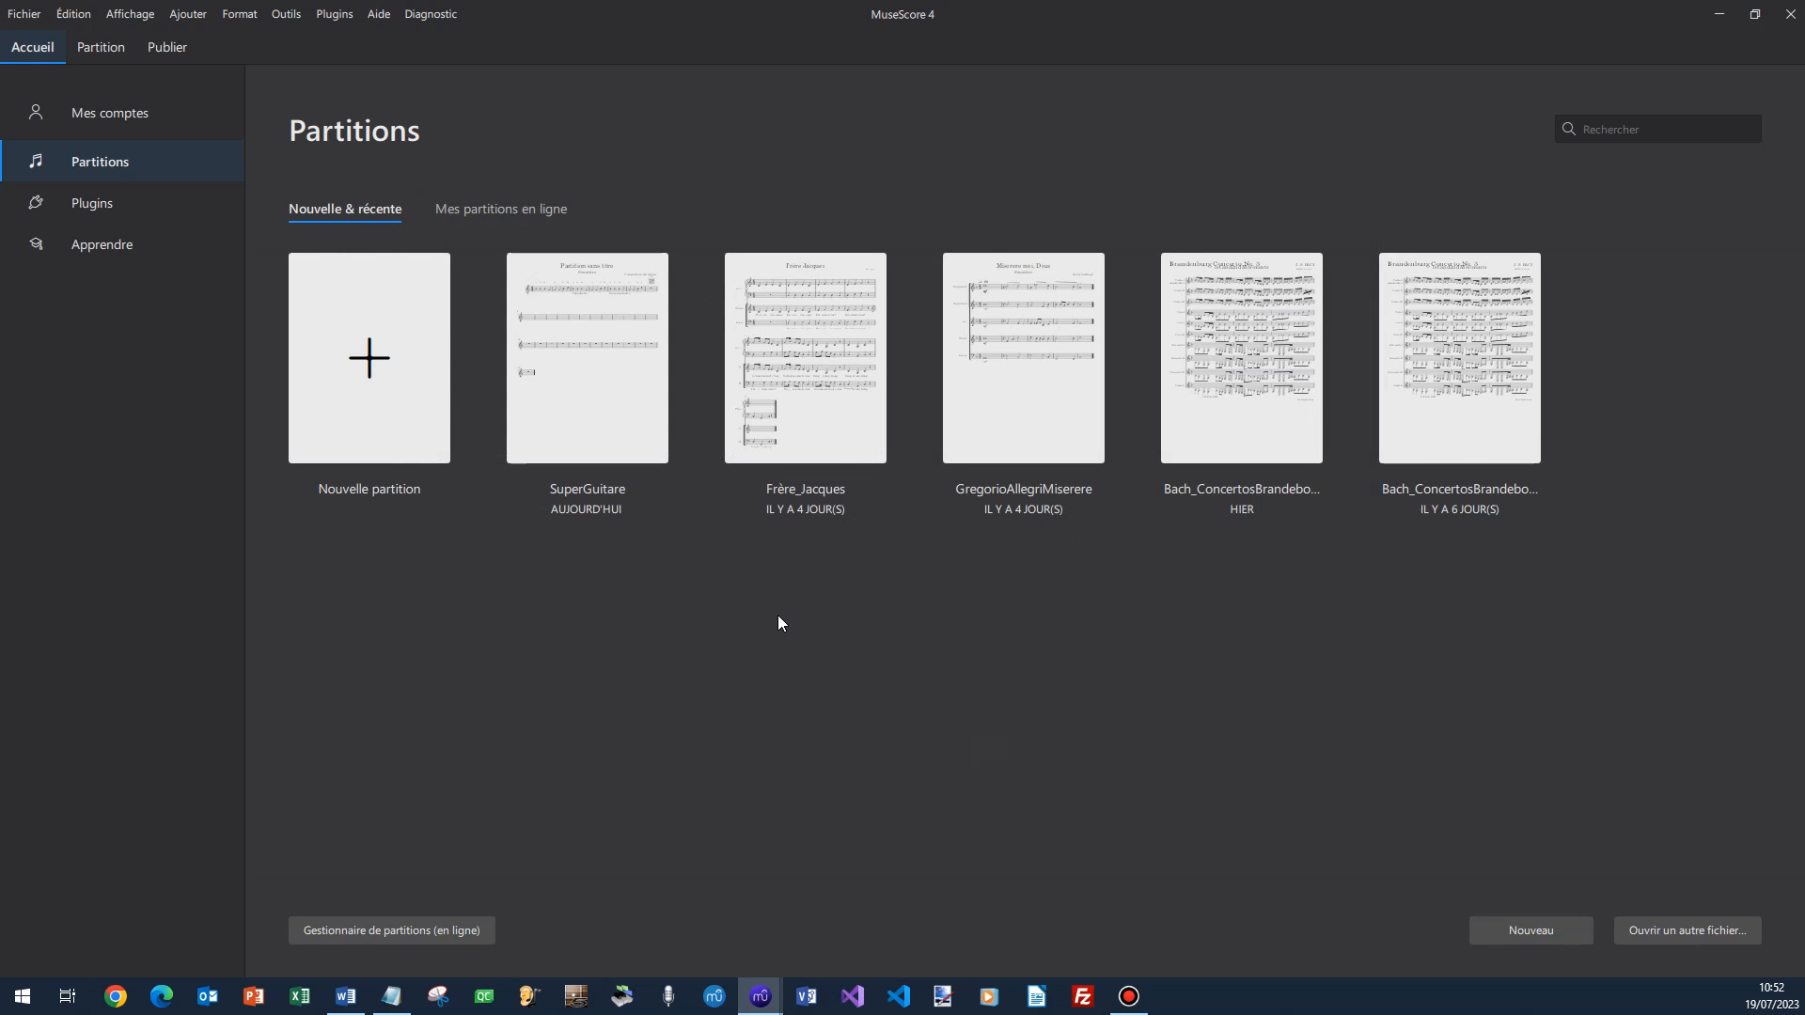
pyautogui.click(852, 402)
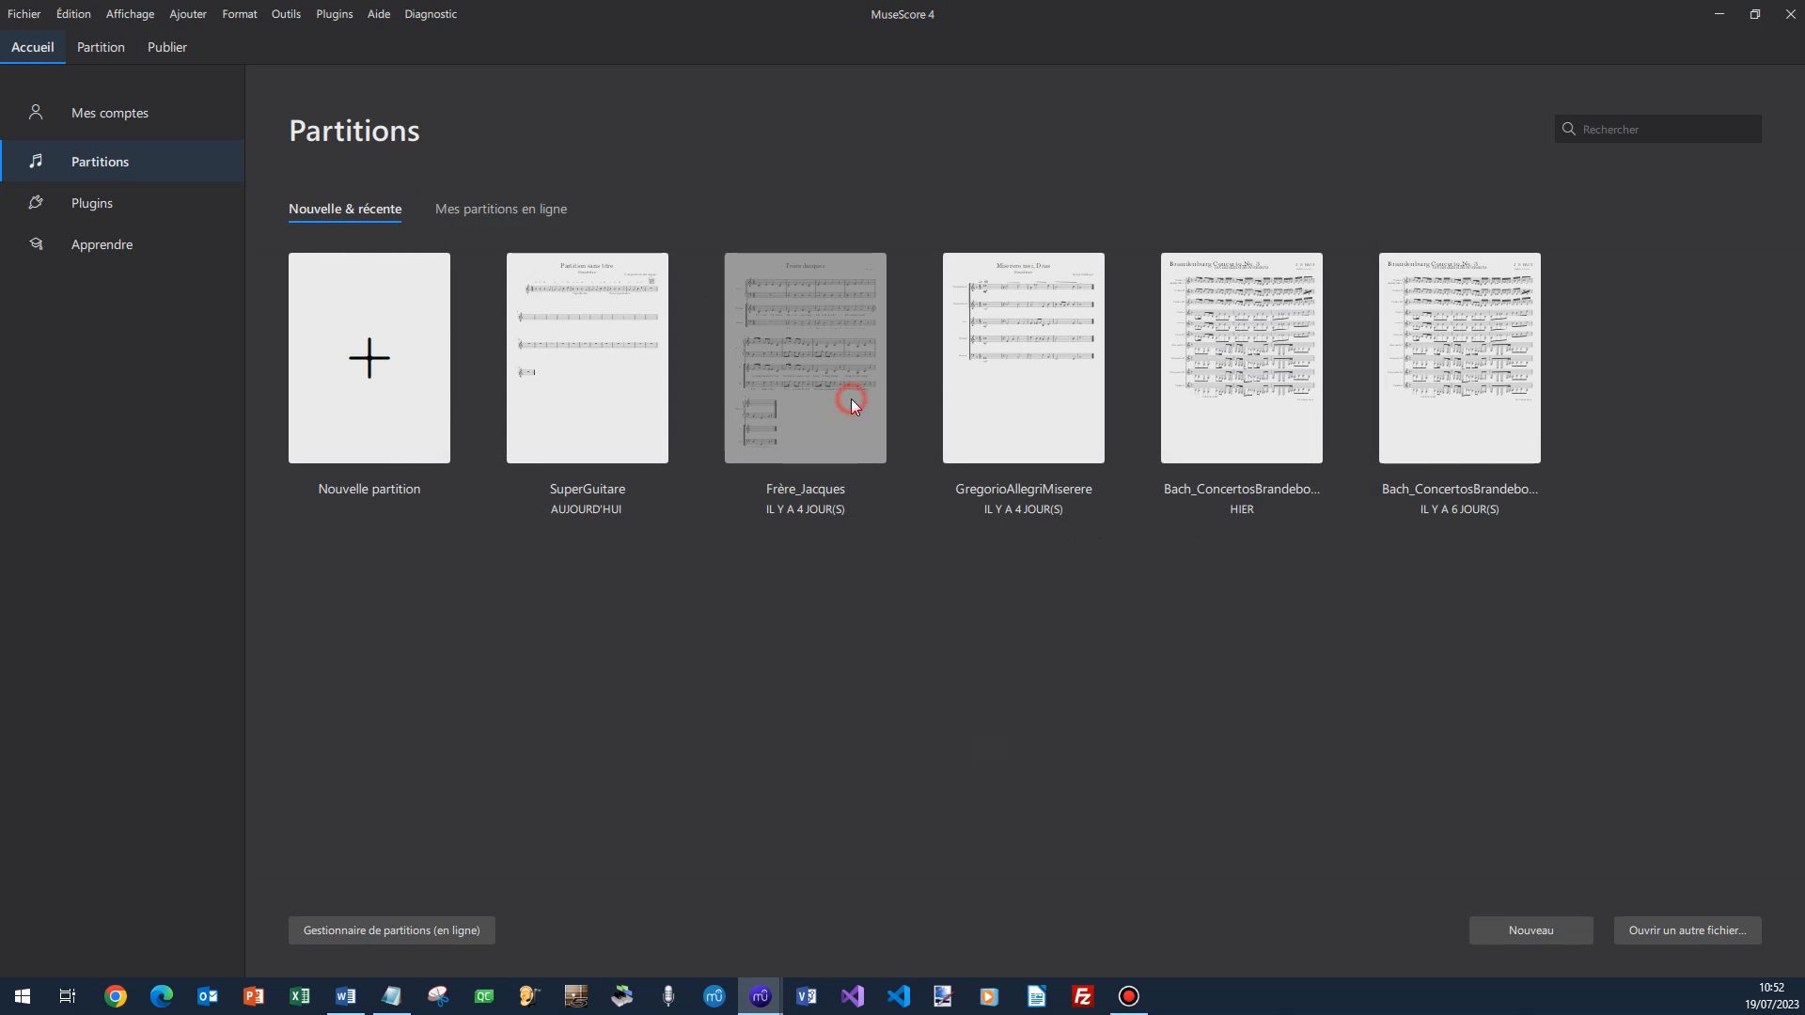
pyautogui.click(850, 399)
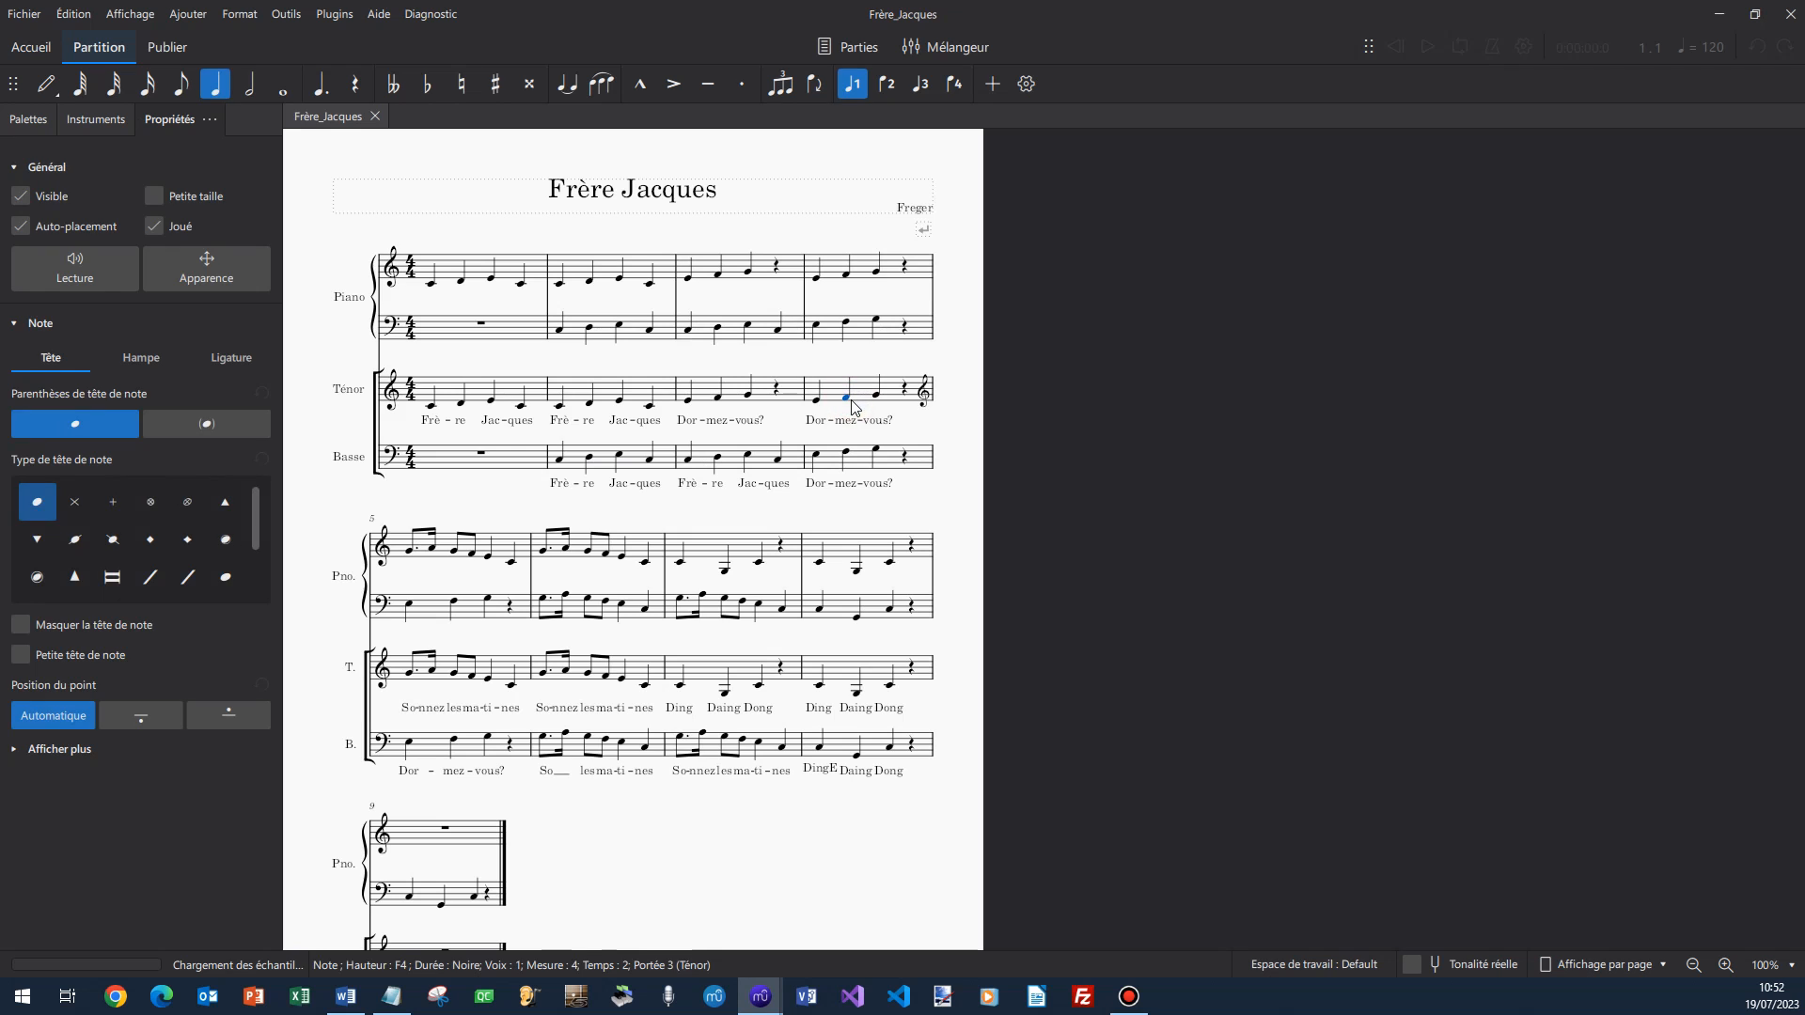
pyautogui.moveTo(1501, 8); pyautogui.dragTo(1173, 434)
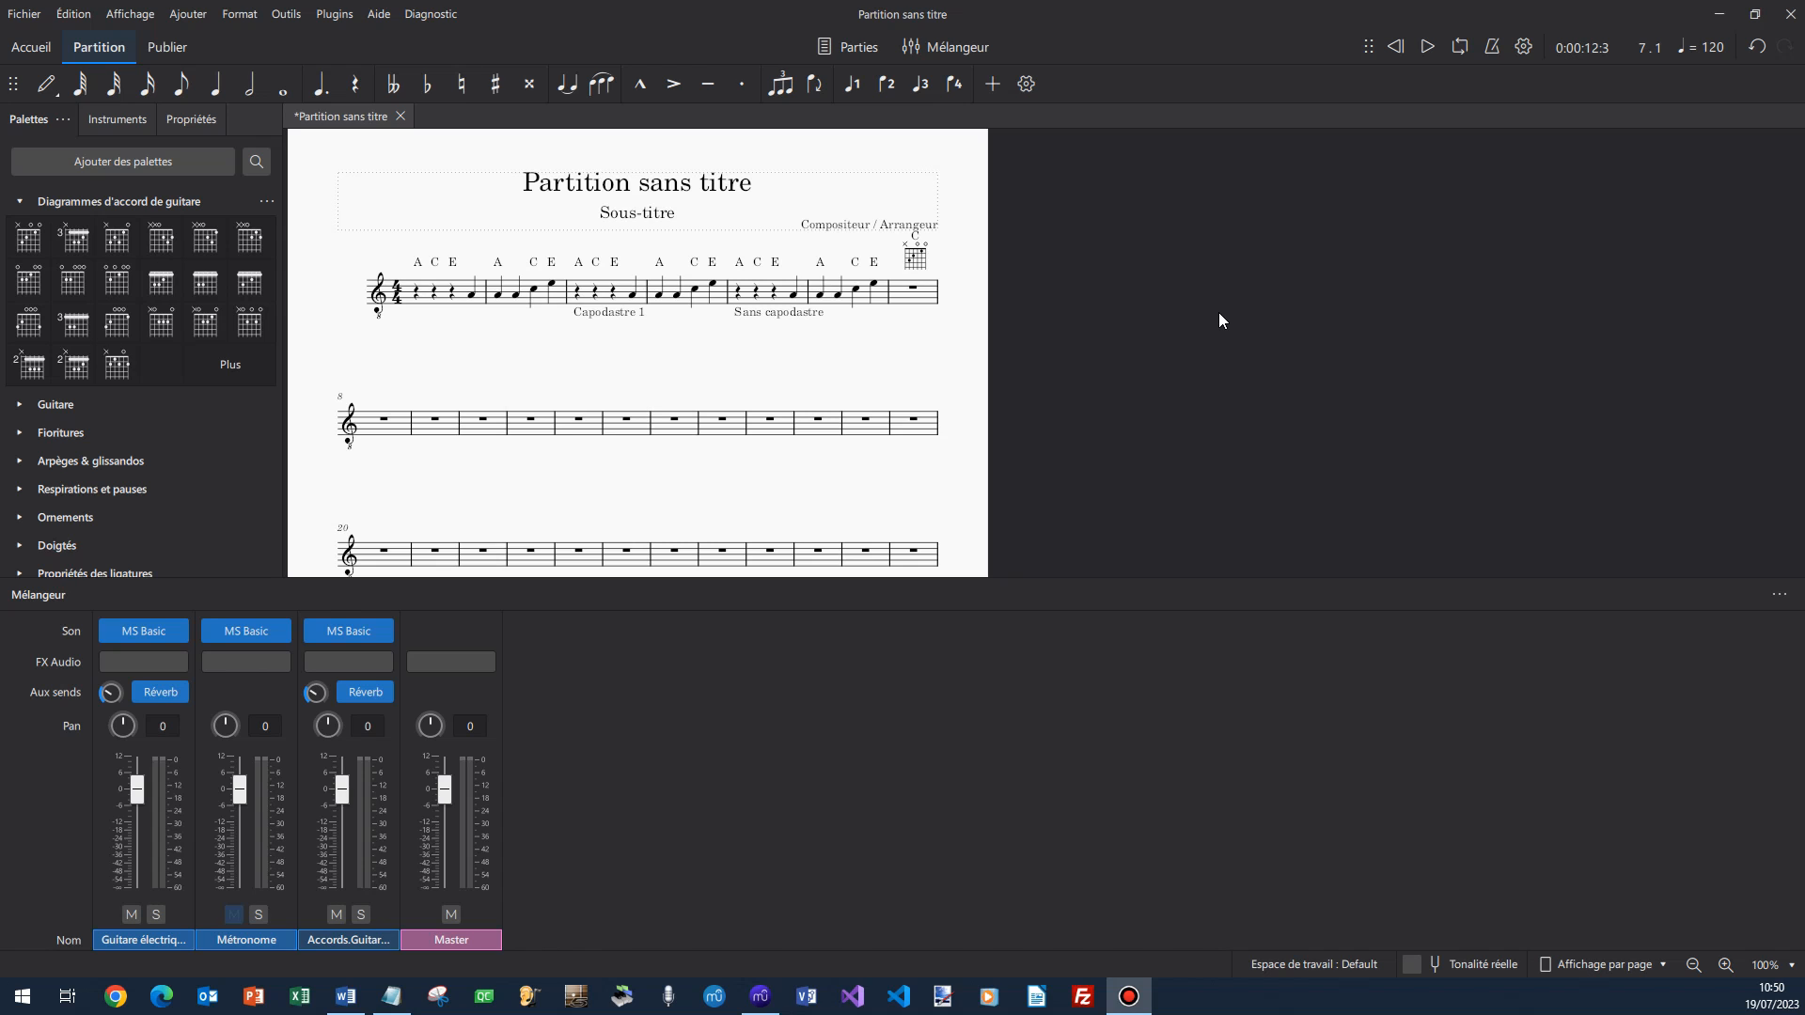
# Start saving the untitled guitar score under a new name in Videos (Y:) > _ChaineMuseScore4 > 17 - MuseScore 4_1 > Partitions.
pyautogui.click(22, 13)
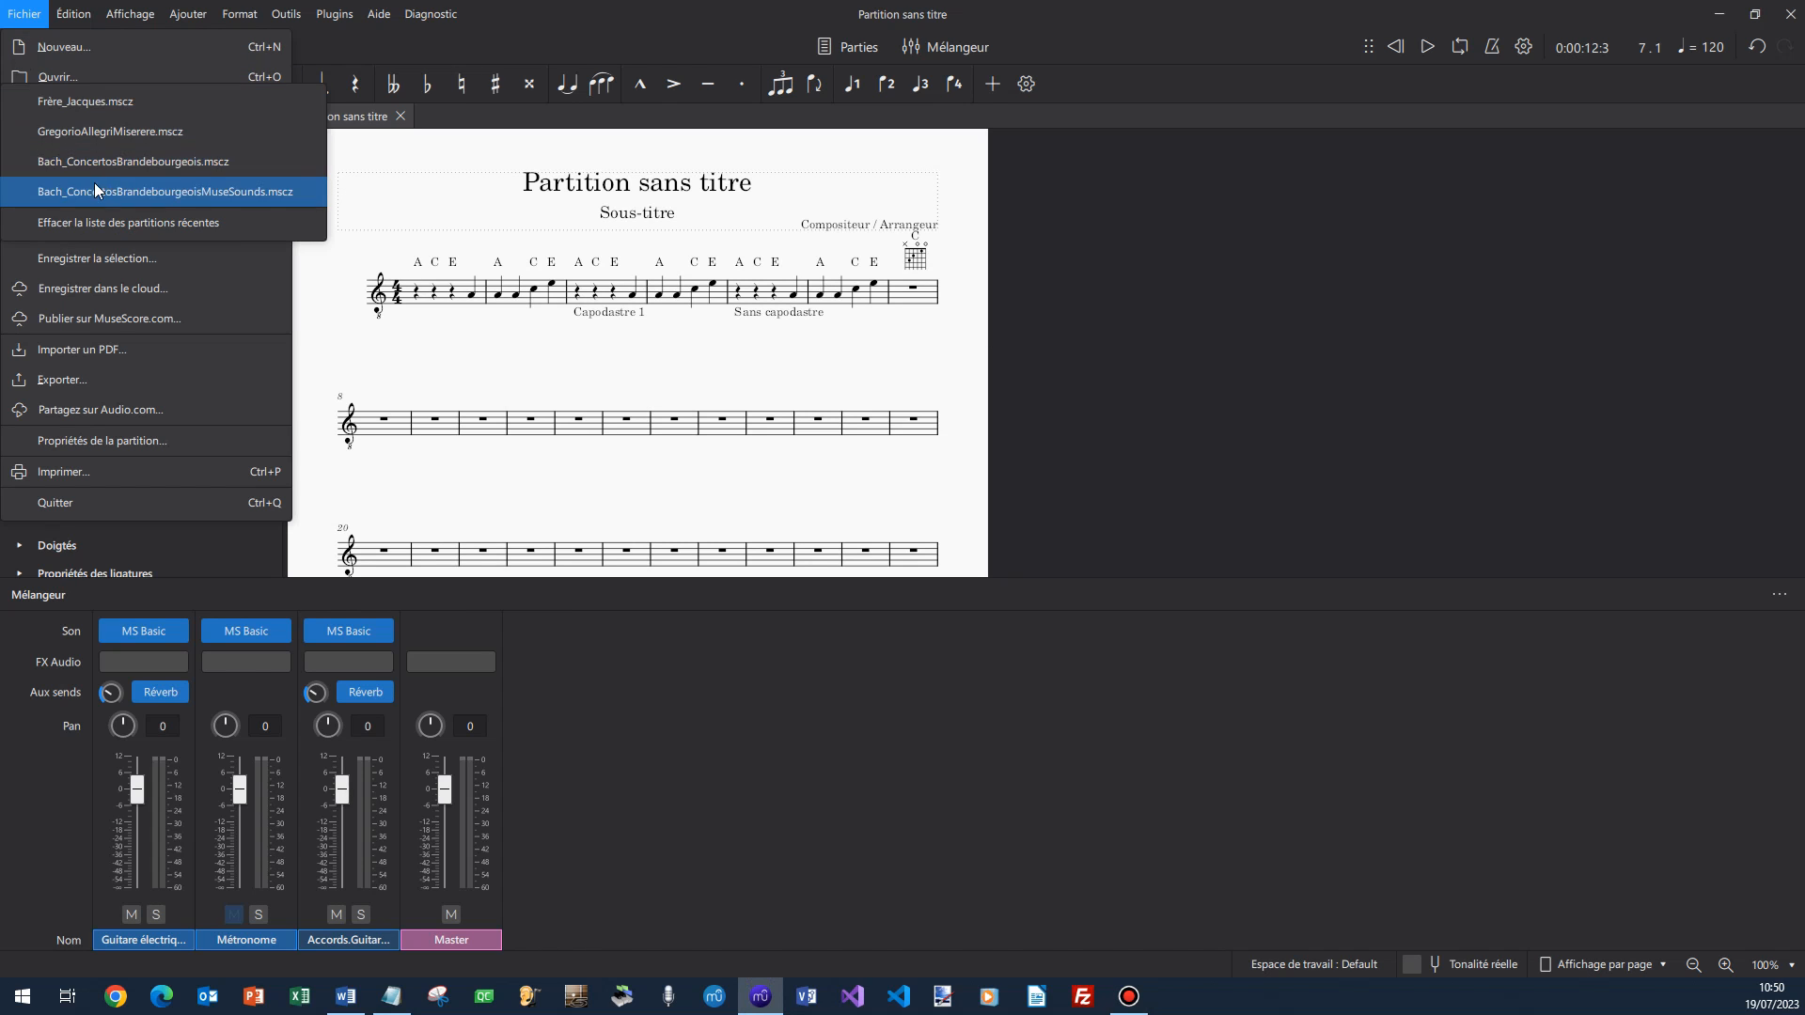
pyautogui.click(20, 11)
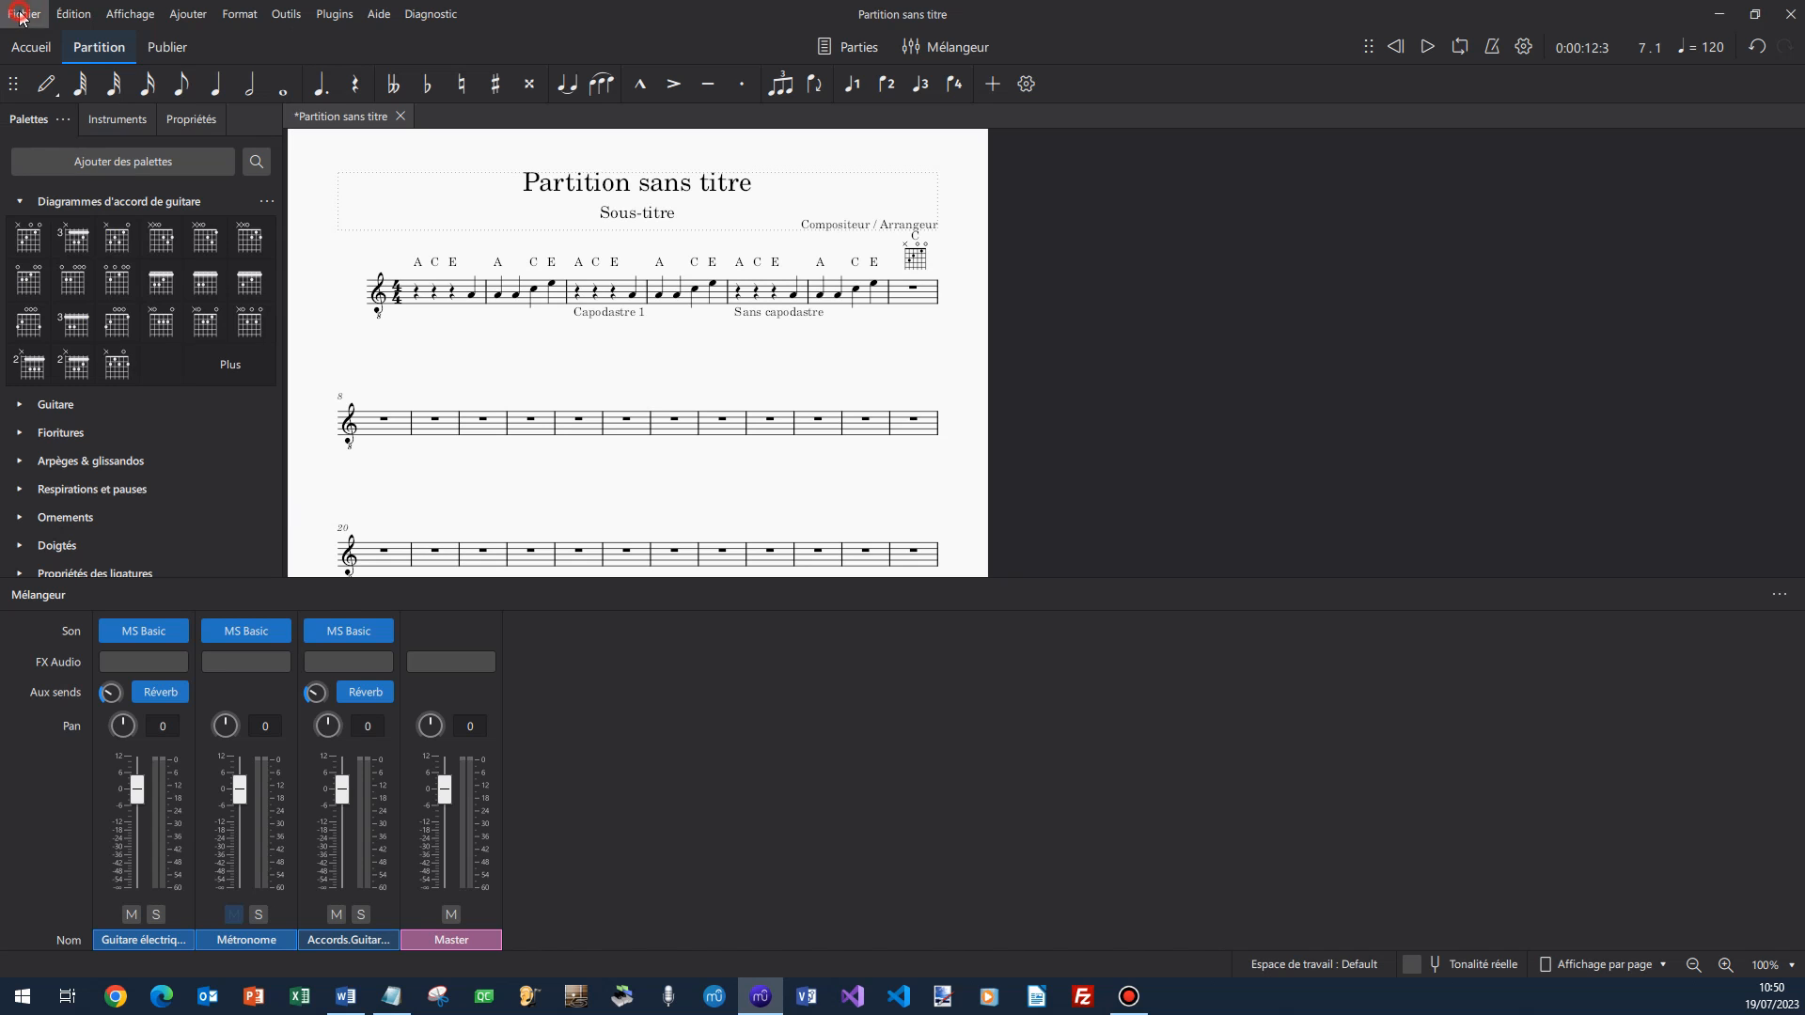
pyautogui.click(21, 12)
pyautogui.click(84, 197)
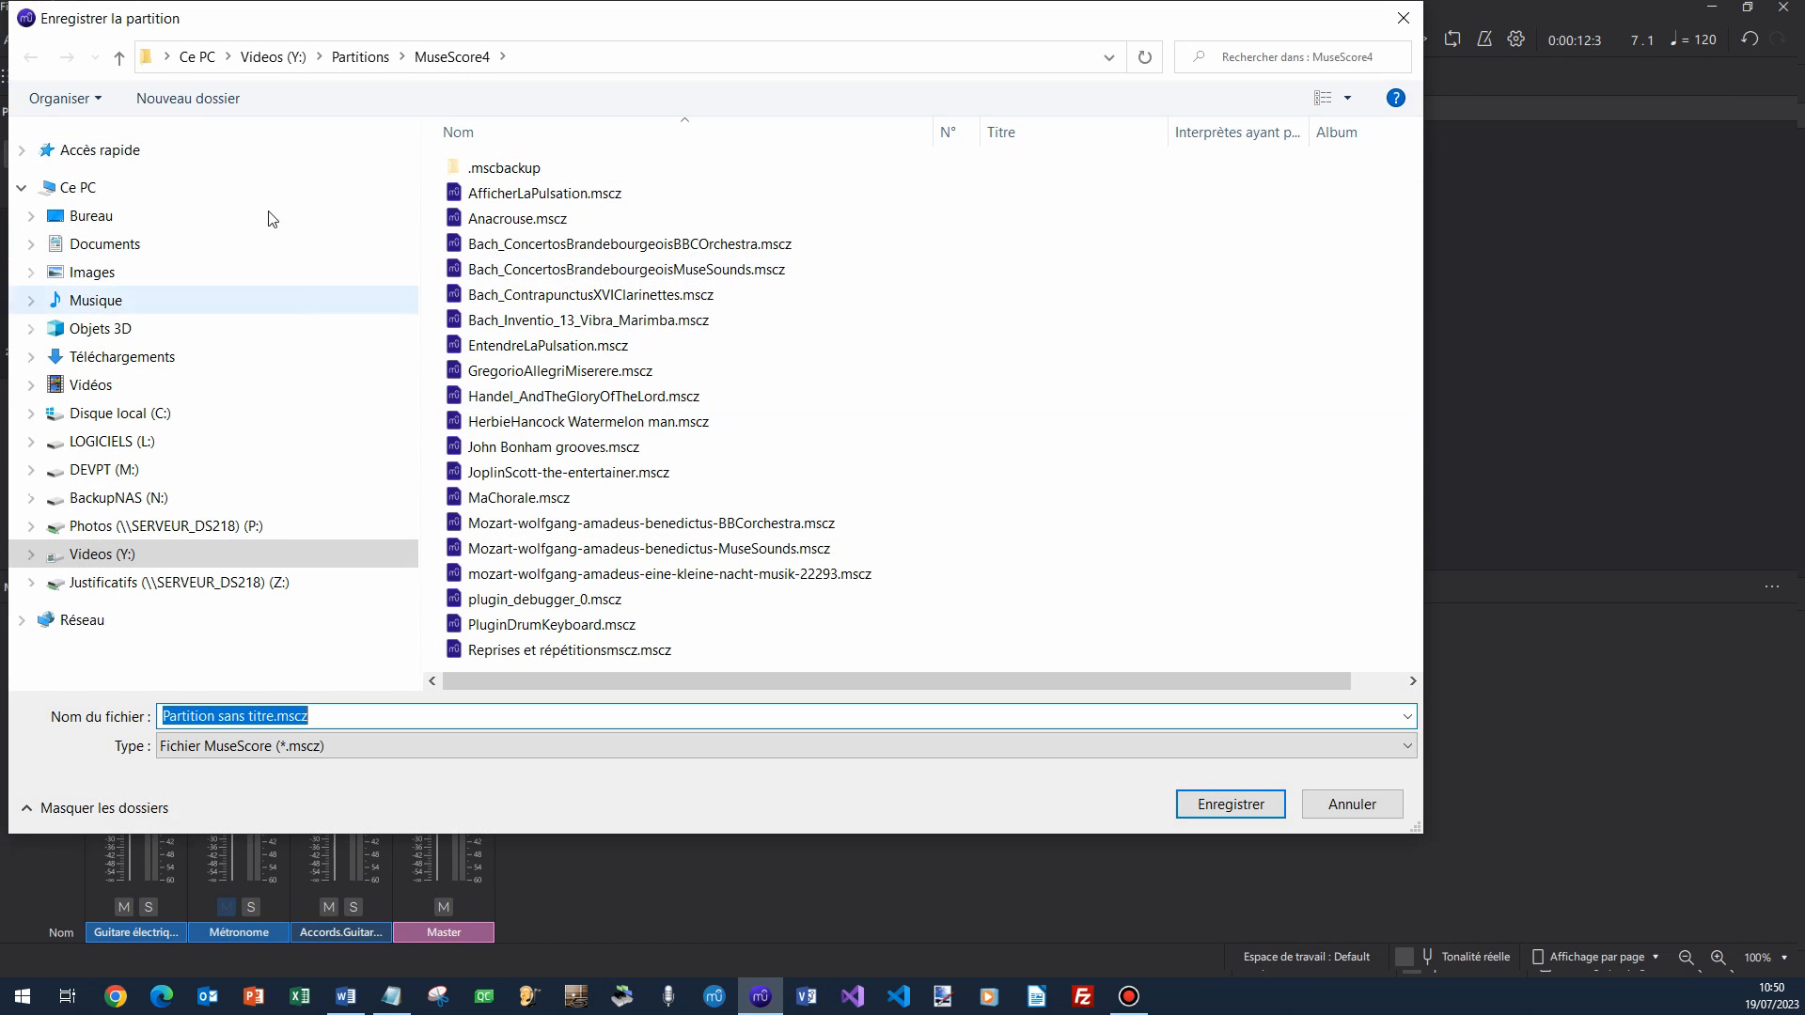
pyautogui.click(282, 60)
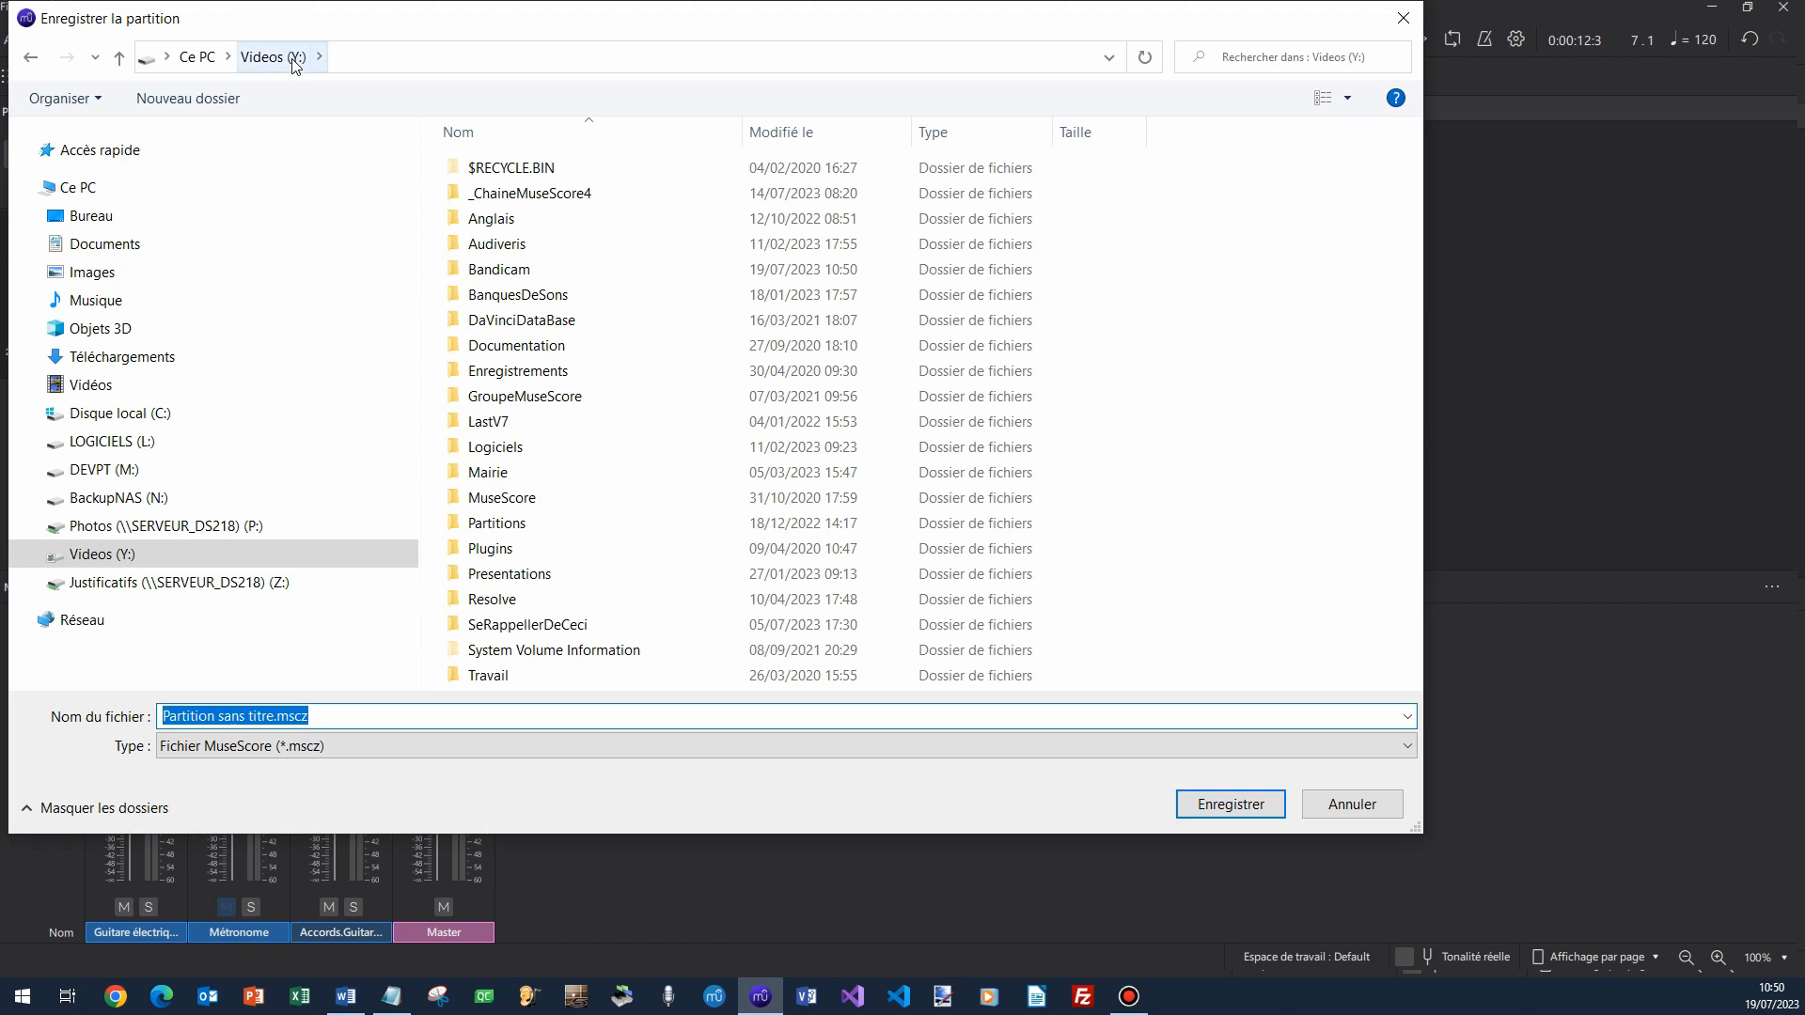
pyautogui.click(527, 194)
pyautogui.doubleClick(527, 194)
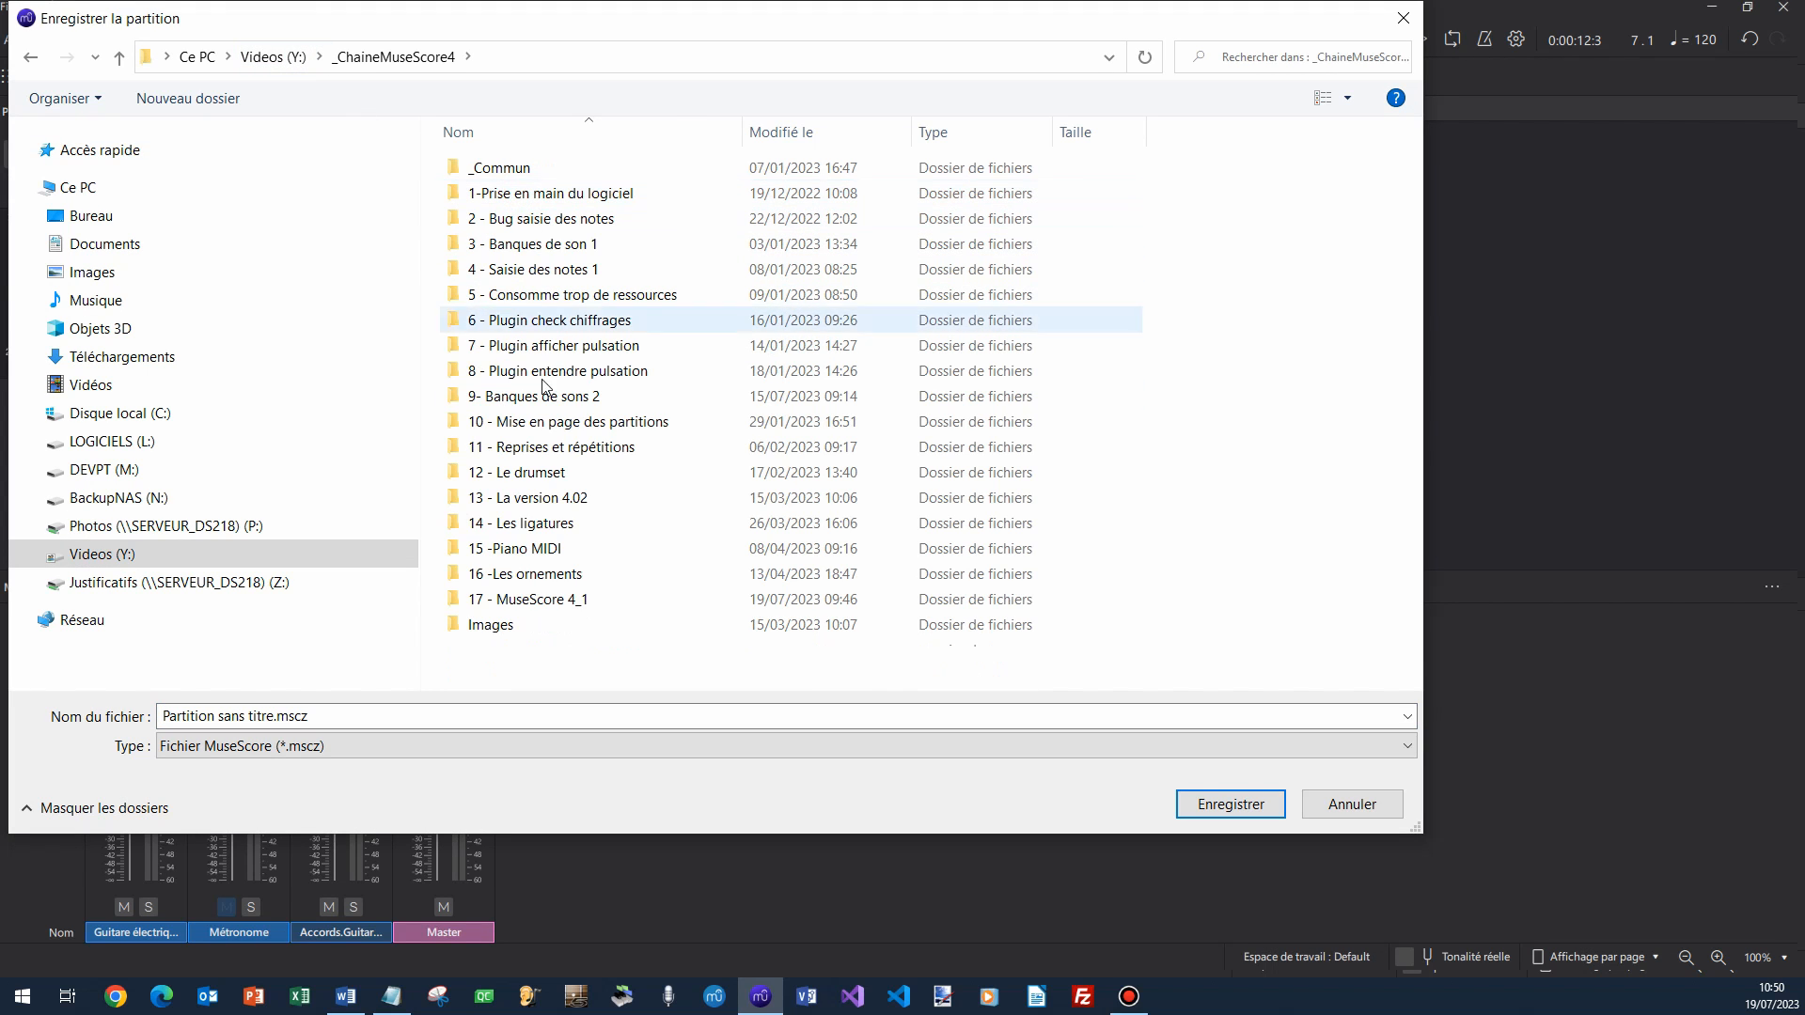
pyautogui.doubleClick(543, 599)
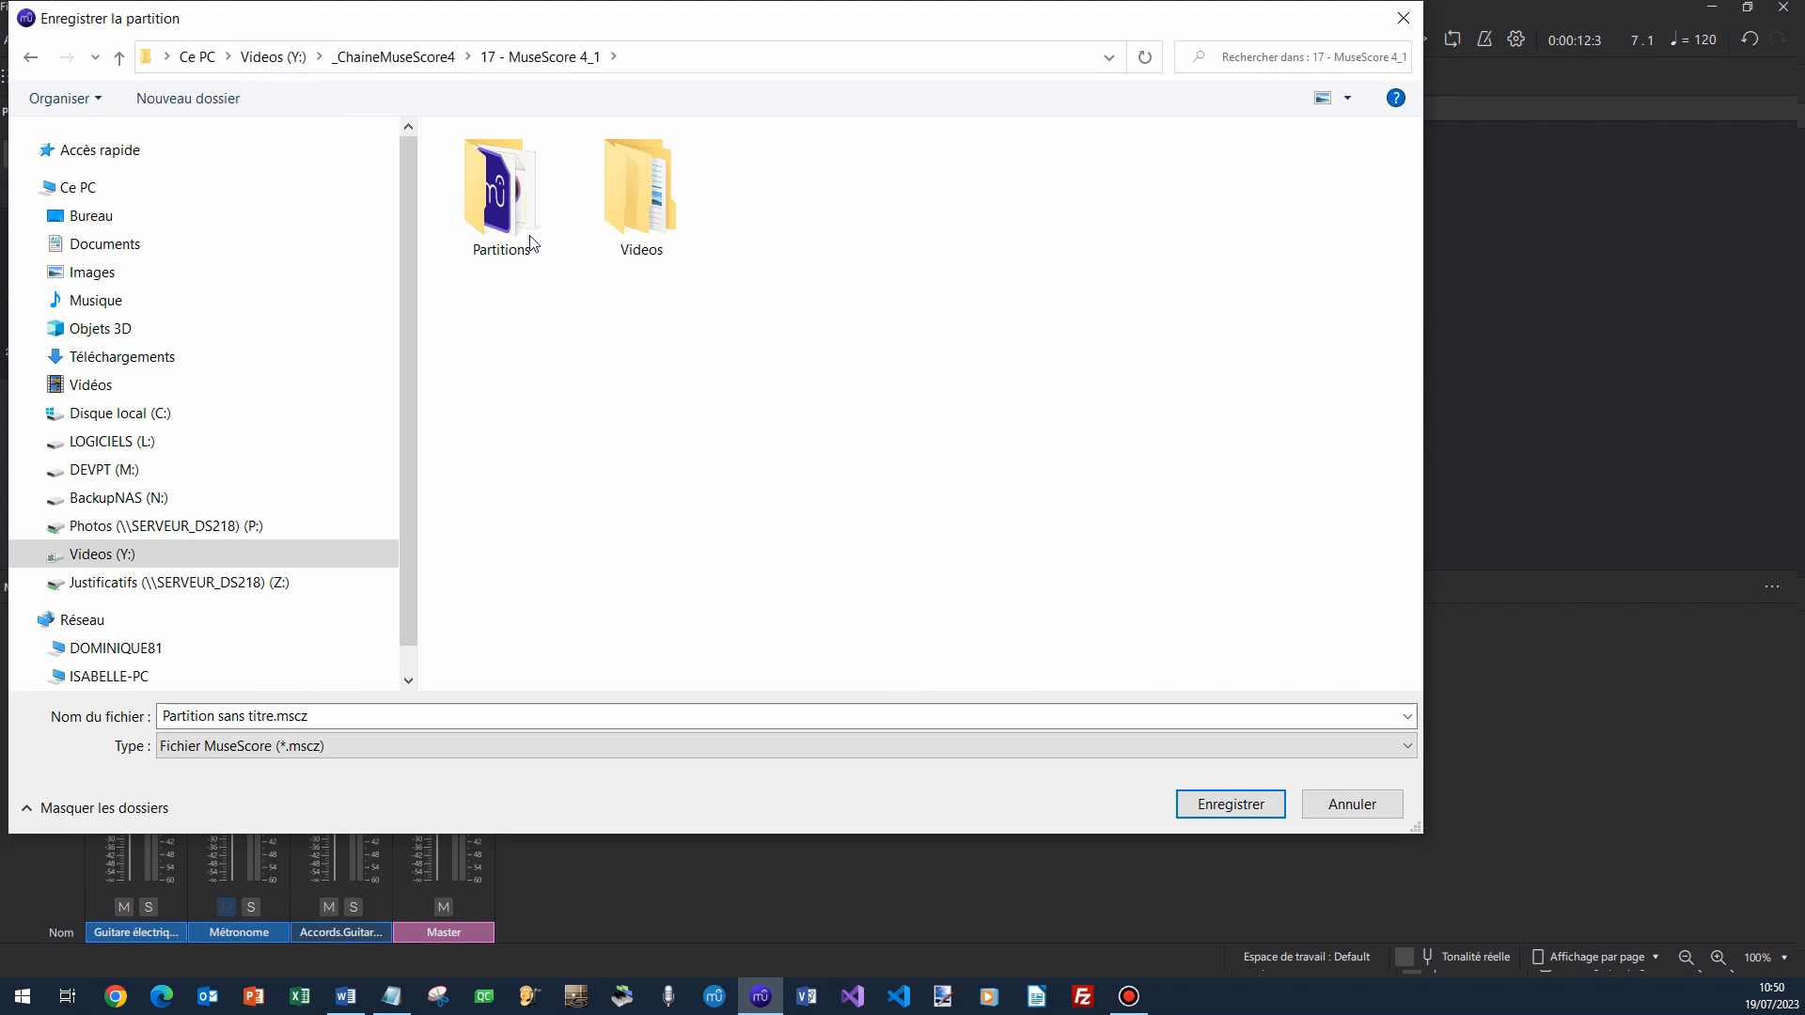
pyautogui.doubleClick(501, 202)
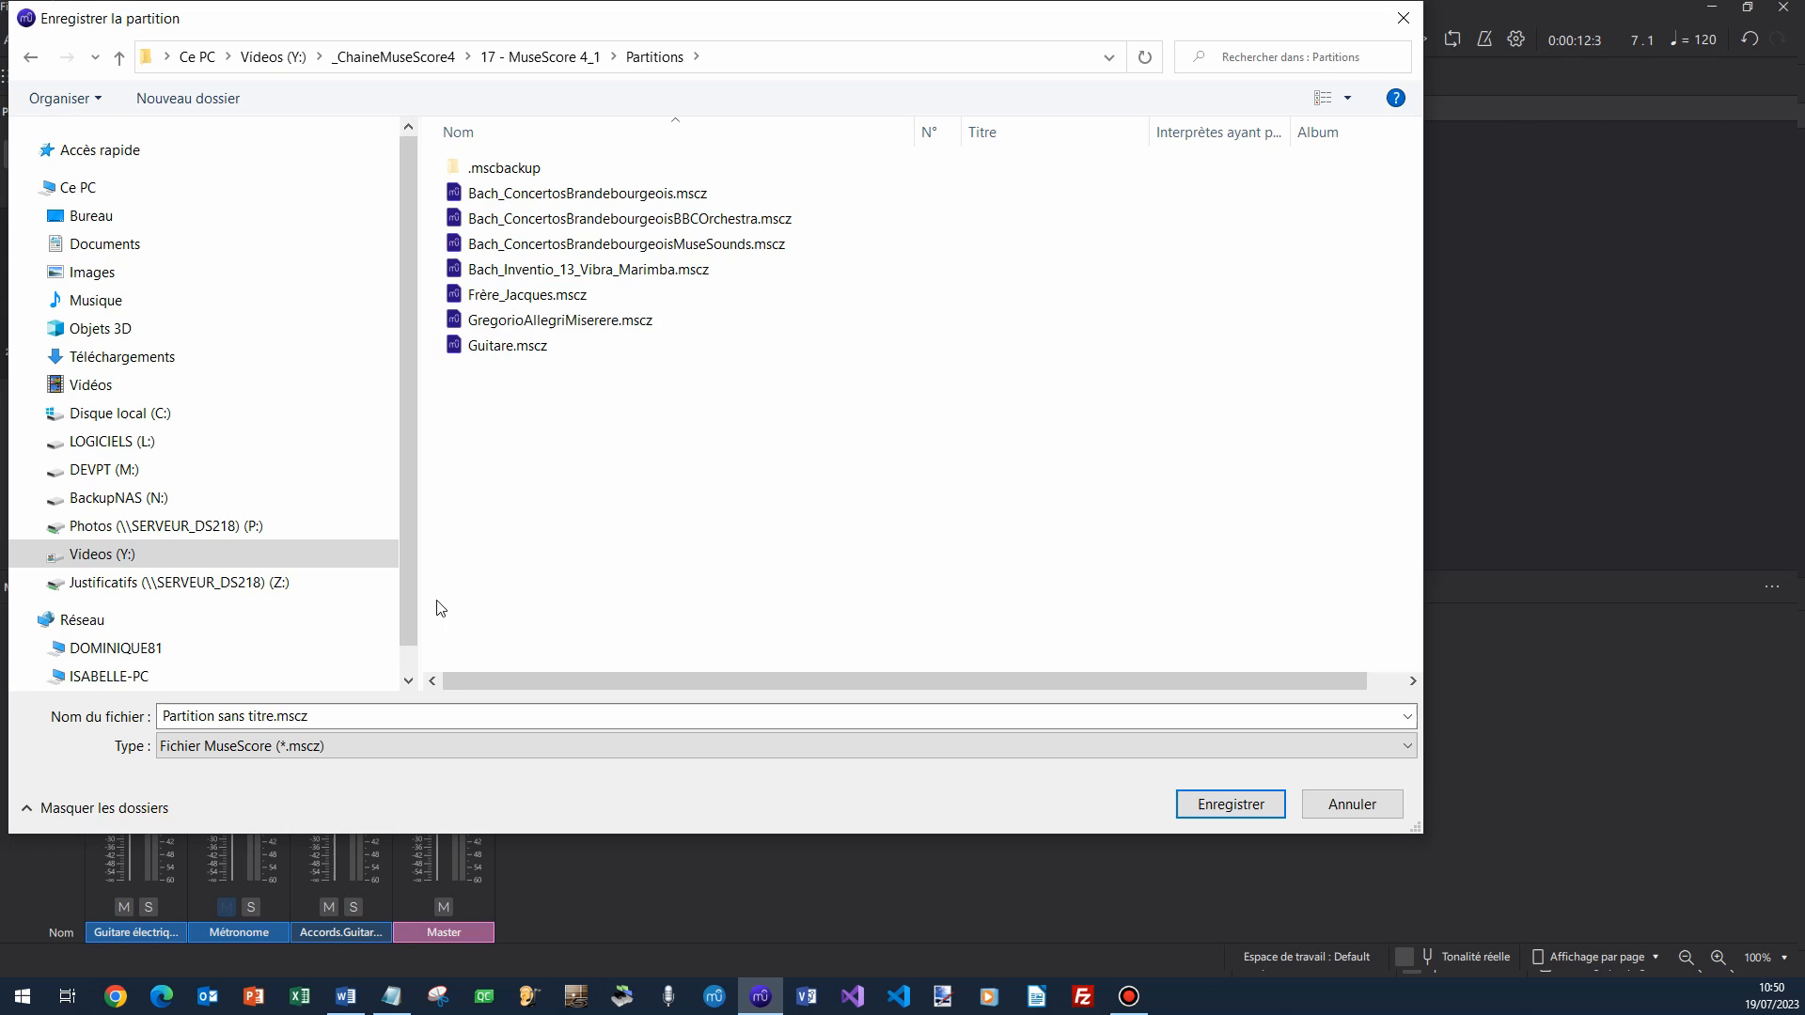
# Name the score file SuperGuitare.mscz and save it.
pyautogui.click(414, 716)
pyautogui.press('Home')
pyautogui.hotkey('shift', 'End')
pyautogui.hotkey('shift', 'Left')
pyautogui.hotkey('shift', 'Left')
pyautogui.hotkey('shift', 'Left')
pyautogui.hotkey('shift', 'Left')
pyautogui.hotkey('shift', 'Left')
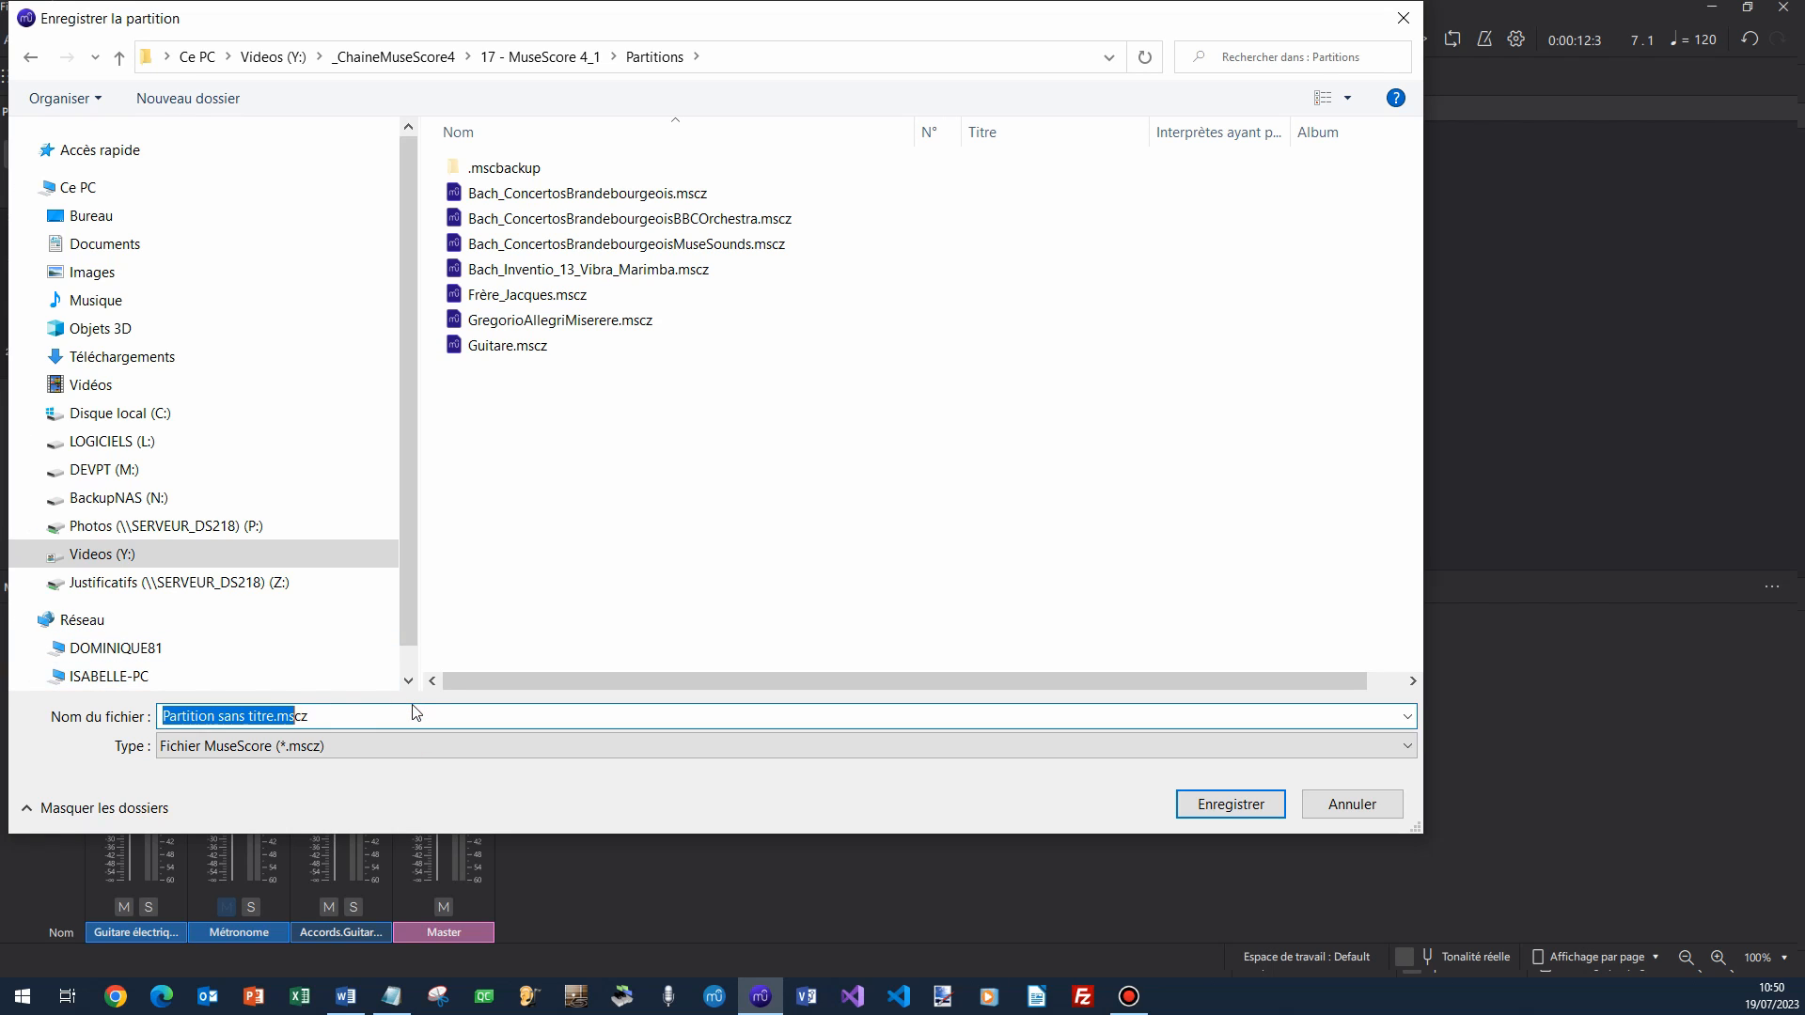
pyautogui.write('SuperGu')
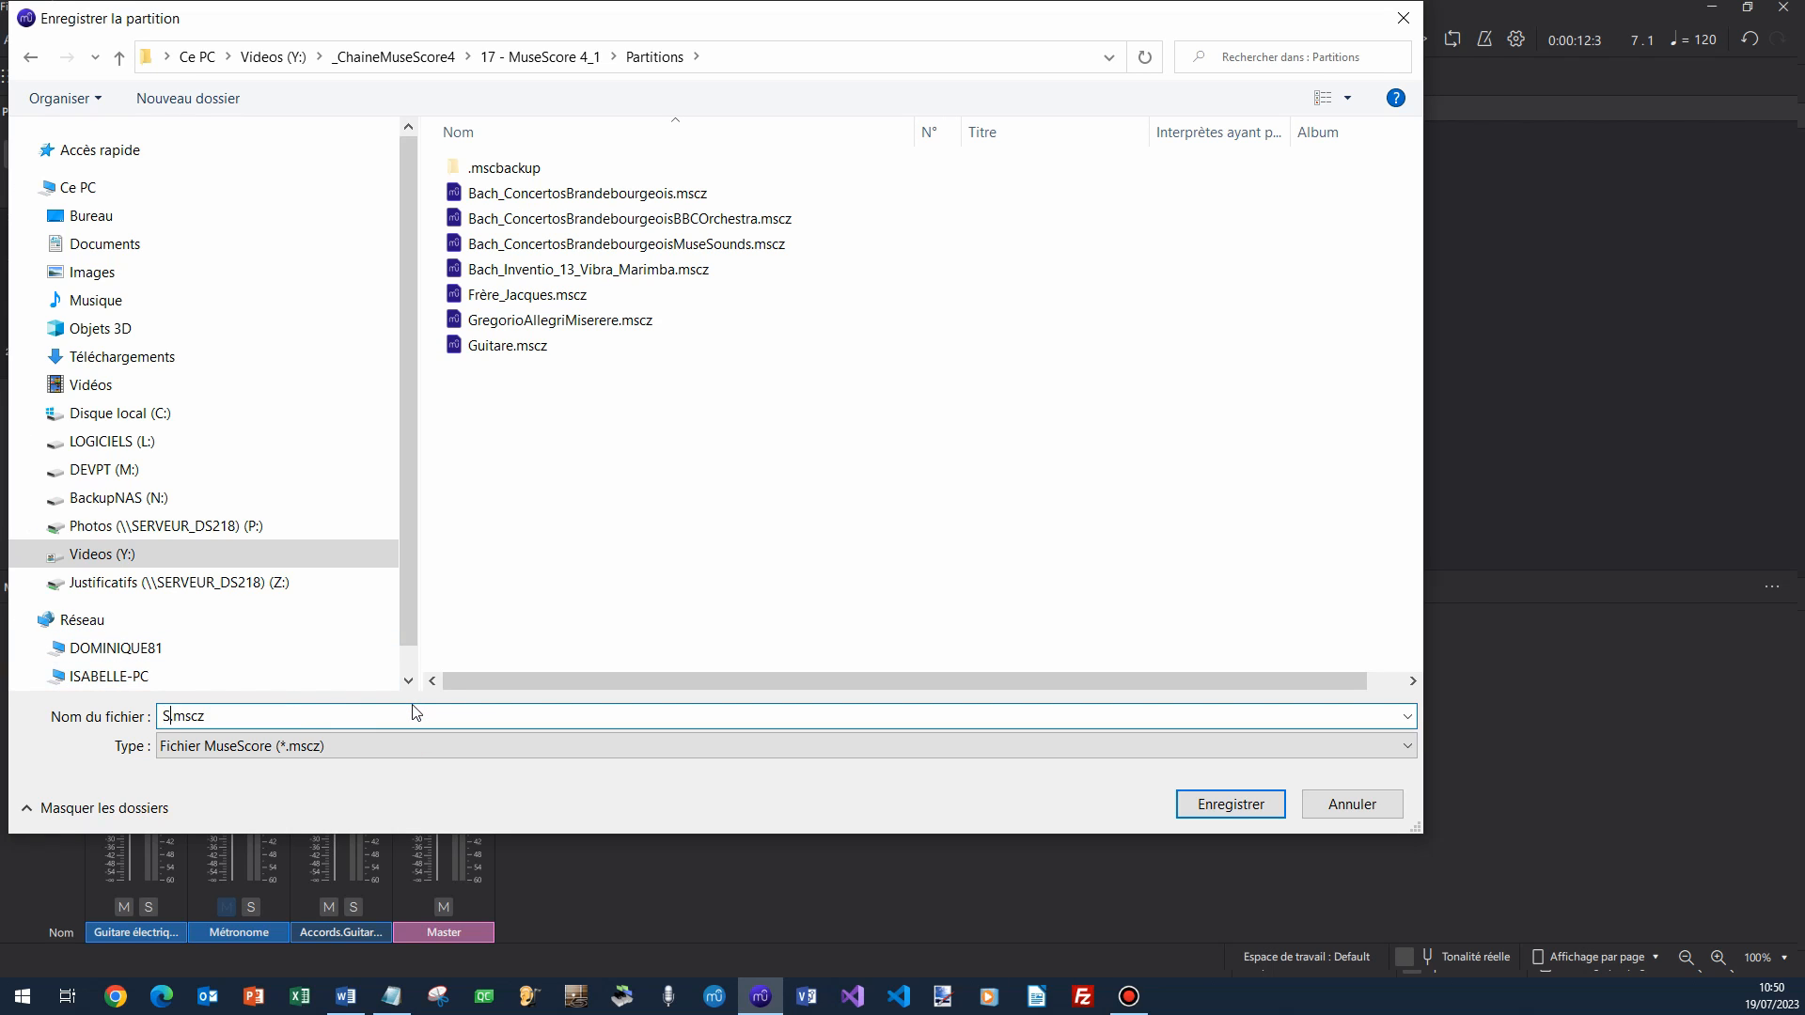
pyautogui.write('itare')
pyautogui.press('Return')
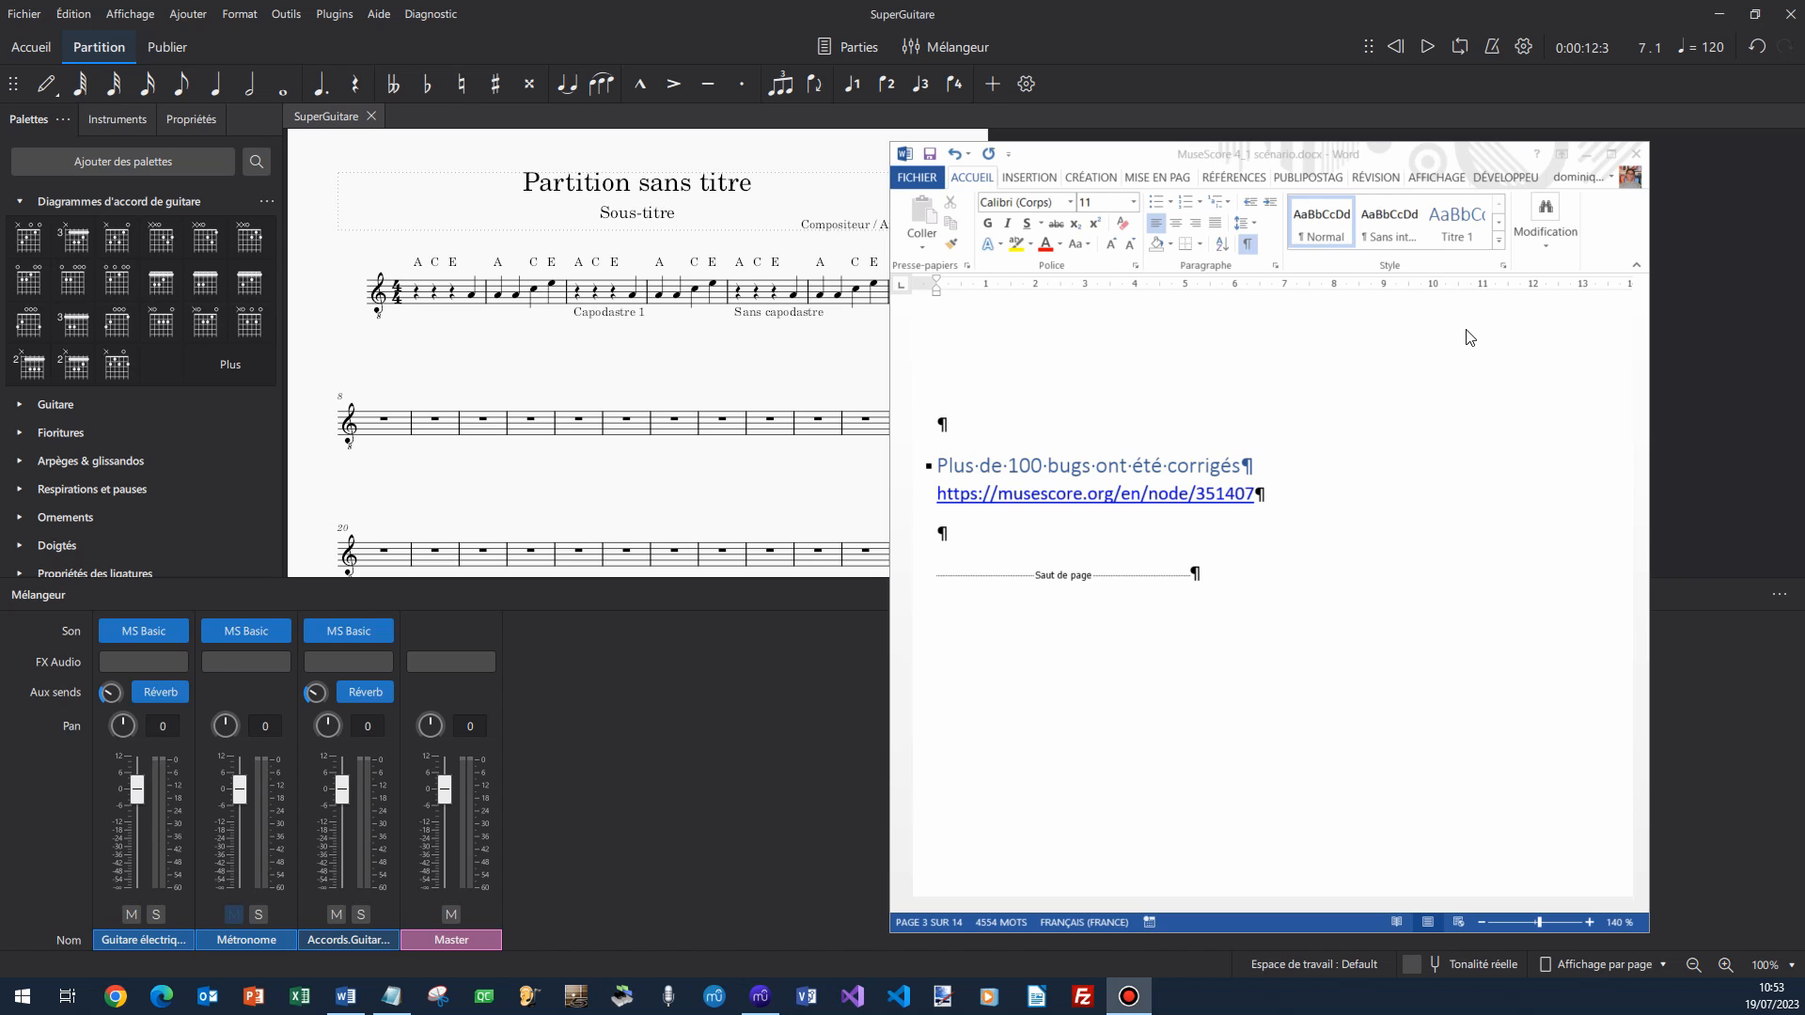
# Open the musescore.org/en/node/351407 link from the Word document in Chrome and examine the MuseScore 4.1 engraving improvements and layout fixes.
pyautogui.click(1112, 503)
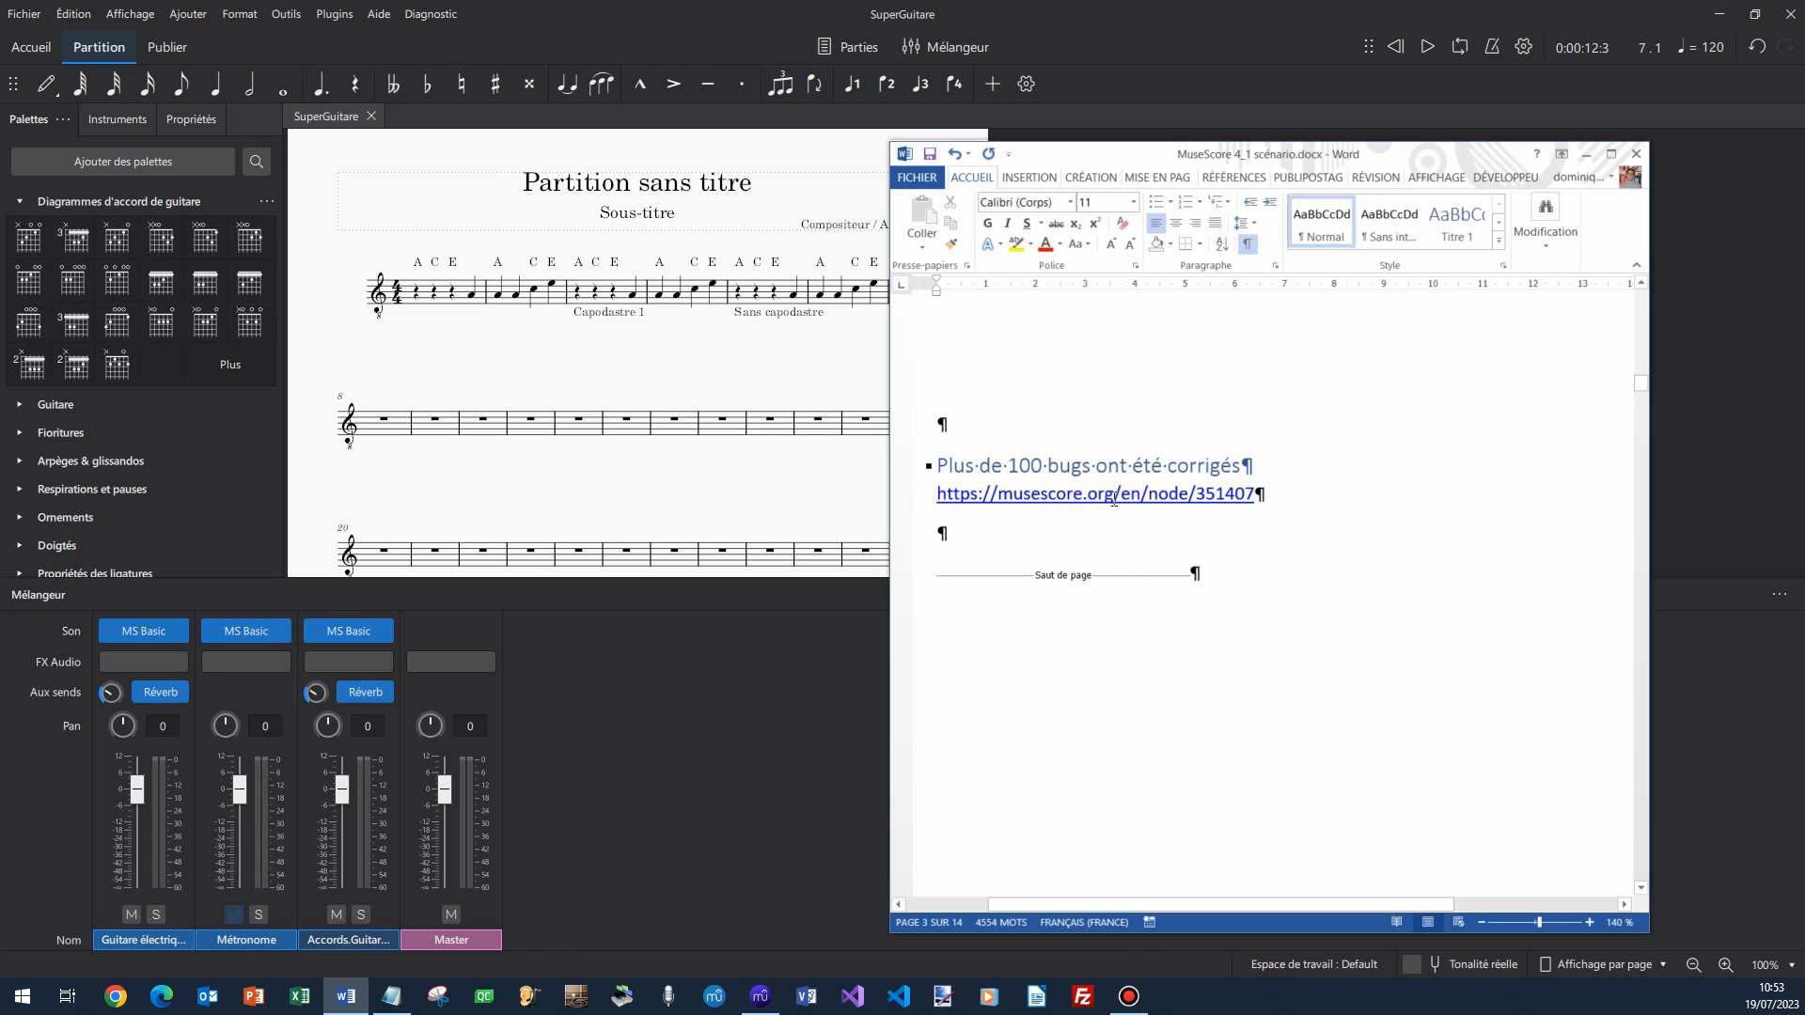
pyautogui.keyDown('ctrl'); pyautogui.click(1113, 499); pyautogui.keyUp('ctrl')
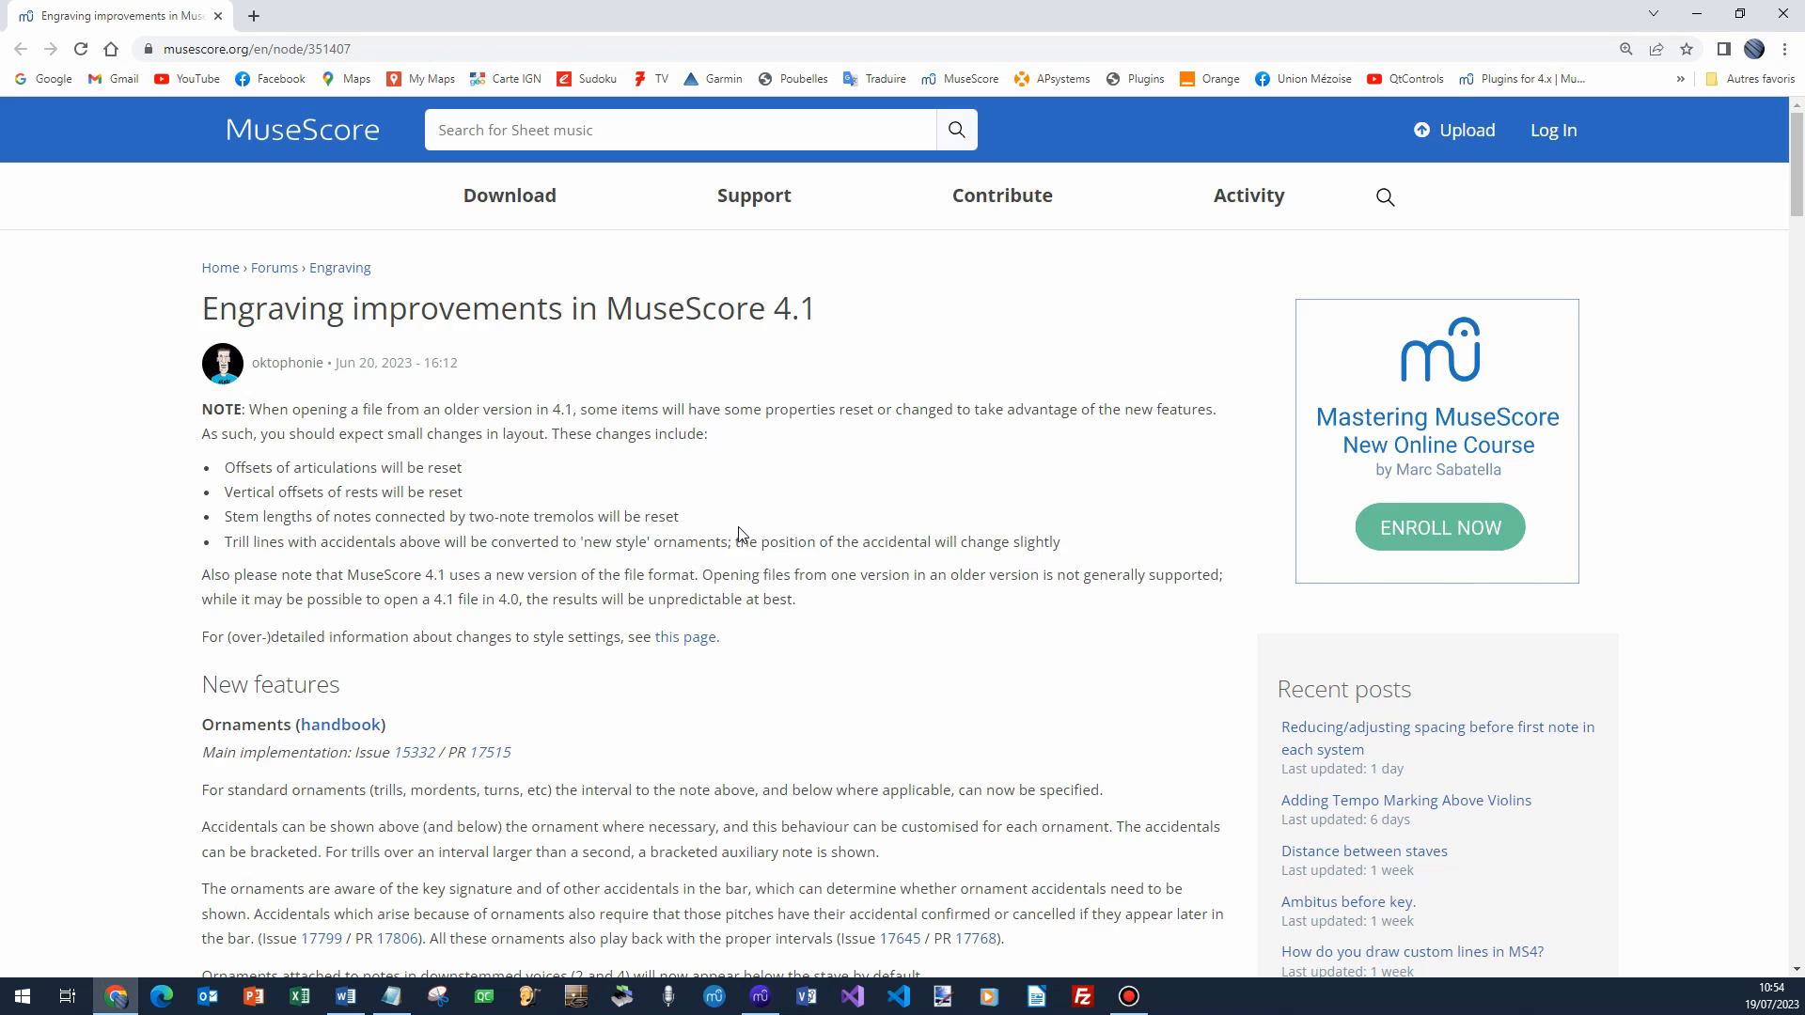
pyautogui.scroll(-4, 740, 526)
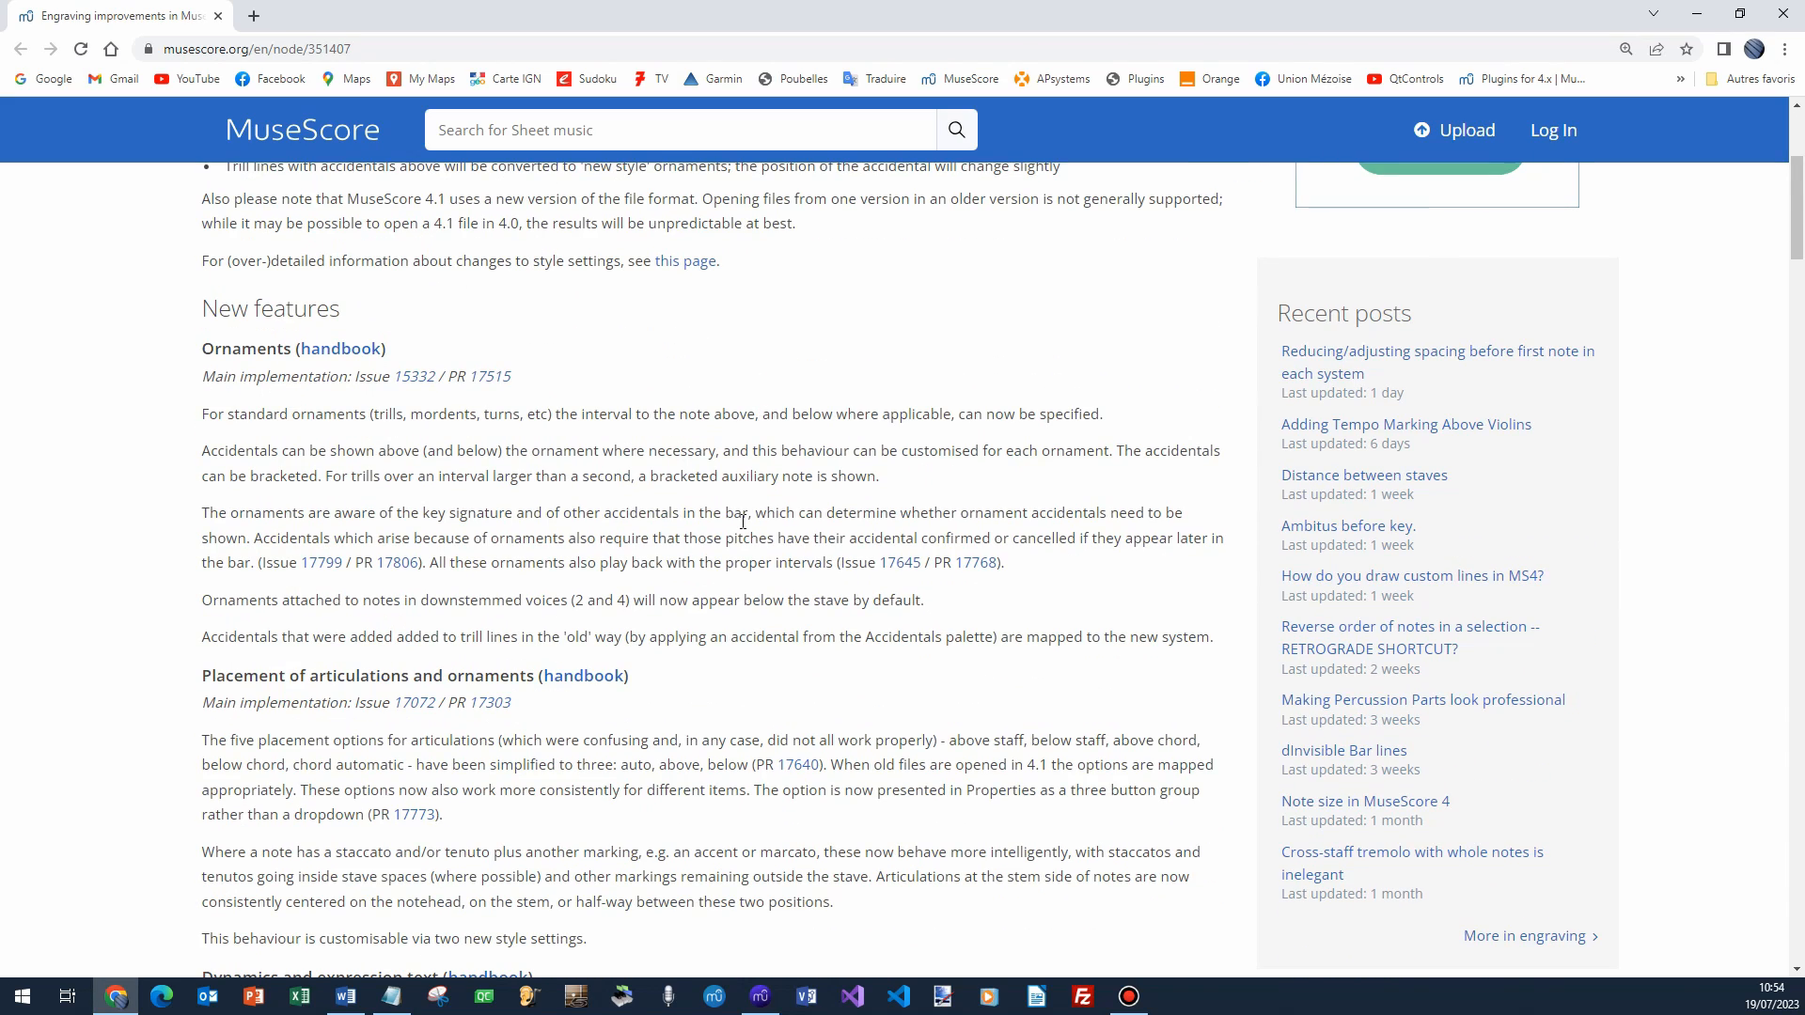
pyautogui.scroll(-6, 743, 522)
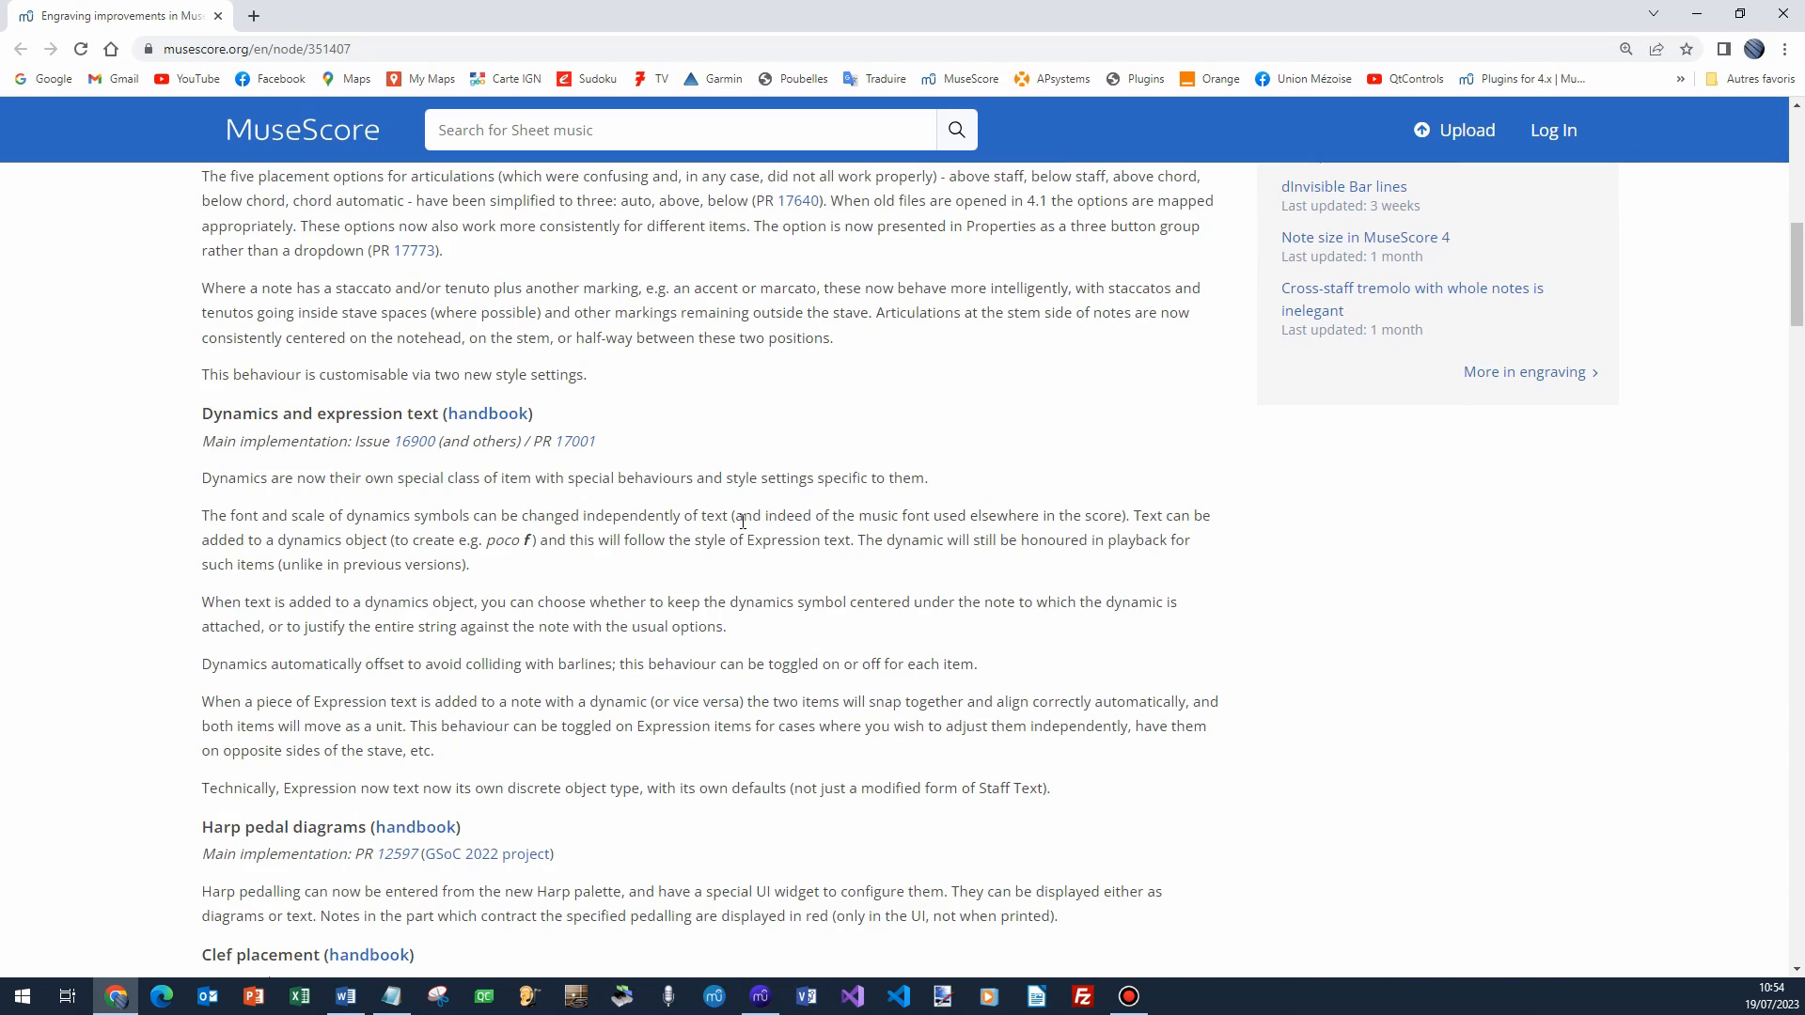
pyautogui.scroll(2, 743, 522)
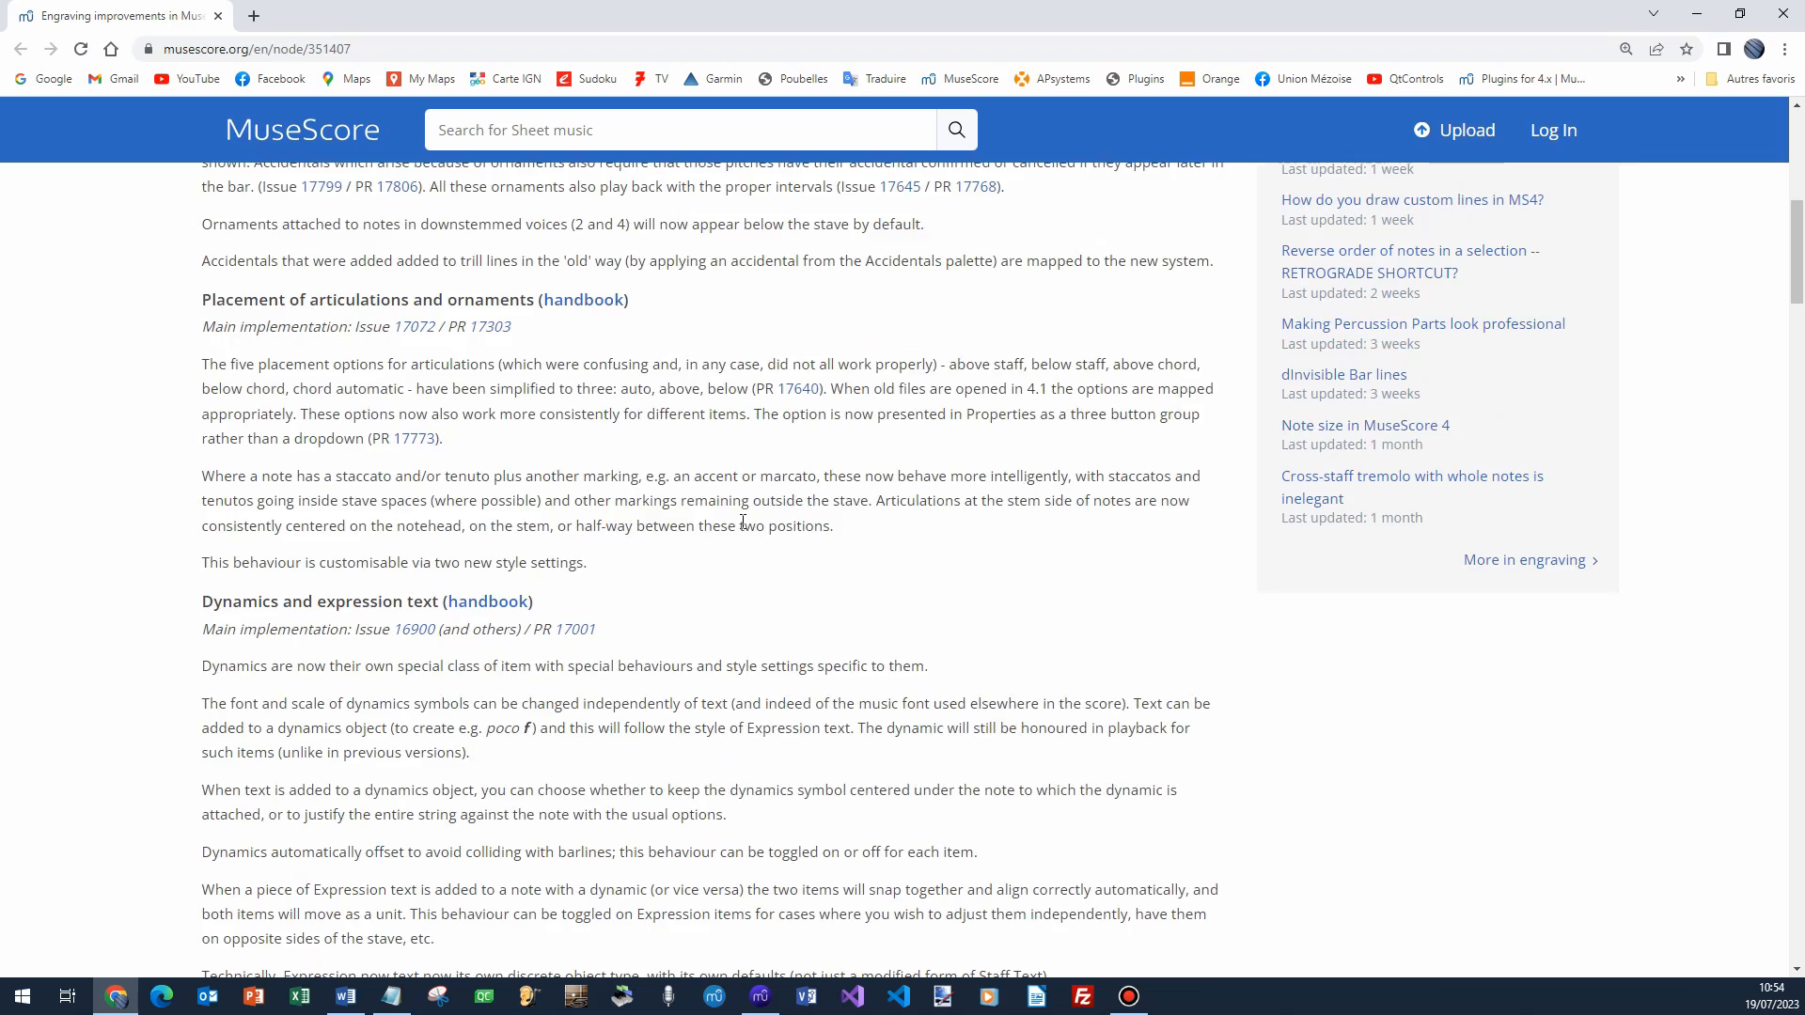
pyautogui.scroll(-8, 743, 522)
pyautogui.scroll(-10, 743, 522)
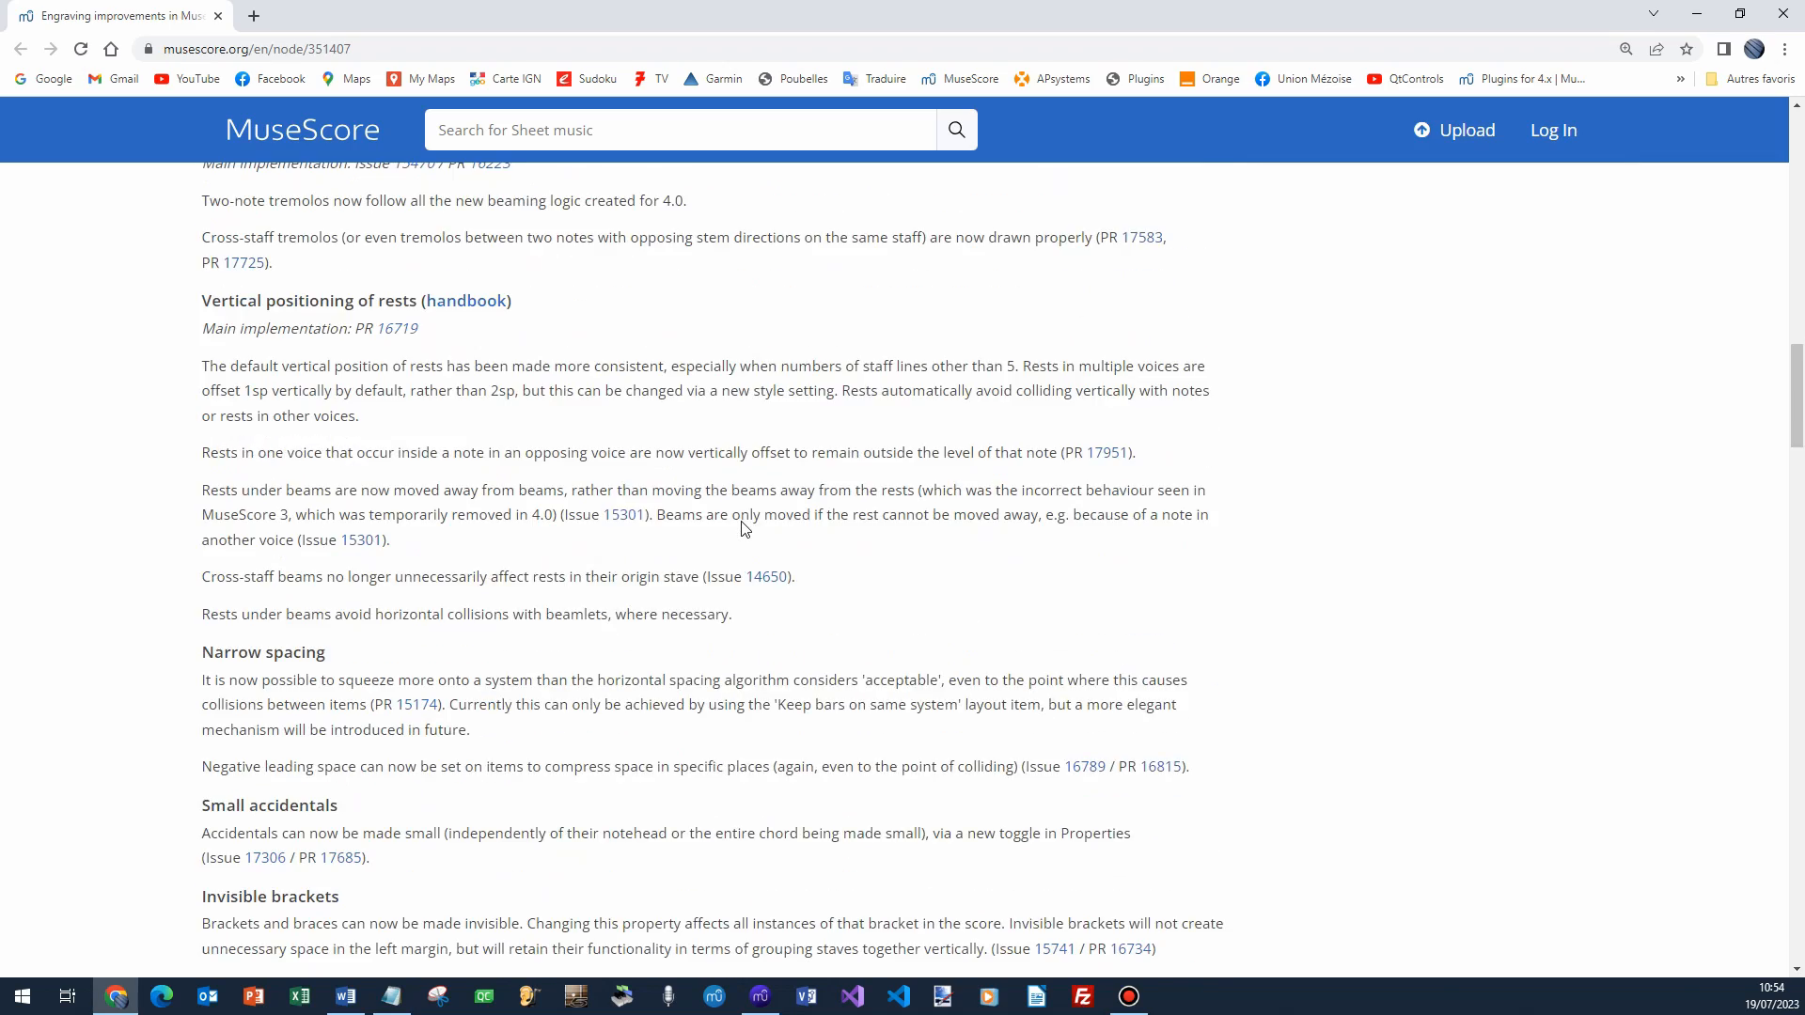
pyautogui.scroll(-4, 742, 521)
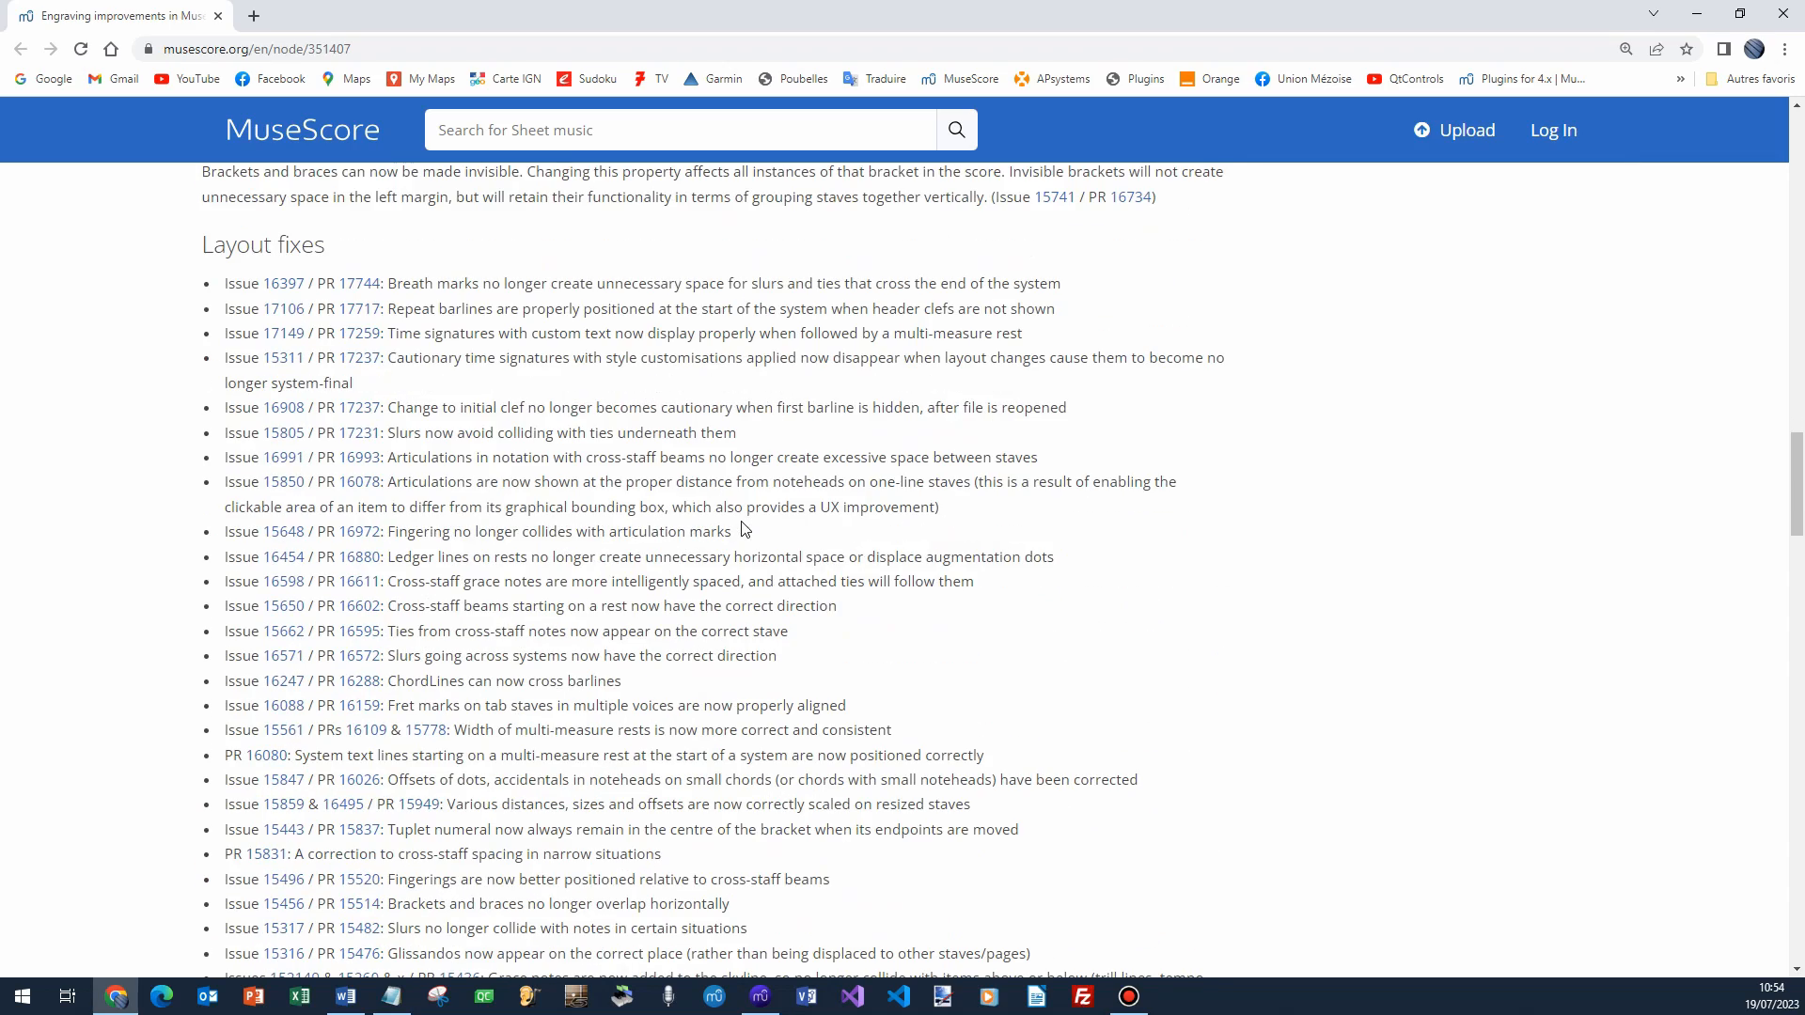
# Translate the MuseScore 4.1 engraving improvements page into French.
pyautogui.scroll(2, 742, 385)
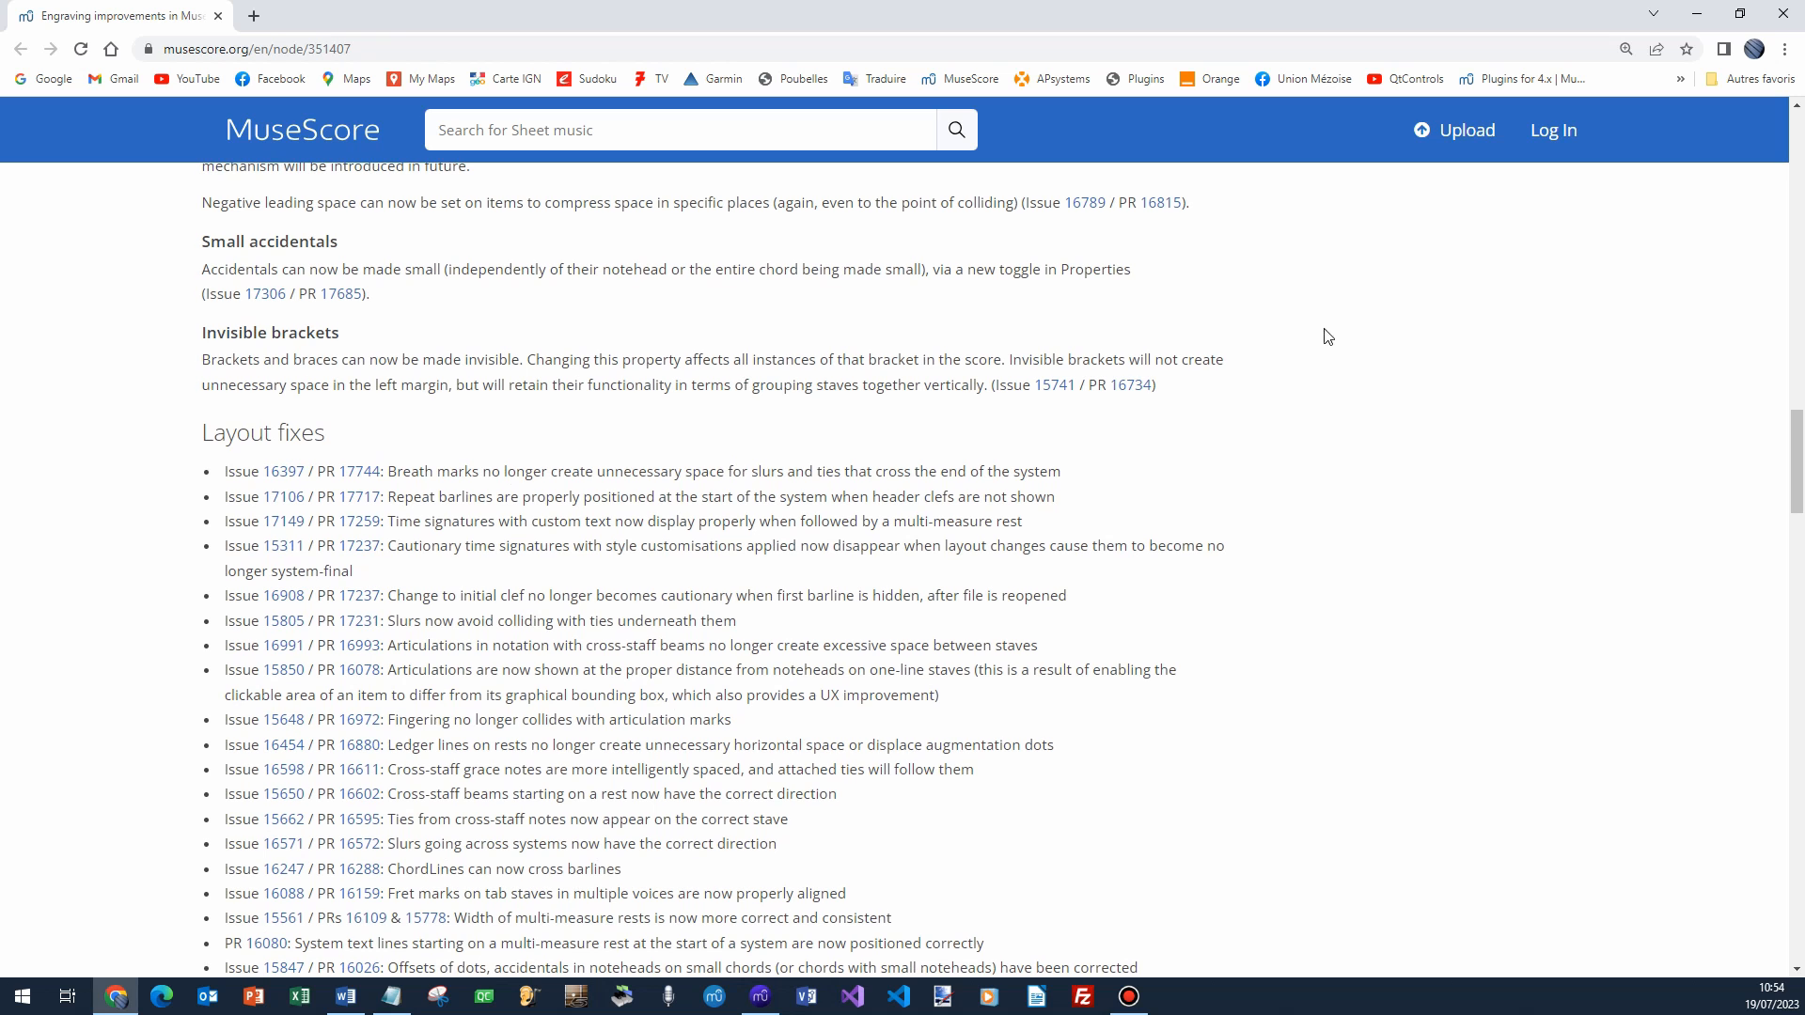
pyautogui.rightClick(1546, 334)
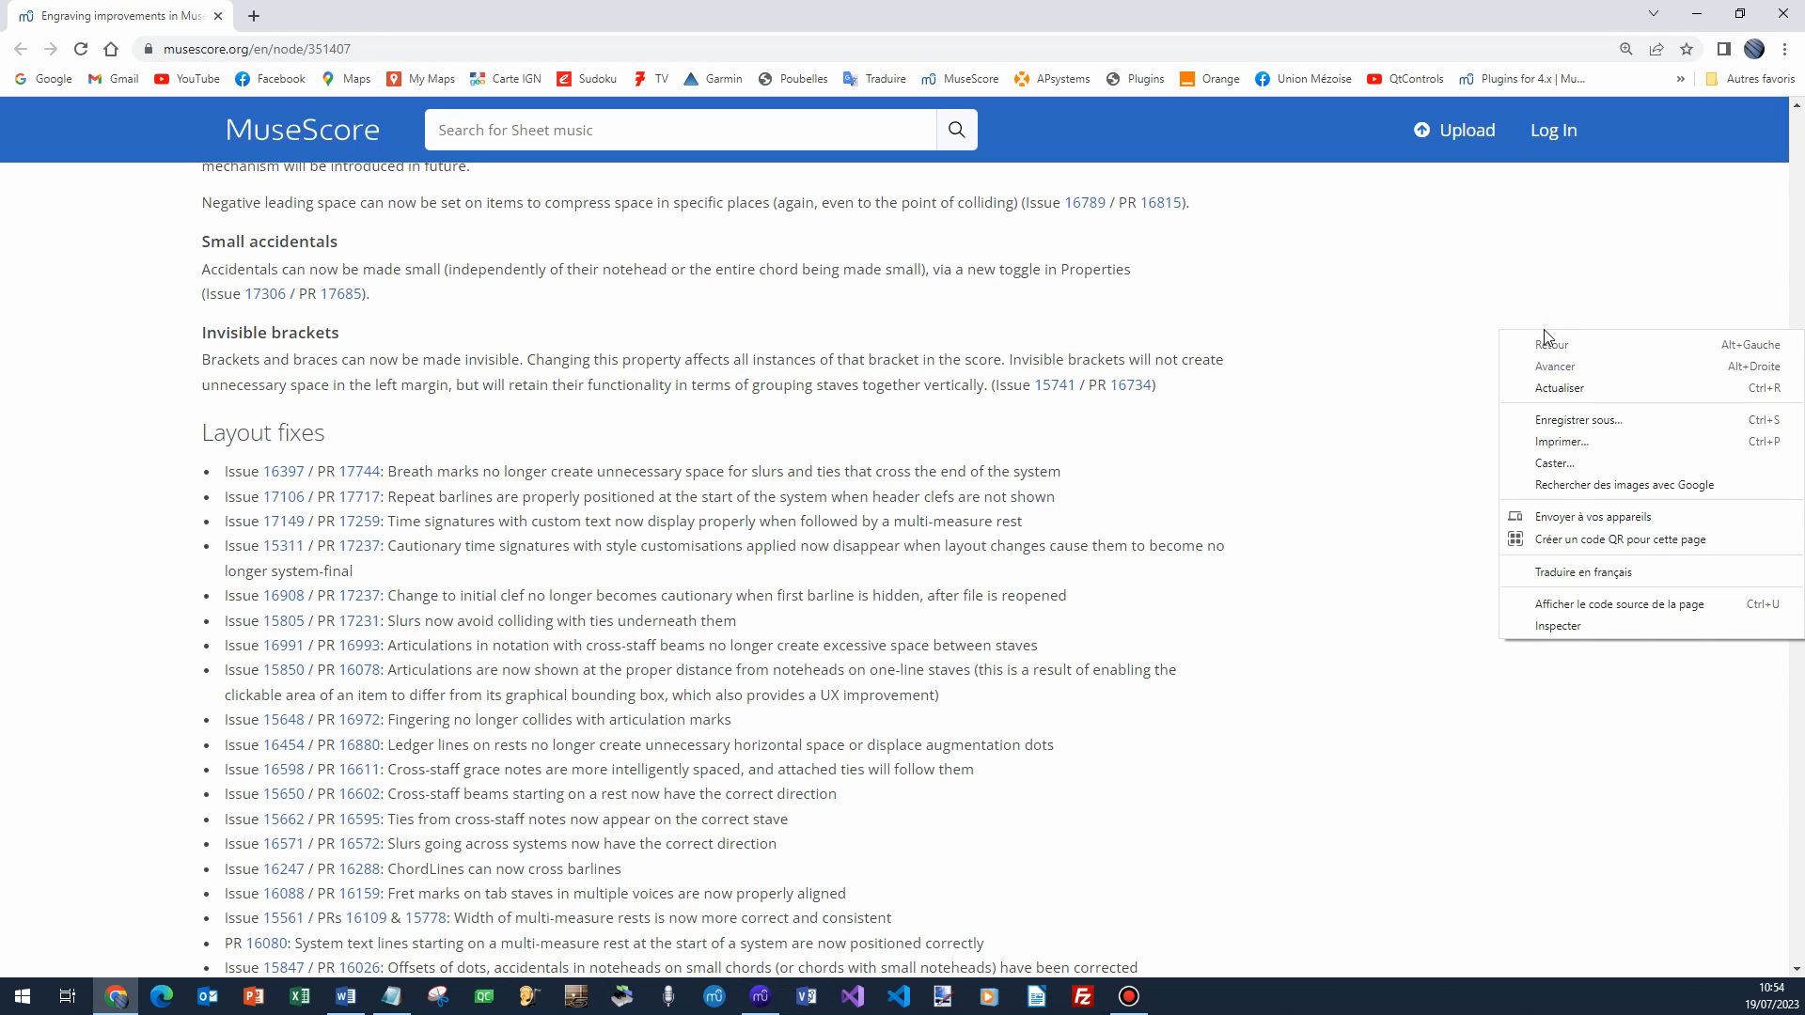
pyautogui.click(1575, 572)
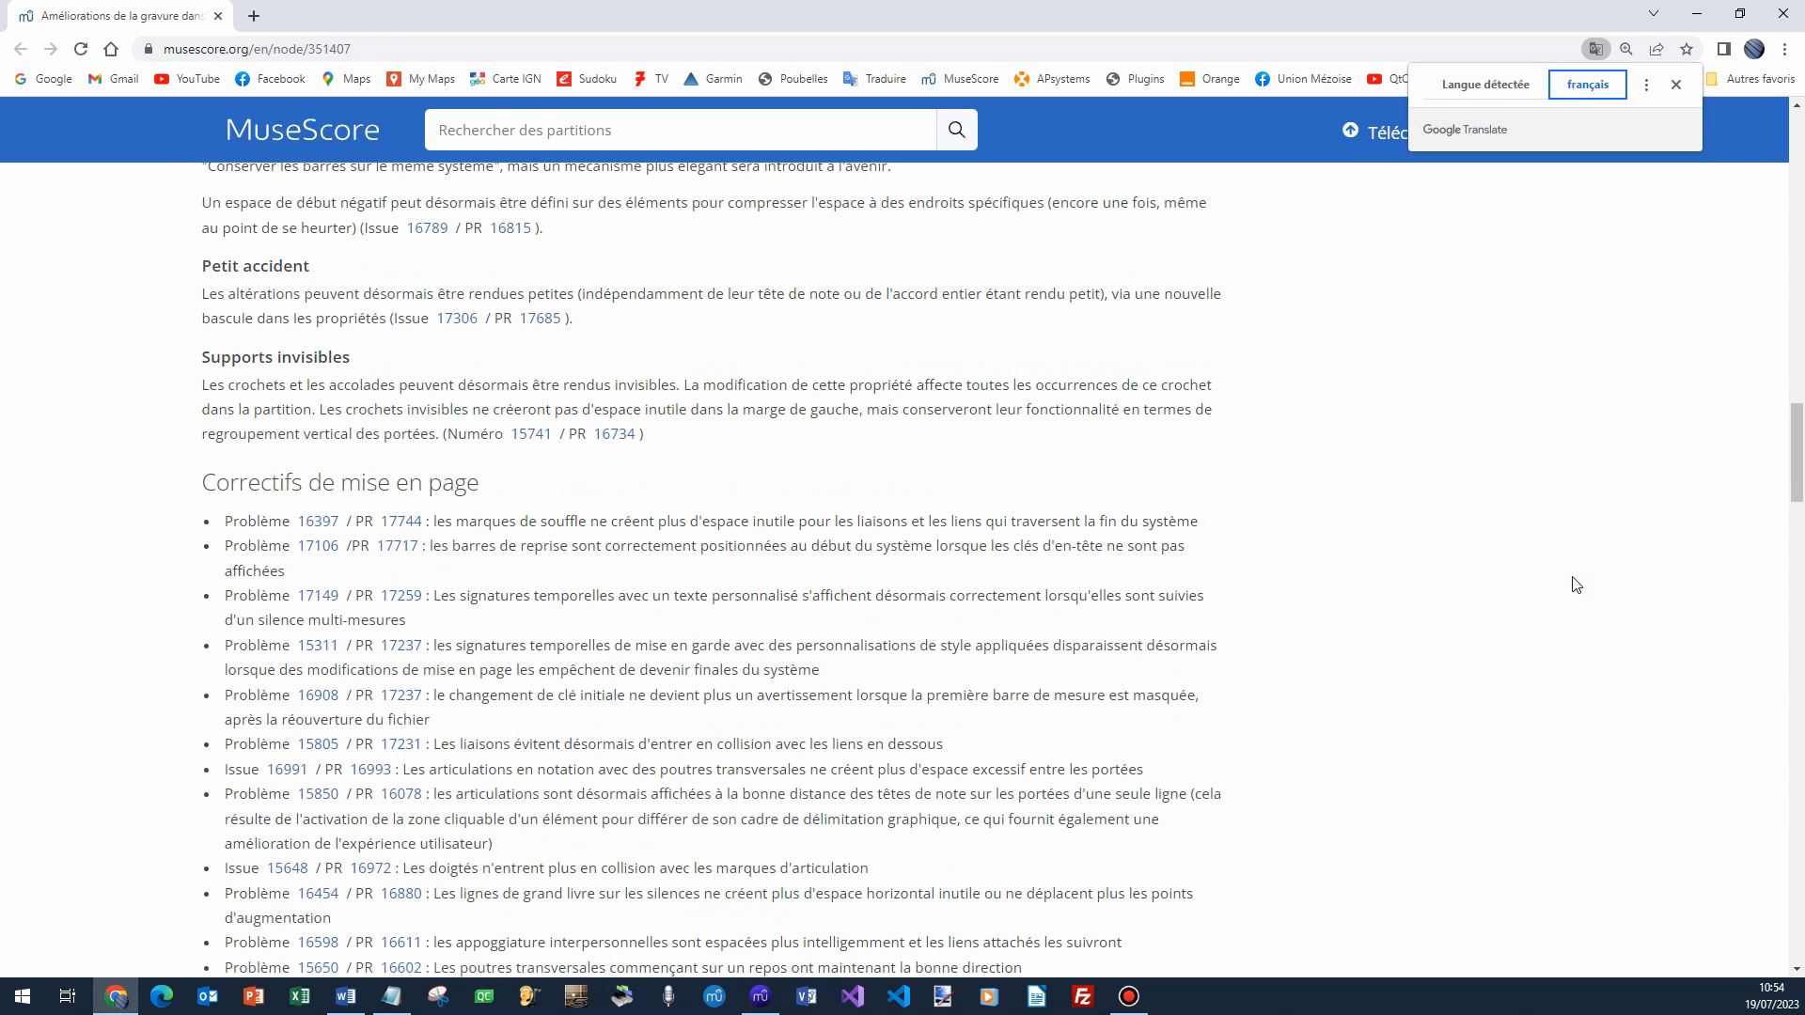
# Examine the translated fix lists from layout fixes through migration changes, briefly highlighting the "Corrections de plantage" section.
pyautogui.scroll(-6, 897, 580)
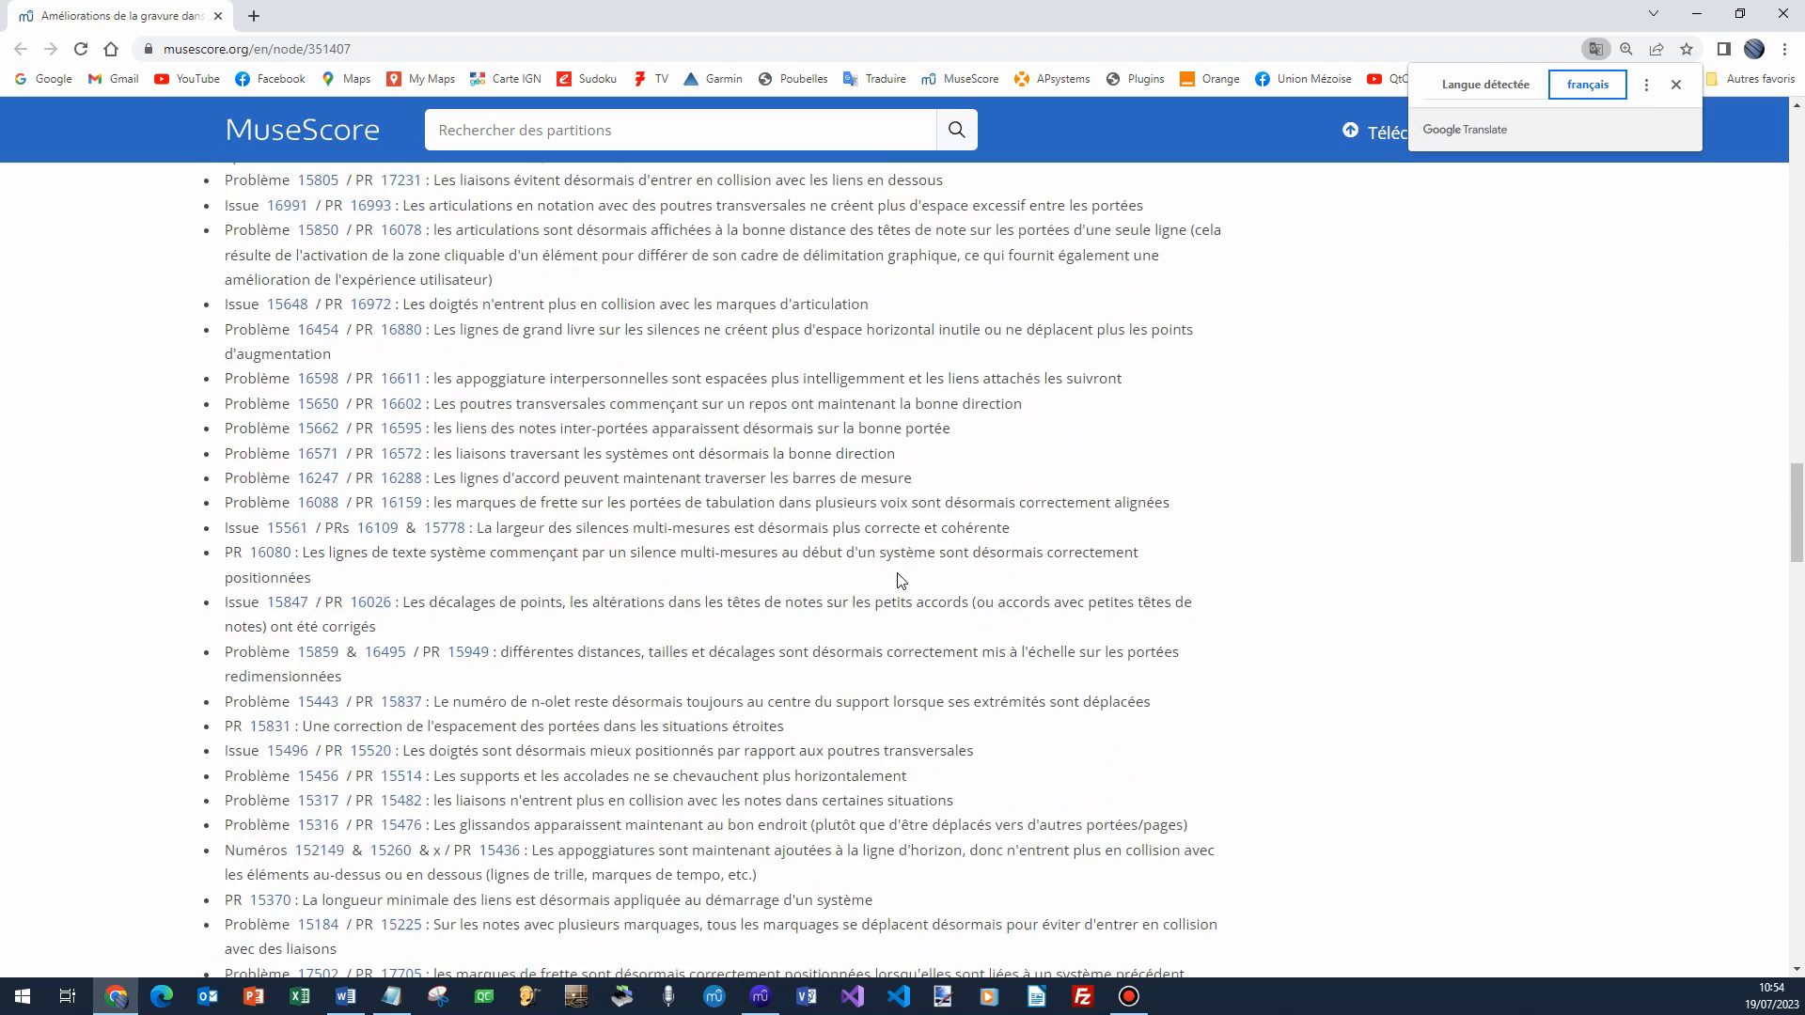
pyautogui.scroll(-15, 898, 580)
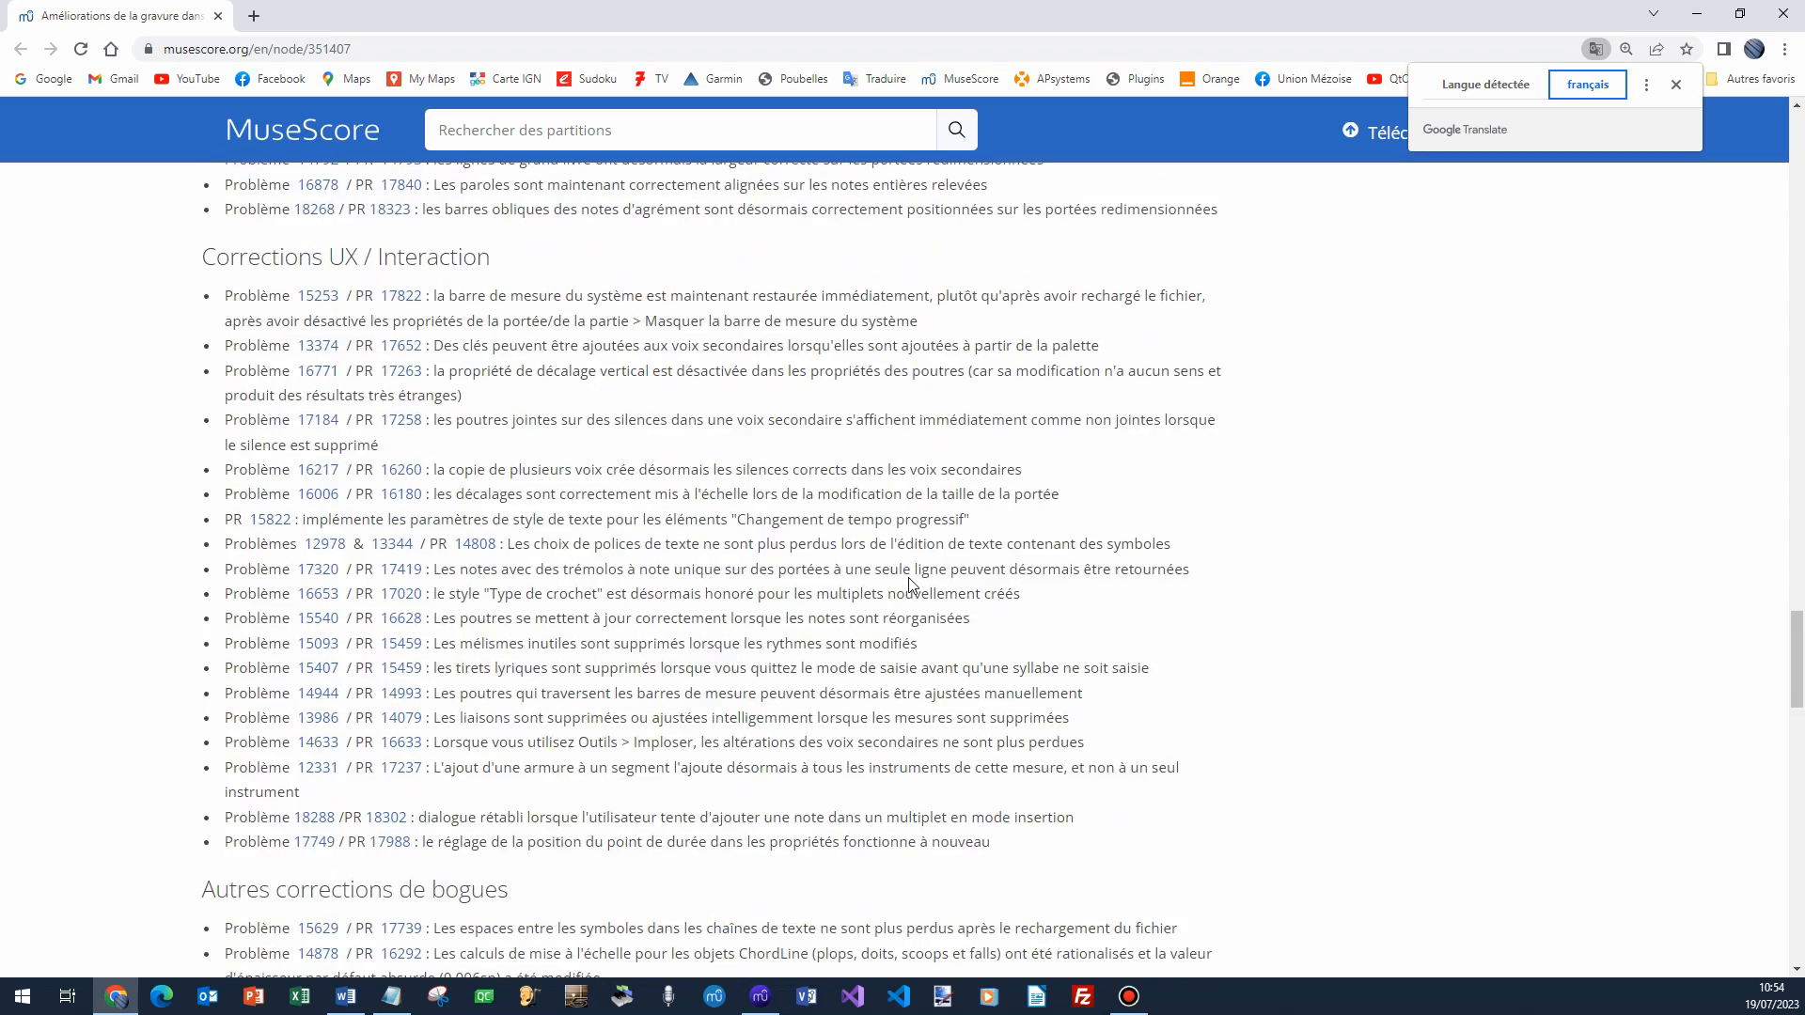
pyautogui.scroll(-5, 910, 585)
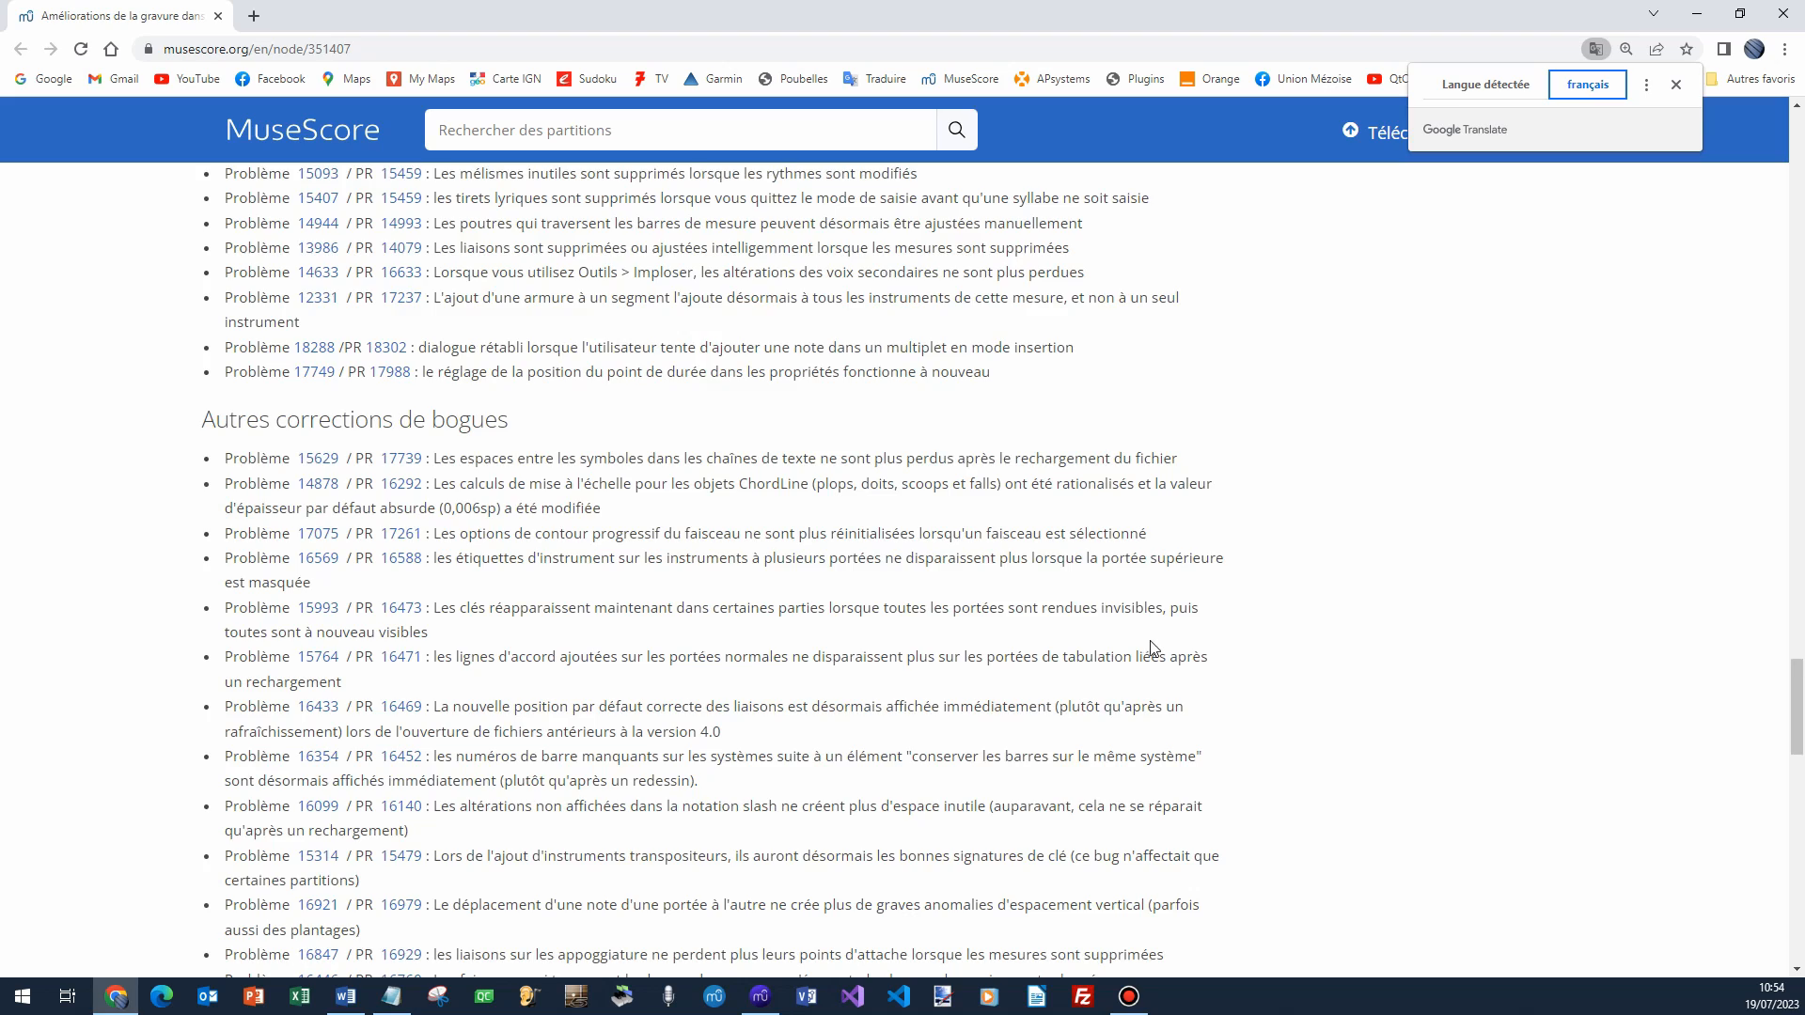
pyautogui.scroll(-7, 1147, 649)
pyautogui.scroll(-3, 1154, 653)
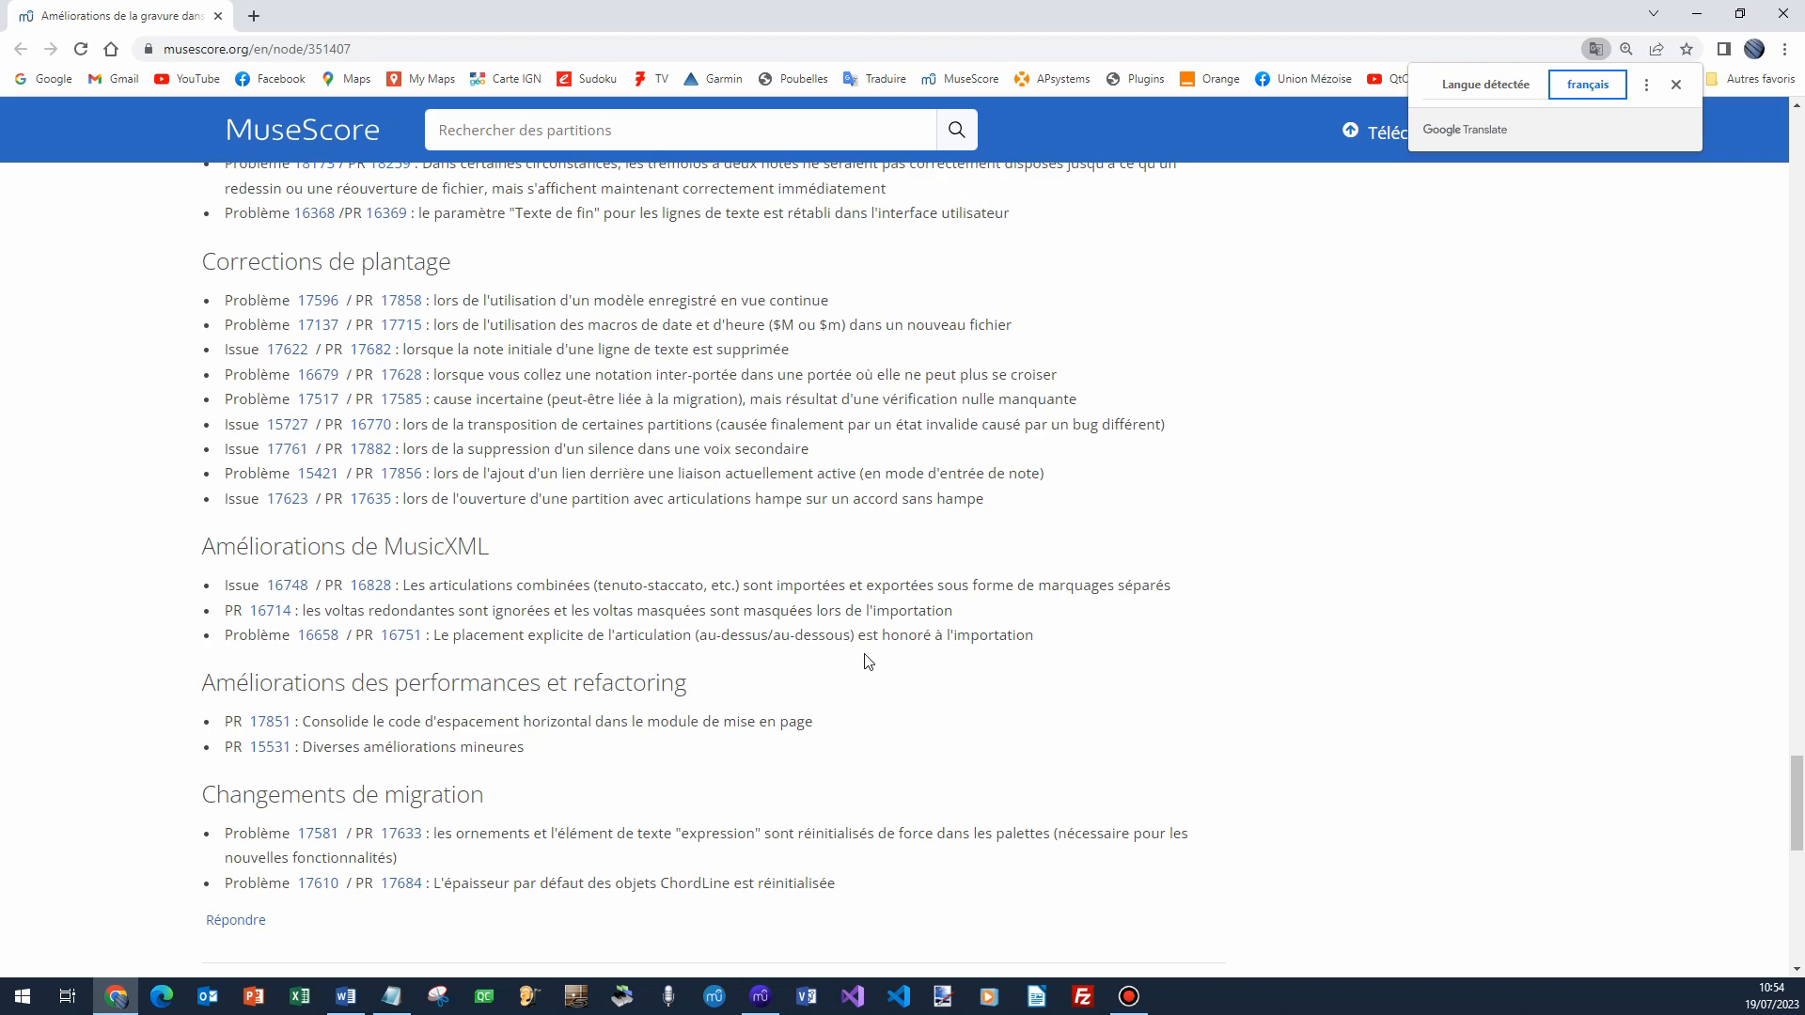
pyautogui.scroll(-1, 866, 660)
pyautogui.scroll(4, 867, 661)
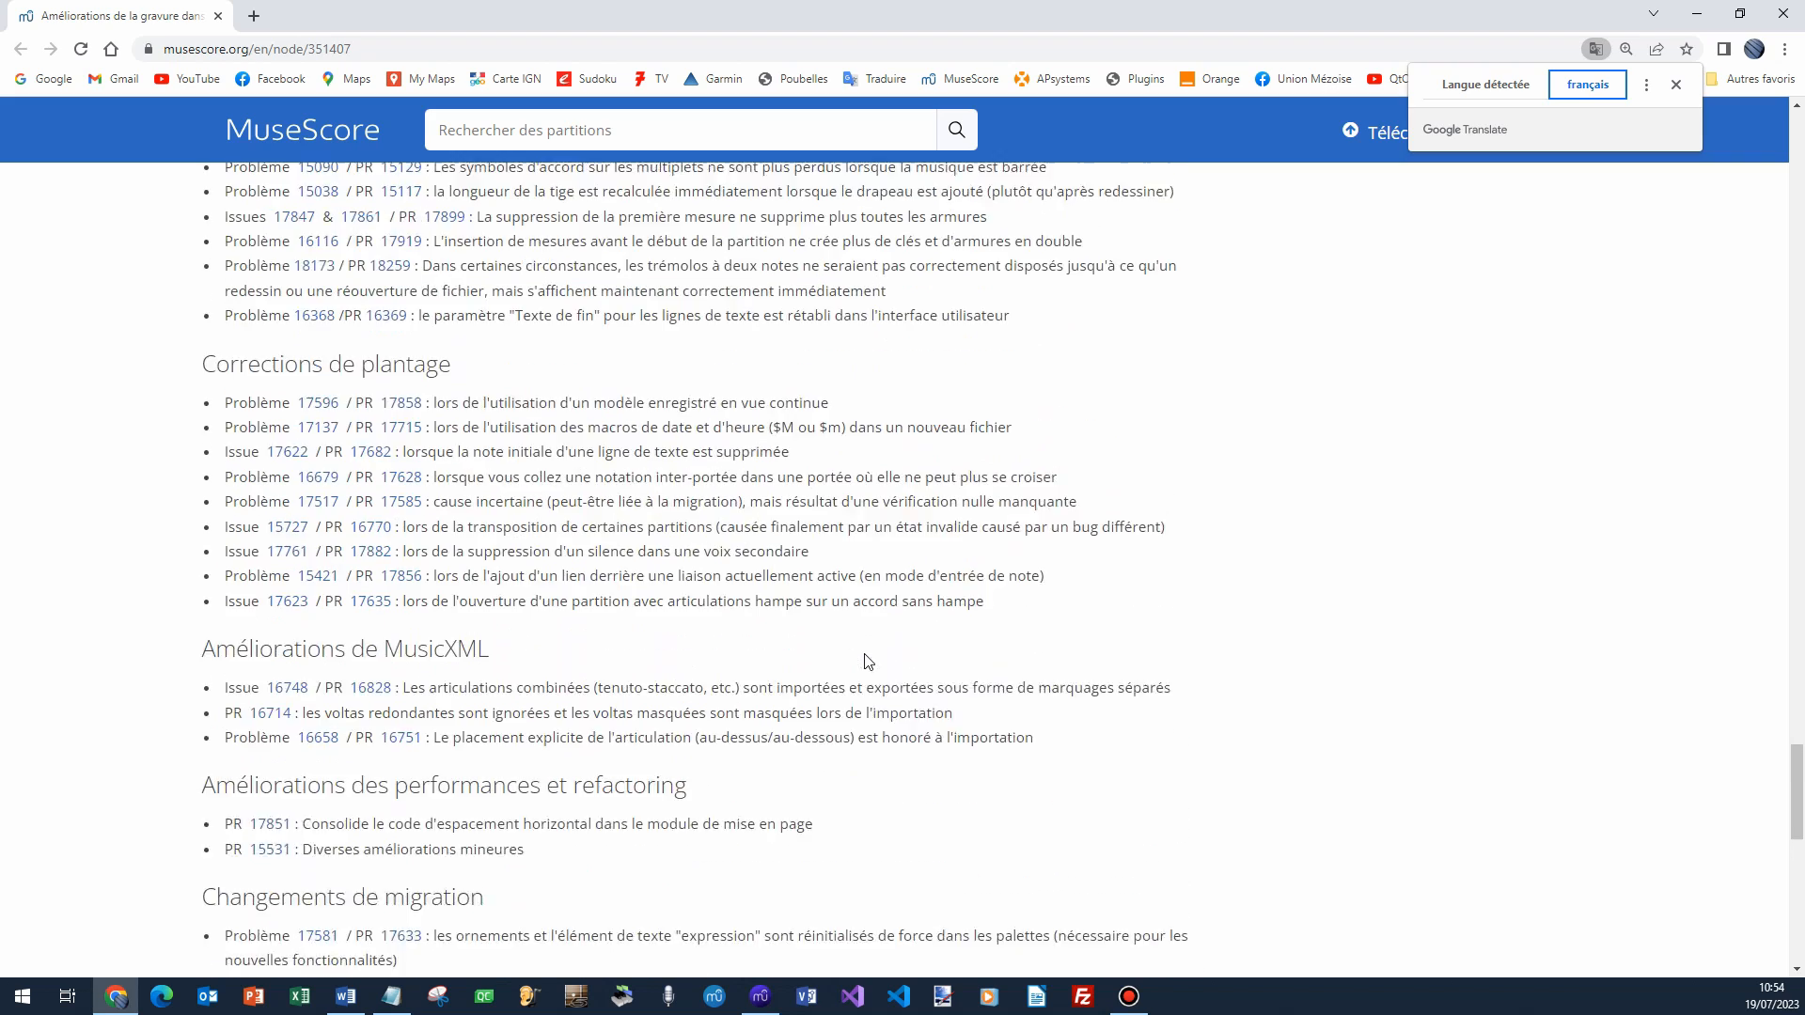
pyautogui.scroll(-6, 867, 660)
pyautogui.scroll(6, 866, 661)
pyautogui.scroll(1, 866, 660)
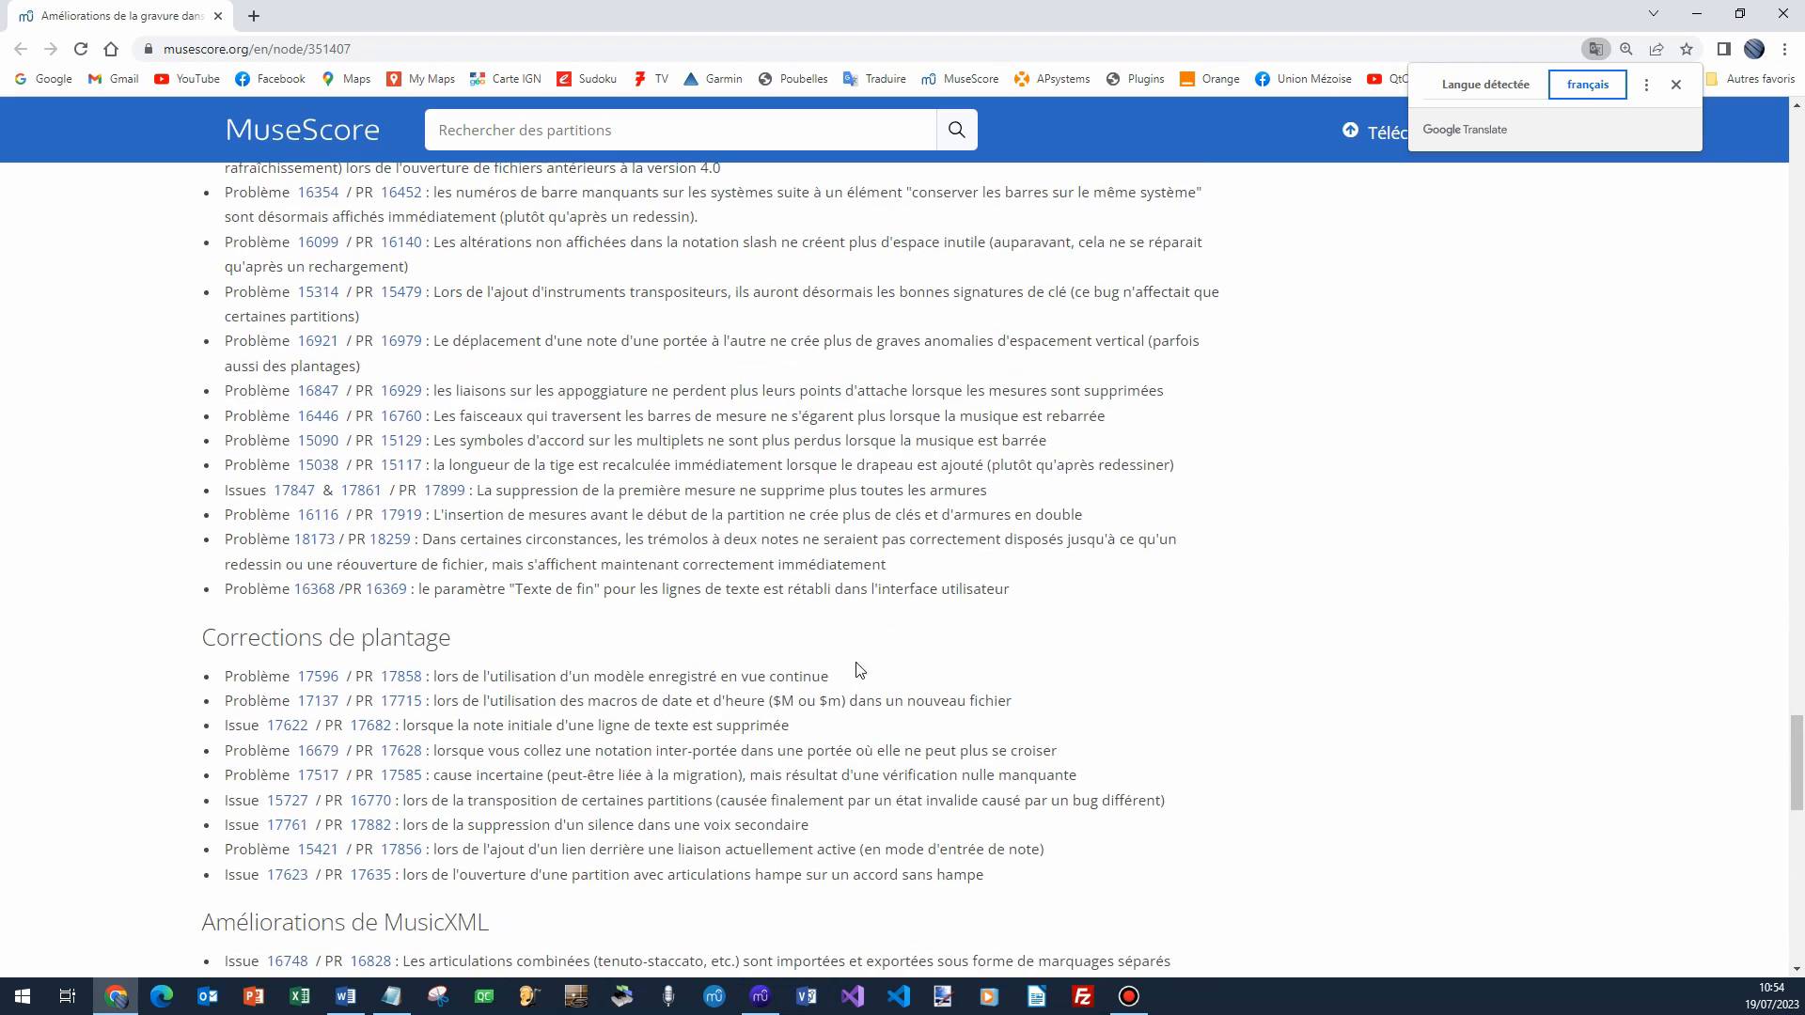
pyautogui.moveTo(199, 645); pyautogui.dragTo(649, 876)
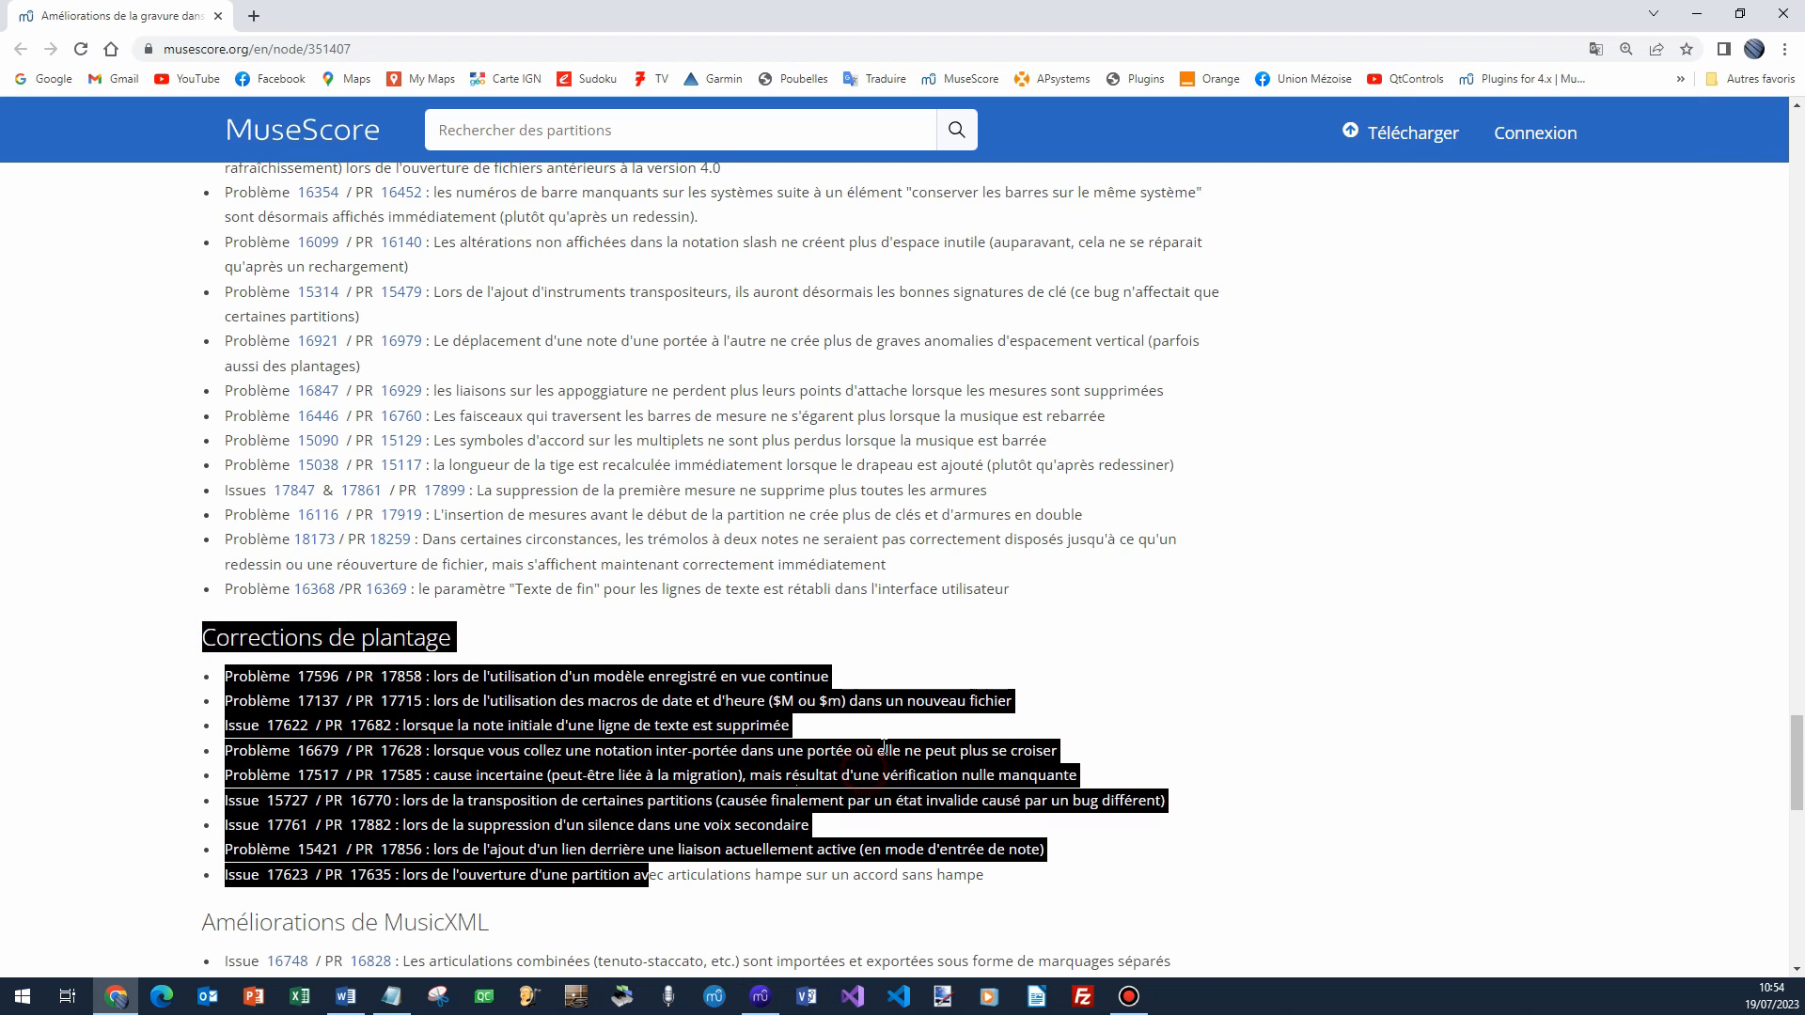
pyautogui.click(837, 669)
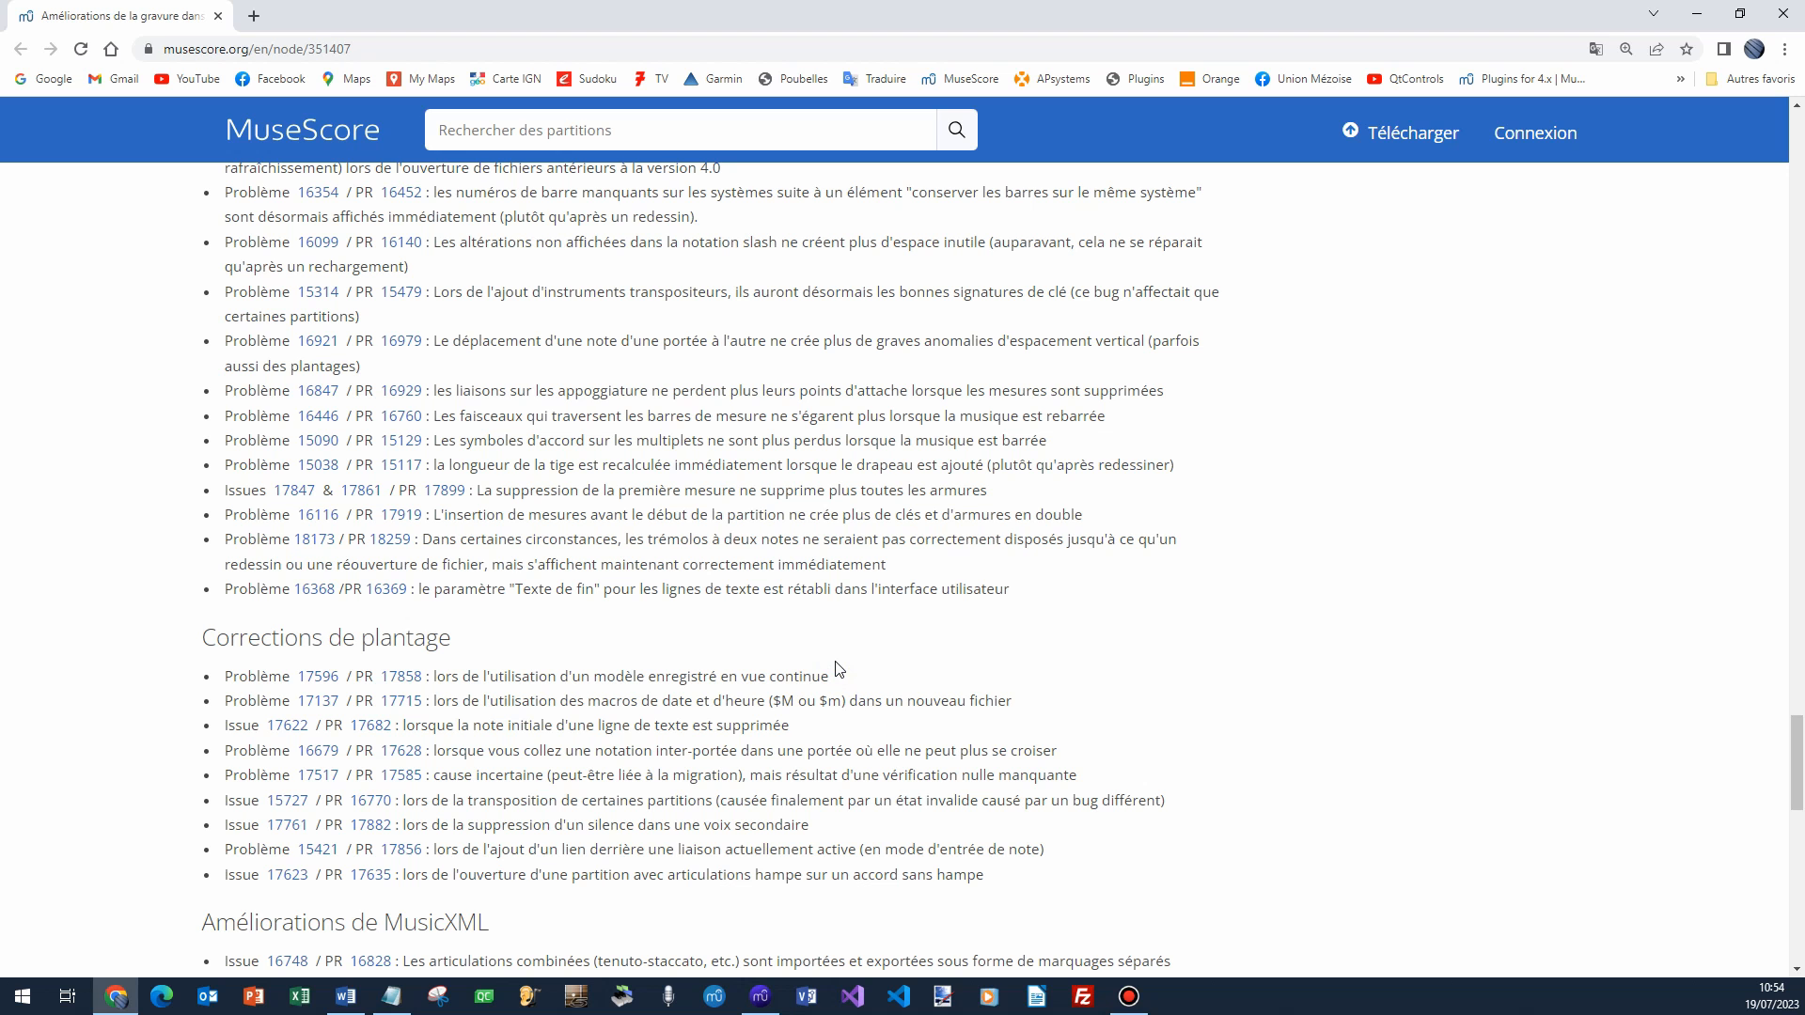
# Review the other bug fixes, the UX and interaction fixes, and the layout fixes back up to the "Correctifs de mise en page" heading.
pyautogui.scroll(4, 838, 669)
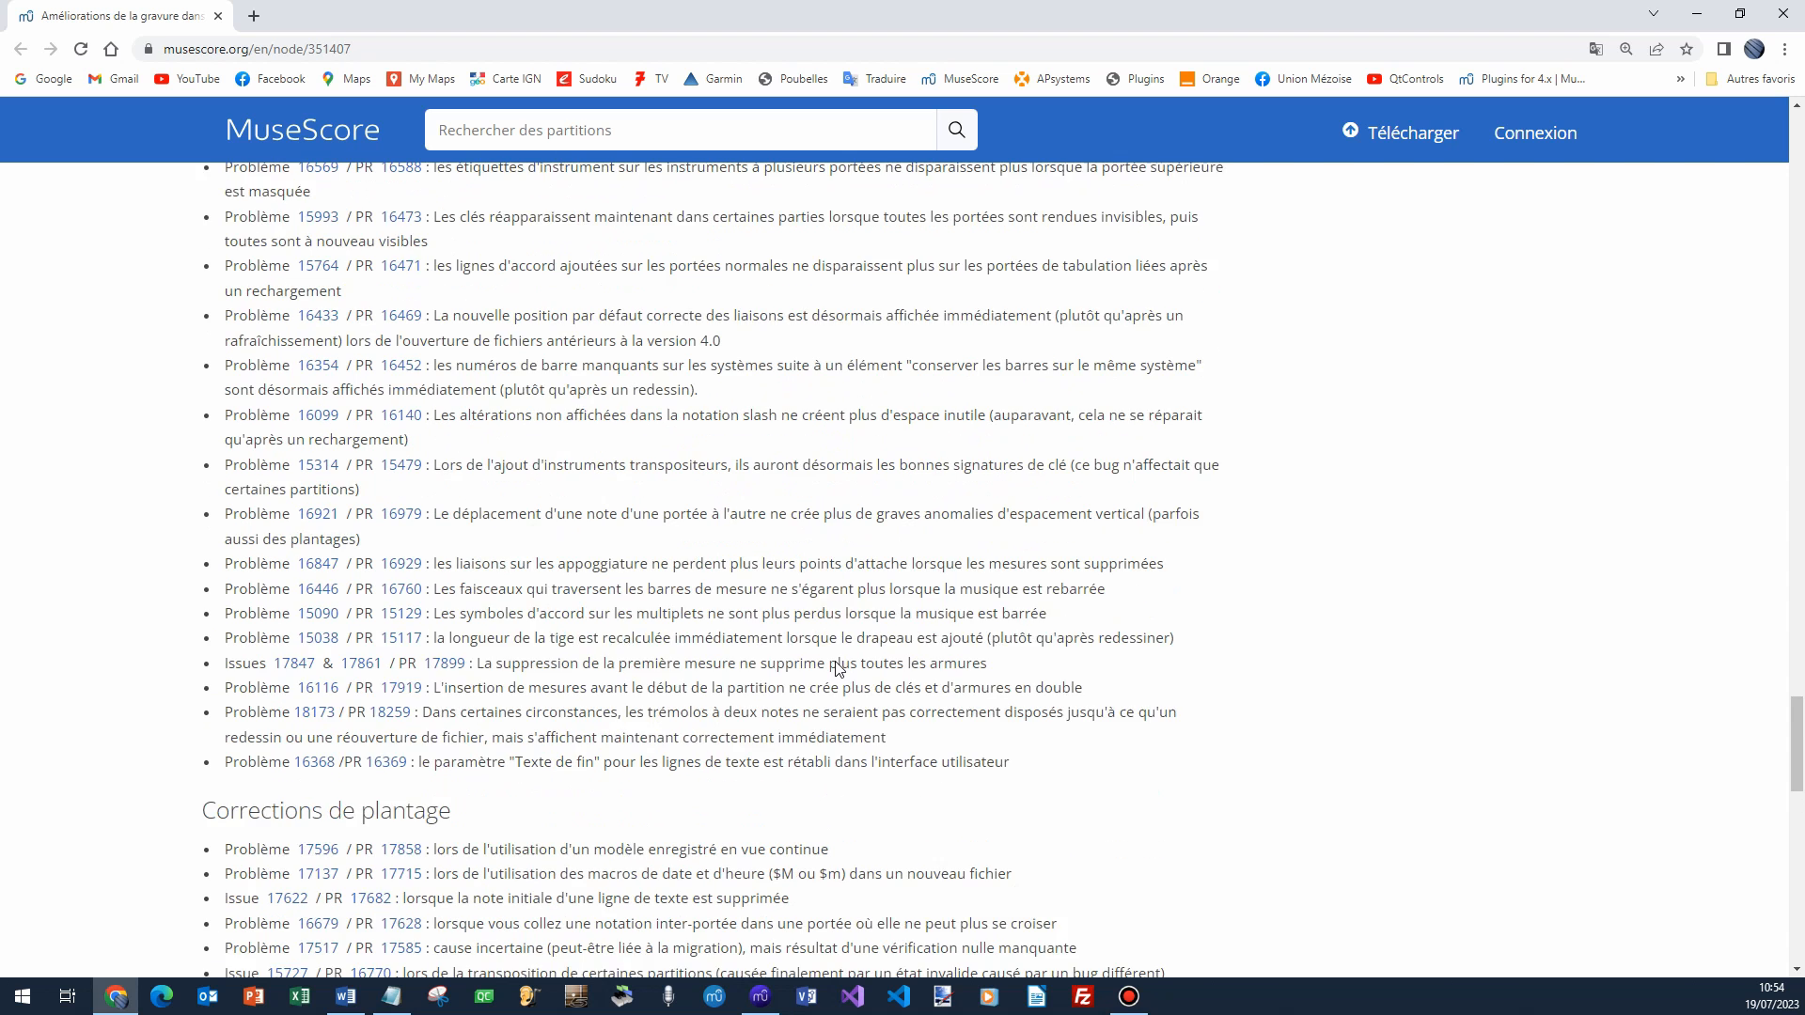
pyautogui.scroll(1, 838, 662)
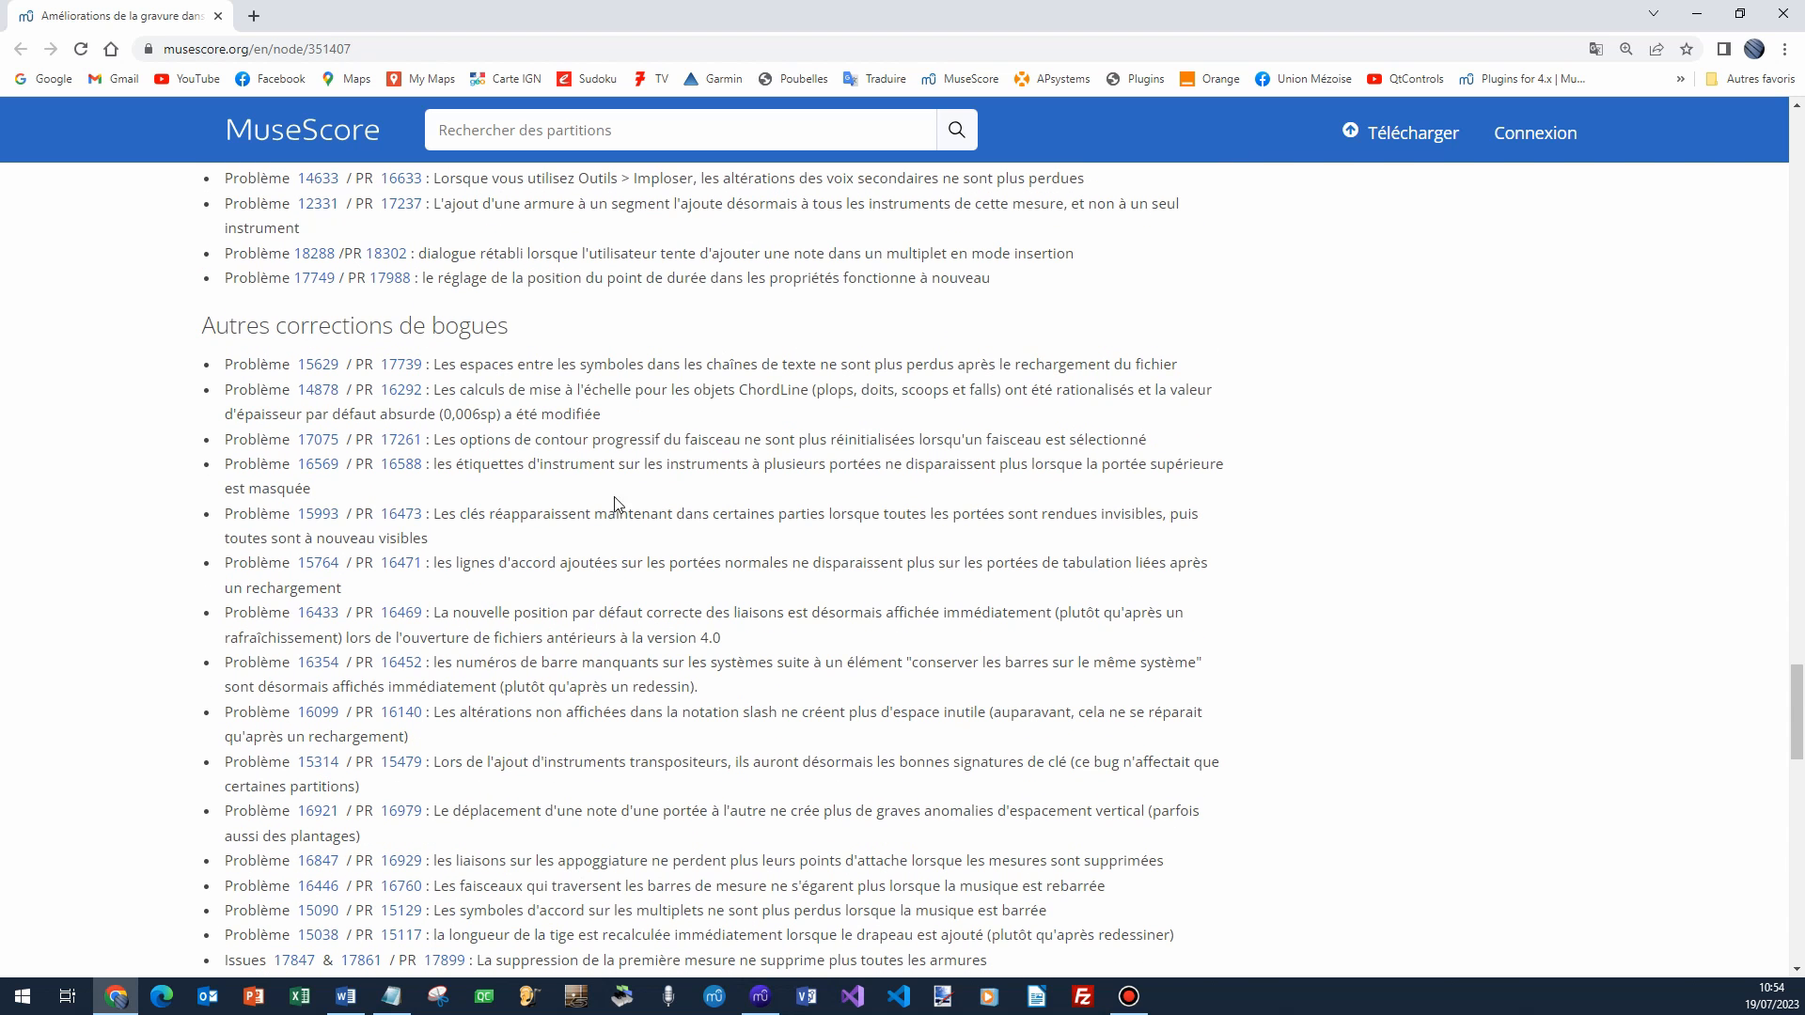
pyautogui.scroll(3, 667, 428)
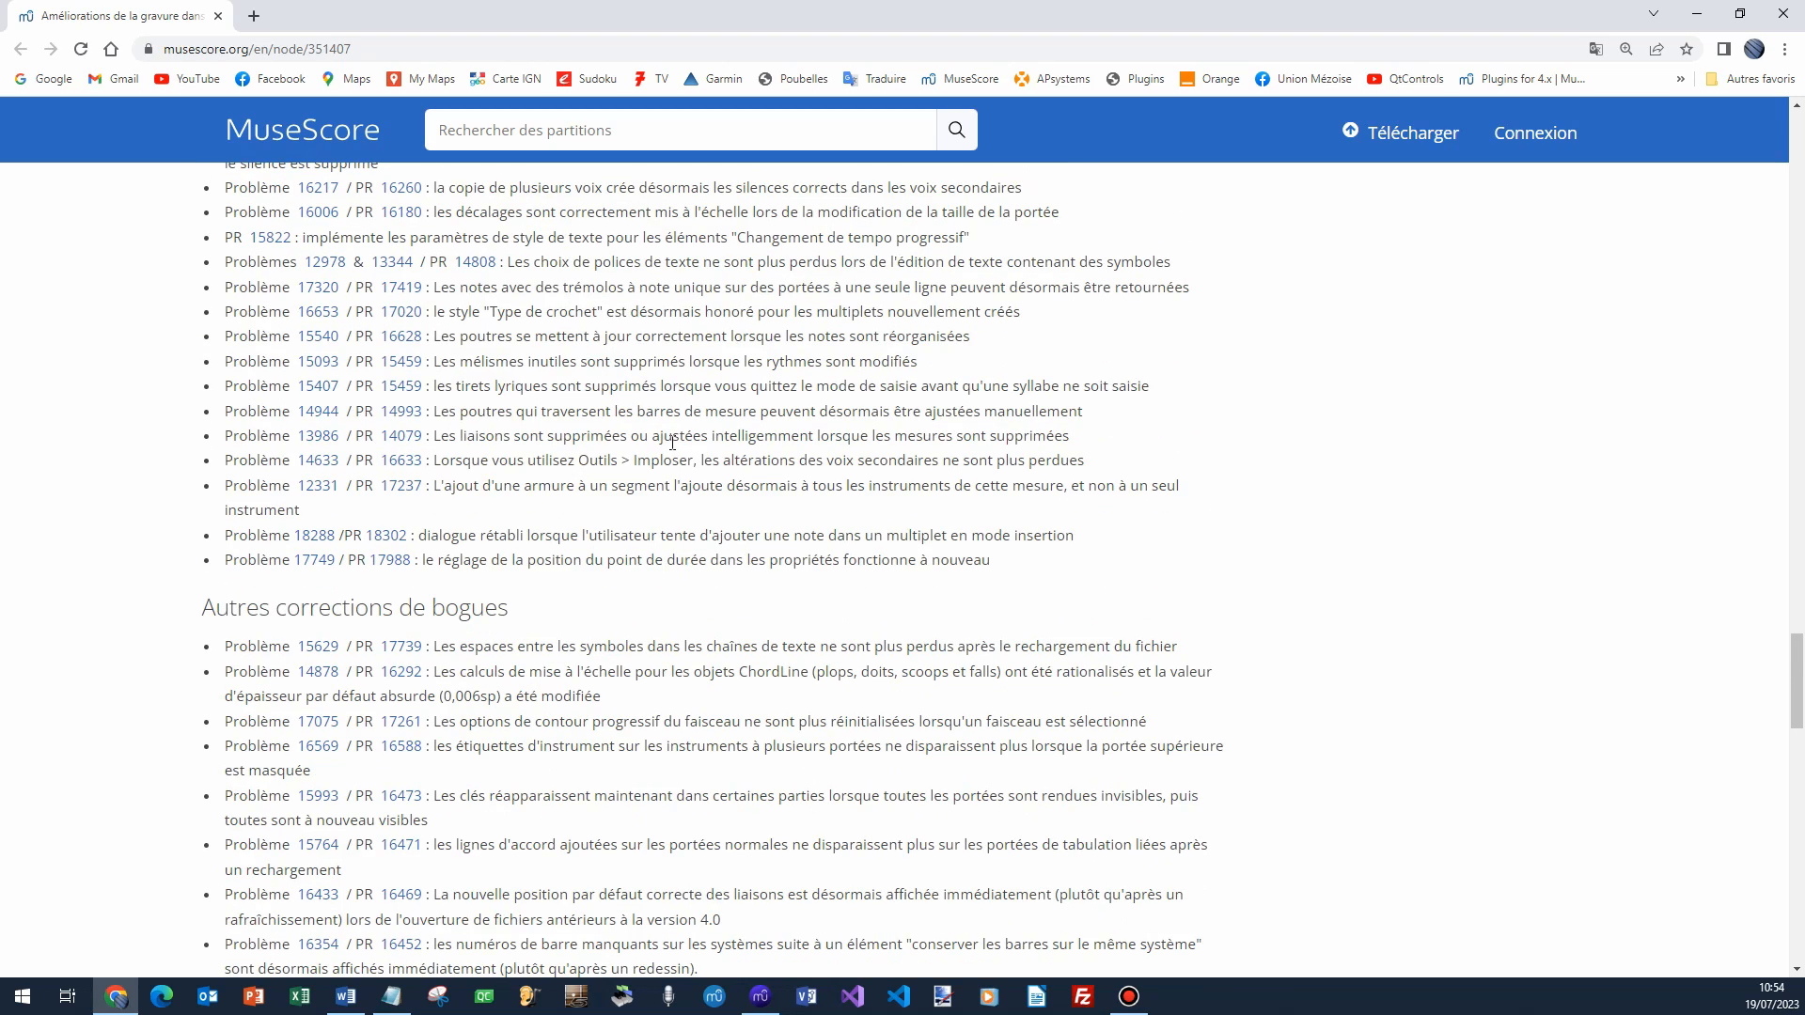
pyautogui.scroll(4, 672, 442)
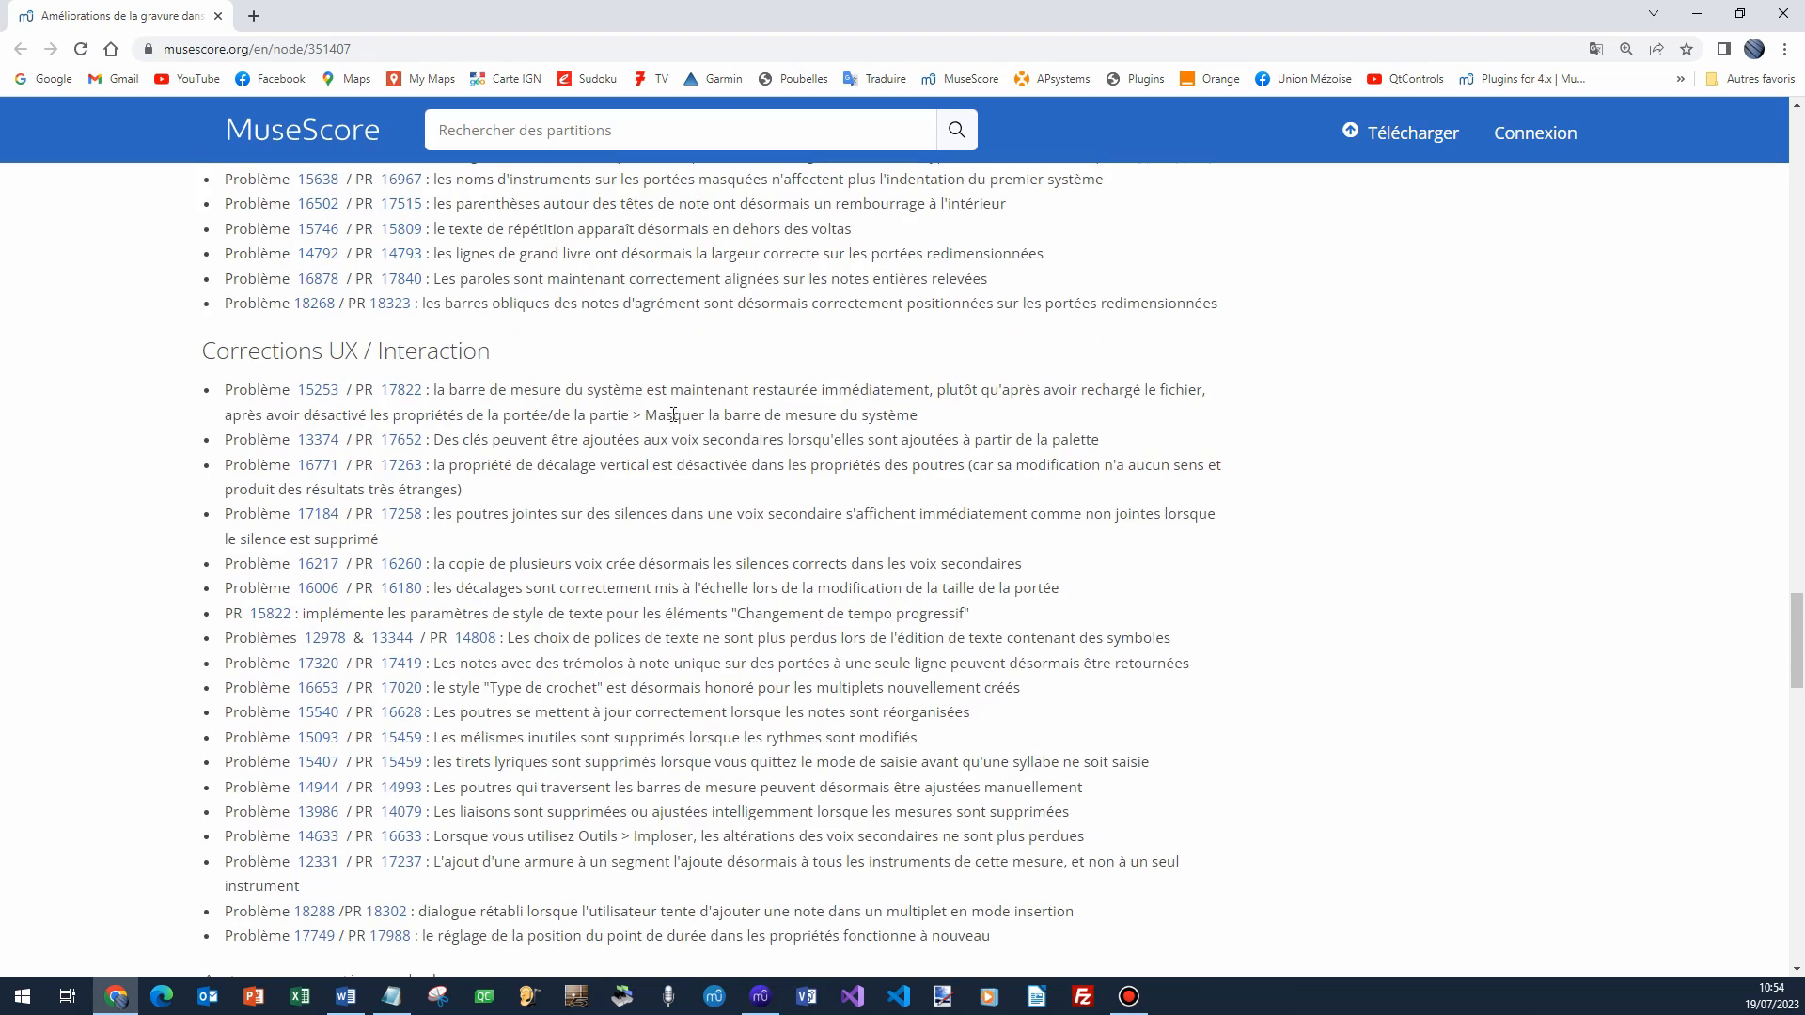
pyautogui.scroll(7, 673, 415)
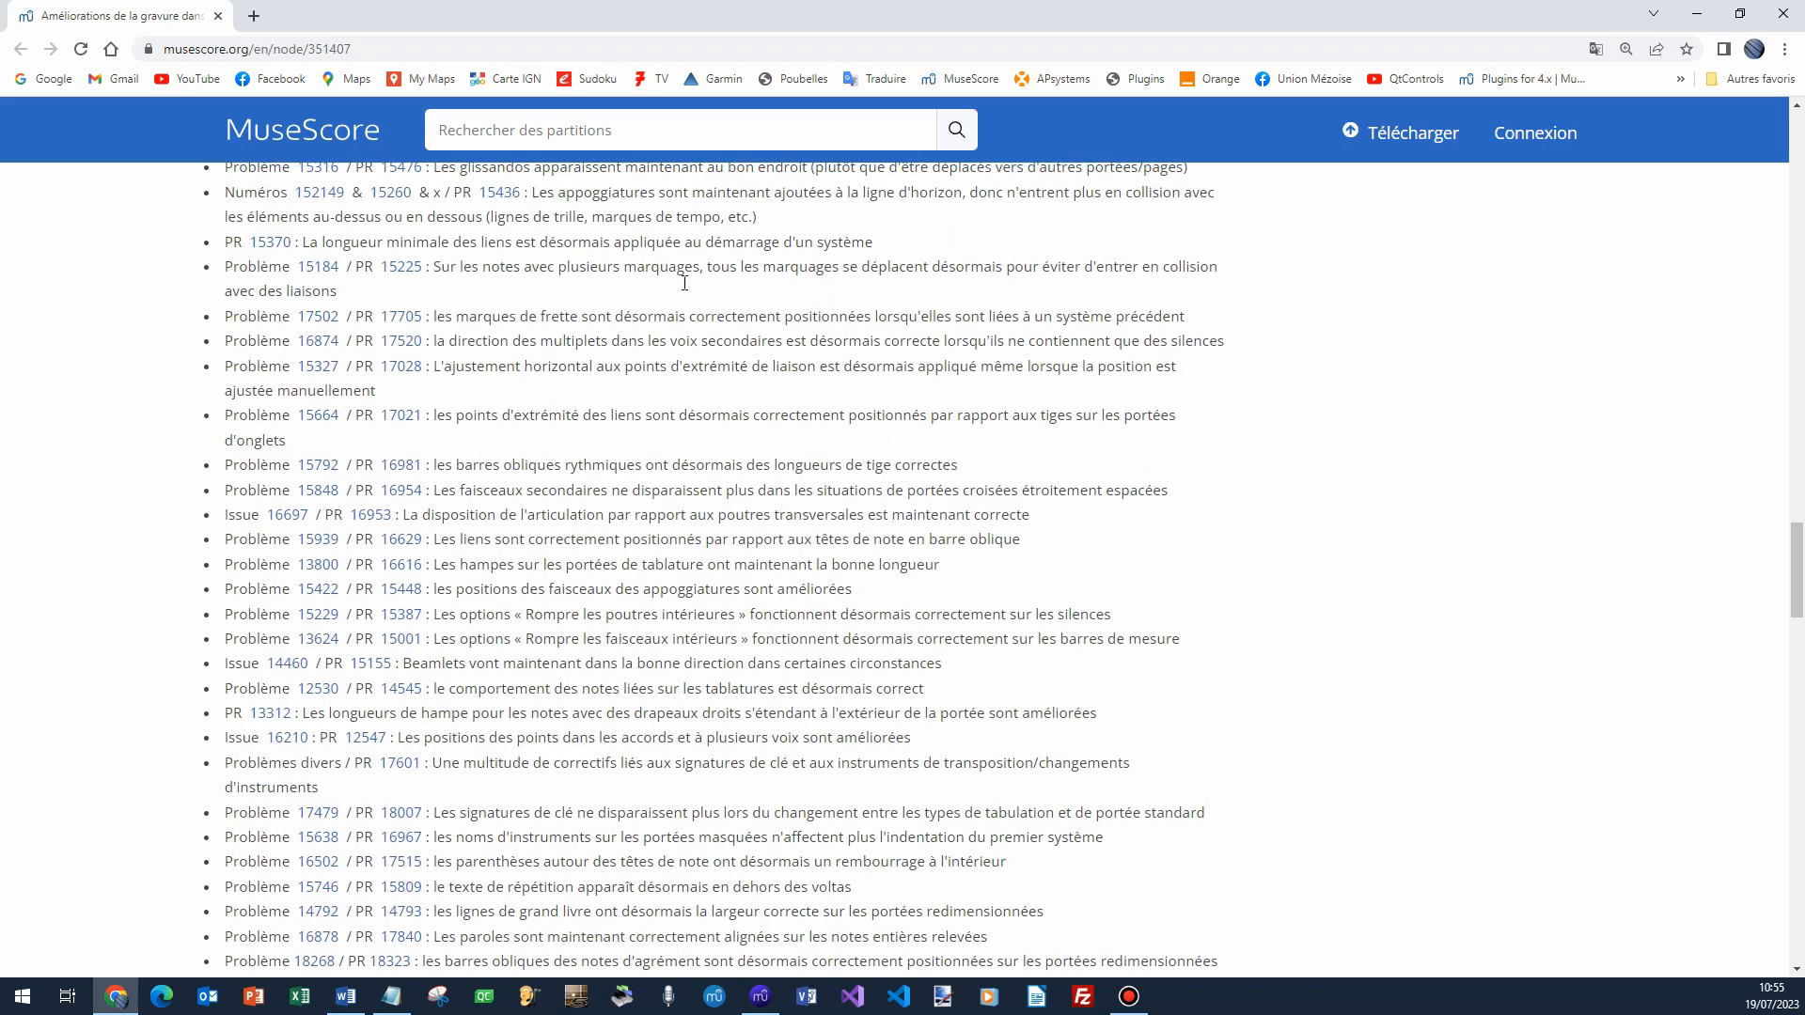
pyautogui.scroll(3, 1156, 523)
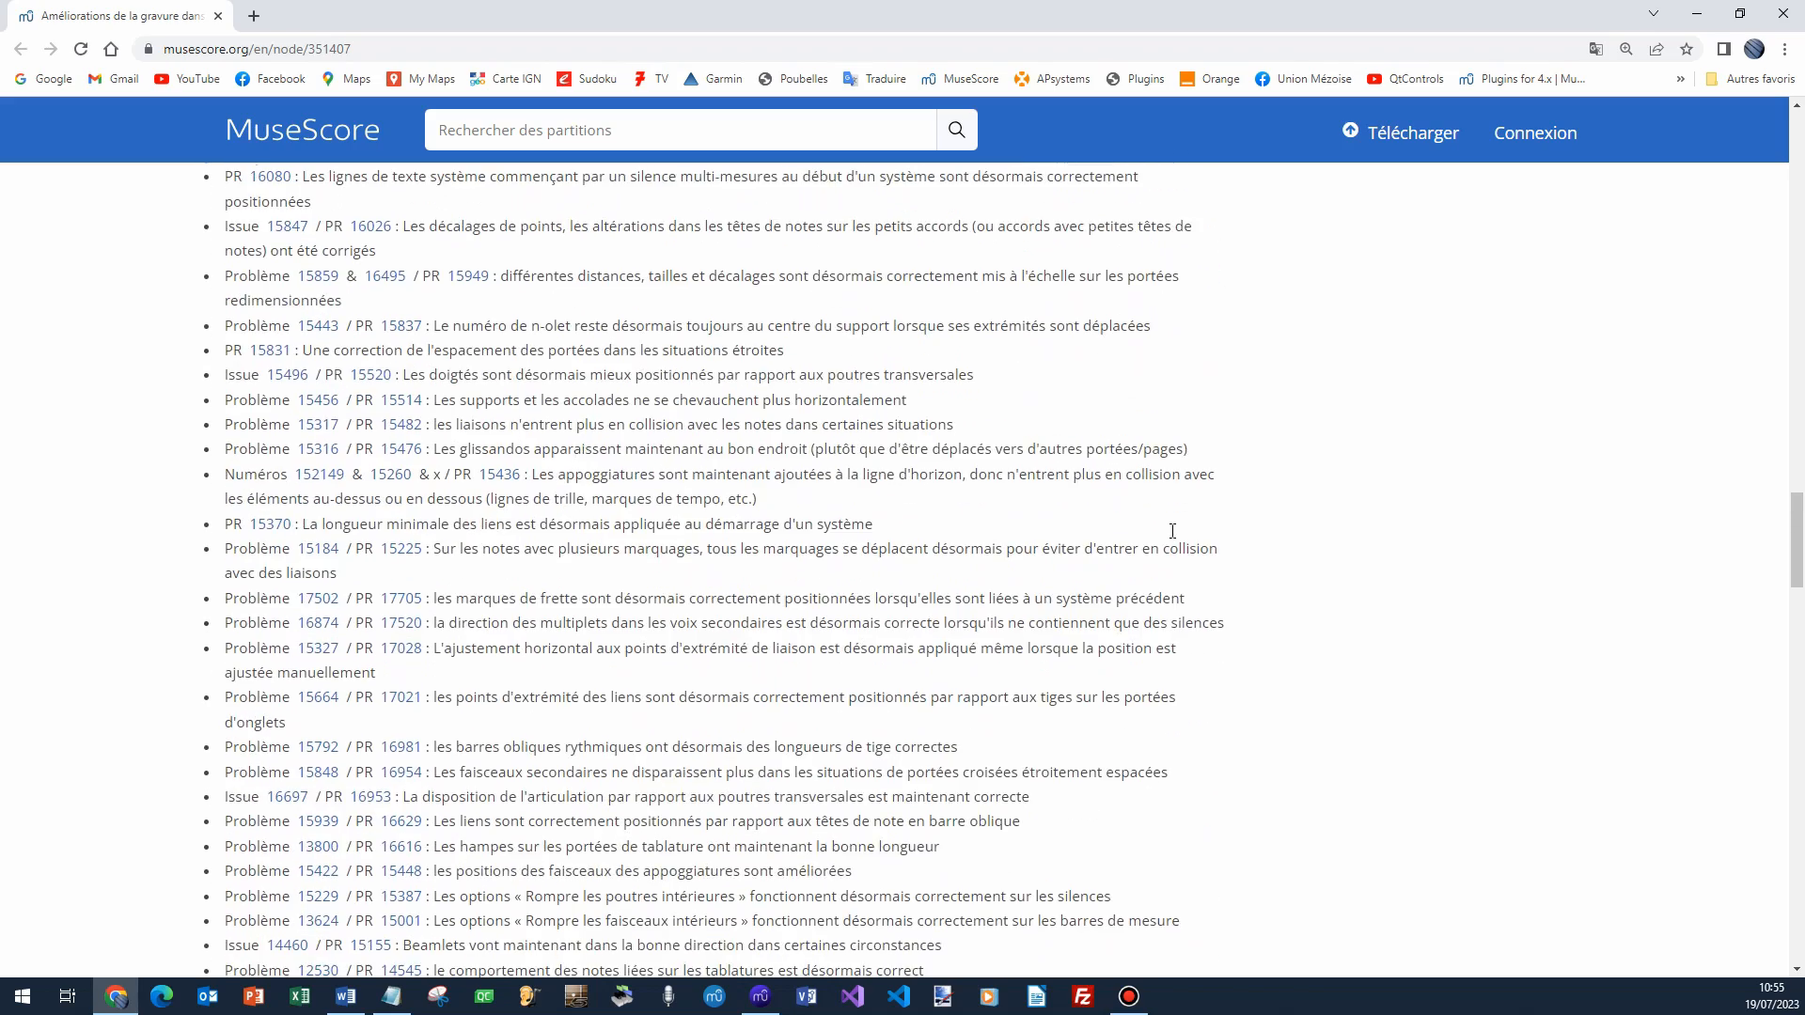
pyautogui.scroll(5, 1172, 531)
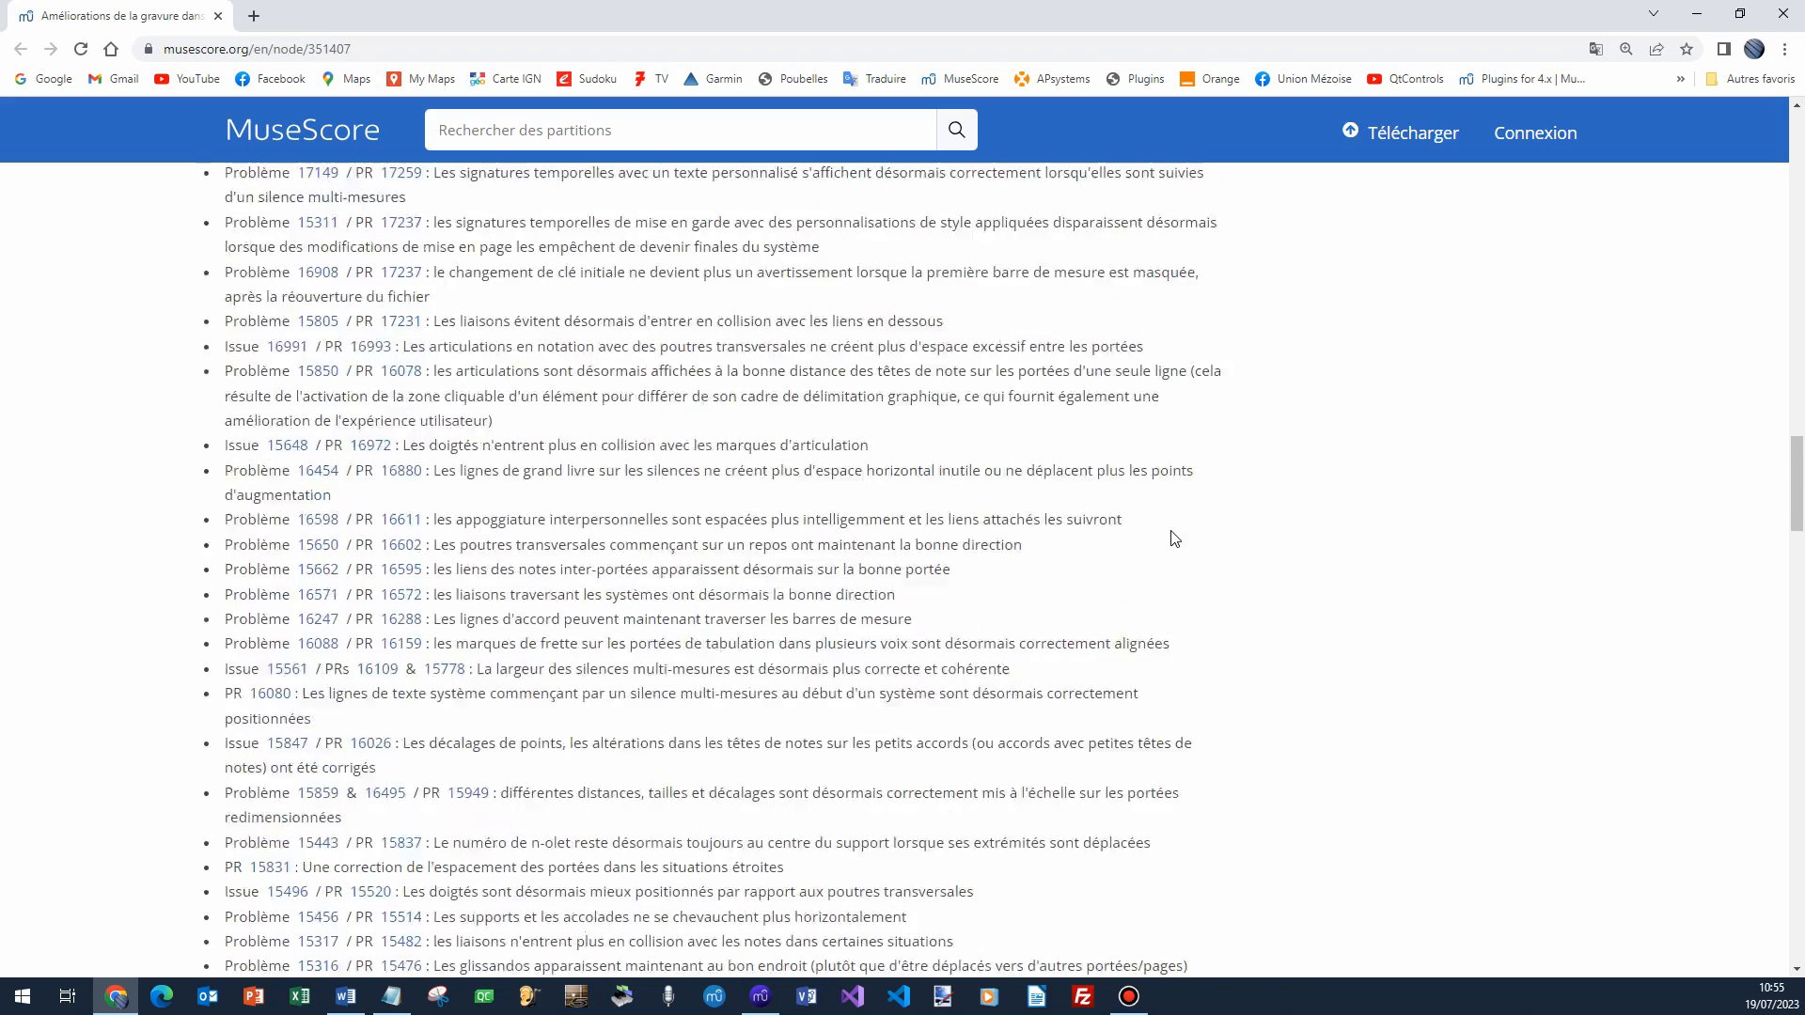
pyautogui.scroll(3, 1174, 539)
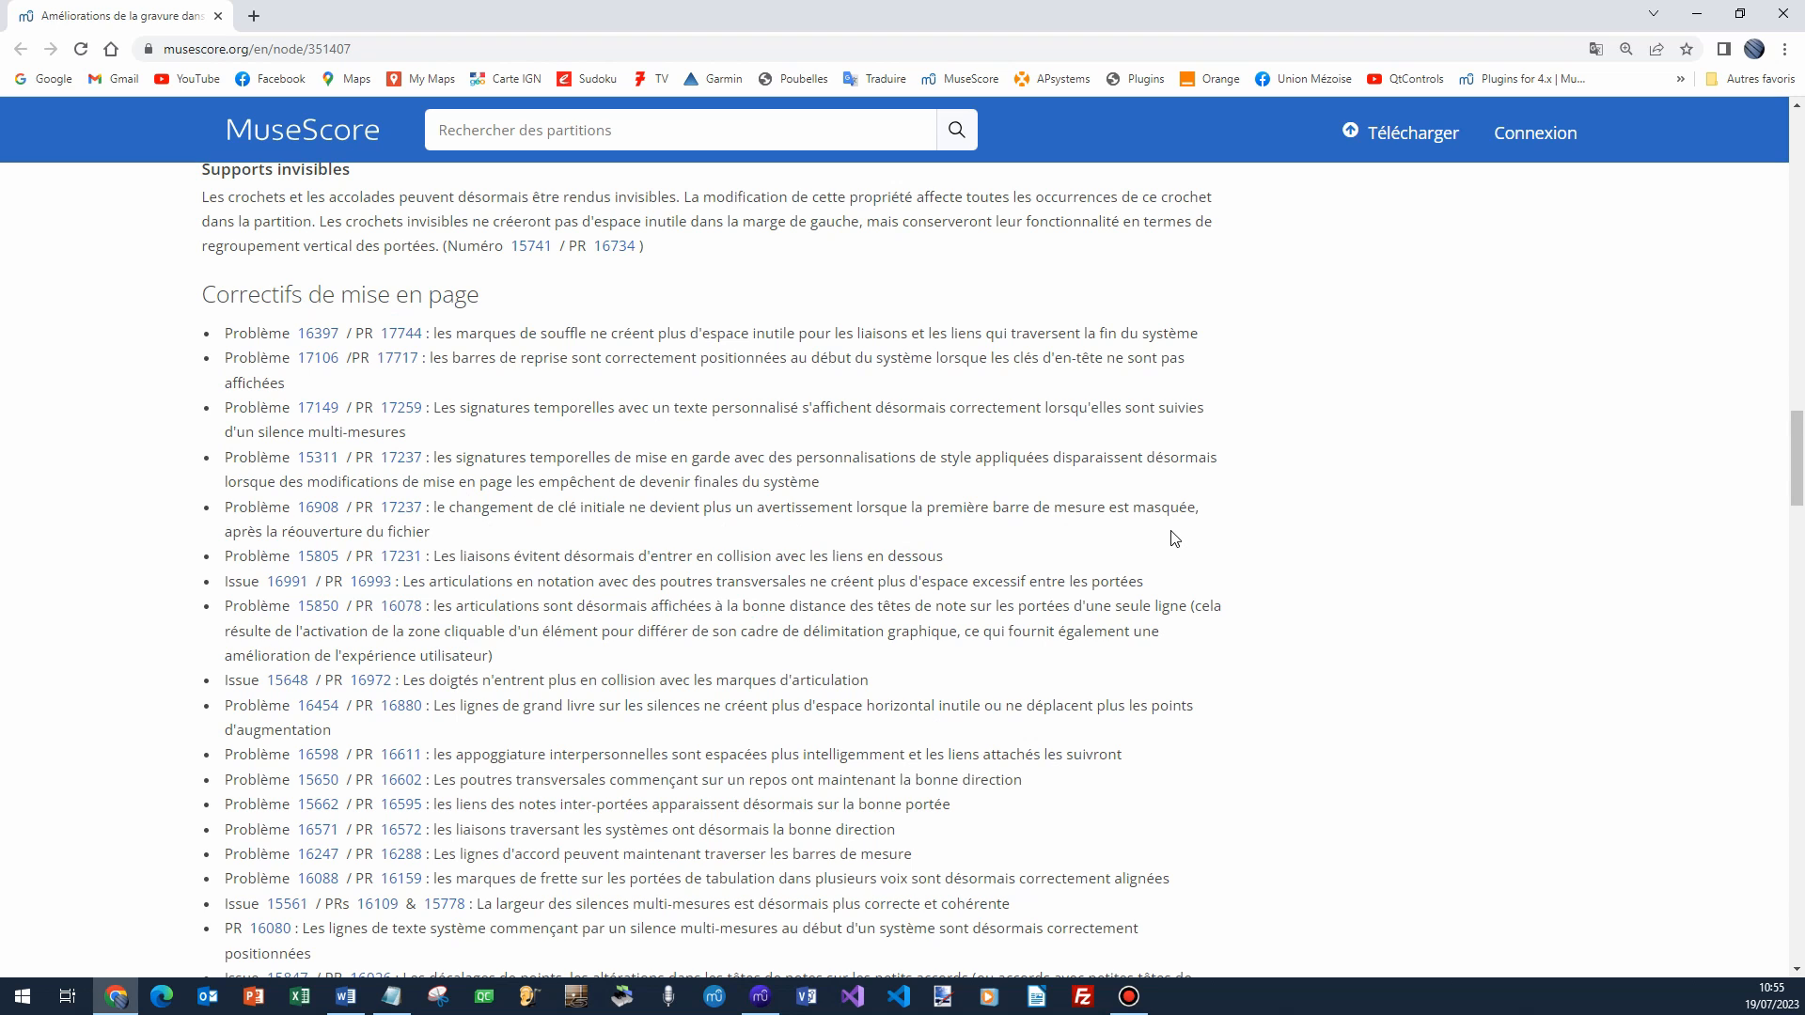